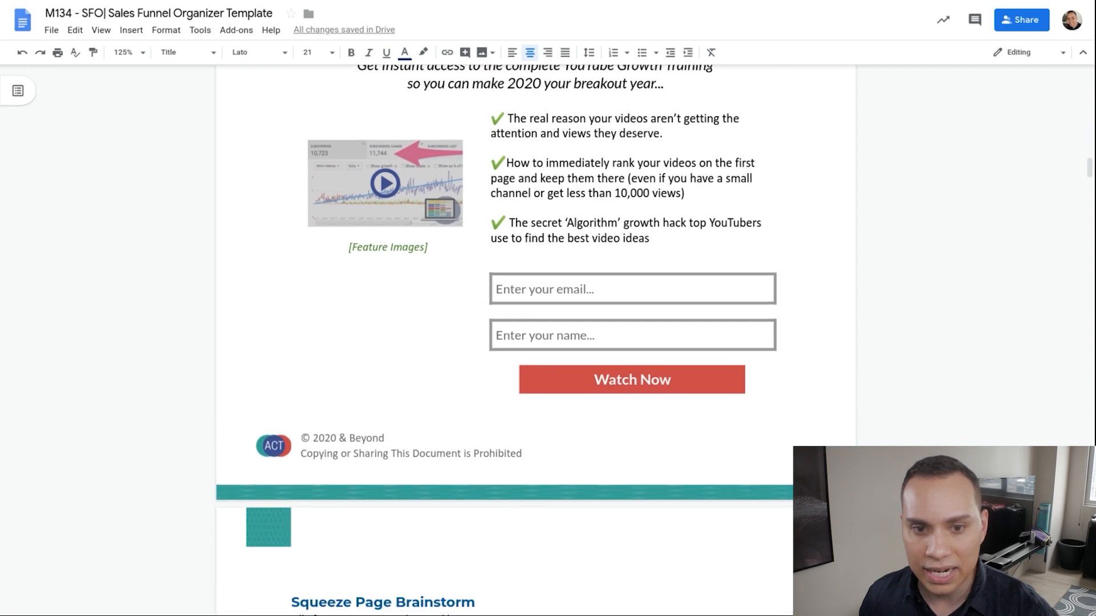
# Step: Look through the Sales Funnel Organizer Template, including its squeeze page, lead magnet, checkout, email sequence and funnel links sections
pyautogui.scroll(-6, 537, 343)
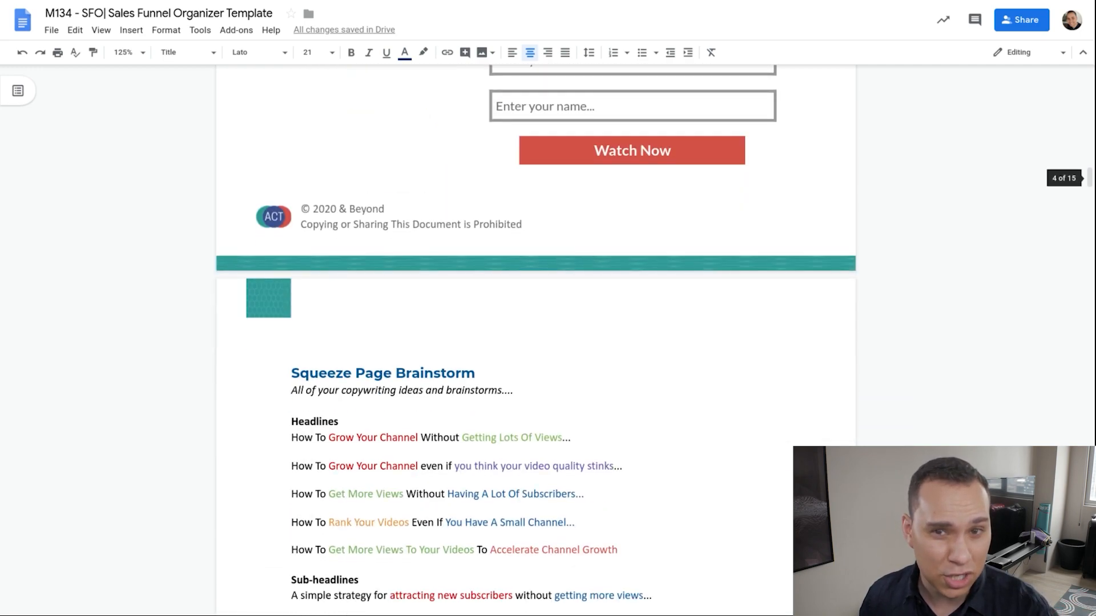
pyautogui.scroll(-3, 545, 342)
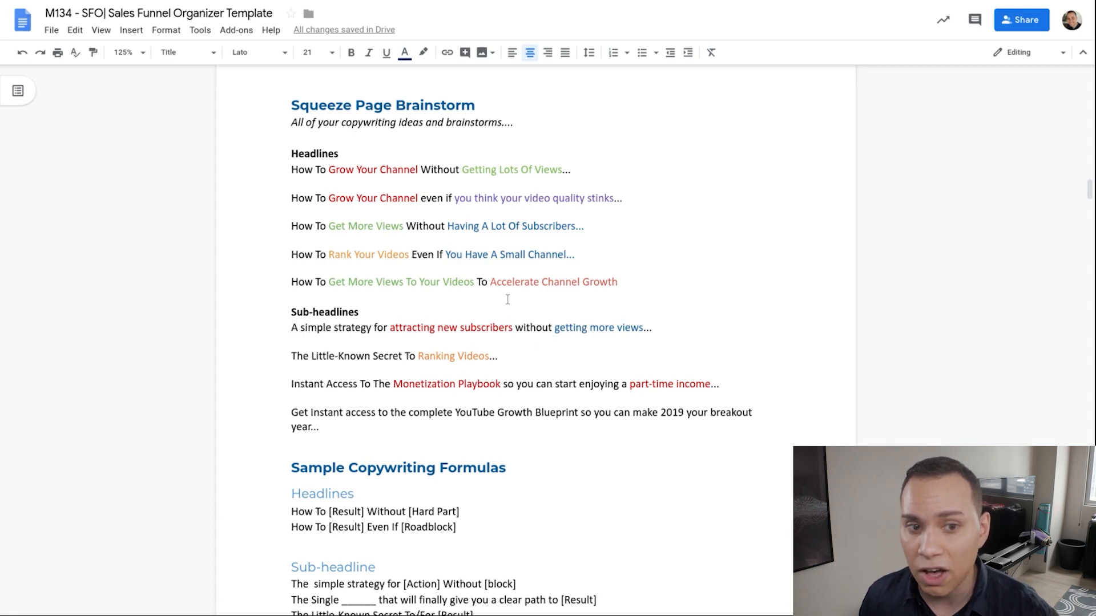
pyautogui.scroll(-1, 512, 297)
pyautogui.scroll(-7, 512, 297)
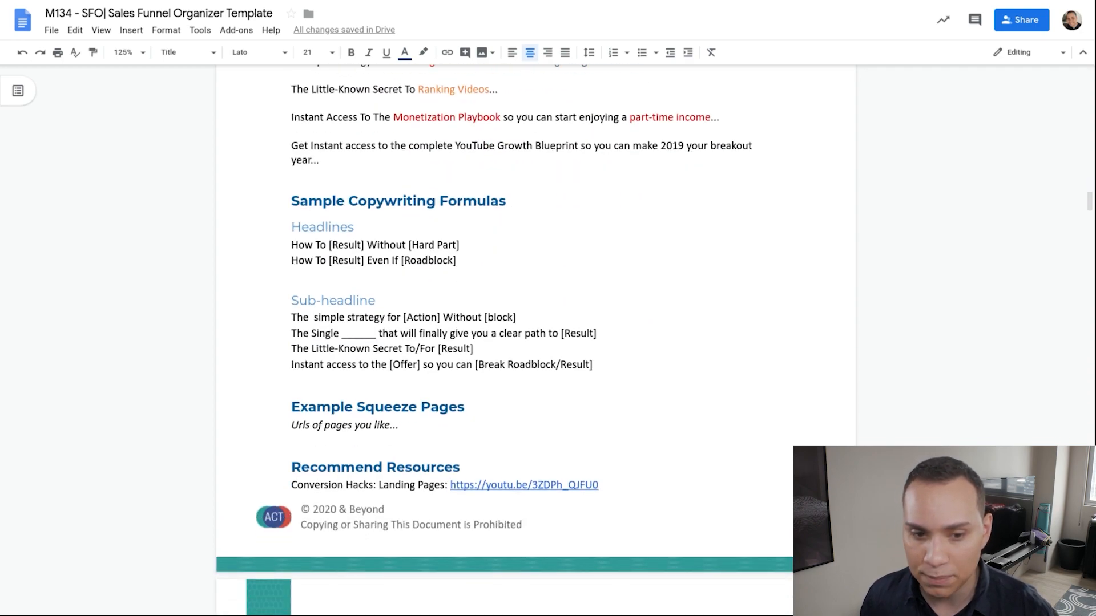
pyautogui.scroll(-4, 515, 363)
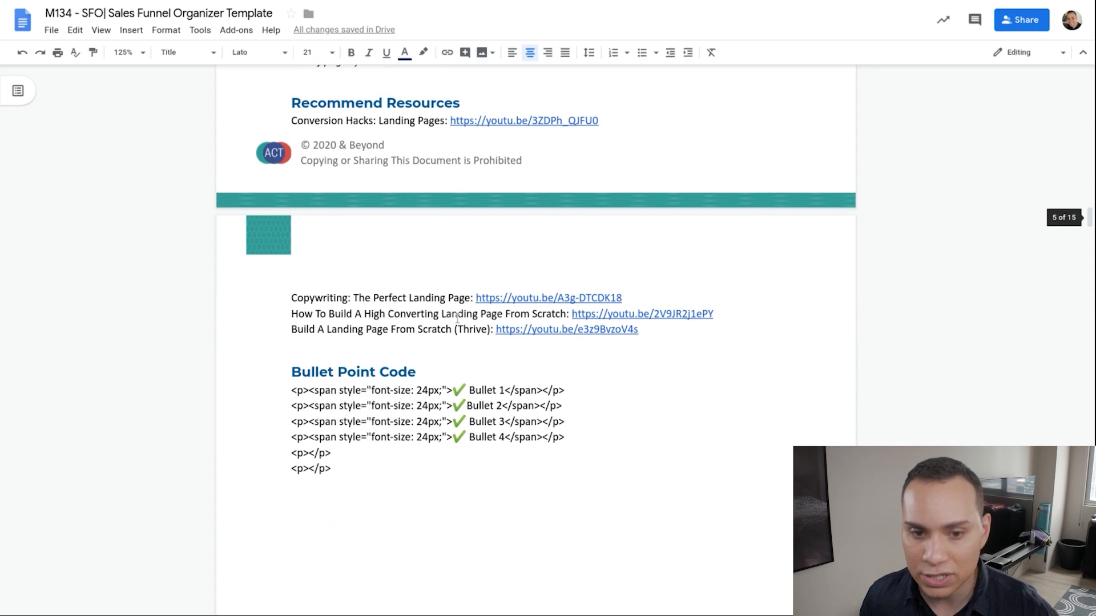
pyautogui.scroll(-3, 555, 337)
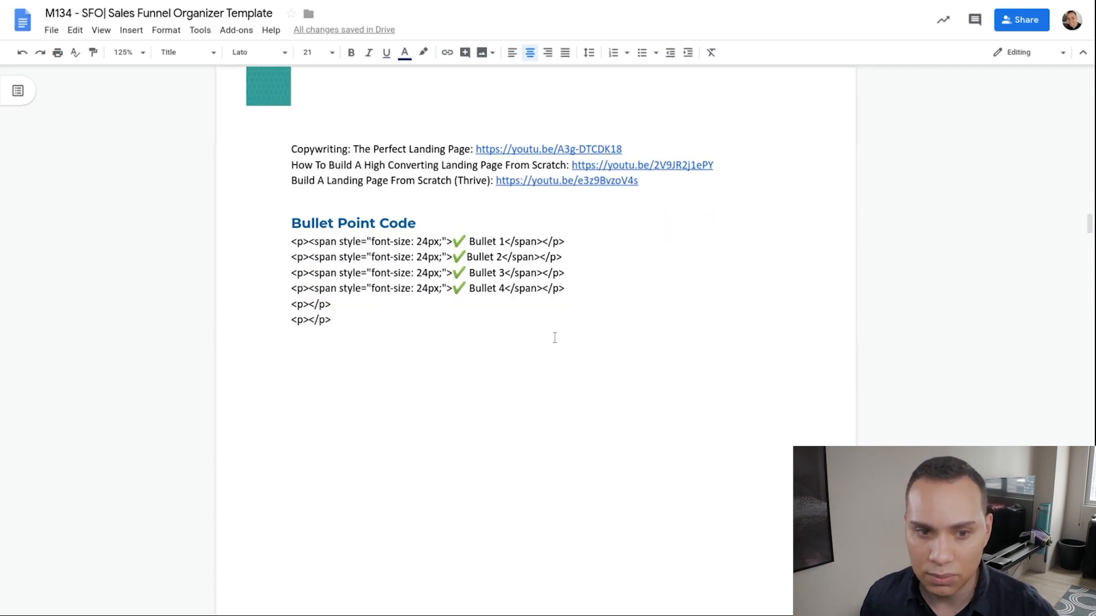
pyautogui.scroll(-20, 363, 320)
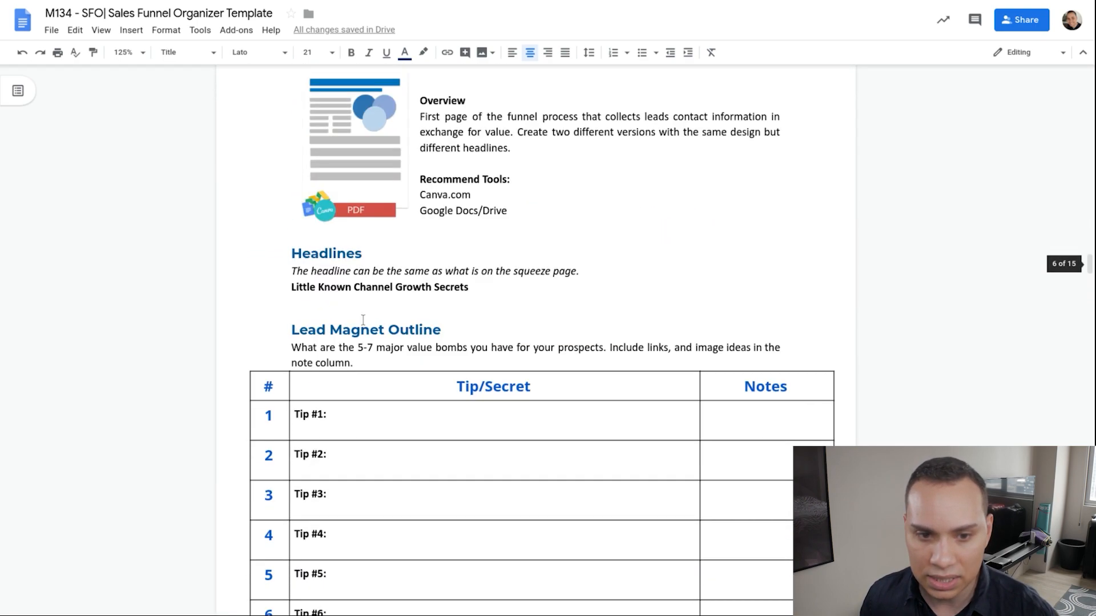
pyautogui.scroll(20, 536, 342)
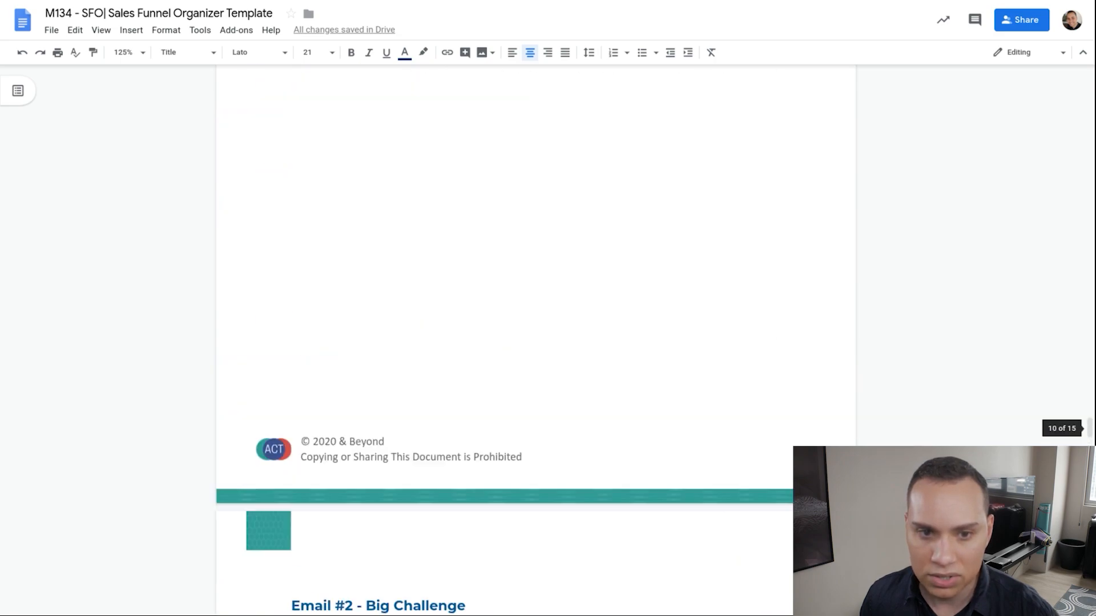
pyautogui.scroll(-4, 537, 343)
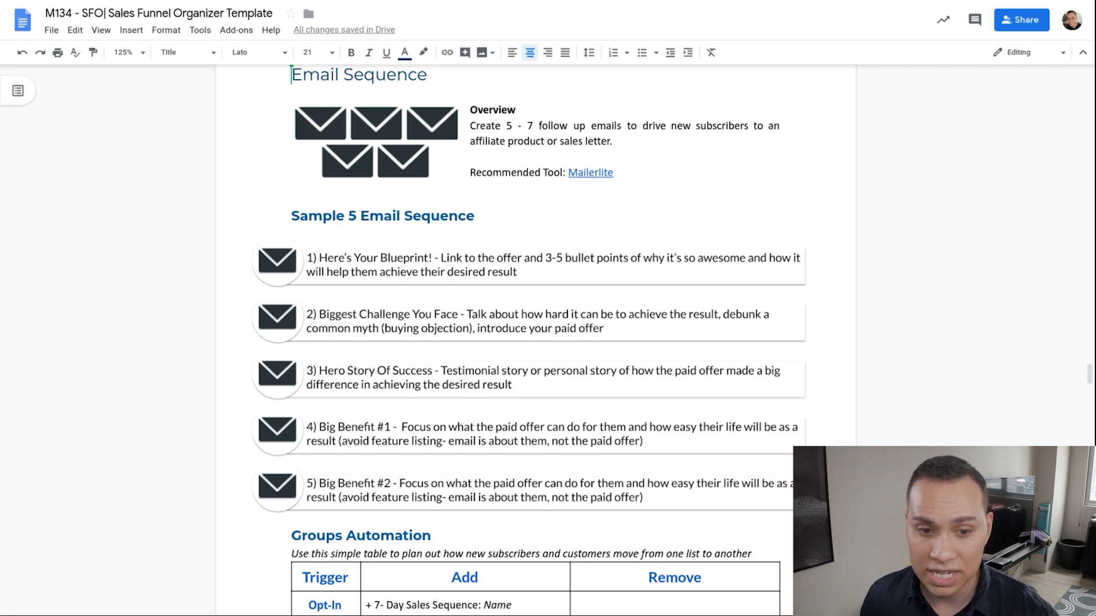
pyautogui.scroll(-10, 537, 343)
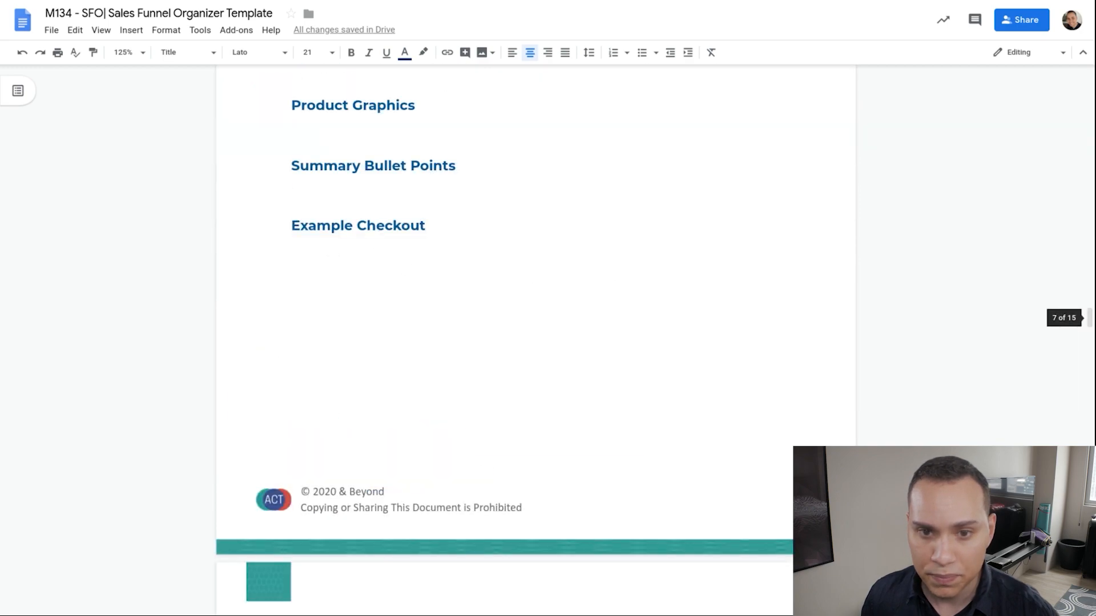
pyautogui.scroll(20, 558, 331)
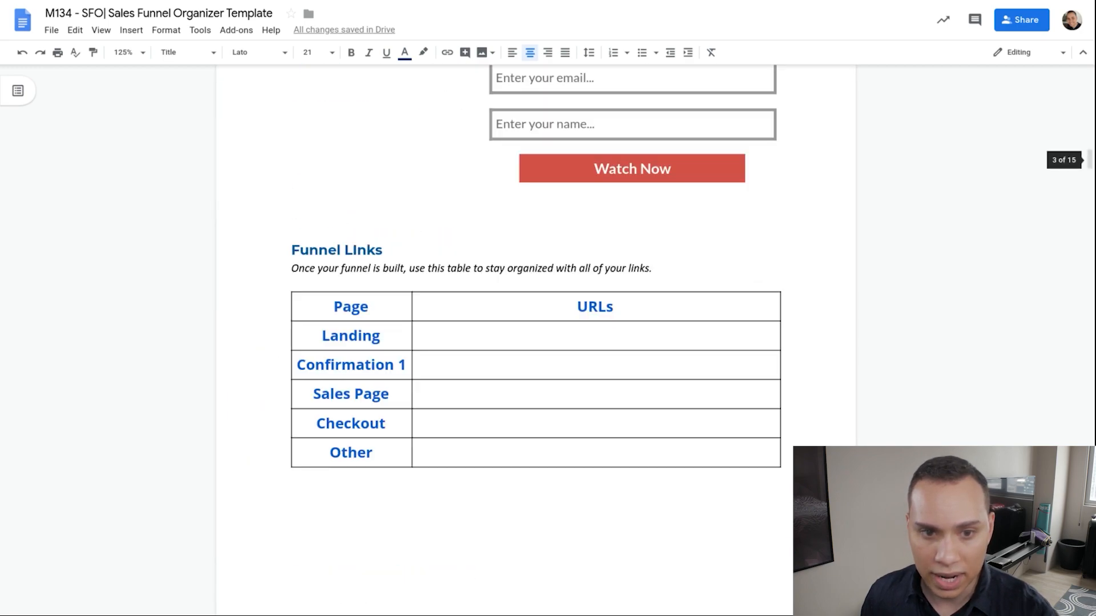
pyautogui.scroll(-1, 565, 330)
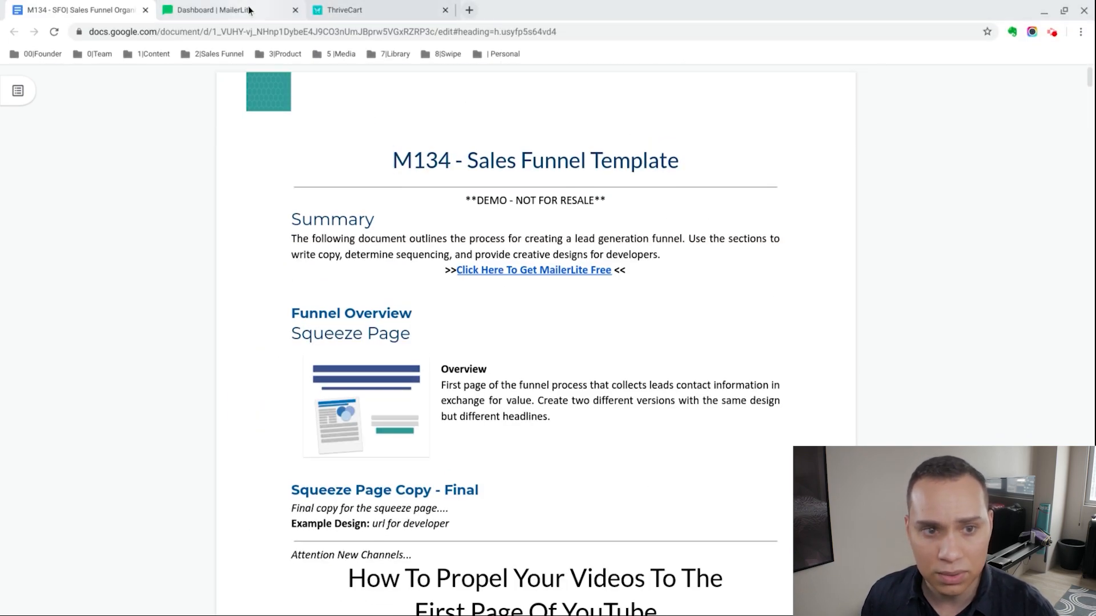
# Step: Switch to MailerLite and create a new landing page named "M134| YouTube Master Class"
pyautogui.click(249, 9)
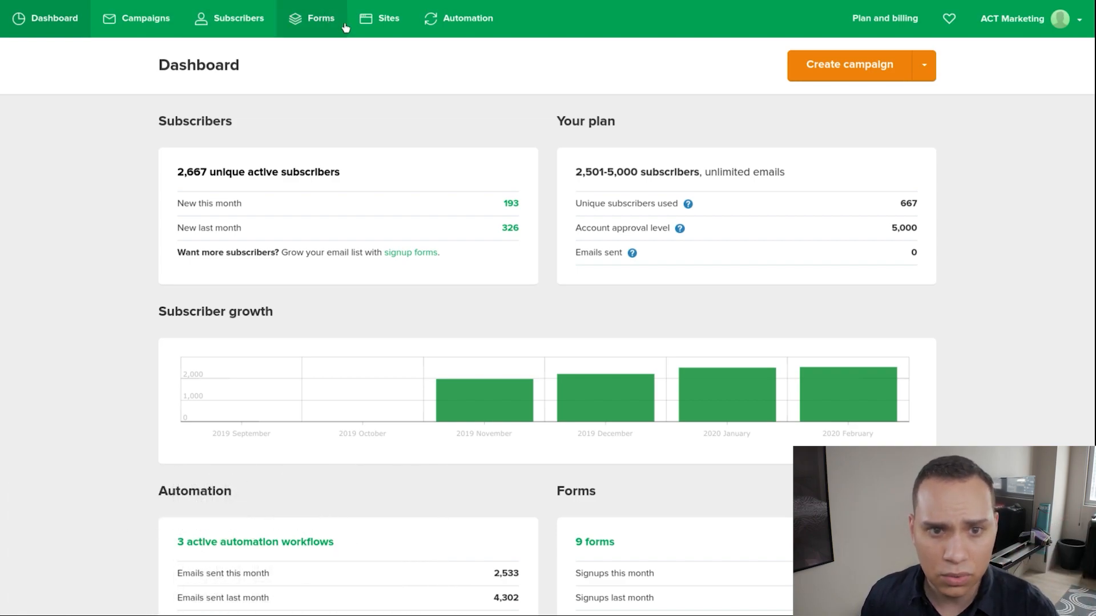
pyautogui.click(396, 23)
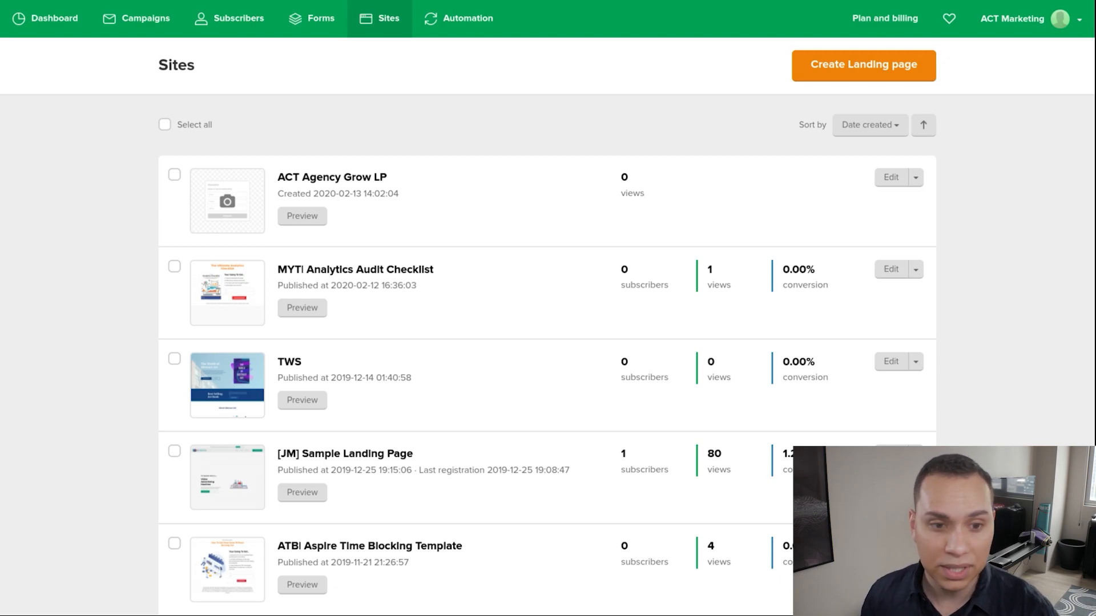
pyautogui.click(850, 77)
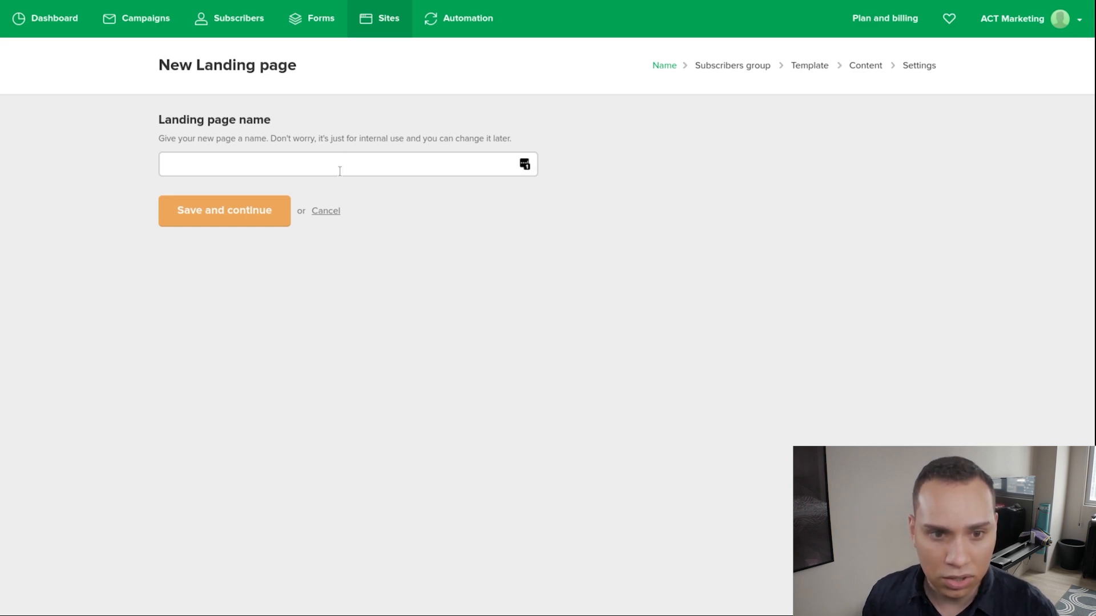
pyautogui.click(366, 163)
pyautogui.write('M134l YouTube Master Classe')
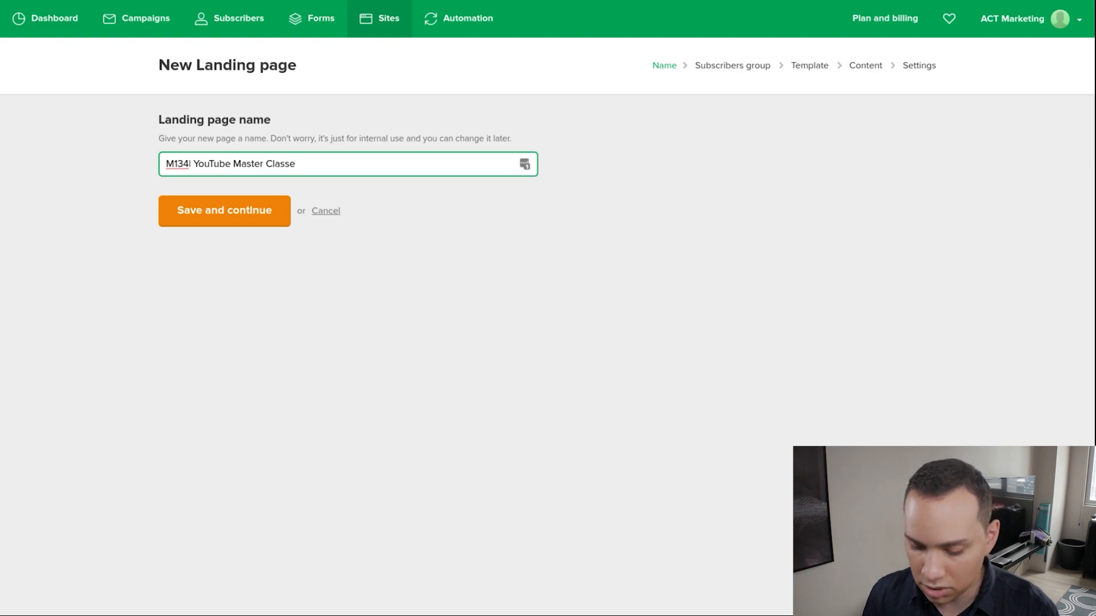
pyautogui.press('BackSpace')
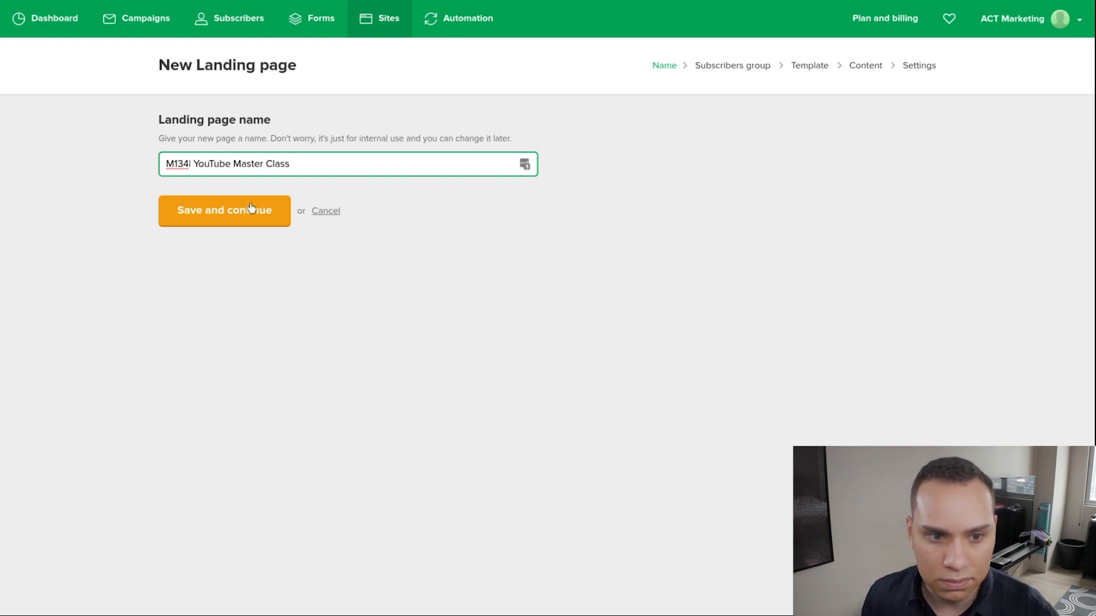
pyautogui.press('Return')
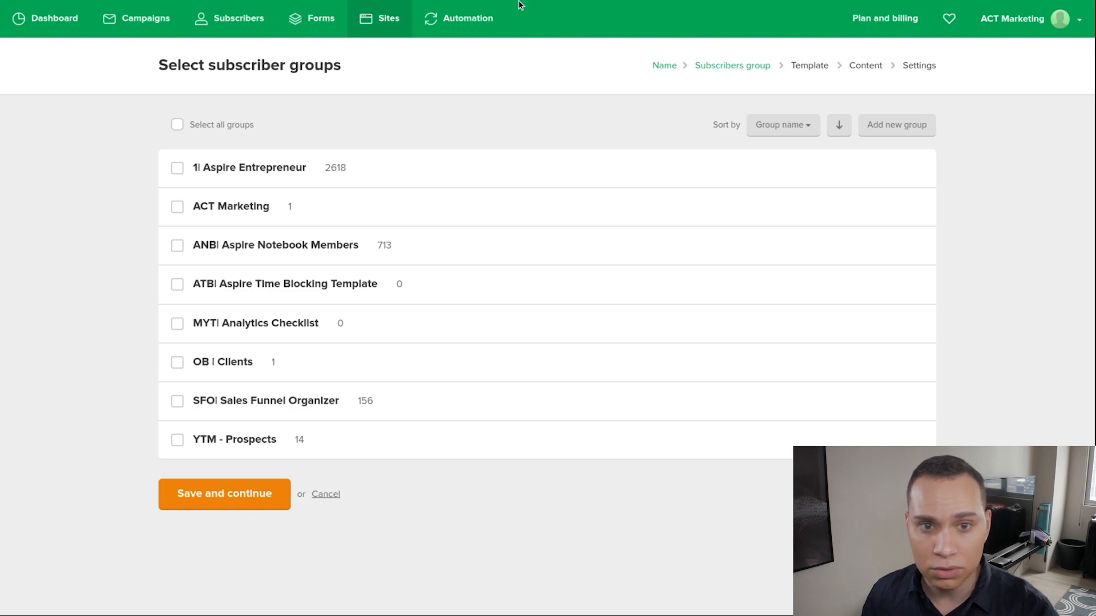
# Step: In the funnel organizer document's Groups Automation table, set the Opt-In row's 7-Day Sales Sequence name to "M134 - Sales"
pyautogui.moveTo(520, 2)
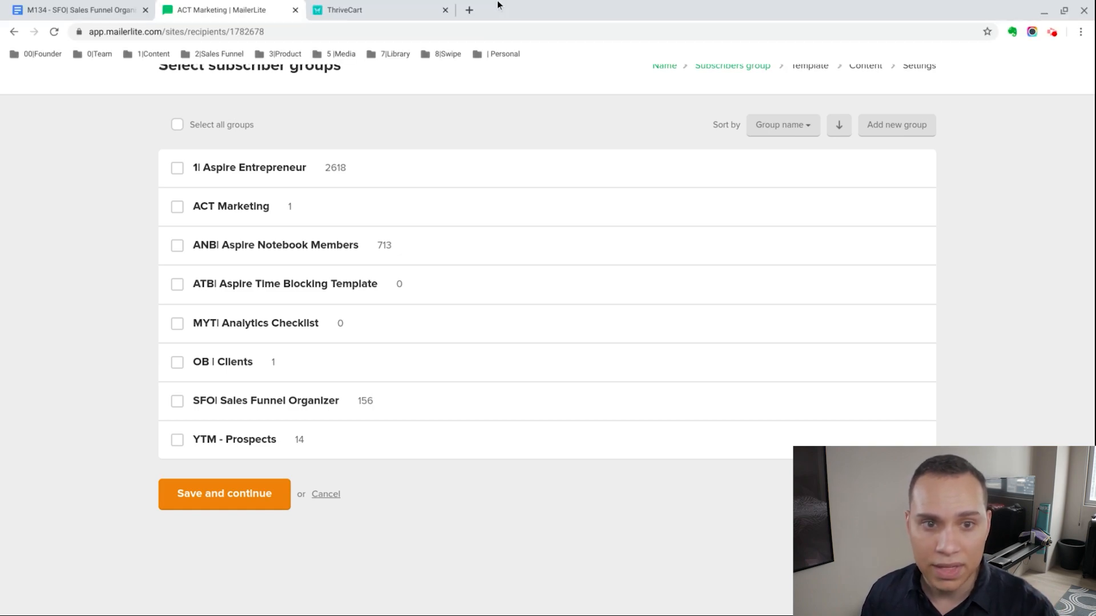
pyautogui.click(112, 11)
pyautogui.click(18, 91)
pyautogui.scroll(-1, 74, 325)
pyautogui.scroll(-10, 74, 325)
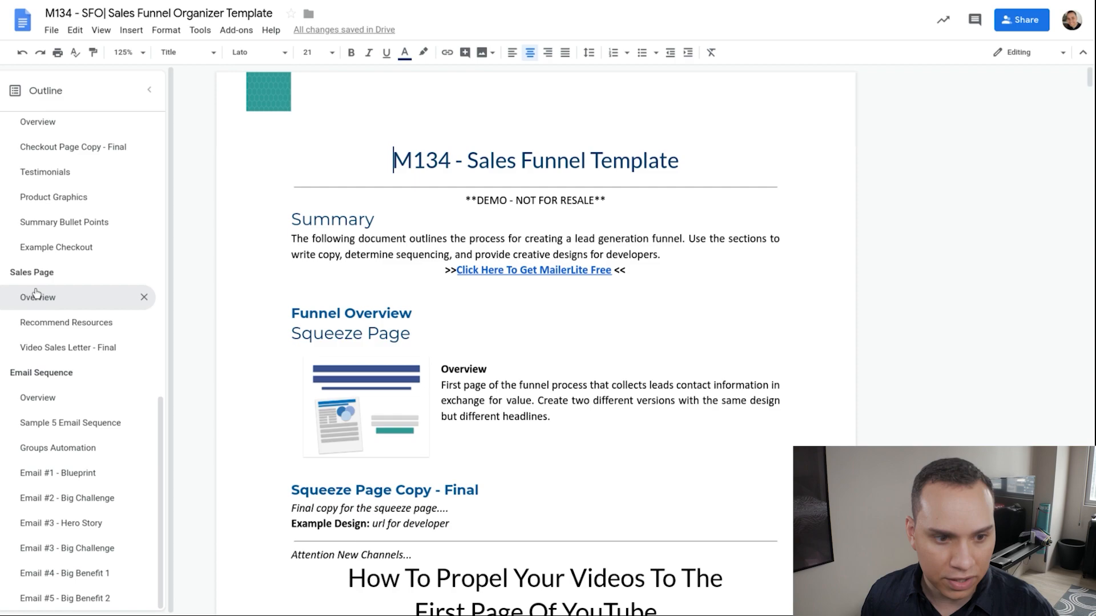
pyautogui.click(80, 403)
pyautogui.scroll(-6, 591, 377)
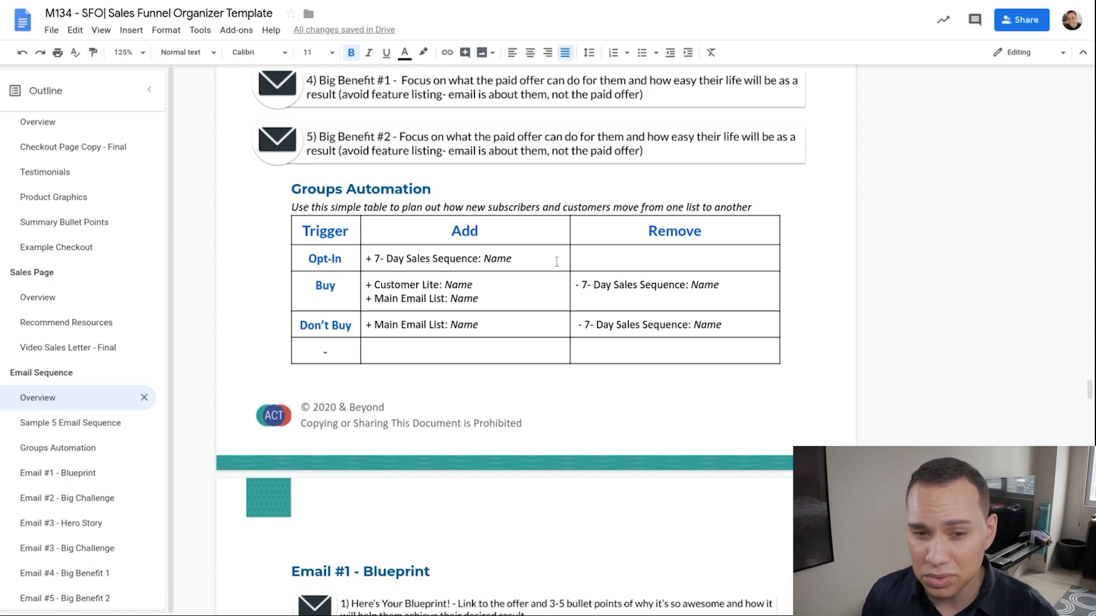
pyautogui.click(558, 261)
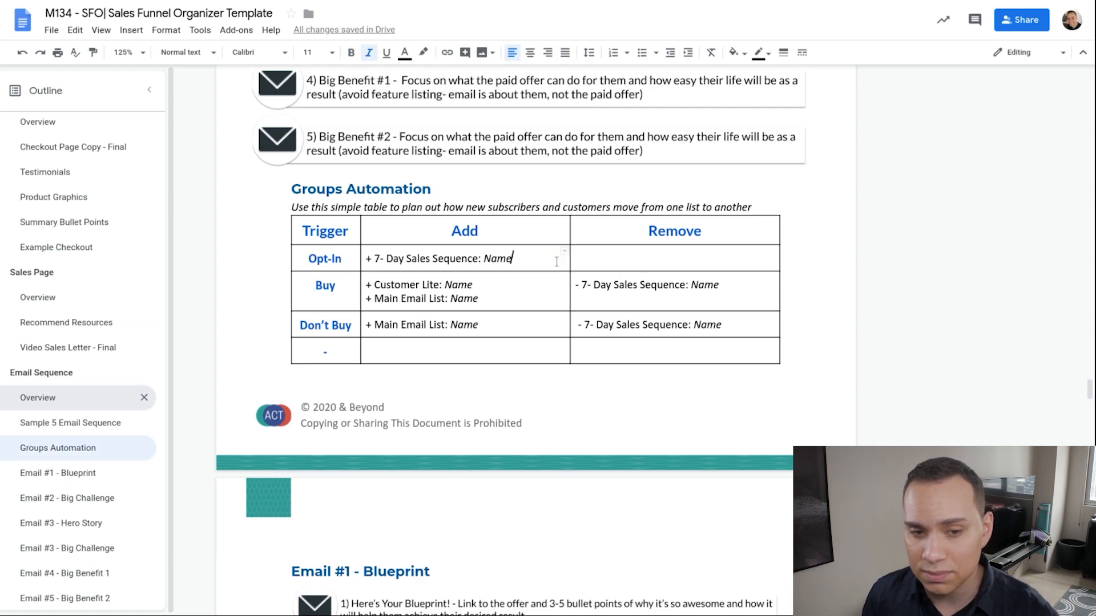
pyautogui.doubleClick(486, 259)
pyautogui.write('M1')
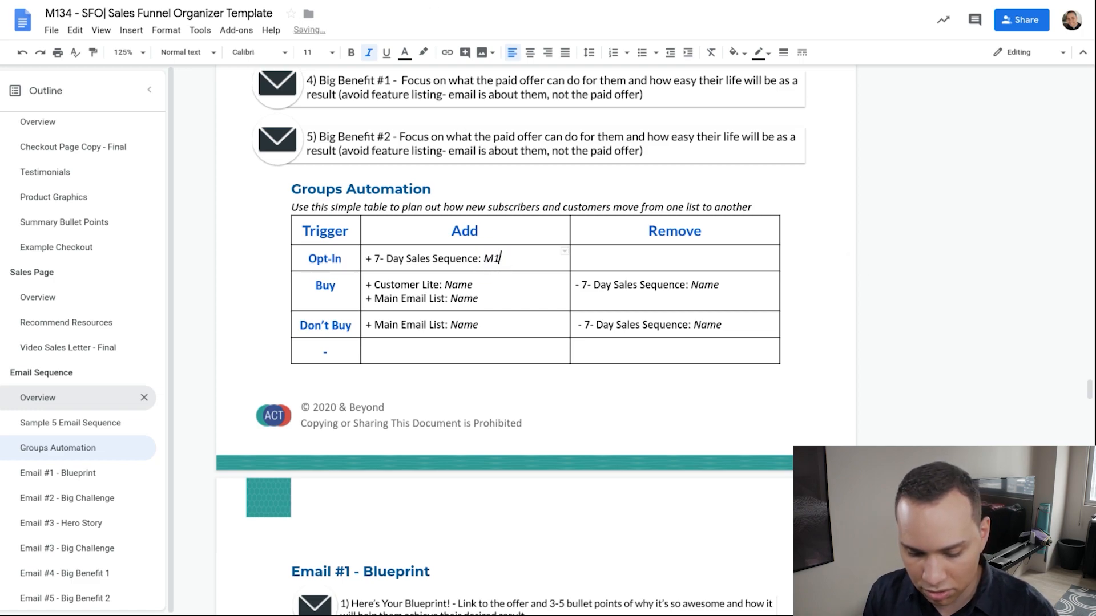
pyautogui.write('34 - Sales')
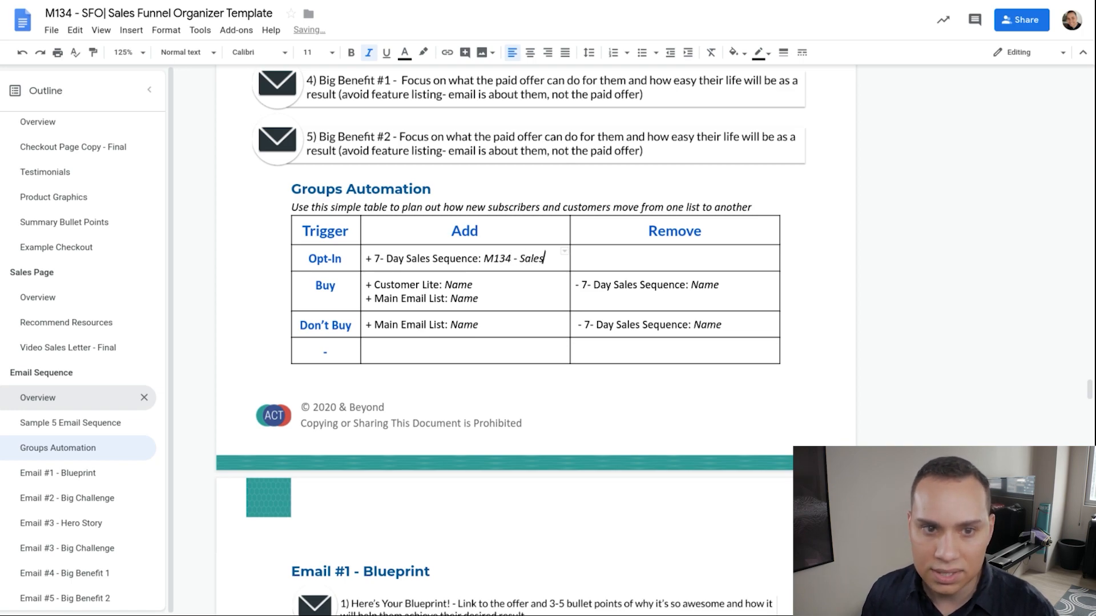
# Step: Back in MailerLite, create a subscriber group named "M134 - Sales" and assign it to the new landing page
pyautogui.press('F11')
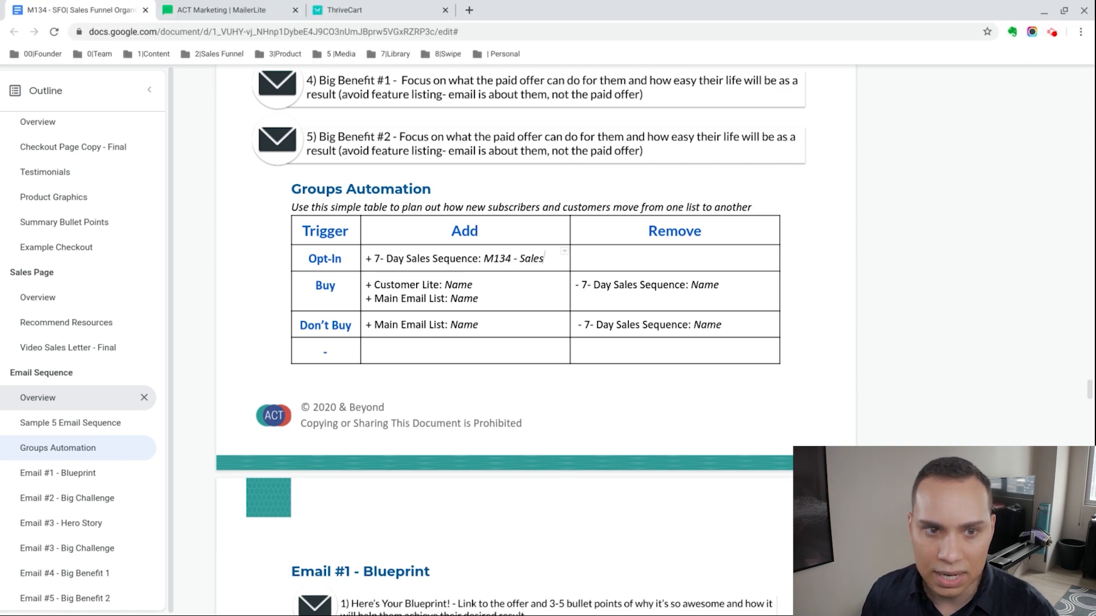
pyautogui.click(239, 8)
pyautogui.press('F11')
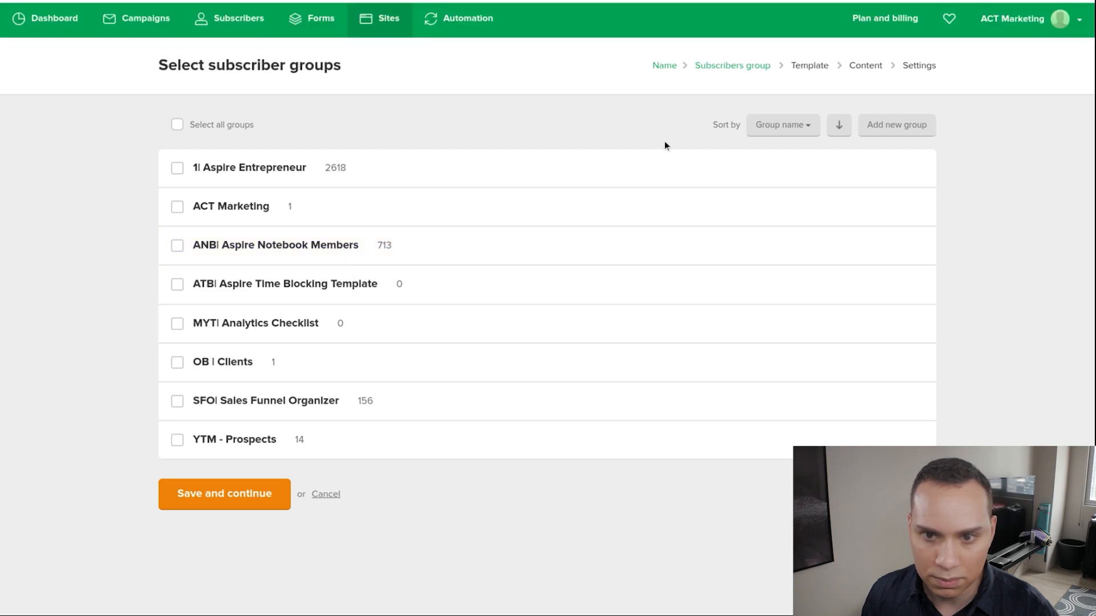
pyautogui.click(897, 124)
pyautogui.write('M134 - ')
pyautogui.write('Sales')
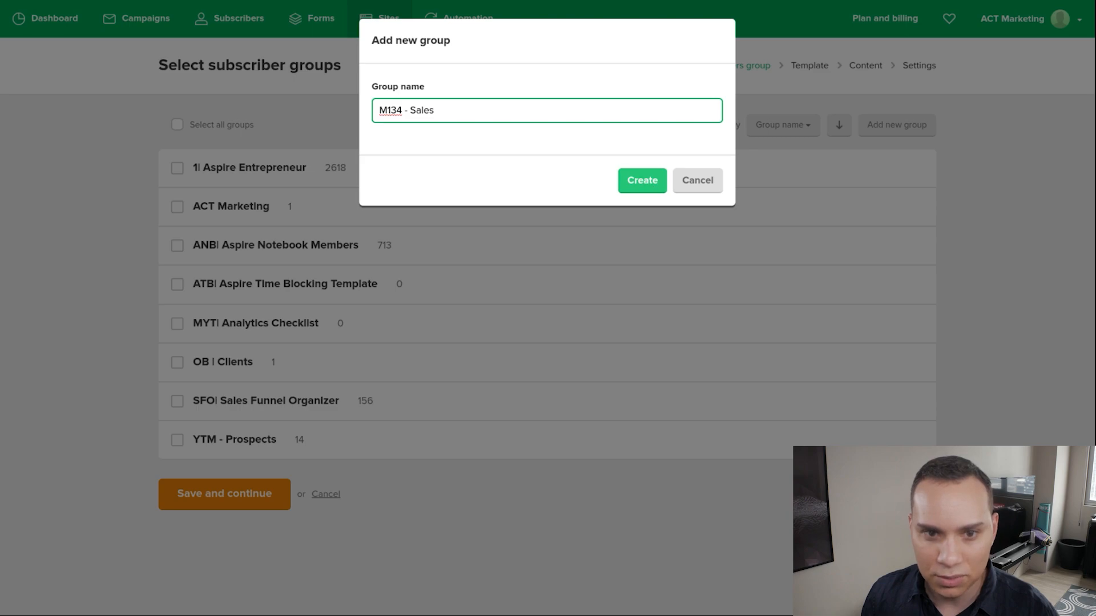
pyautogui.click(647, 185)
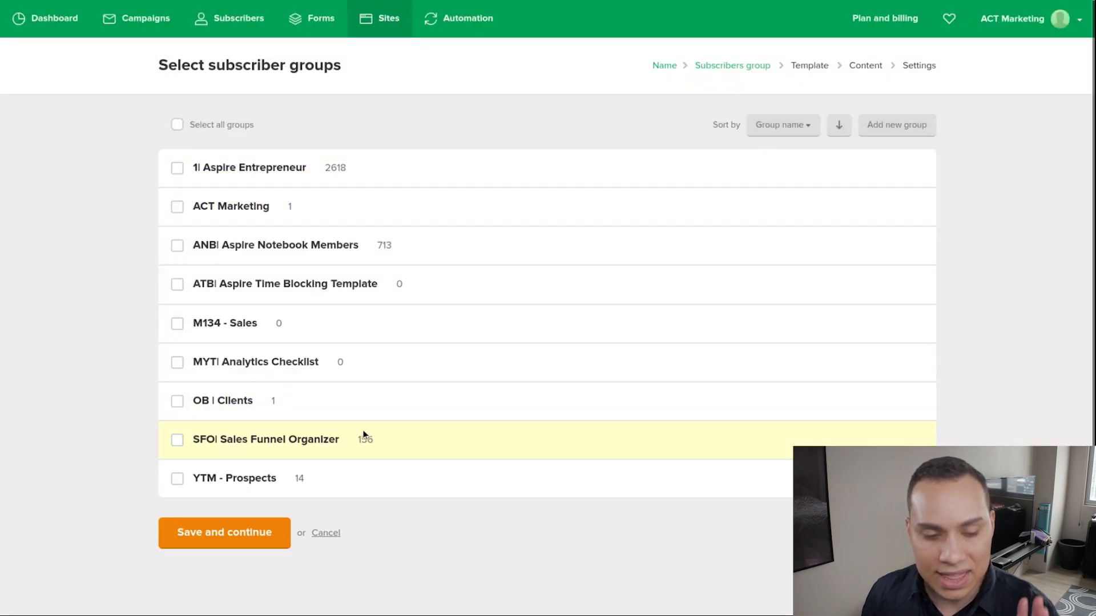
pyautogui.click(177, 324)
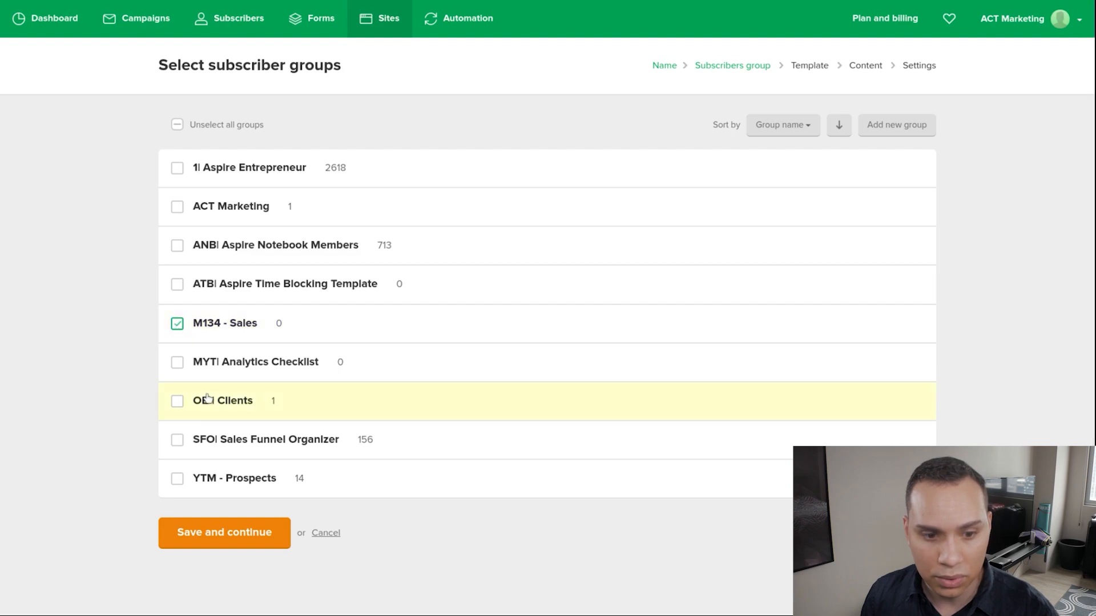
pyautogui.click(246, 540)
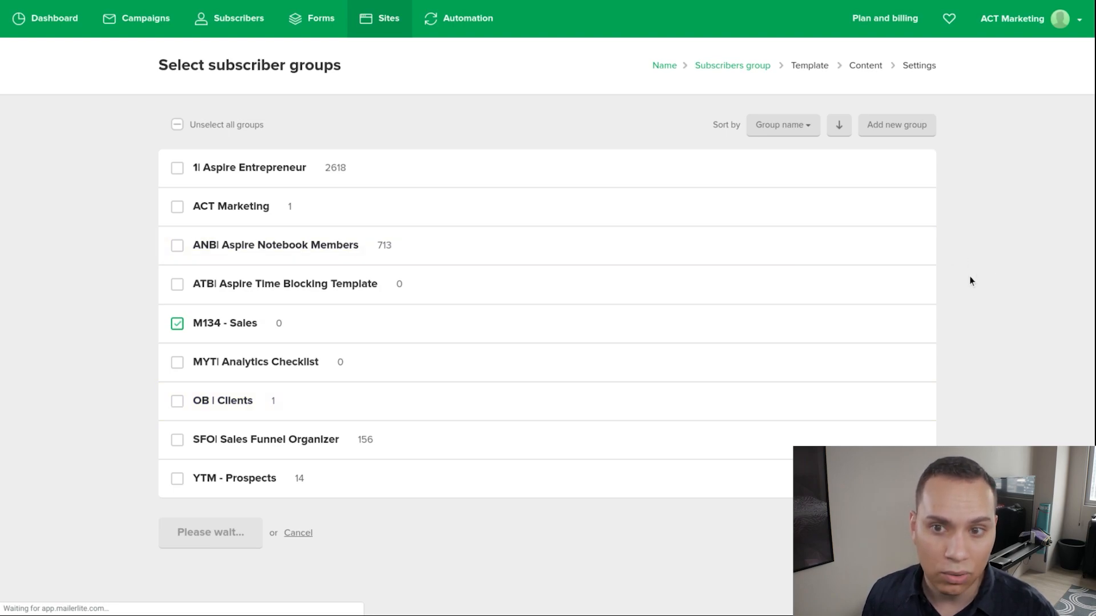
# Step: Browse the landing page templates and choose the New book template
pyautogui.scroll(-5, 989, 248)
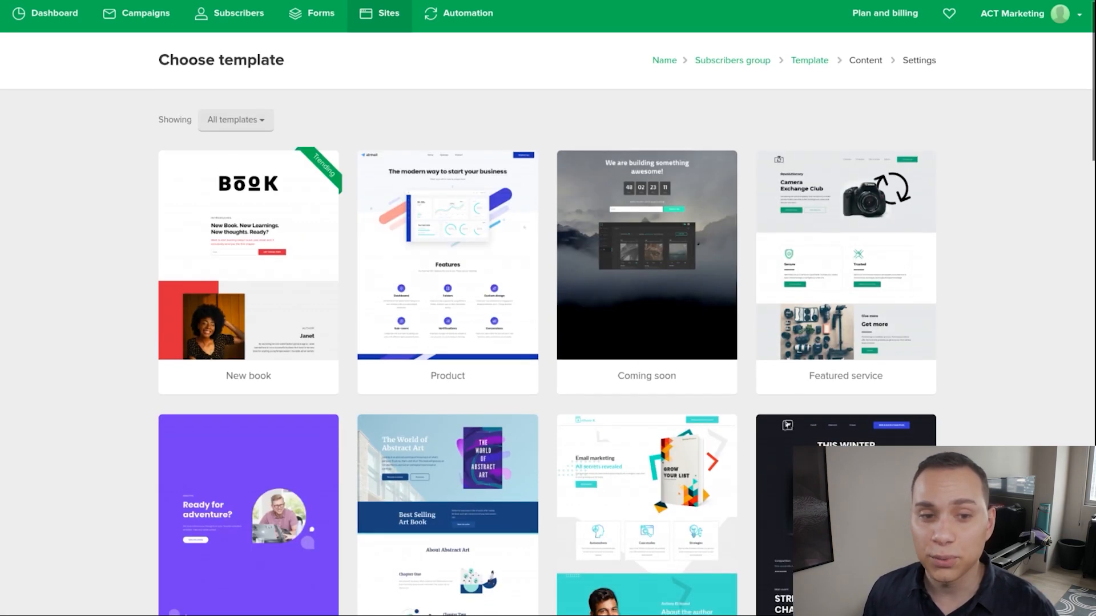
pyautogui.scroll(-5, 548, 309)
pyautogui.scroll(-15, 548, 308)
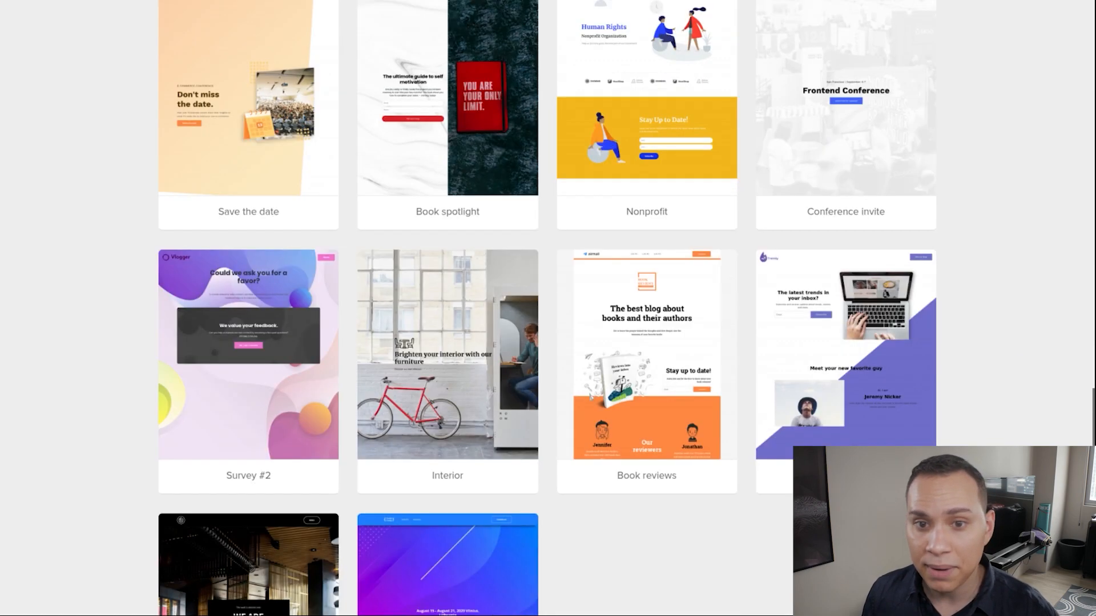
pyautogui.scroll(-3, 548, 308)
pyautogui.scroll(-1, 548, 308)
pyautogui.scroll(1, 548, 308)
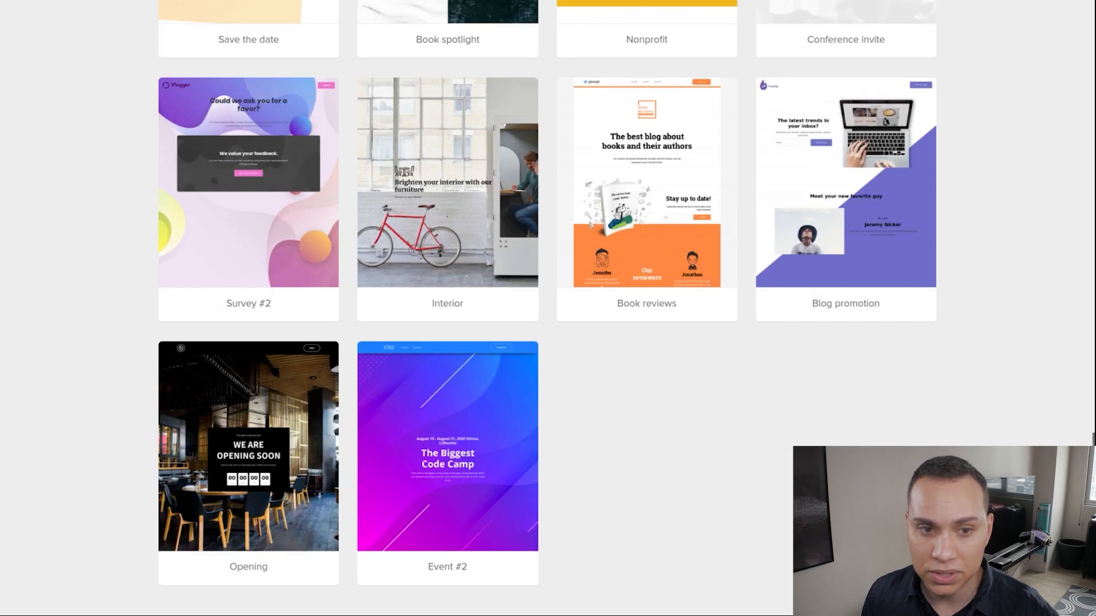
pyautogui.scroll(20, 548, 309)
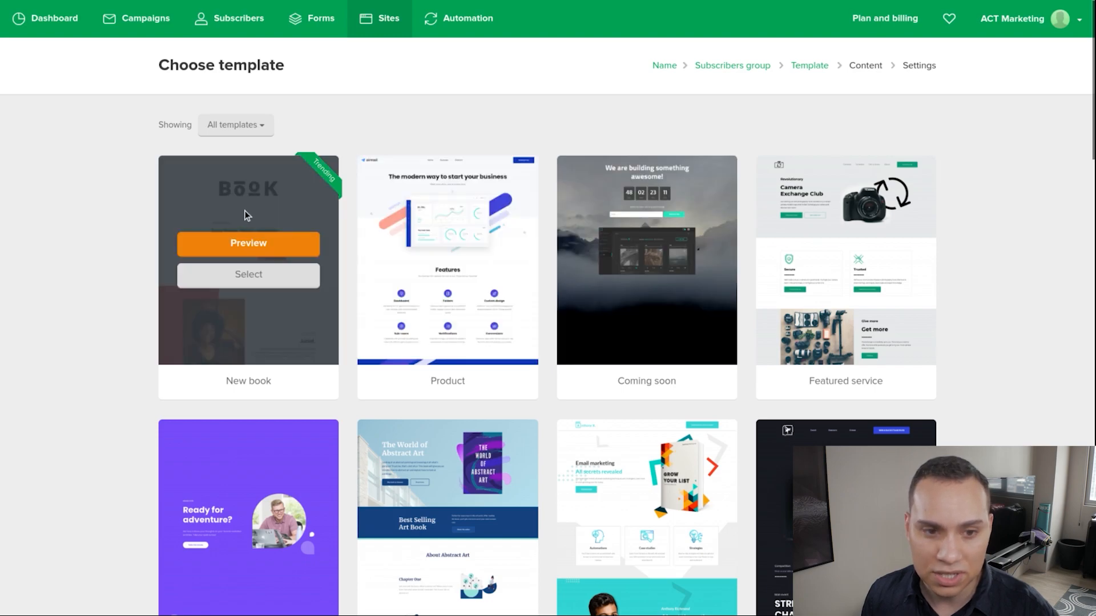
pyautogui.click(274, 278)
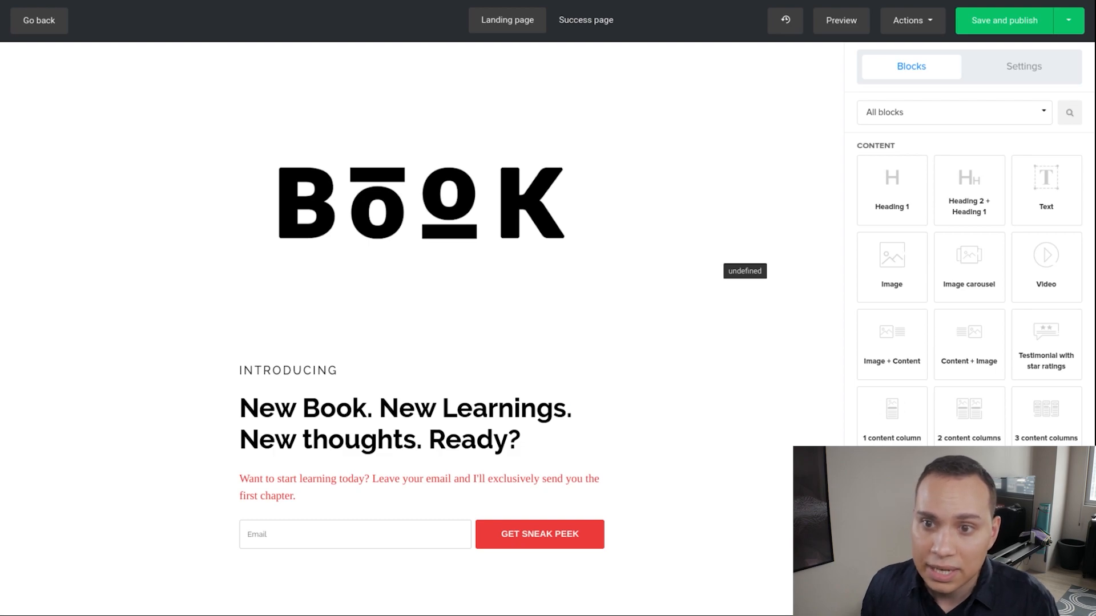
# Step: Remove all content blocks from the landing page, confirming with REMOVE
pyautogui.click(932, 28)
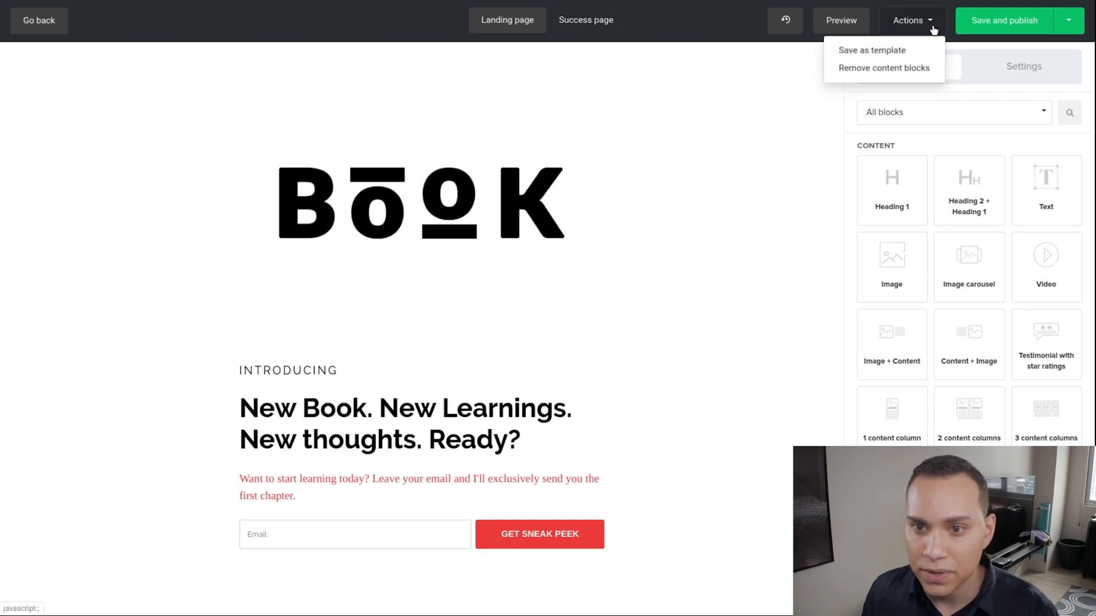
pyautogui.click(869, 69)
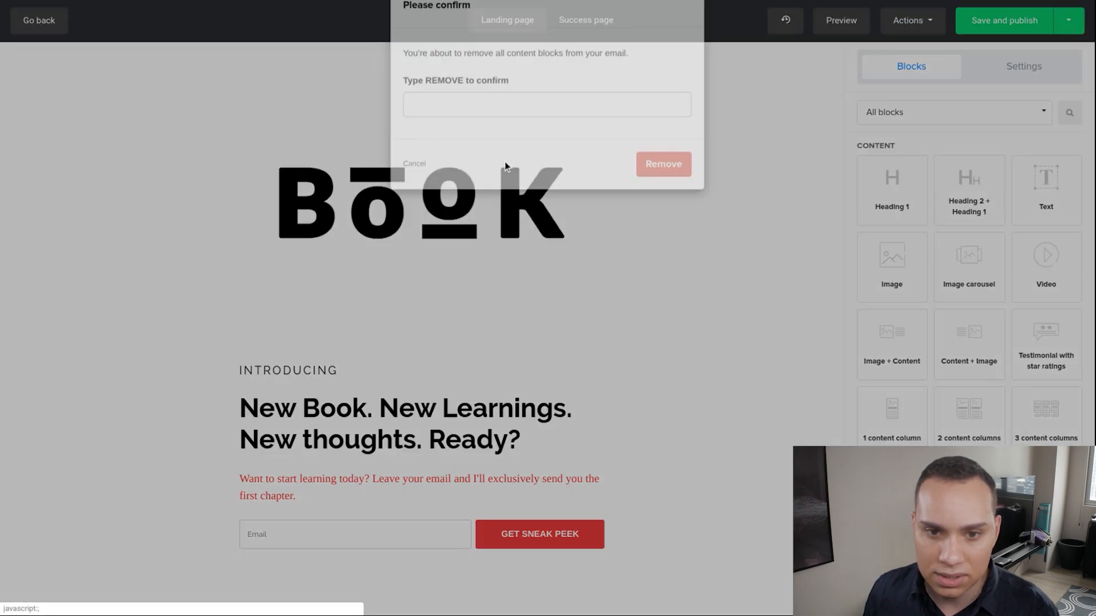
pyautogui.write('REM')
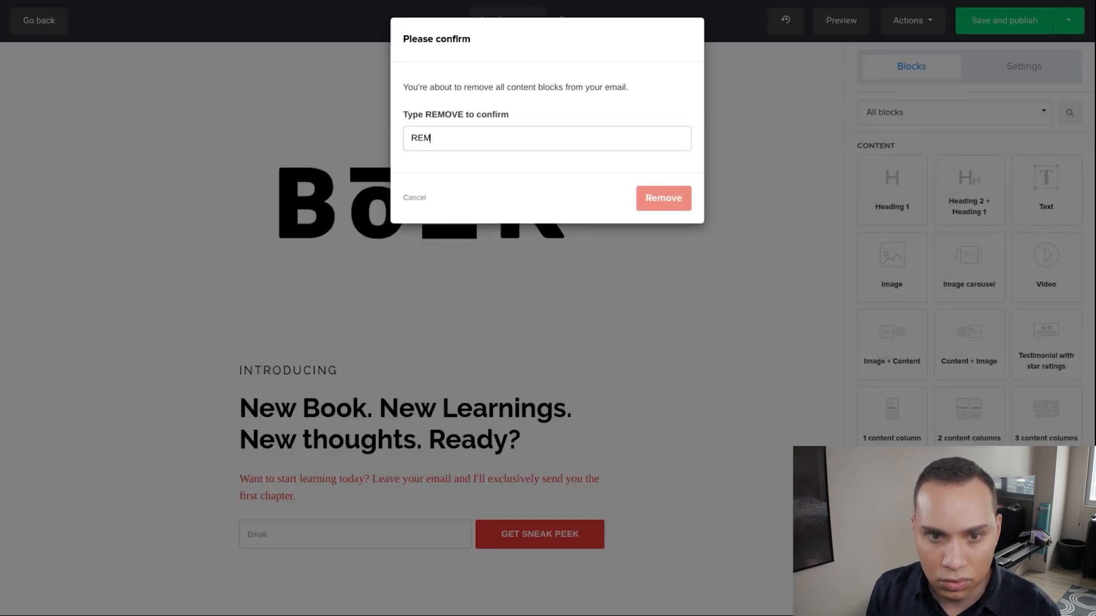
pyautogui.write('OVE')
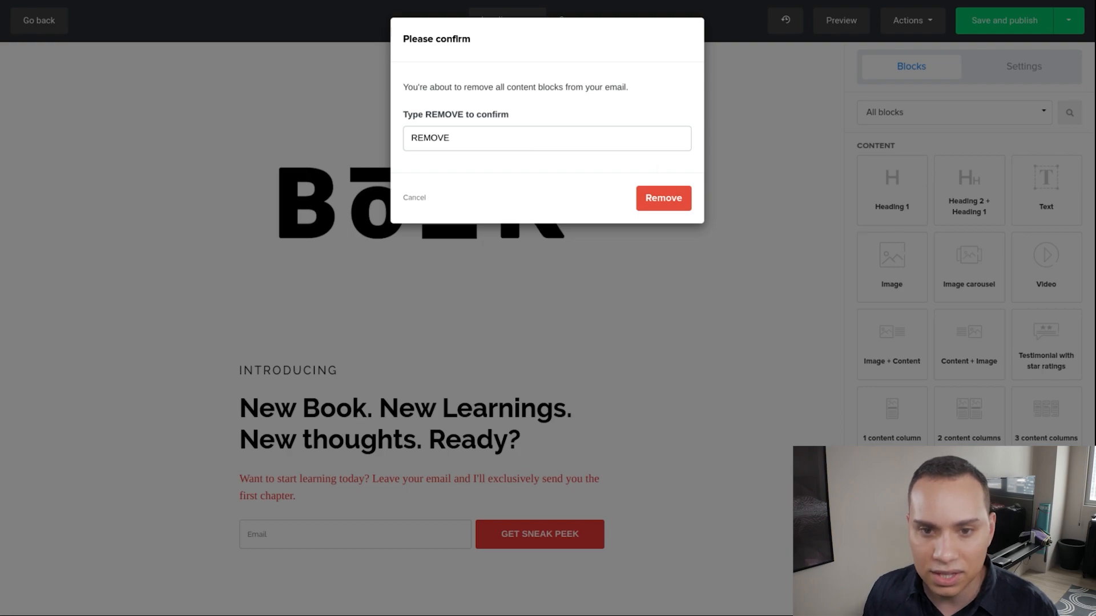
pyautogui.click(672, 199)
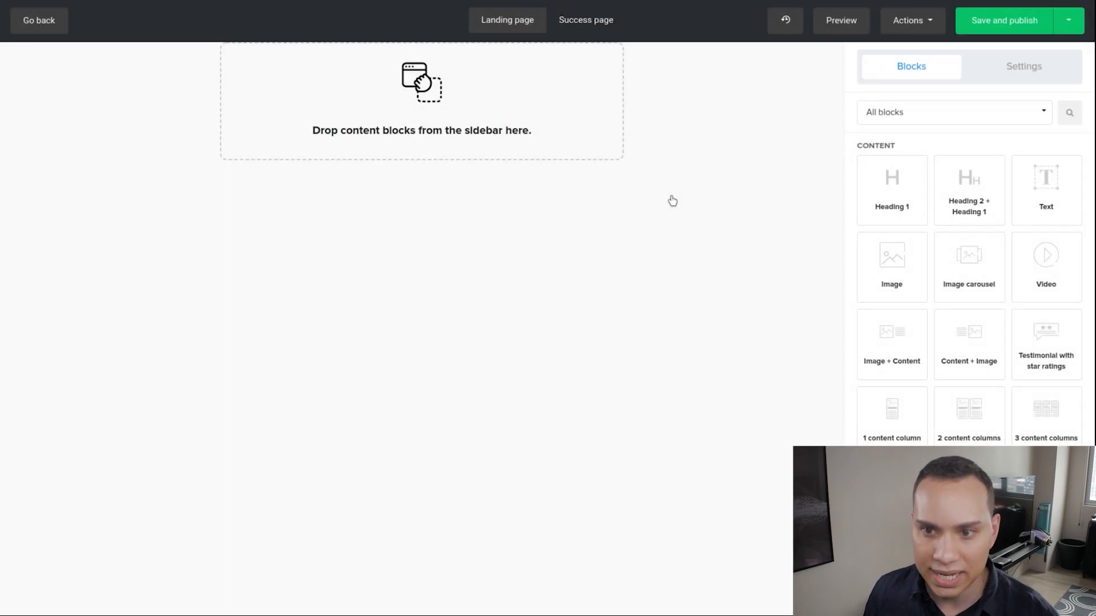
# Step: Add a Heading 1 block to the empty page, with a Signup form block below it and a Text block underneath
pyautogui.moveTo(887, 197); pyautogui.dragTo(406, 95)
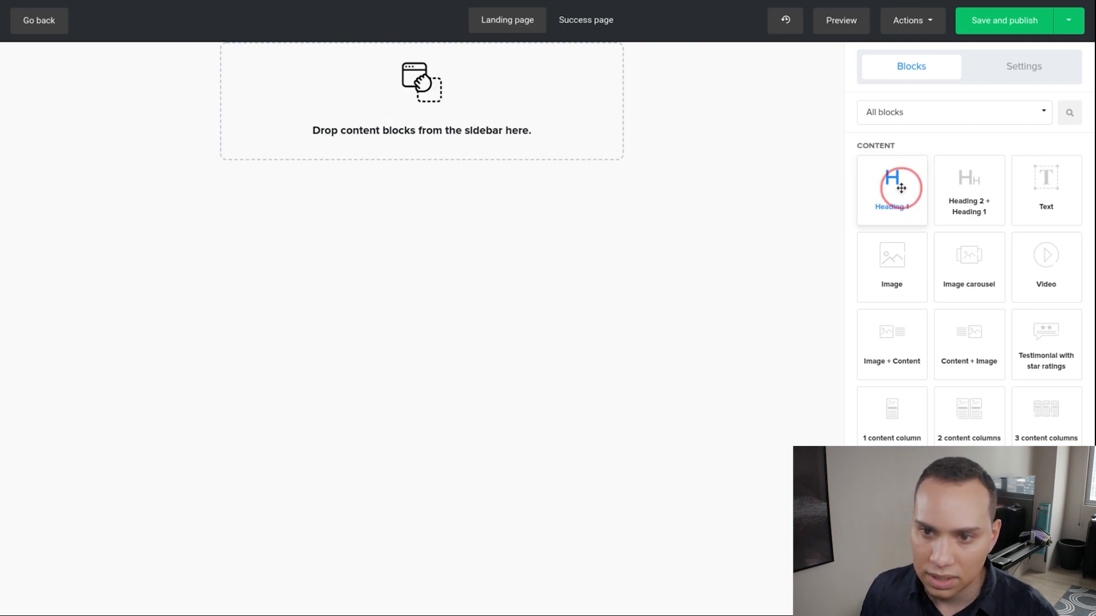
pyautogui.moveTo(901, 188); pyautogui.dragTo(514, 51)
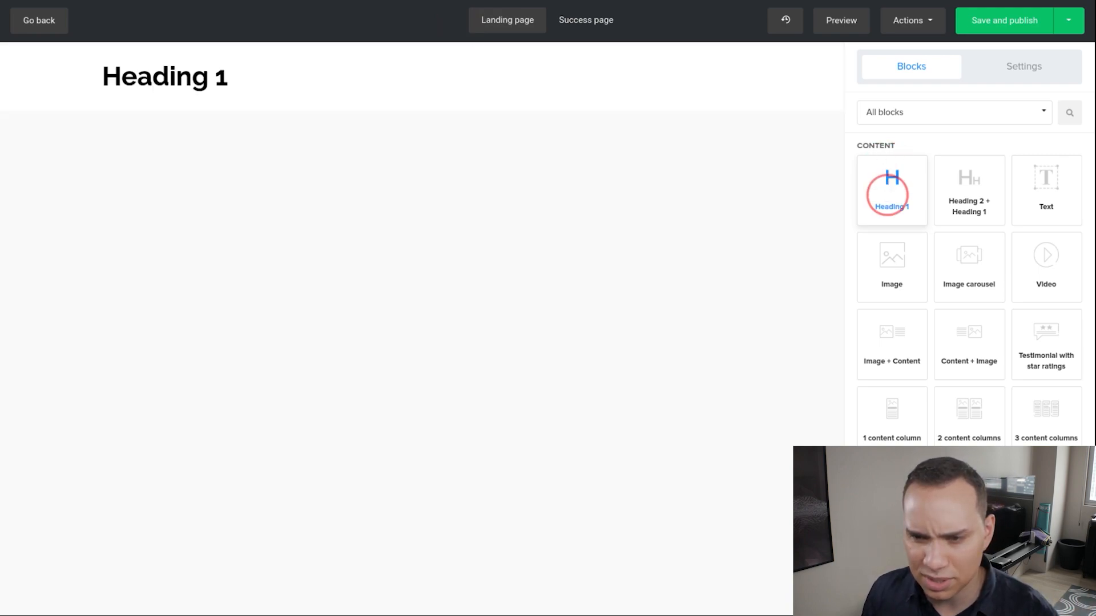
pyautogui.scroll(-7, 887, 194)
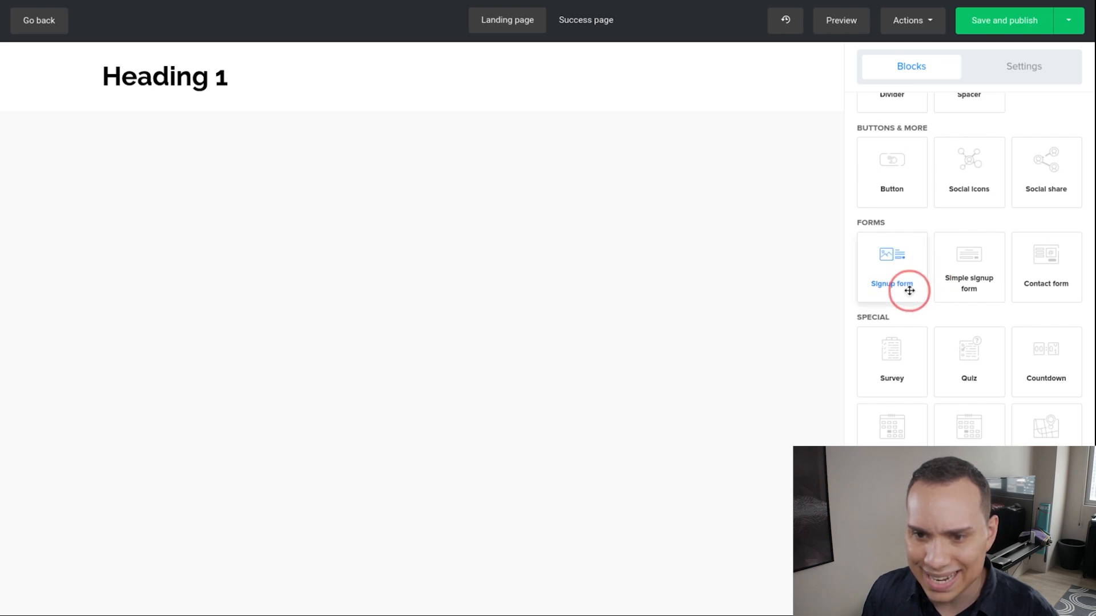
pyautogui.moveTo(892, 262); pyautogui.dragTo(385, 135)
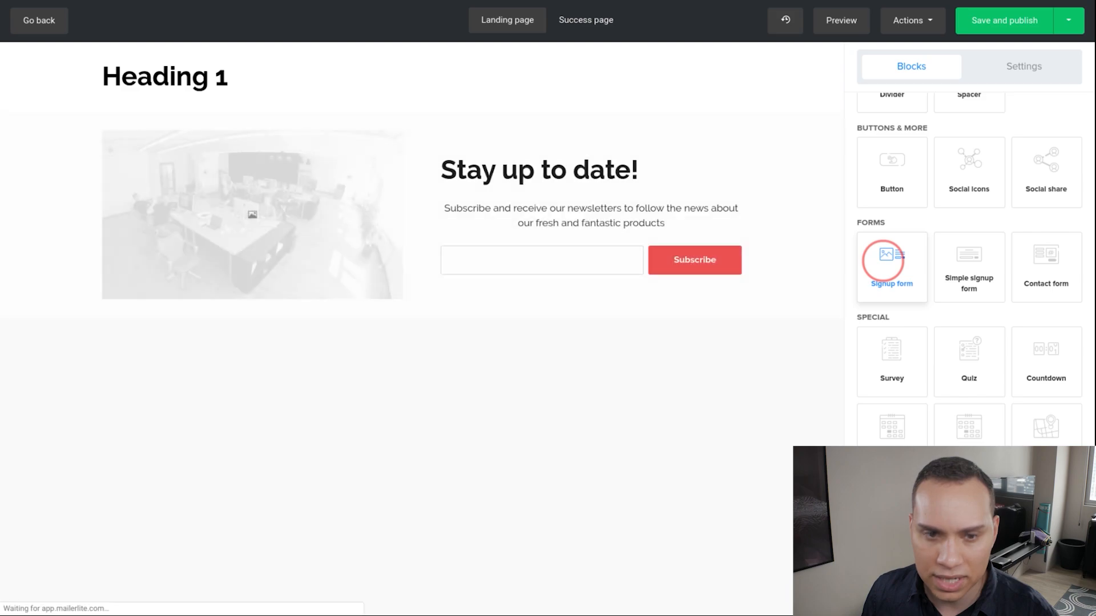
pyautogui.scroll(5, 971, 201)
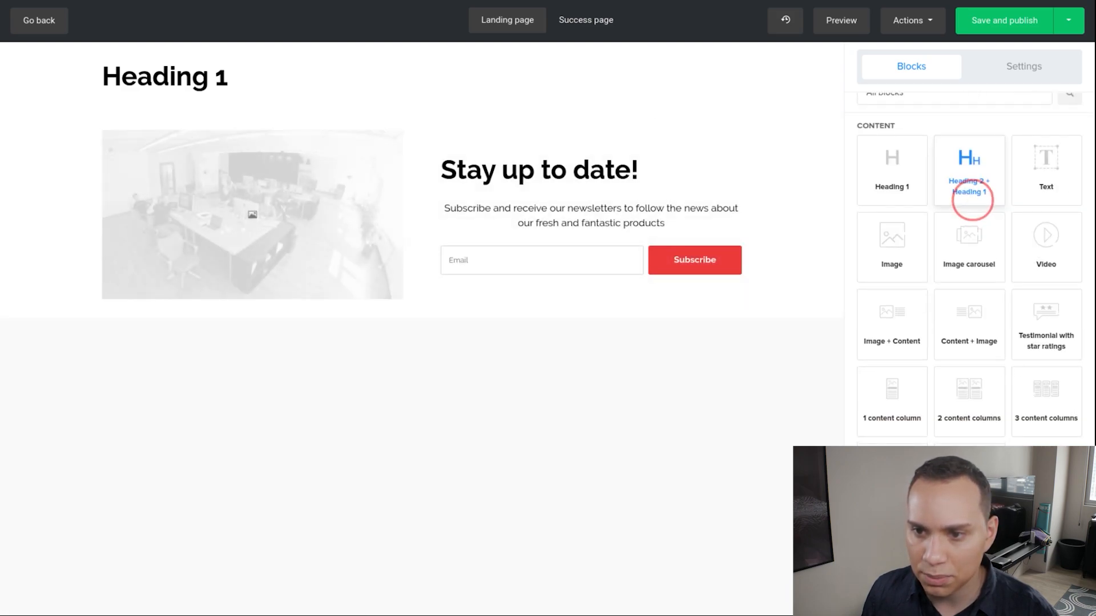
pyautogui.moveTo(1064, 159); pyautogui.dragTo(551, 341)
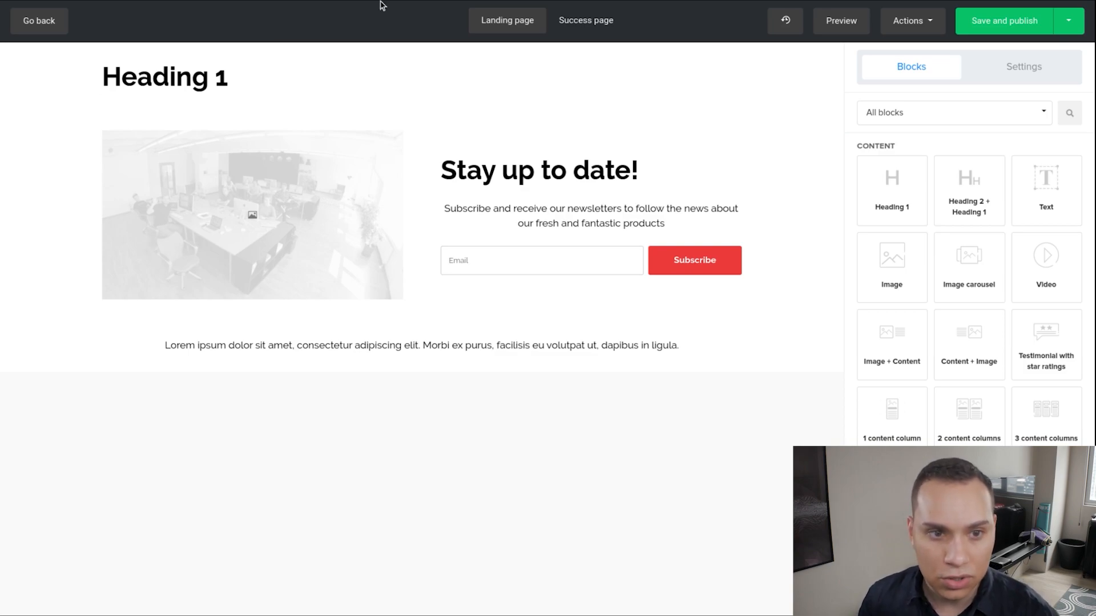
# Step: Switch to the funnel organizer document and review the squeeze page's final copy, brainstormed headlines and sample copywriting formulas
pyautogui.click(87, 10)
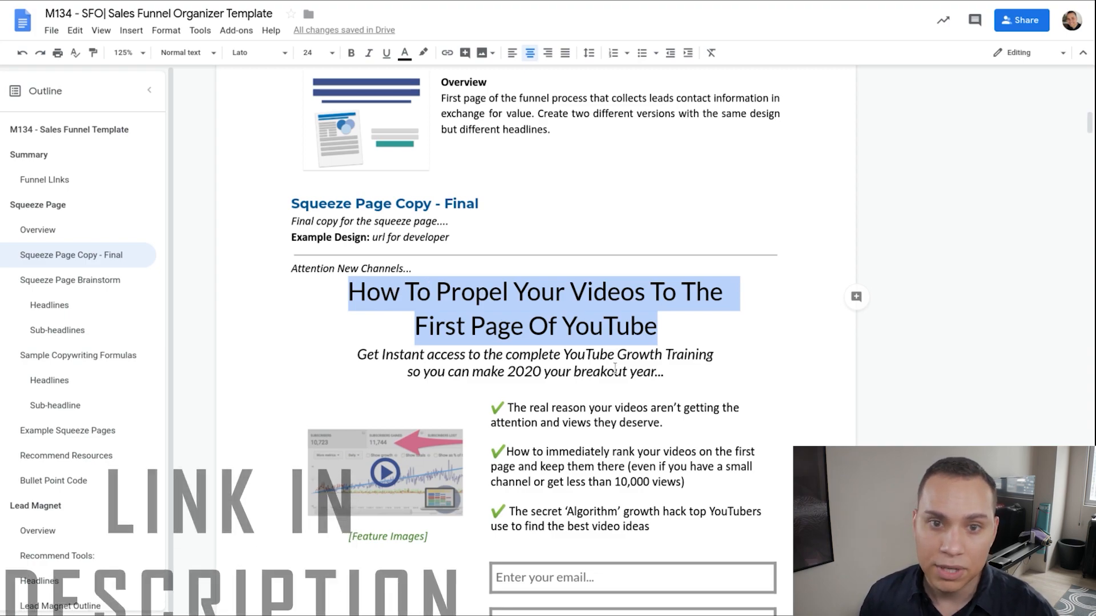
pyautogui.scroll(-10, 616, 371)
pyautogui.scroll(-7, 596, 247)
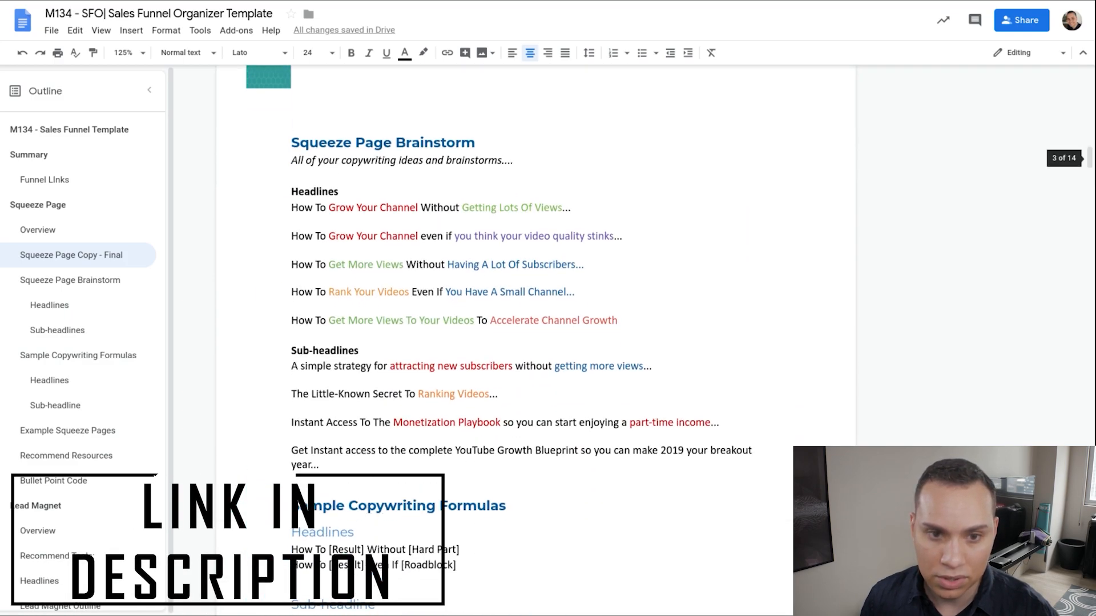
pyautogui.scroll(-6, 596, 247)
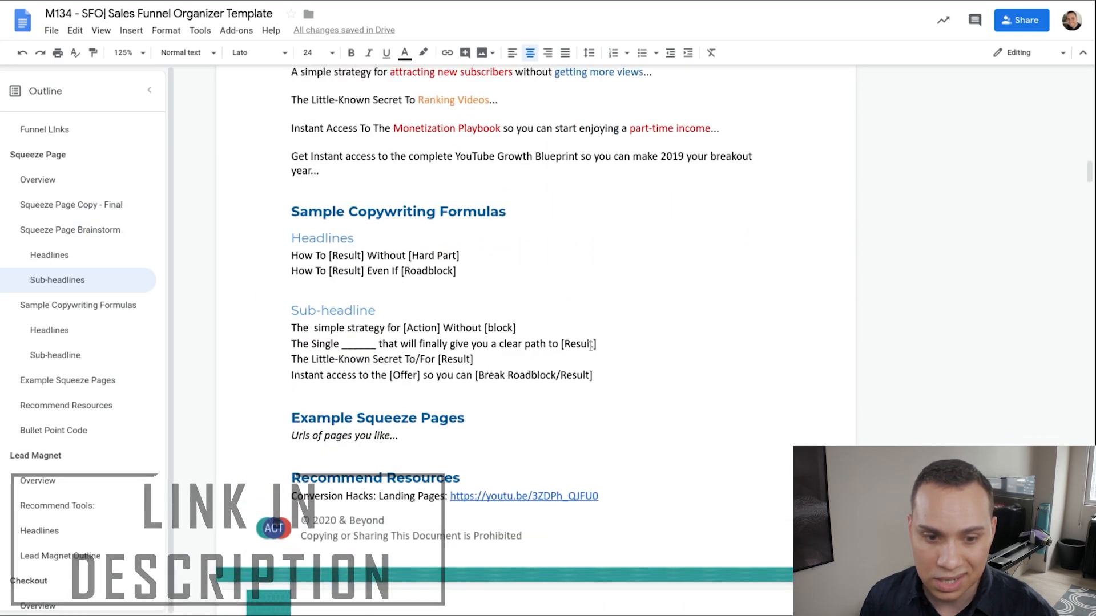
pyautogui.scroll(8, 549, 359)
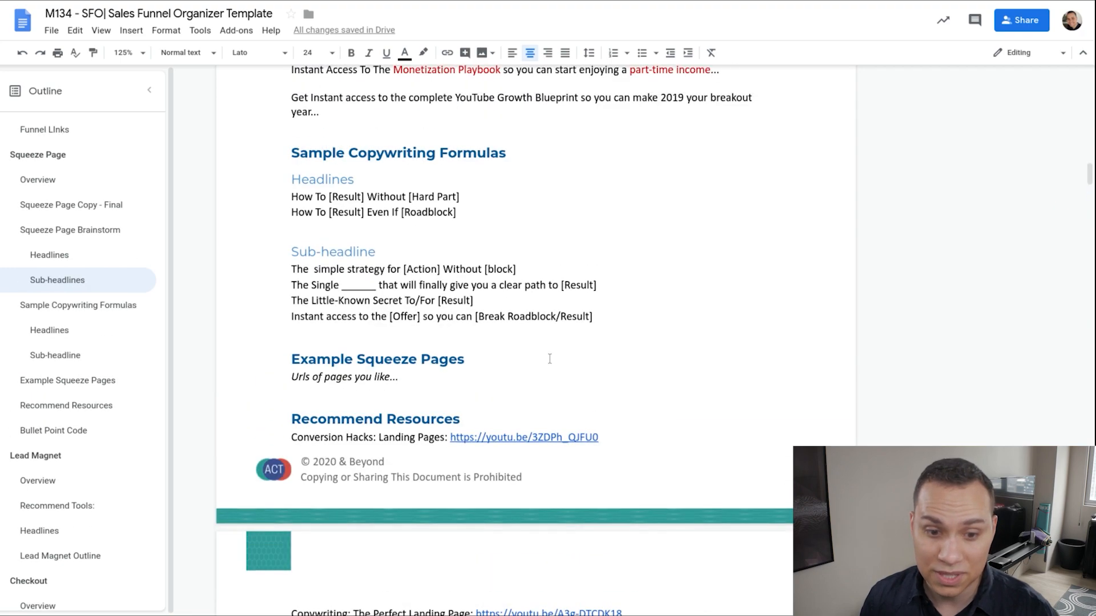
pyautogui.scroll(17, 549, 359)
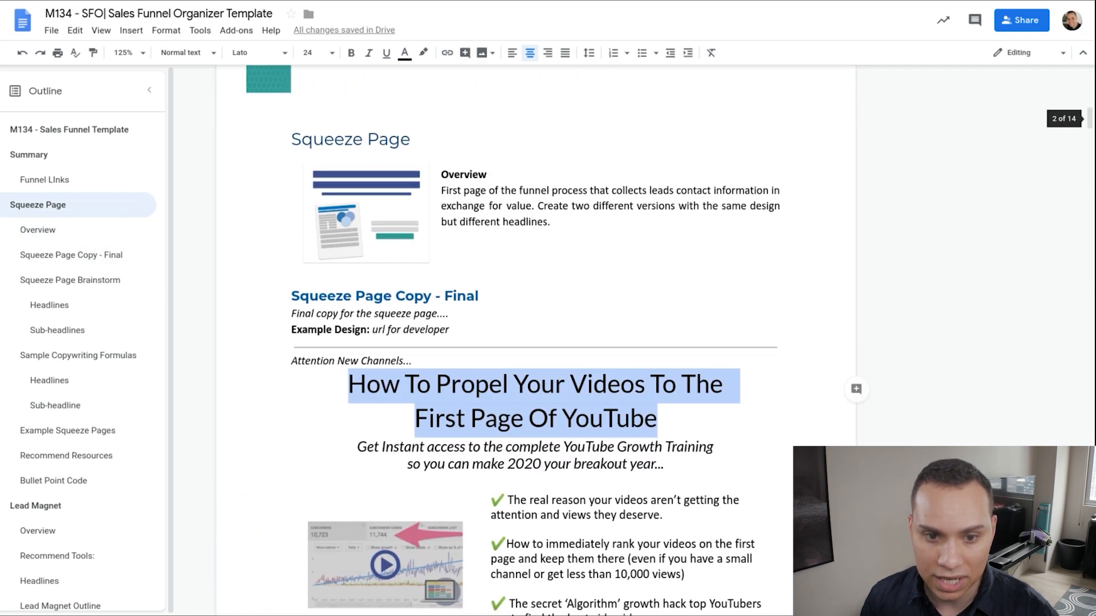
pyautogui.scroll(-3, 549, 359)
# Step: Return to MailerLite and set the Heading 1 block's text to "How To Propel Your Videos To The First Page Of YouTube"
pyautogui.moveTo(233, 5)
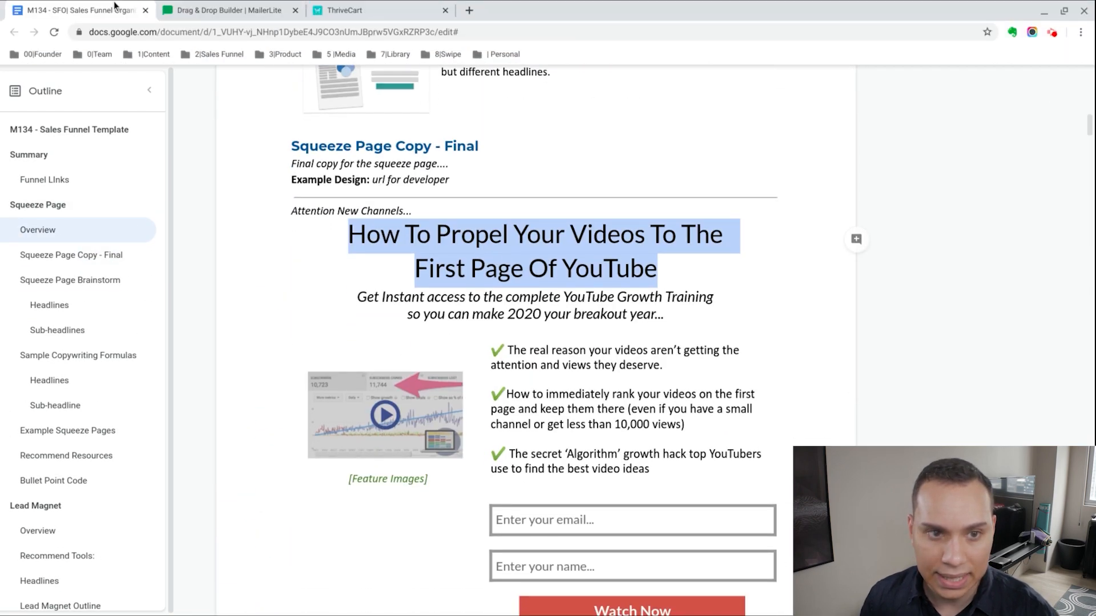
pyautogui.click(259, 9)
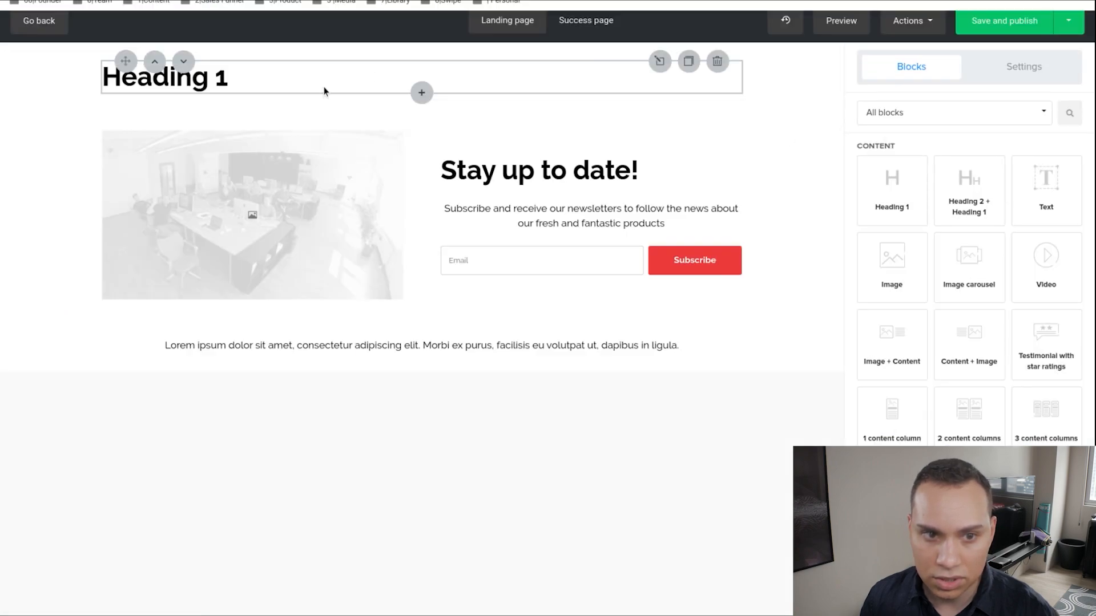
pyautogui.click(326, 91)
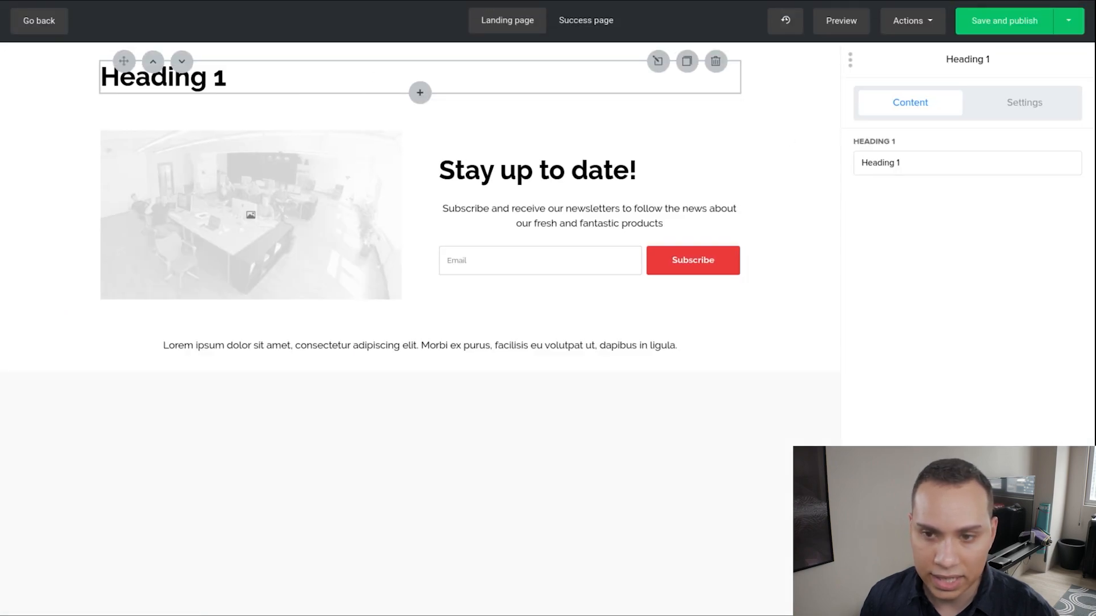
pyautogui.click(902, 165)
pyautogui.hotkey('ctrl', 'a')
pyautogui.write('How To Propel Your Videos To The First Page Of YouTube')
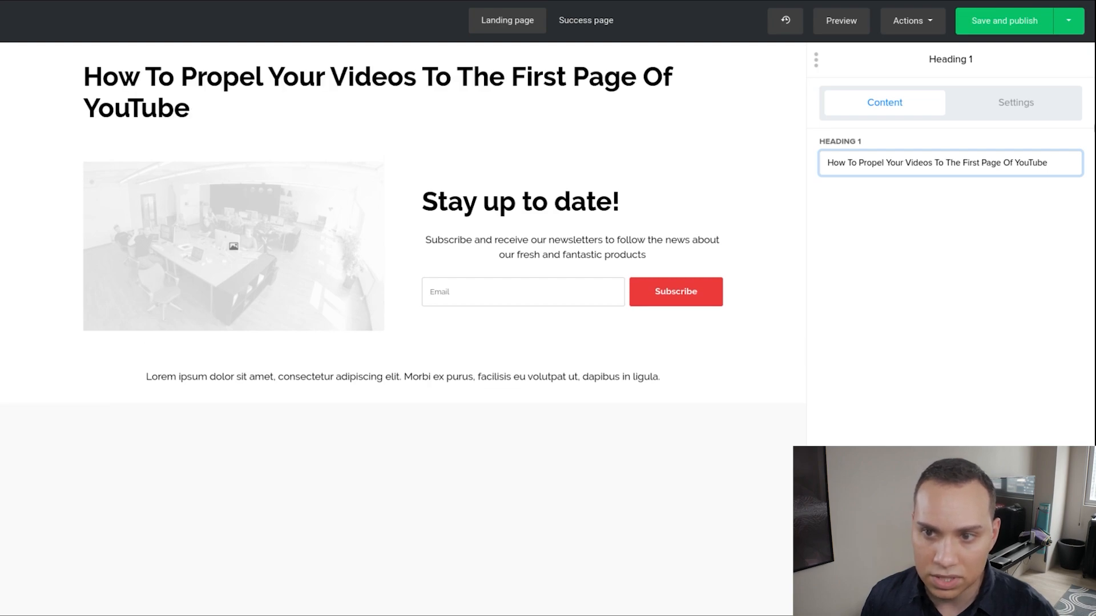
# Step: Set the heading block's content width to Medium and slightly increase its top spacing
pyautogui.click(996, 104)
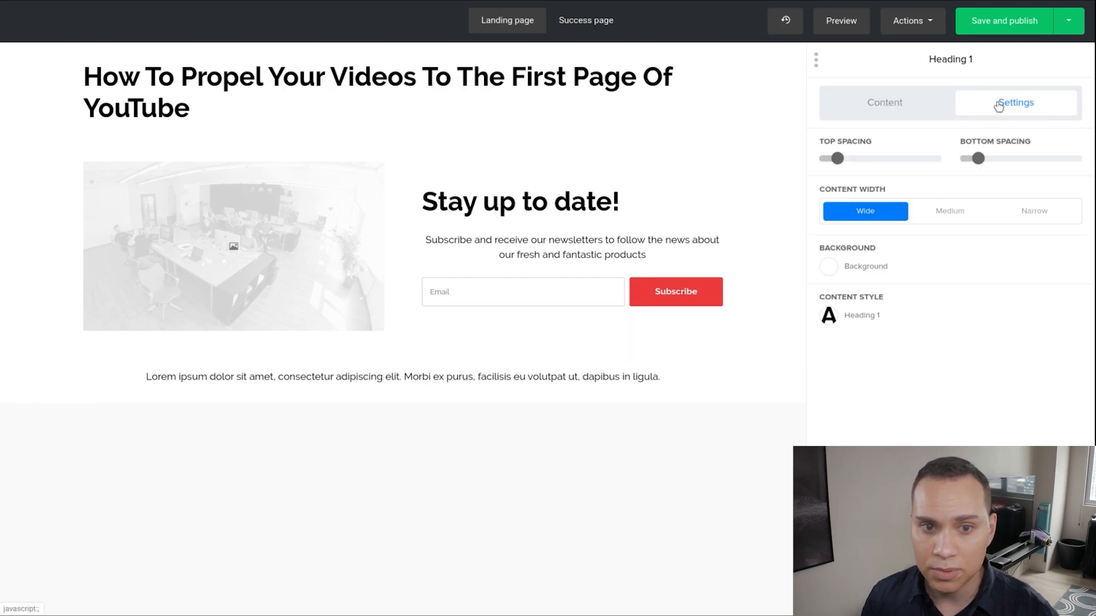
pyautogui.click(949, 217)
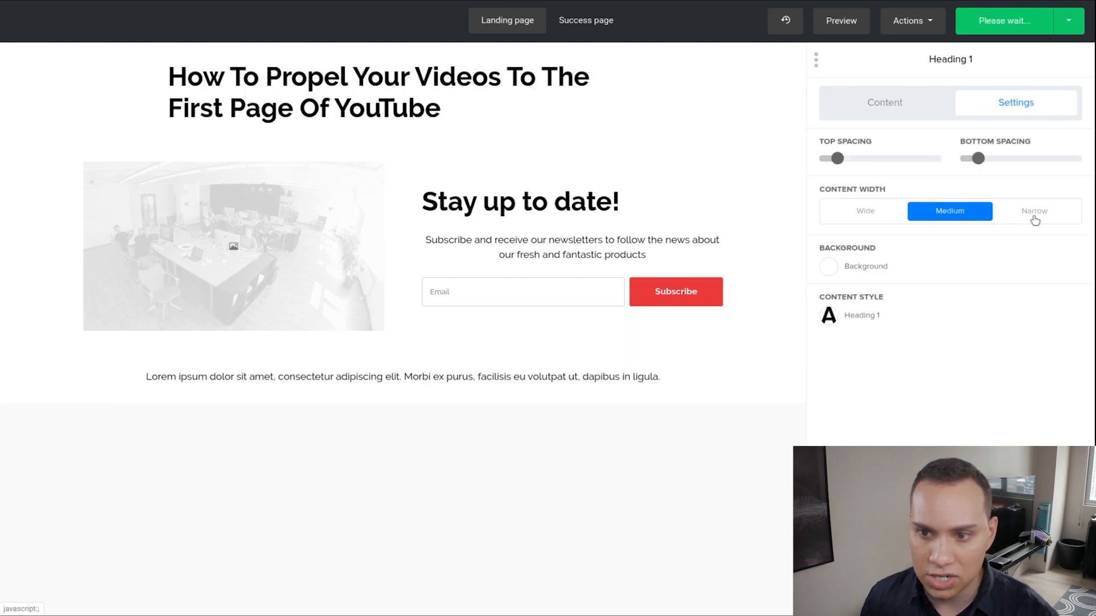
pyautogui.click(1013, 212)
pyautogui.click(949, 211)
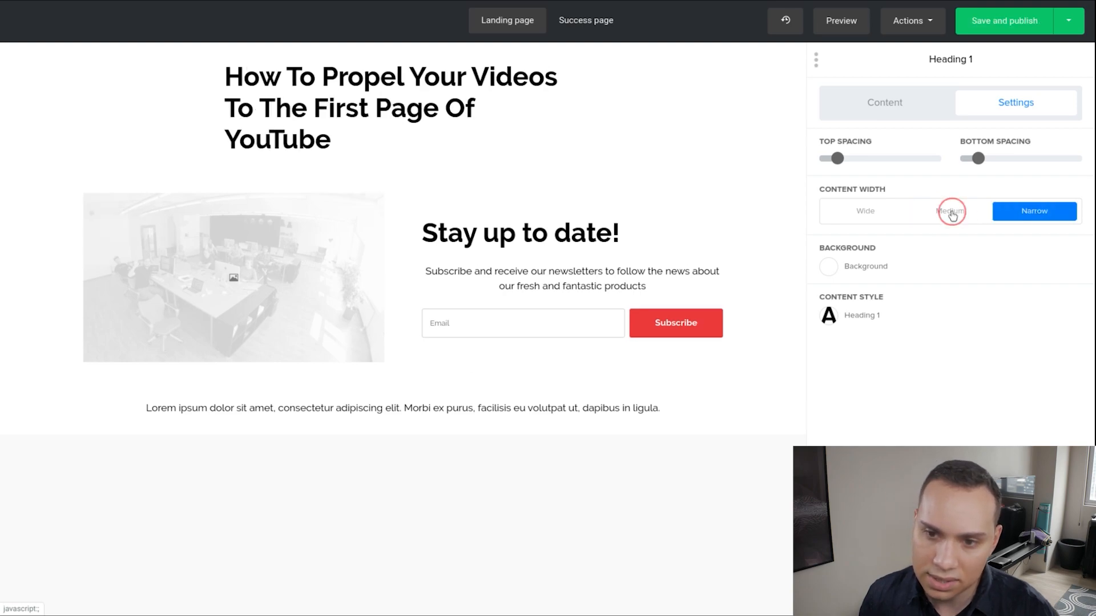
pyautogui.moveTo(837, 160)
pyautogui.mouseDown()
pyautogui.moveTo(913, 160)
pyautogui.moveTo(848, 161)
pyautogui.mouseUp()
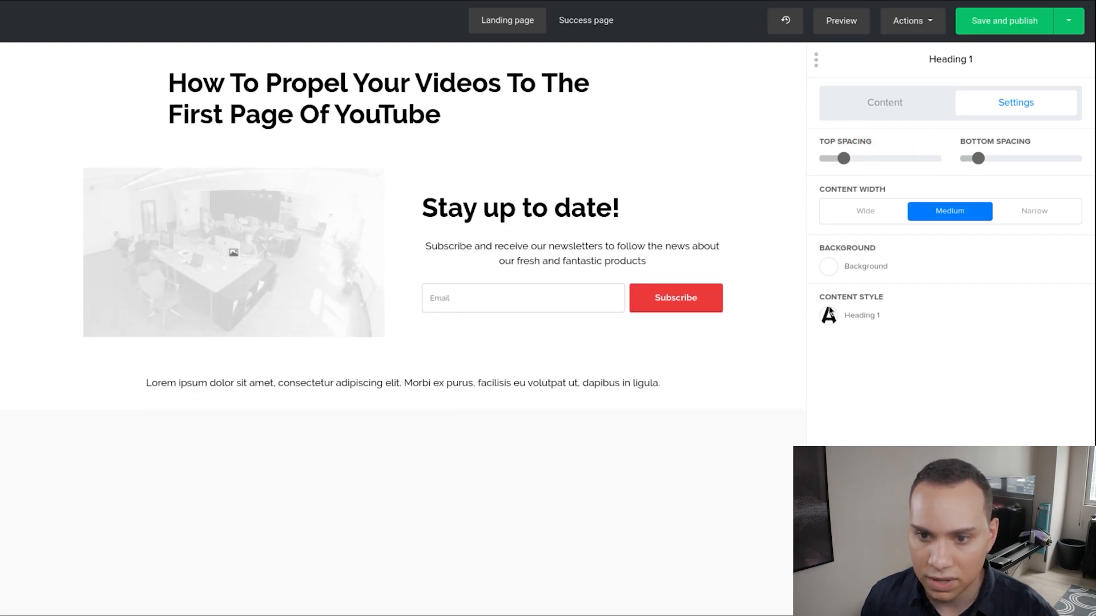
# Step: Change the page heading's font to Lato and its font size to 47
pyautogui.click(829, 318)
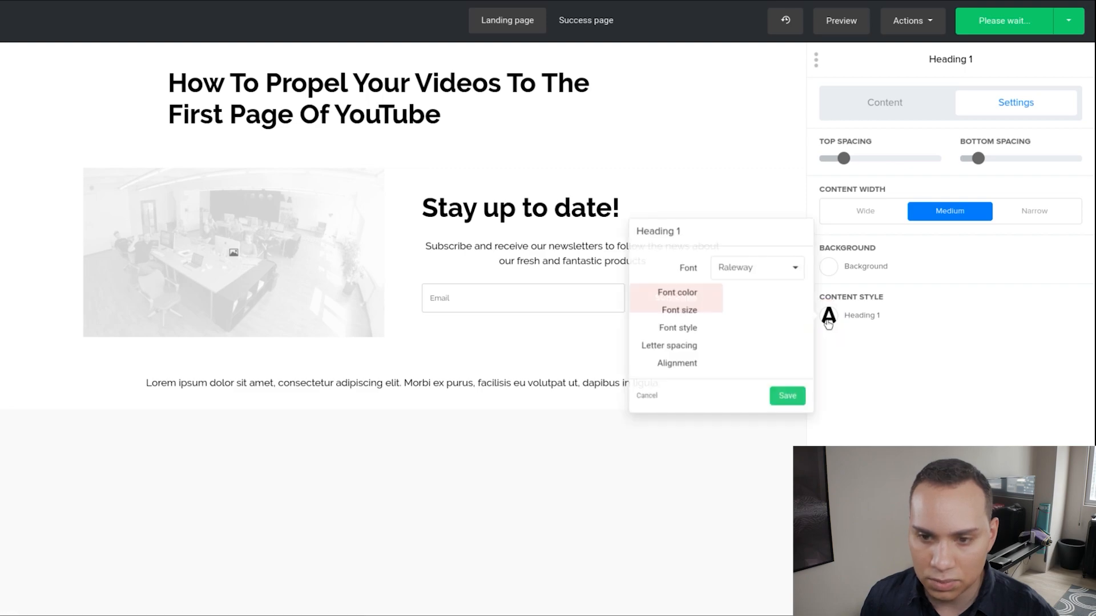
pyautogui.click(751, 271)
pyautogui.scroll(-2, 773, 351)
pyautogui.scroll(-3, 774, 349)
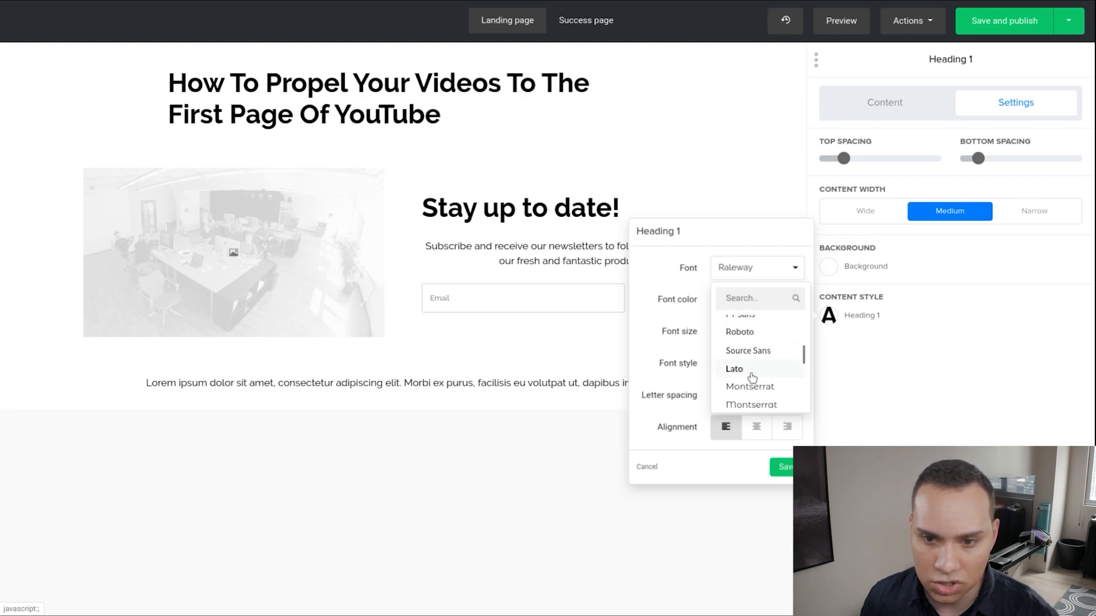
pyautogui.click(741, 370)
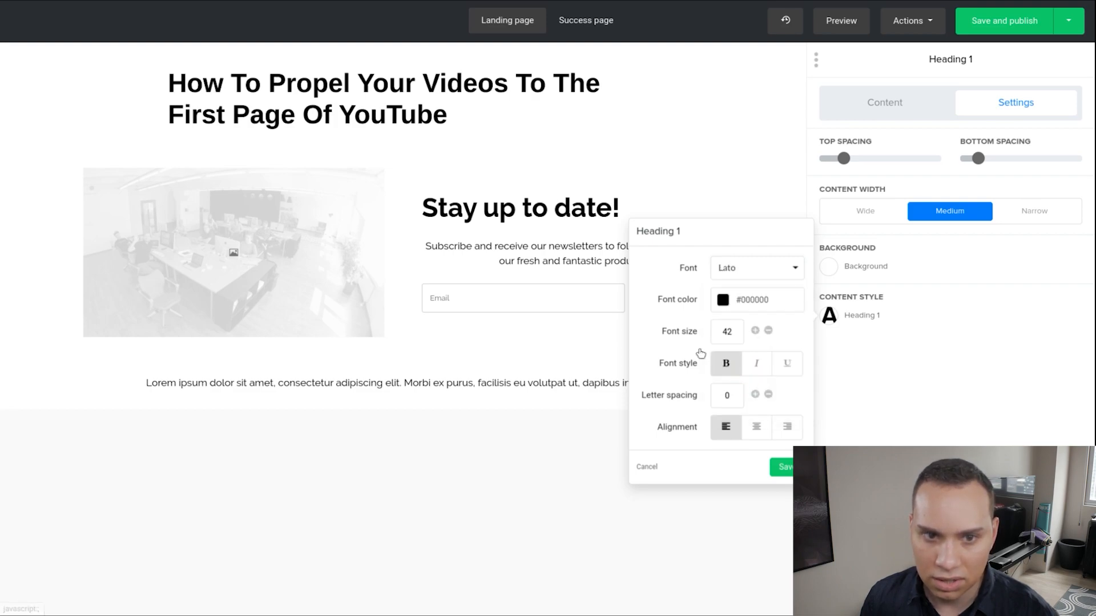
pyautogui.click(755, 331)
pyautogui.click(755, 331)
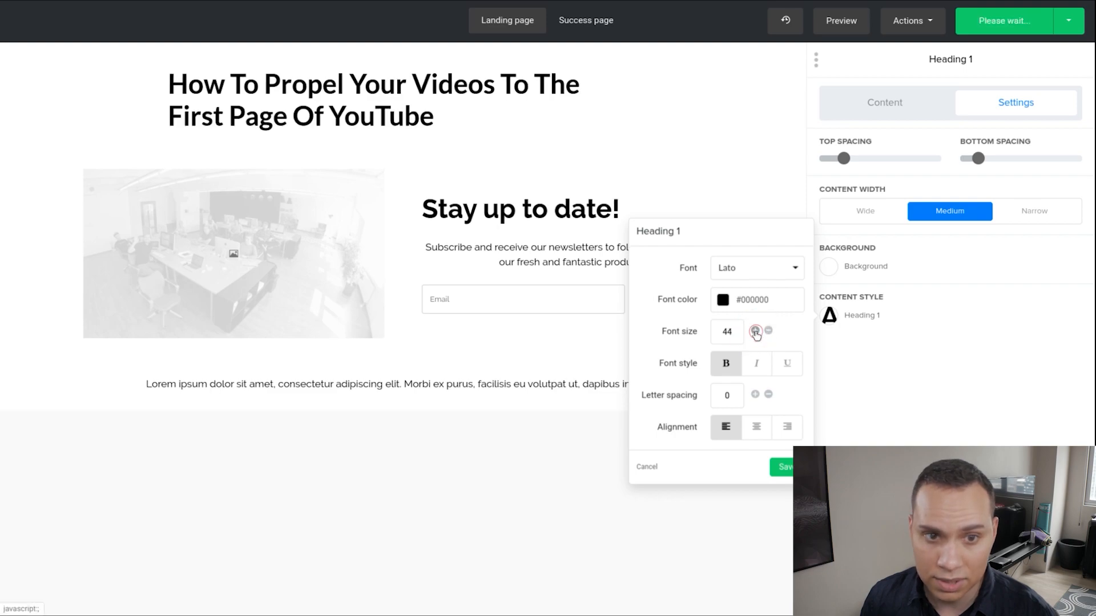
pyautogui.click(755, 331)
pyautogui.click(755, 331)
pyautogui.click(755, 331)
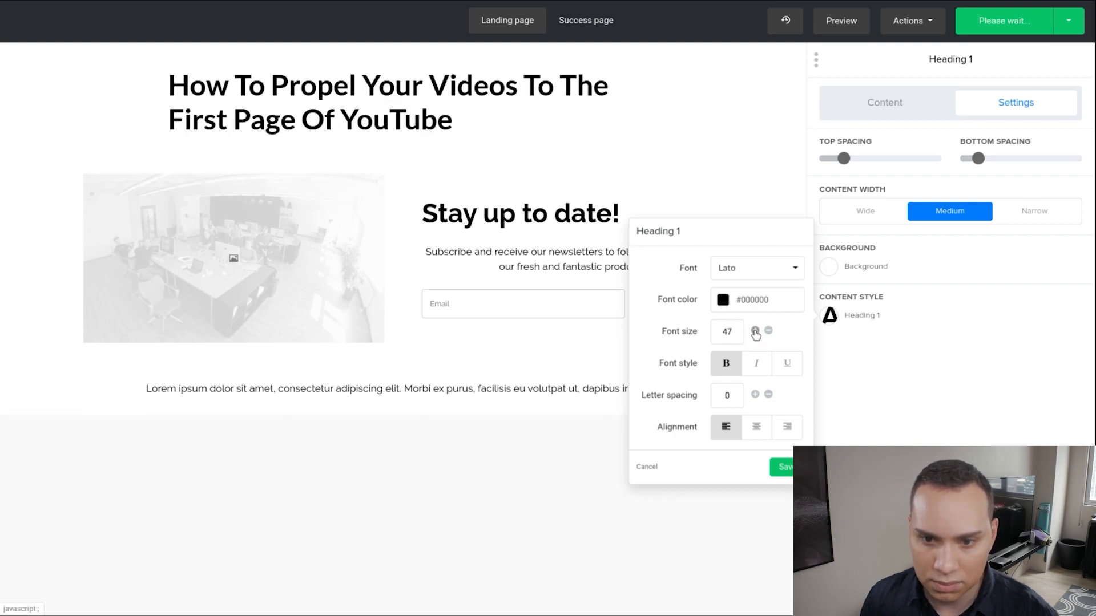
# Step: Color the page heading red (#dc3545), center-align it and save the heading style
pyautogui.click(724, 301)
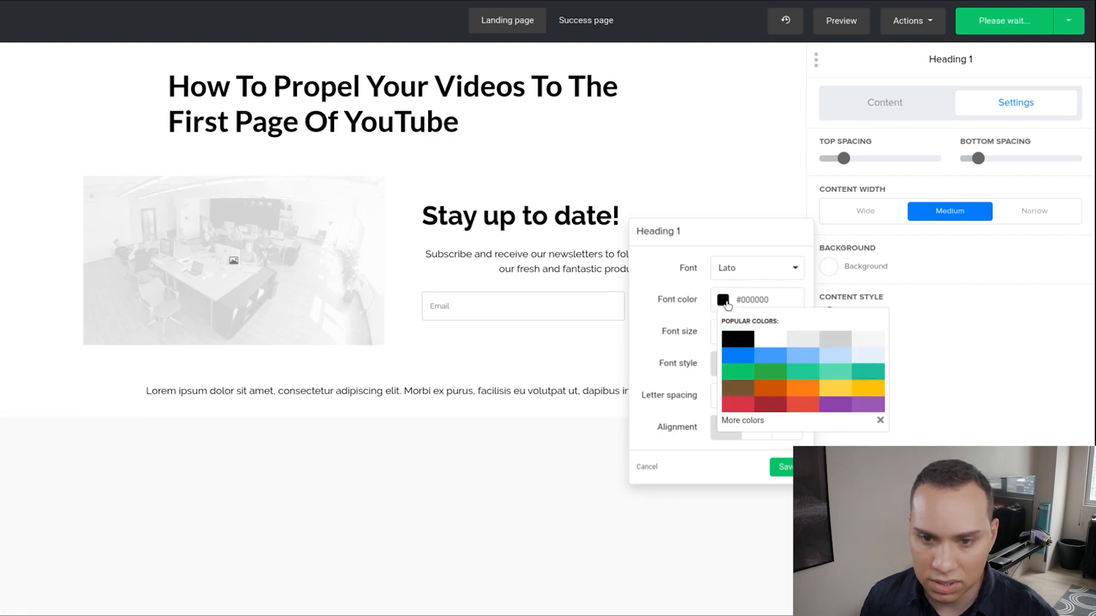
pyautogui.click(738, 404)
pyautogui.click(771, 405)
pyautogui.click(734, 407)
pyautogui.click(683, 348)
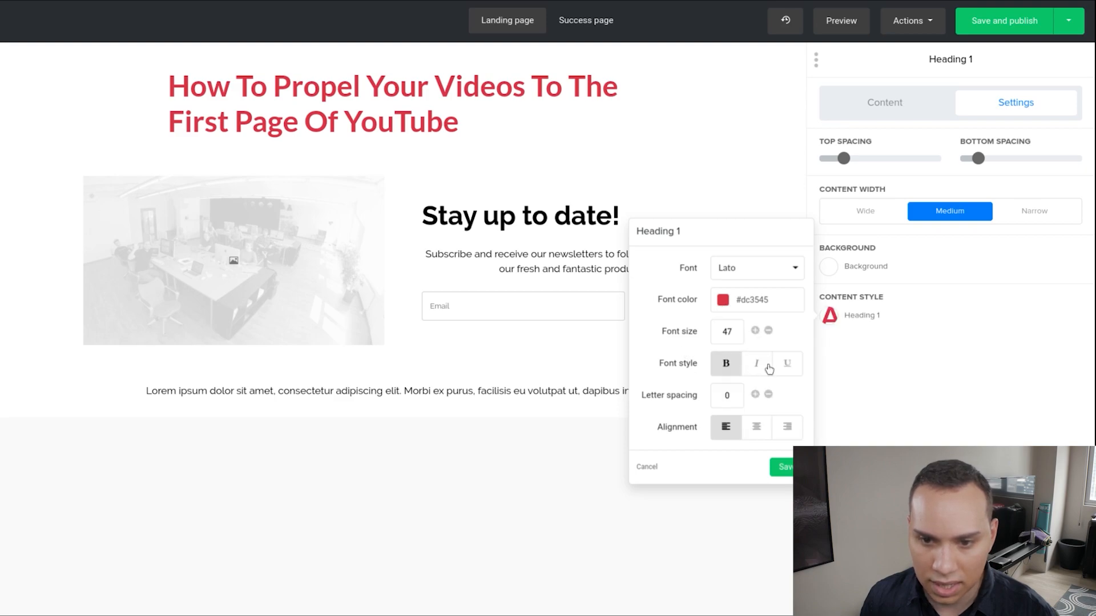
pyautogui.click(757, 428)
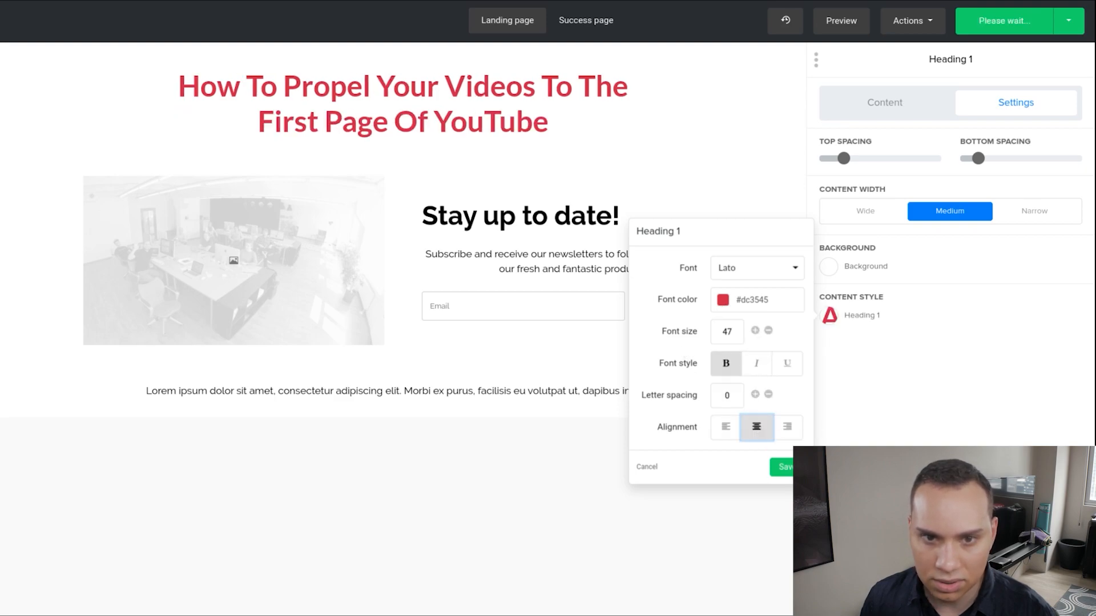
pyautogui.click(786, 468)
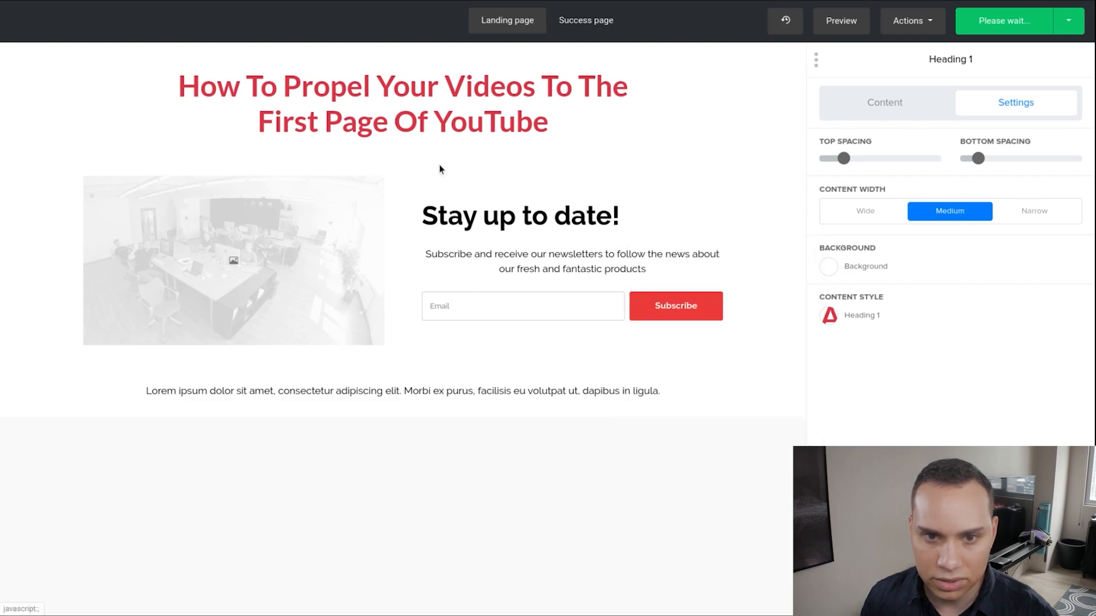
# Step: Select the signup form block and set its Heading 1 to "Your Going To Learn..."
pyautogui.click(871, 100)
pyautogui.click(526, 223)
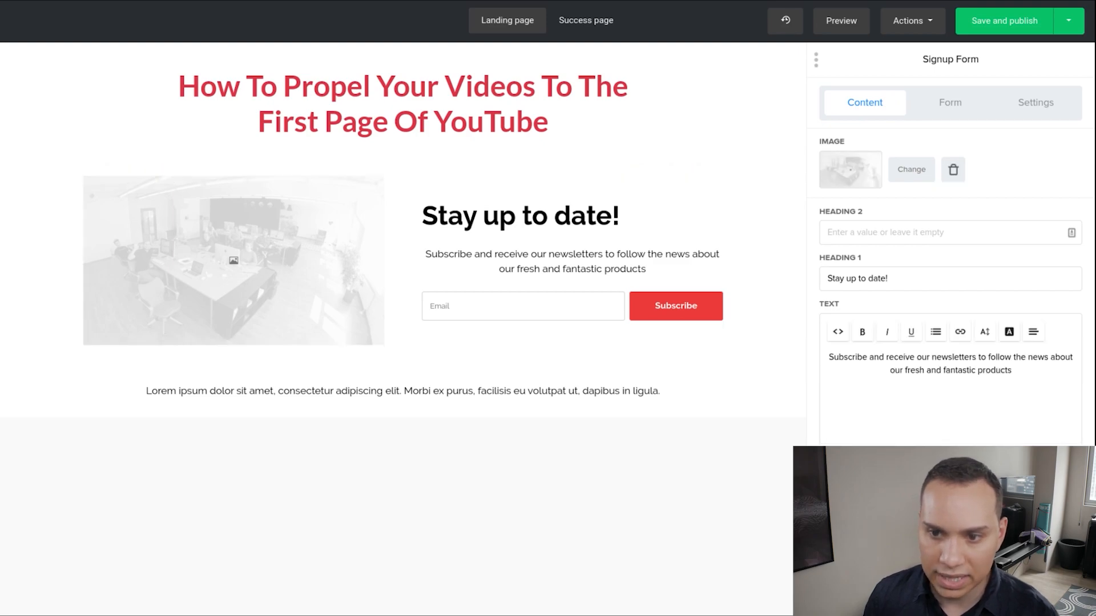
pyautogui.click(900, 280)
pyautogui.hotkey('ctrl', 'a')
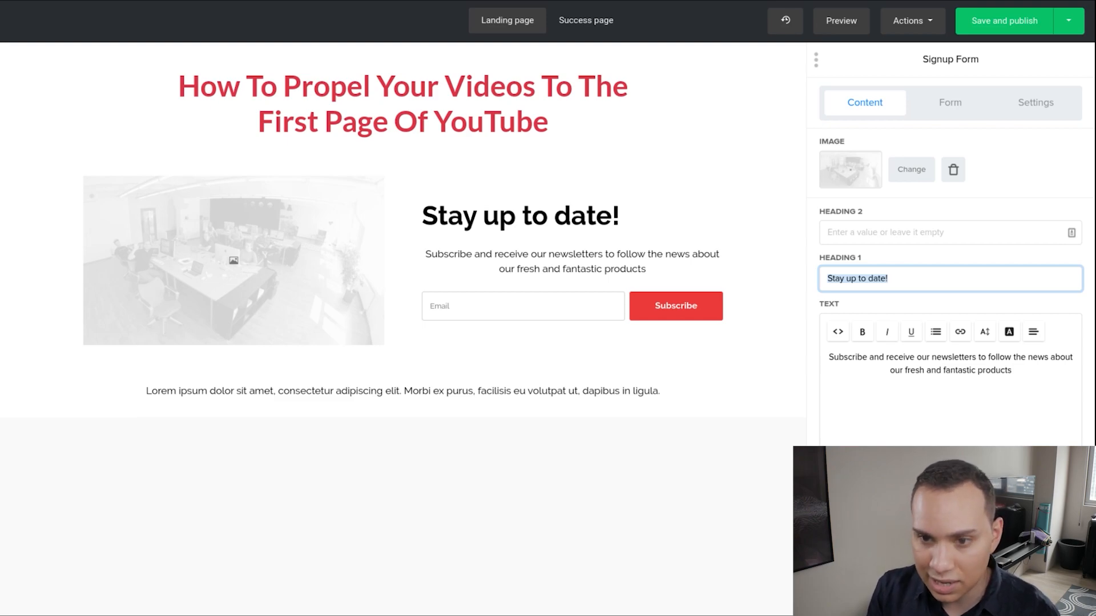
pyautogui.write('Your Going To Learn...')
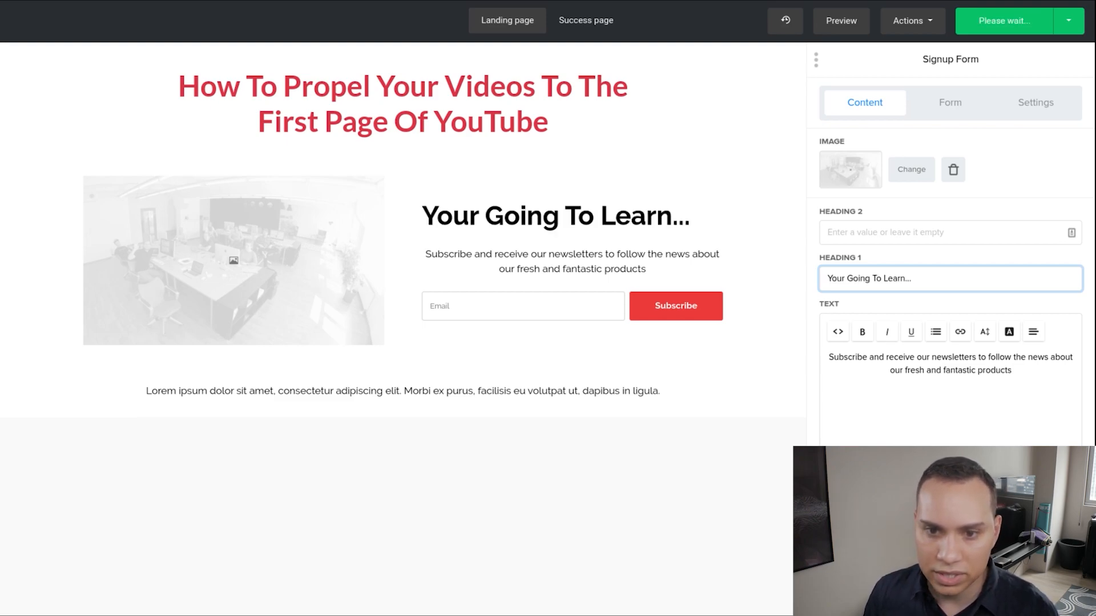
# Step: Switch to the Sales Funnel Organizer in Google Docs and copy all the HTML lines under Bullet Point Code
pyautogui.moveTo(48, 1)
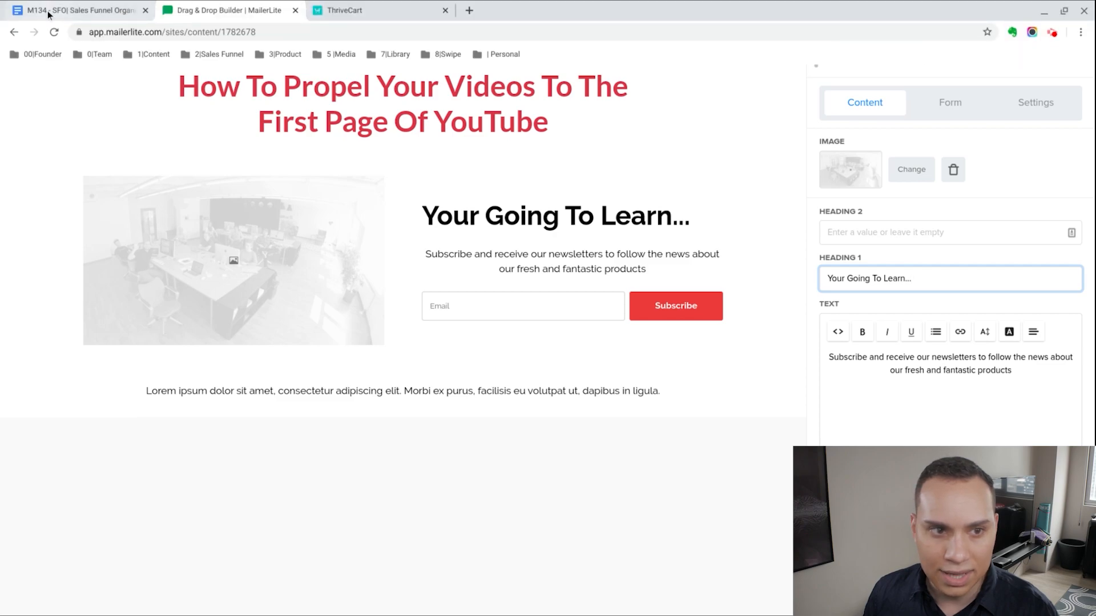
pyautogui.click(68, 10)
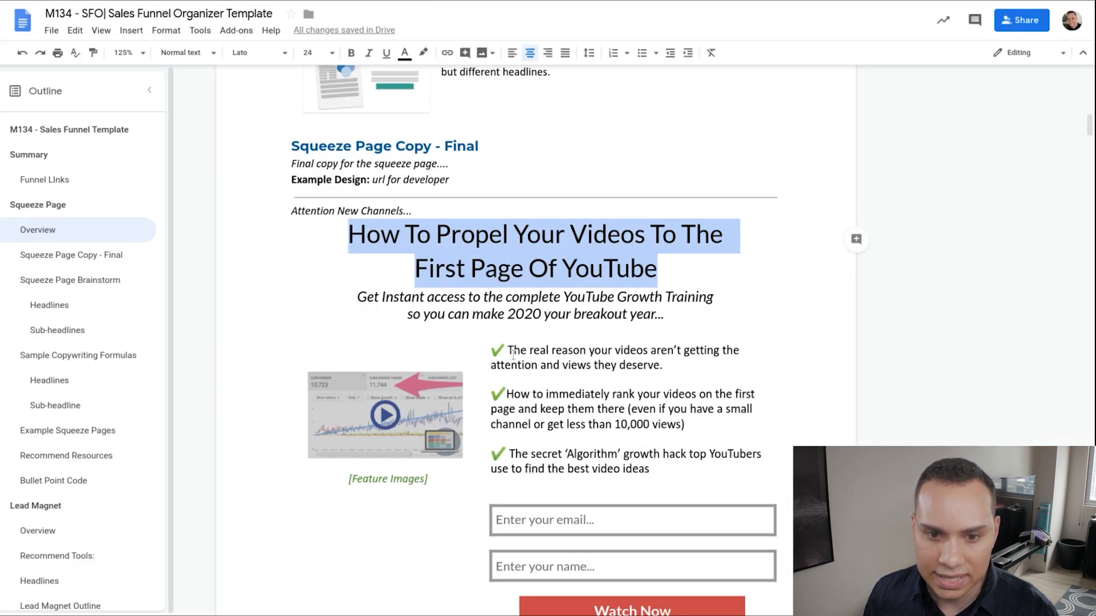
pyautogui.scroll(-2, 521, 351)
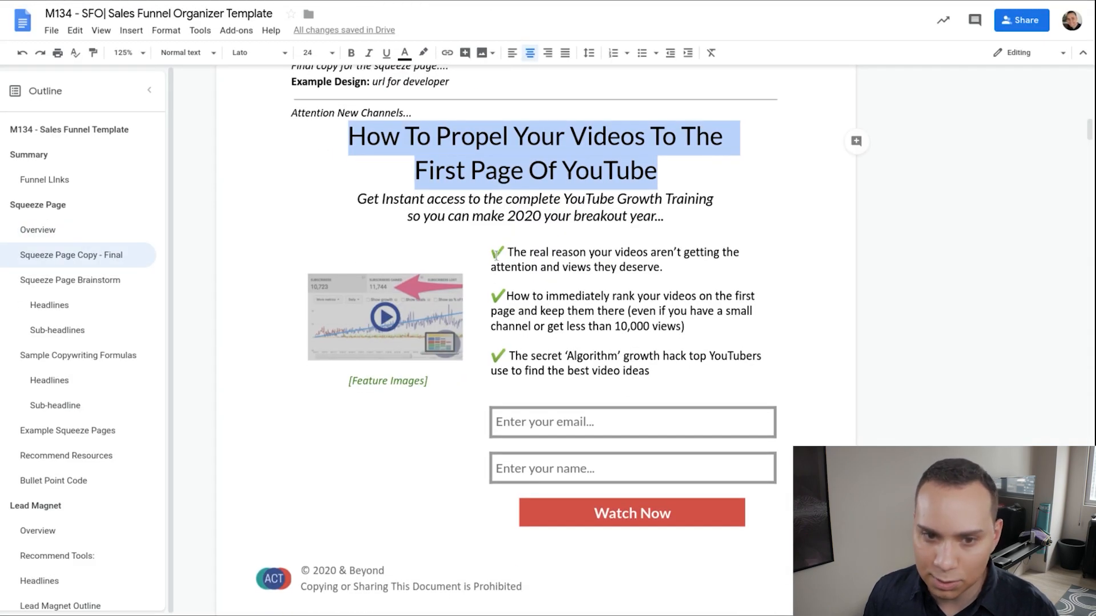
pyautogui.click(495, 252)
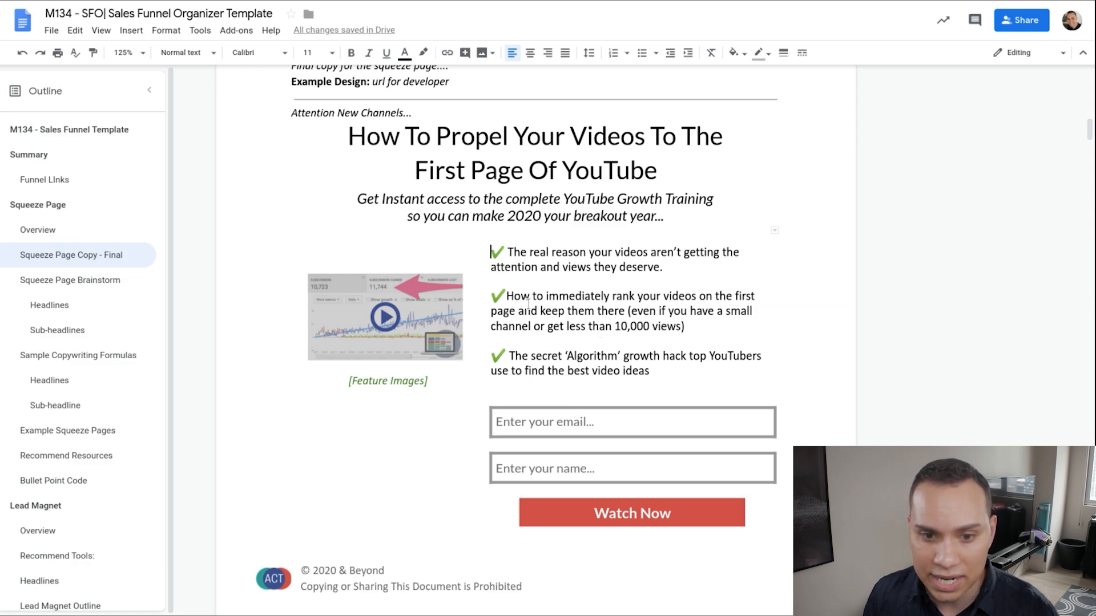
pyautogui.scroll(-20, 527, 306)
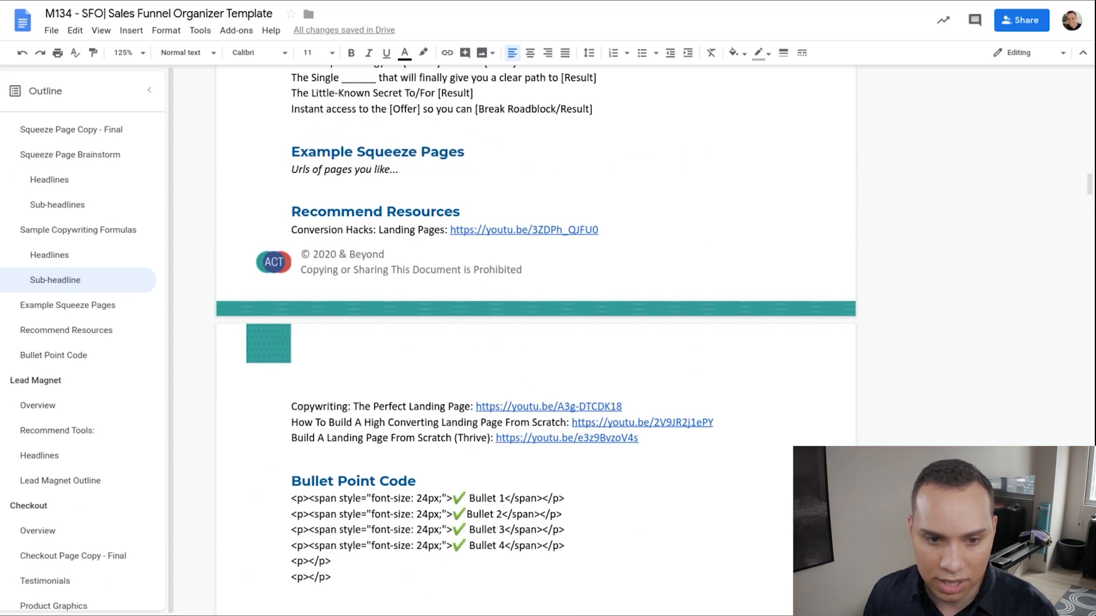
pyautogui.scroll(-4, 318, 297)
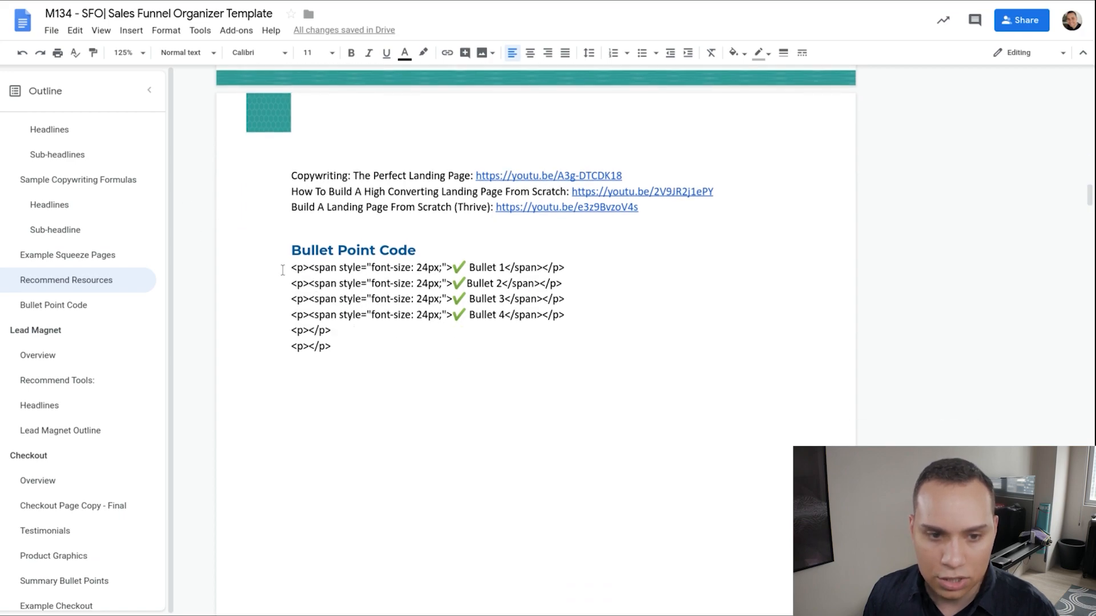
pyautogui.click(287, 268)
pyautogui.keyDown('shift'); pyautogui.click(359, 348); pyautogui.keyUp('shift')
pyautogui.hotkey('ctrl', 'c')
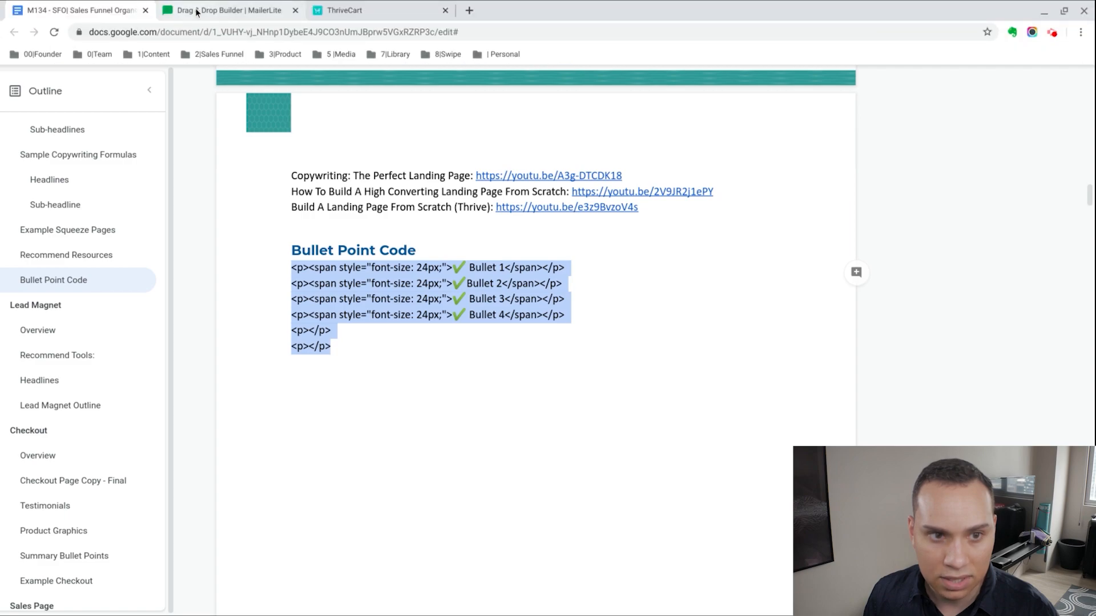
# Step: Return to MailerLite and replace the signup form's body text with the copied bullet point code in HTML view
pyautogui.click(228, 10)
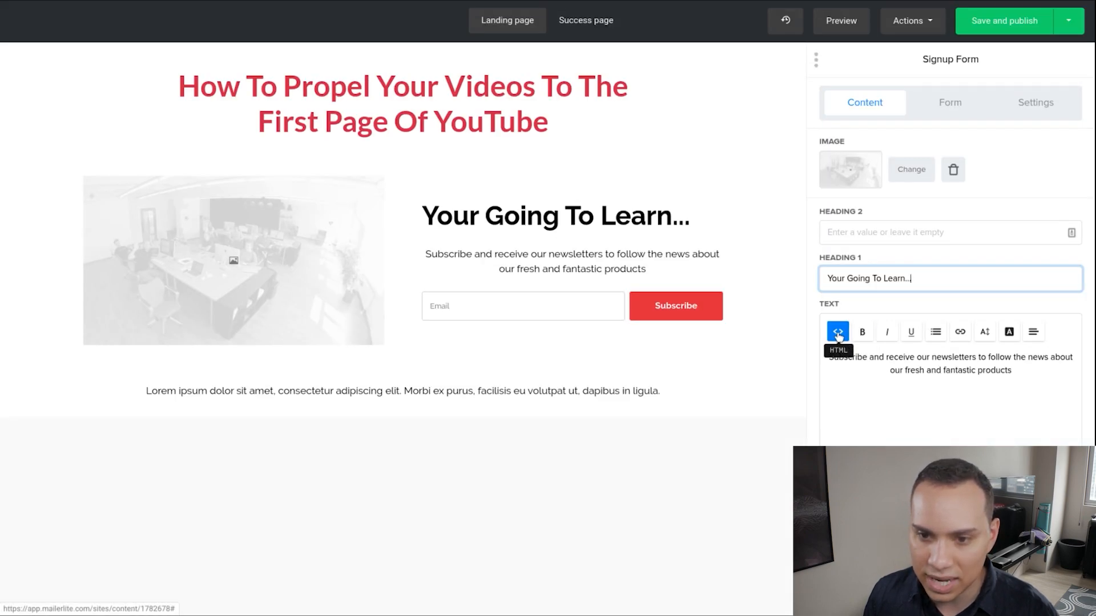
pyautogui.click(839, 335)
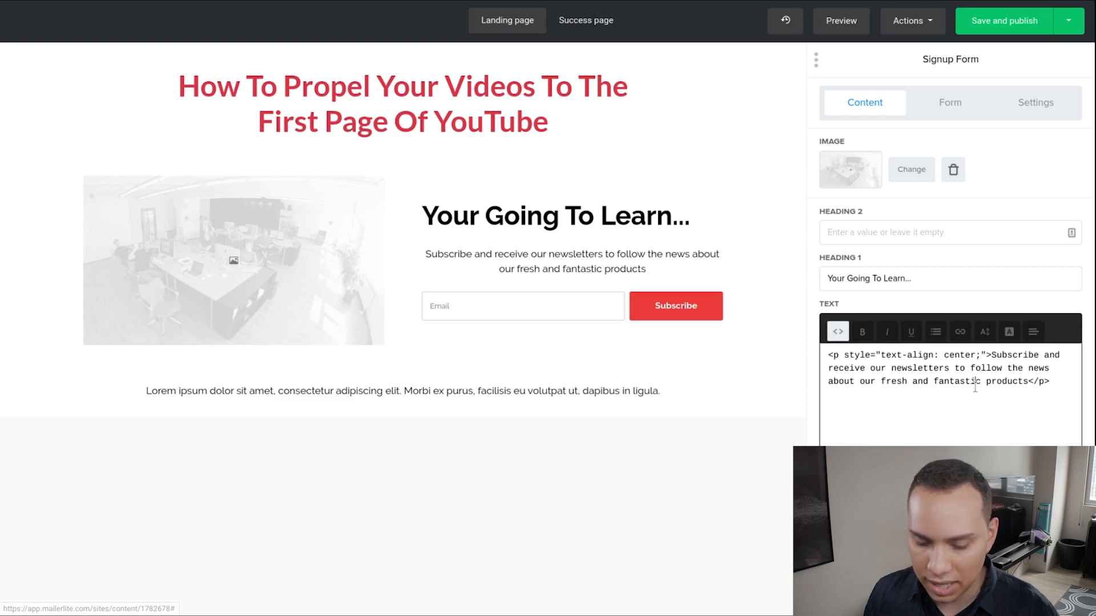
pyautogui.hotkey('ctrl', 'a')
pyautogui.press('BackSpace')
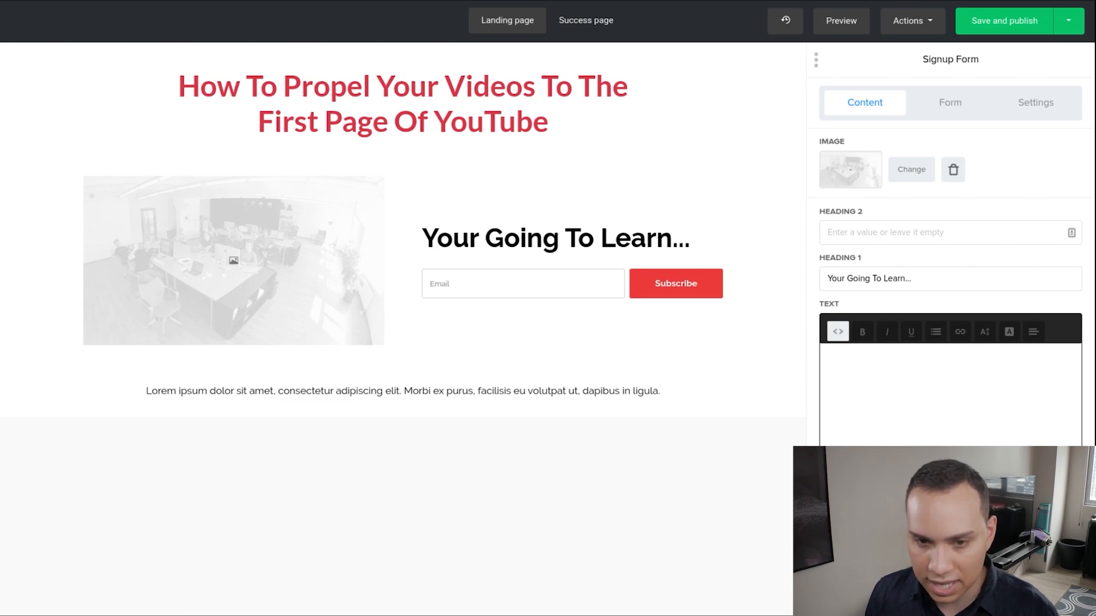
pyautogui.hotkey('ctrl', 'v')
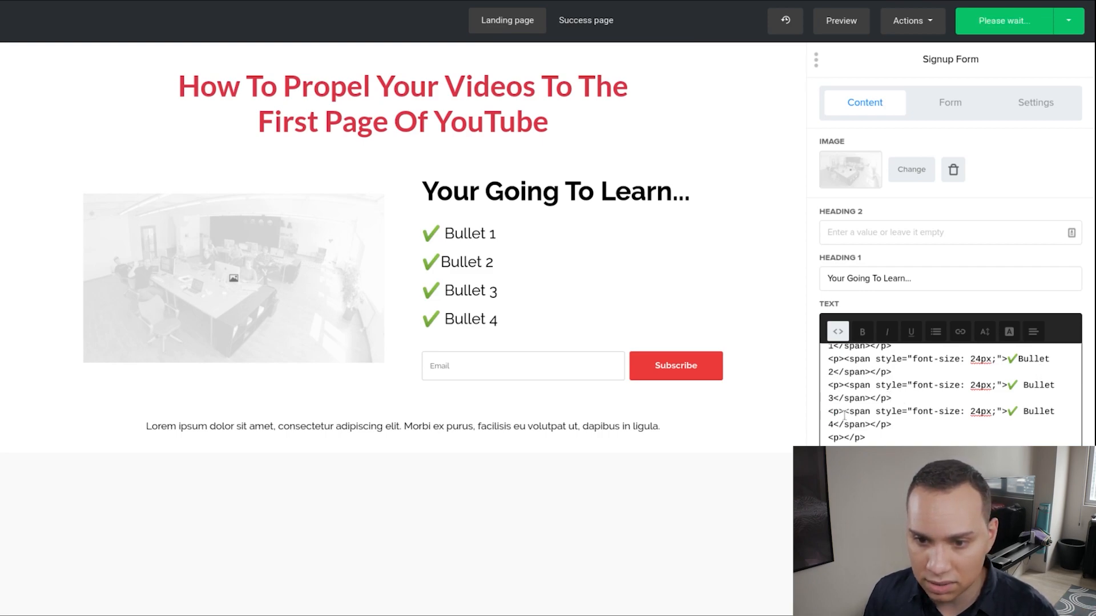
# Step: Try duplicating the Bullet 4 line in the signup form's HTML and undo the duplicate
pyautogui.tripleClick(866, 423)
pyautogui.hotkey('ctrl', 'c')
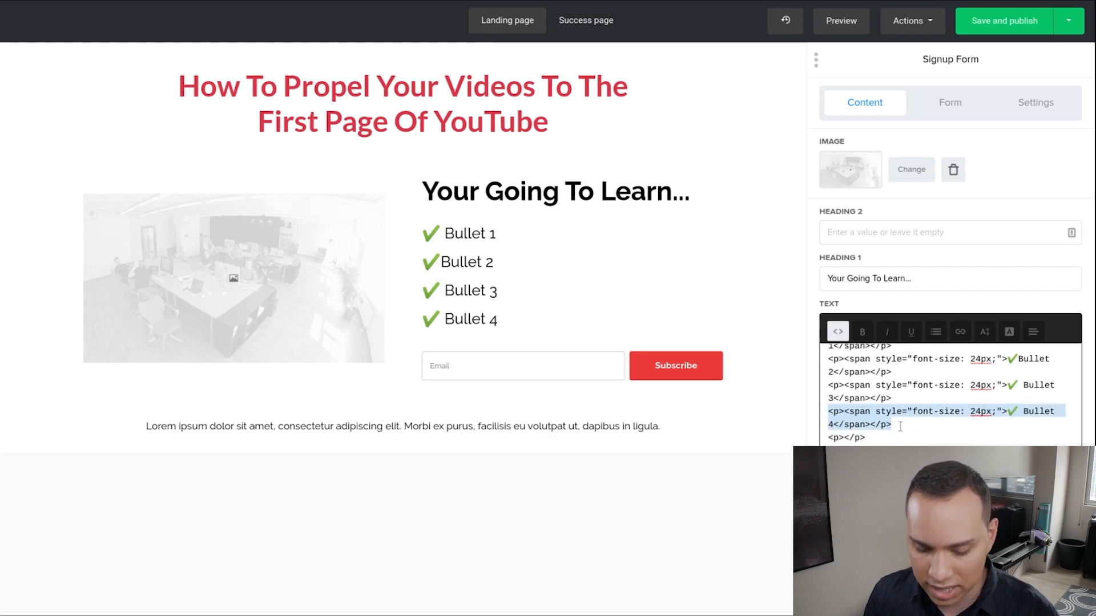
pyautogui.press('Right')
pyautogui.hotkey('ctrl', 'v')
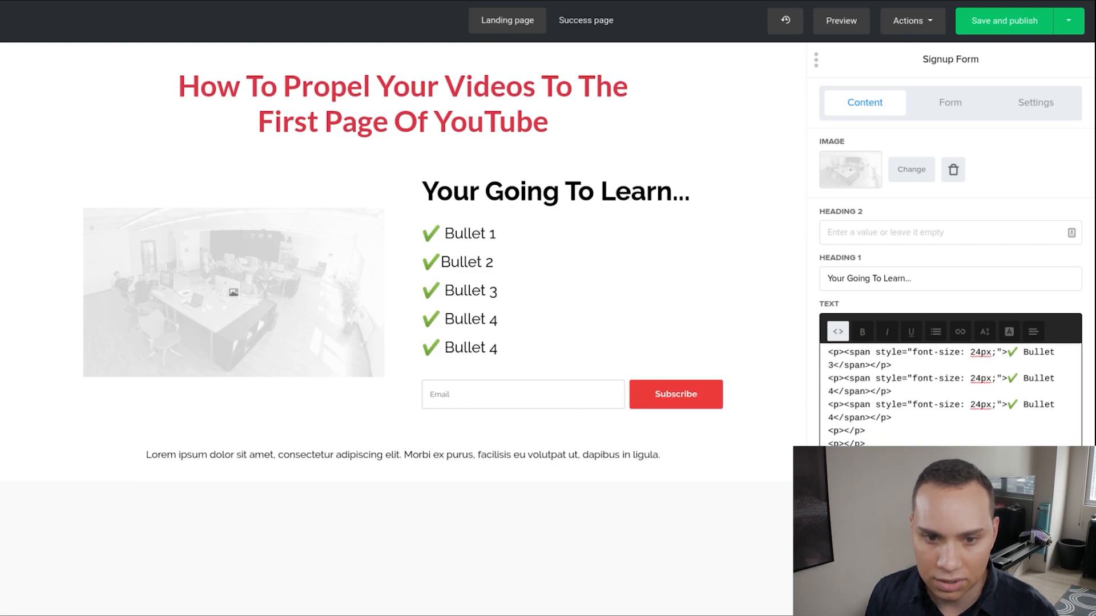
pyautogui.hotkey('ctrl', 'z')
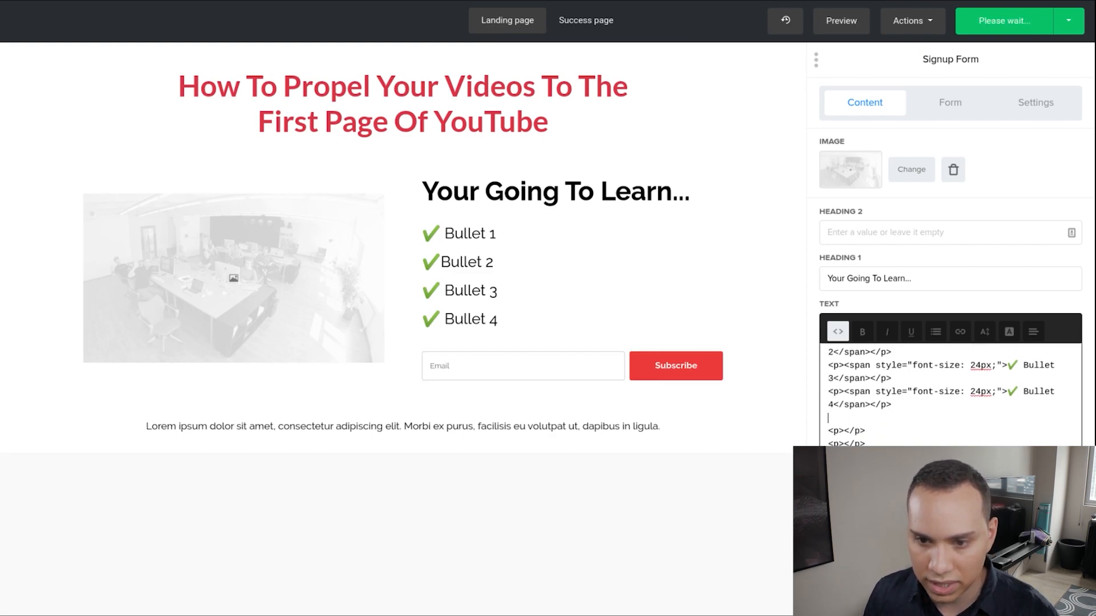
pyautogui.hotkey('ctrl', 'z')
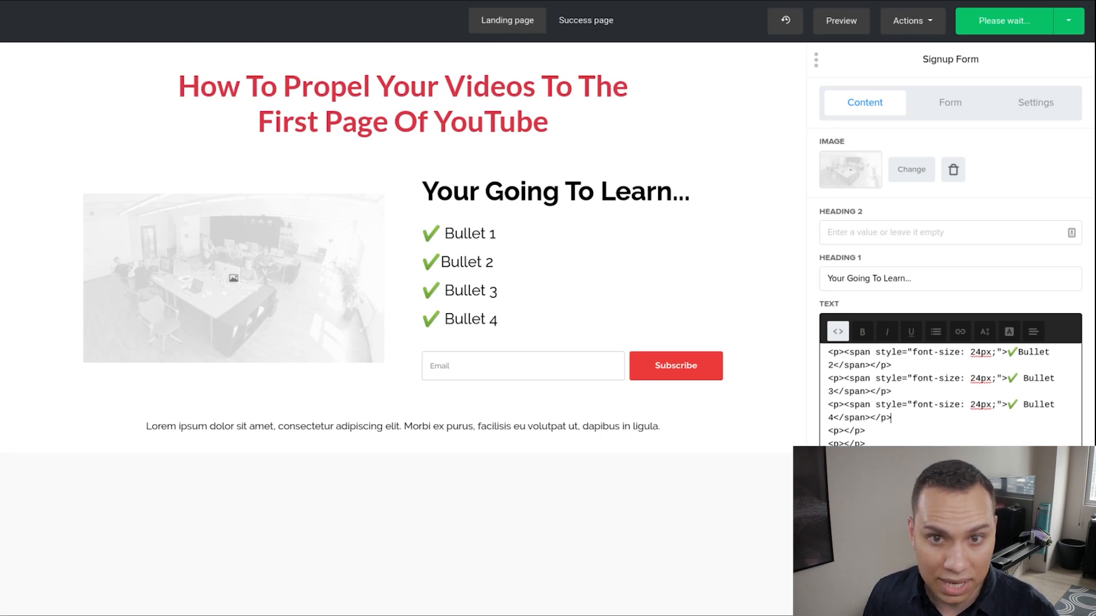
# Step: Select the Bullet 1 placeholder in the form's HTML and select the first benefit bullet's text in the Google Docs squeeze page copy
pyautogui.scroll(1, 930, 426)
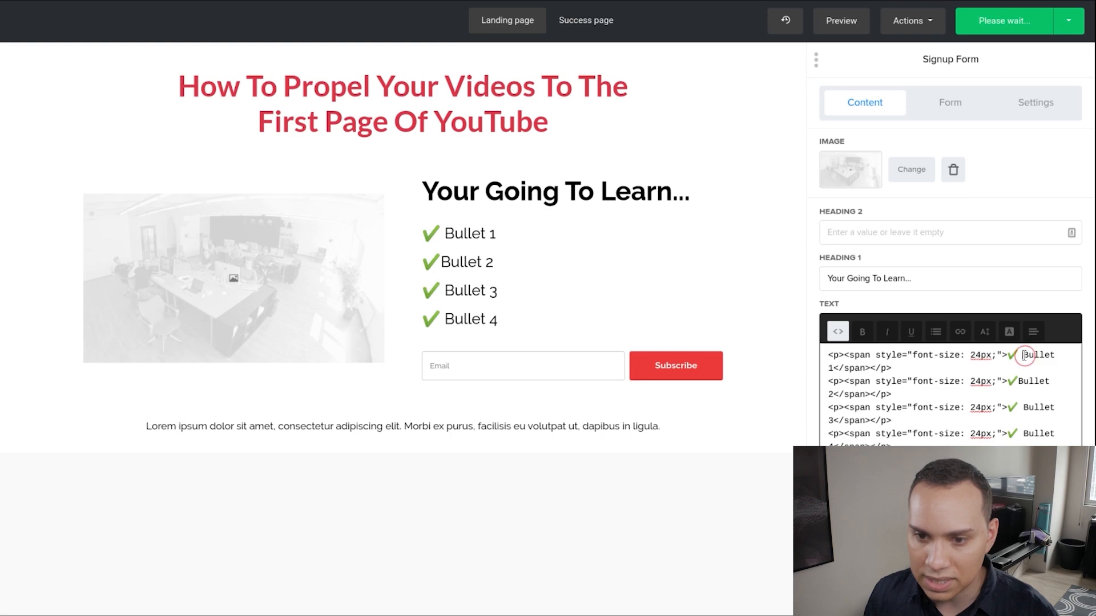
pyautogui.hotkey('ctrl', 'shift', 'Left')
pyautogui.hotkey('ctrl', 'shift', 'Left')
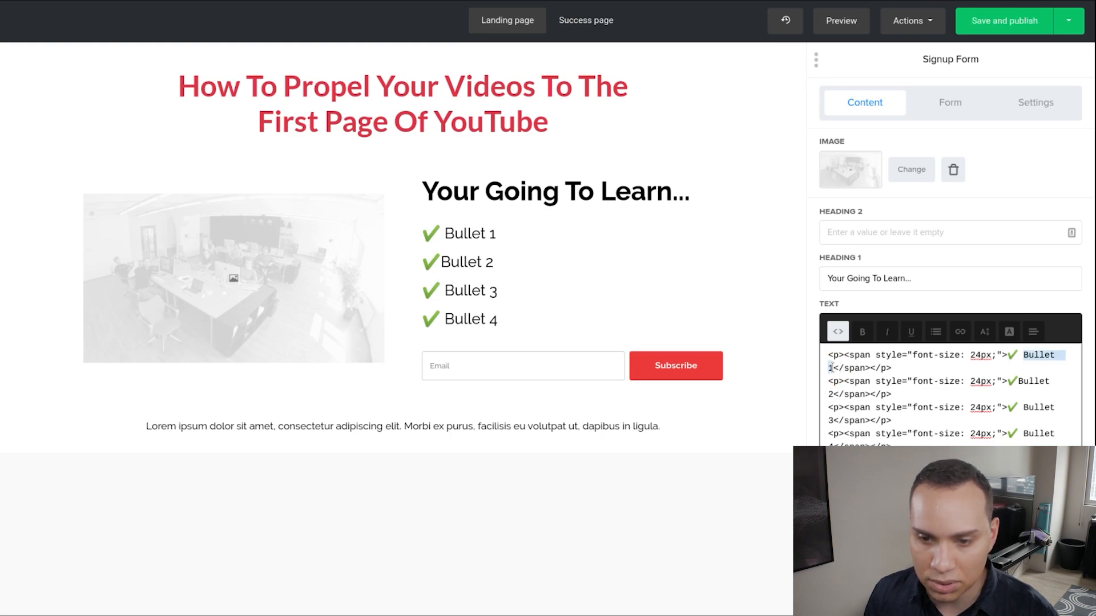
pyautogui.press('F11')
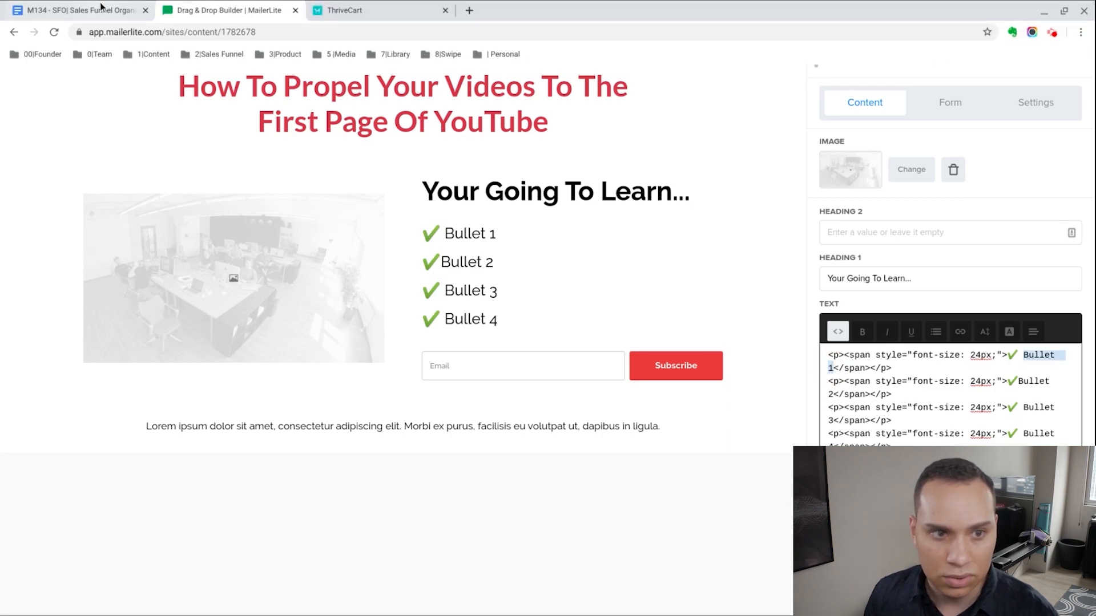
pyautogui.click(102, 8)
pyautogui.press('F11')
pyautogui.scroll(20, 575, 191)
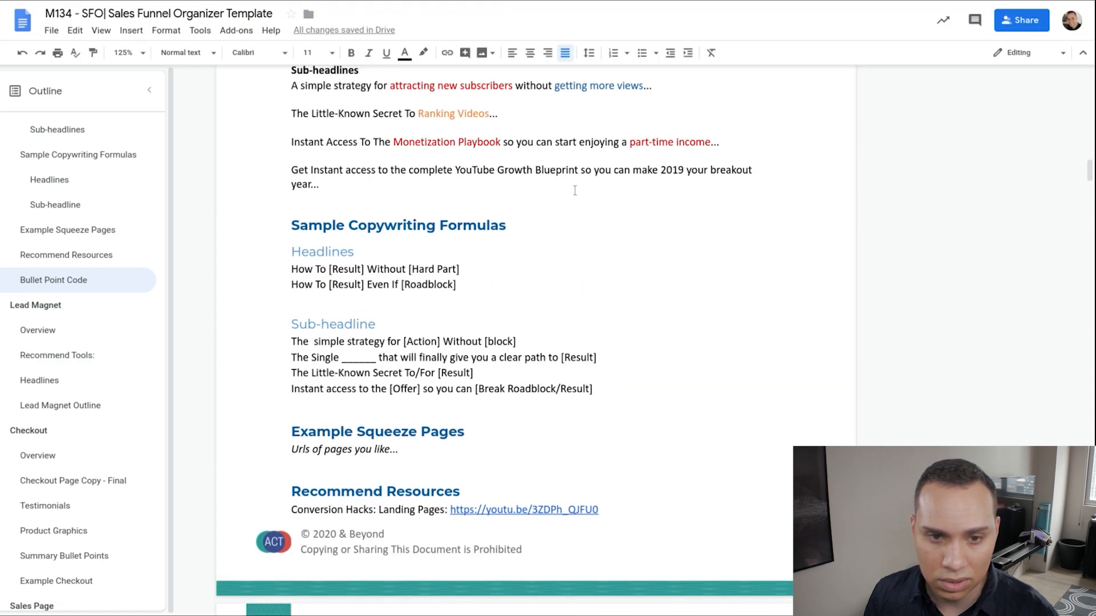
pyautogui.scroll(1, 575, 191)
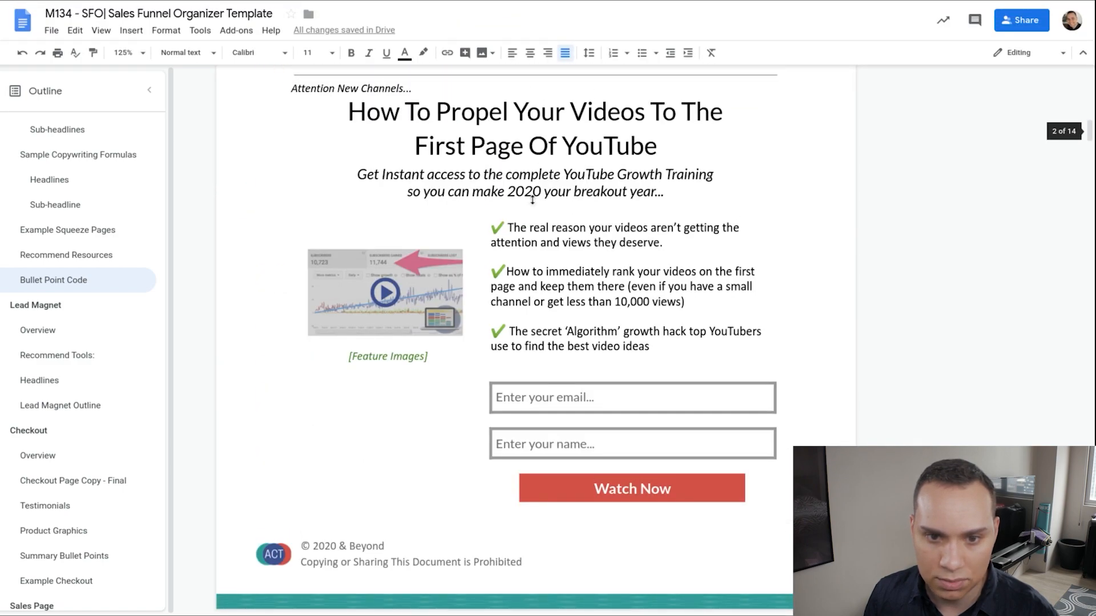
pyautogui.click(509, 227)
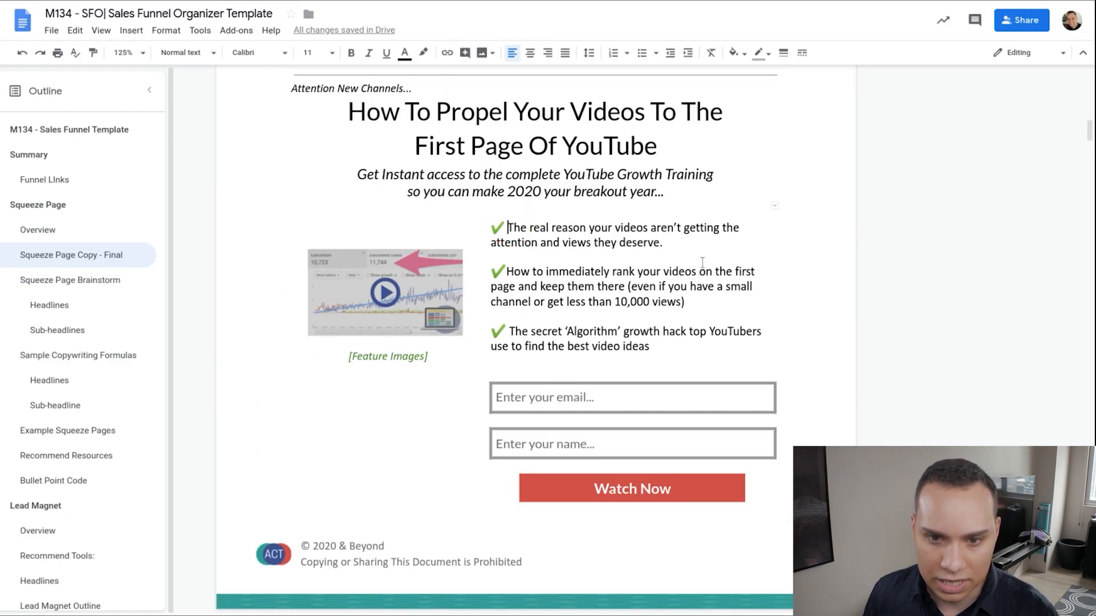
pyautogui.keyDown('shift'); pyautogui.click(669, 243); pyautogui.keyUp('shift')
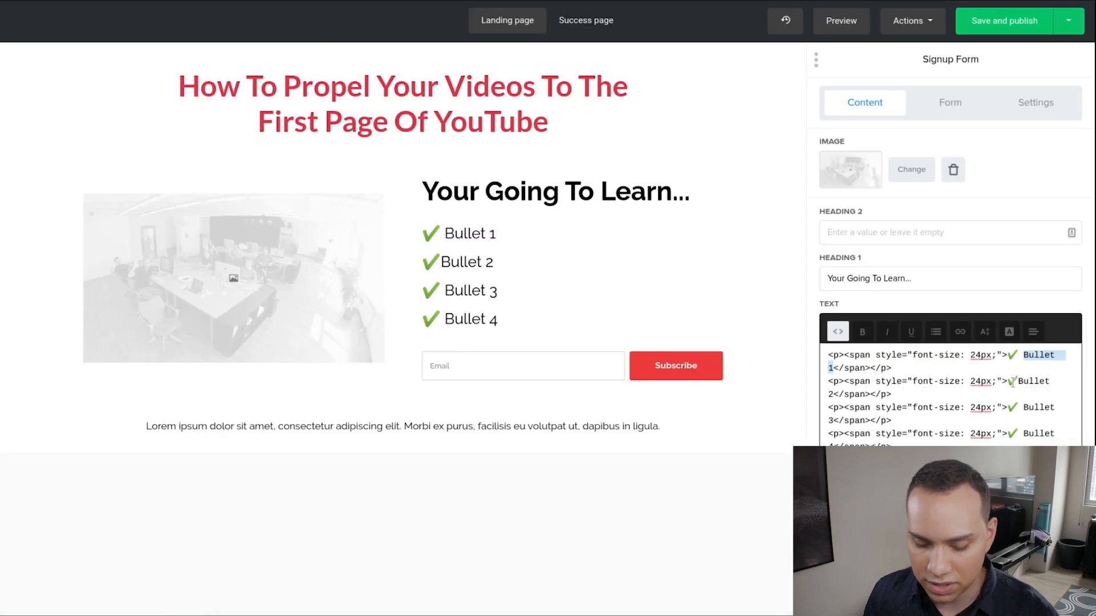
# Step: Replace the placeholder bullets in MailerLite with the organizer's three benefits, starting with "The real reason your videos aren’t getting the attention", and leave HTML view
pyautogui.write('The real reason your videos aren’t getting the attention and views they deserve.')
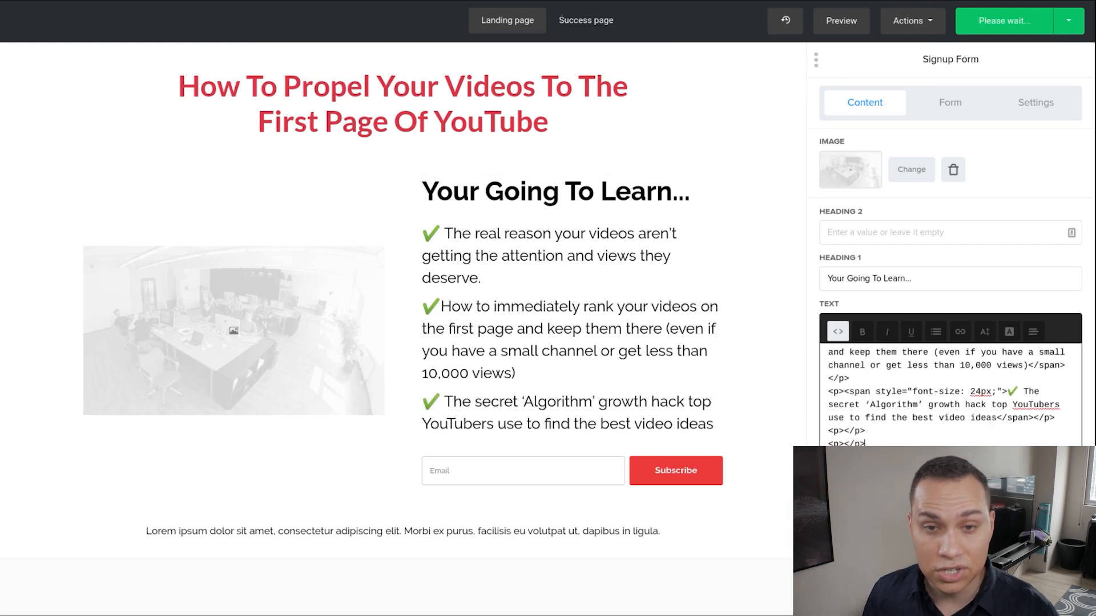
pyautogui.scroll(2, 951, 394)
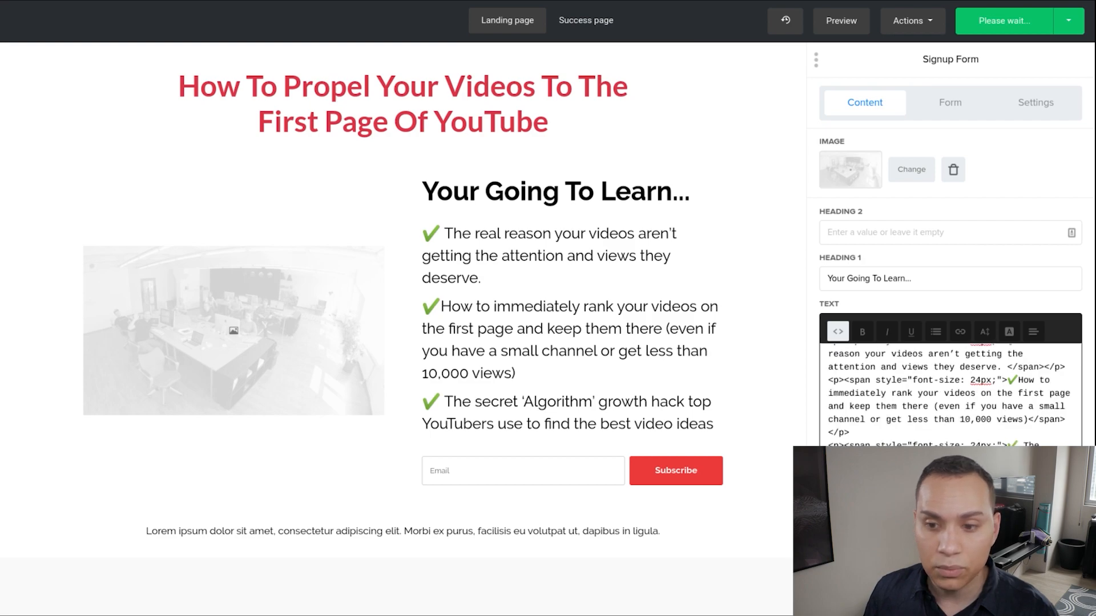
pyautogui.click(838, 331)
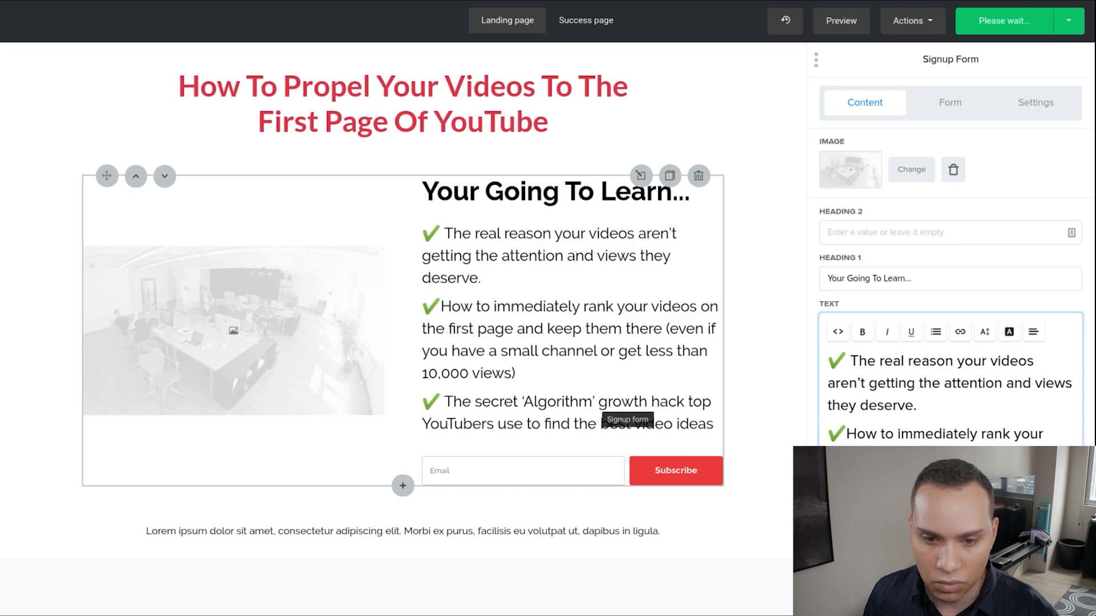
# Step: Set the signup form's button text to "Watch Now" and add a Name input field below Email
pyautogui.scroll(-3, 936, 280)
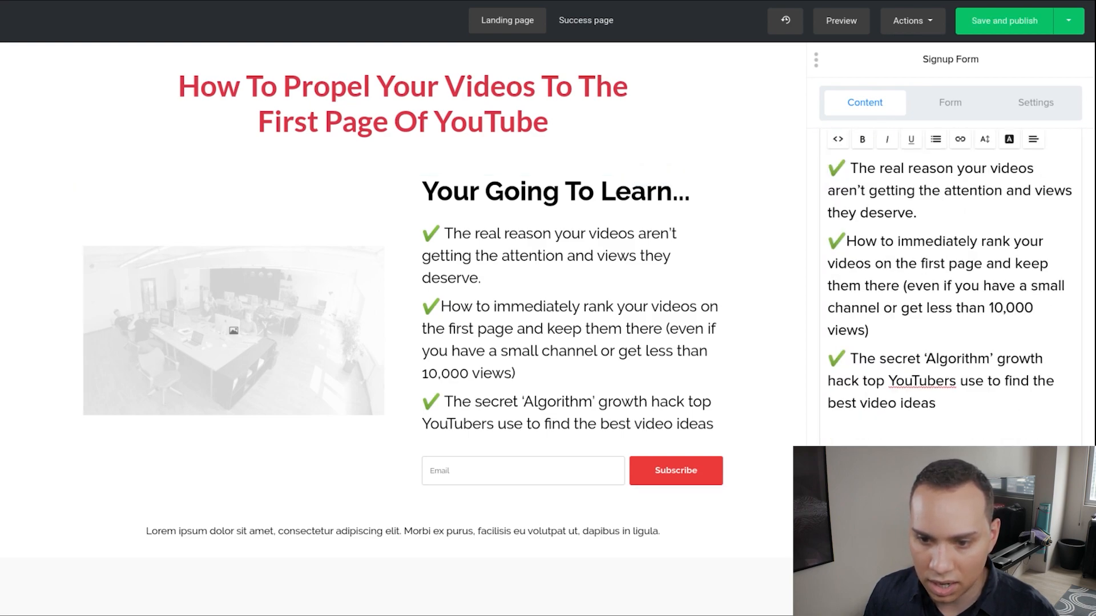
pyautogui.write('Watch Now')
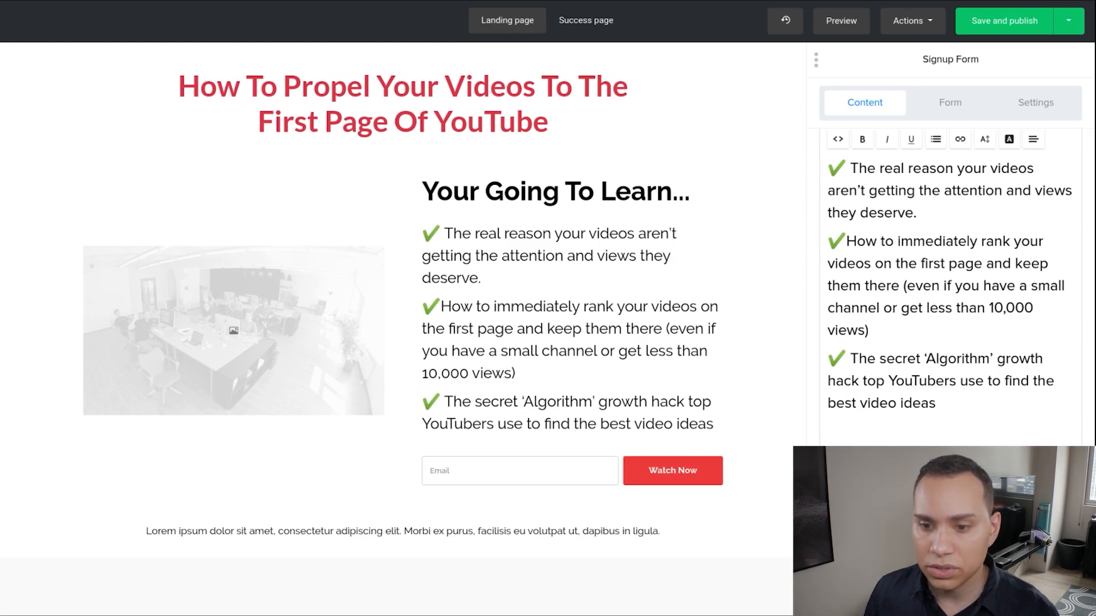
pyautogui.click(942, 107)
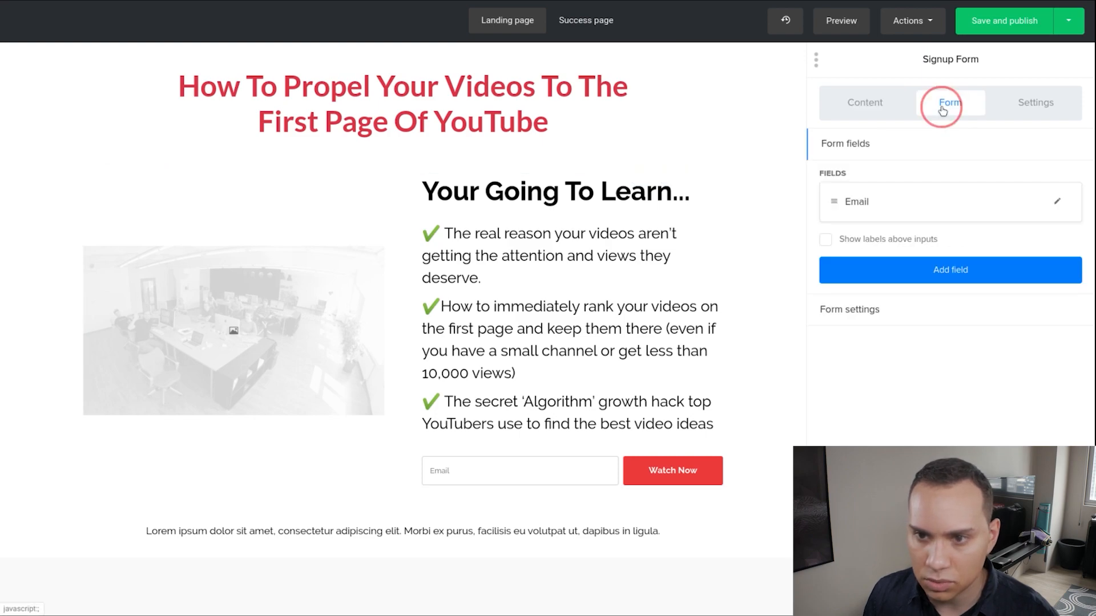
pyautogui.click(943, 274)
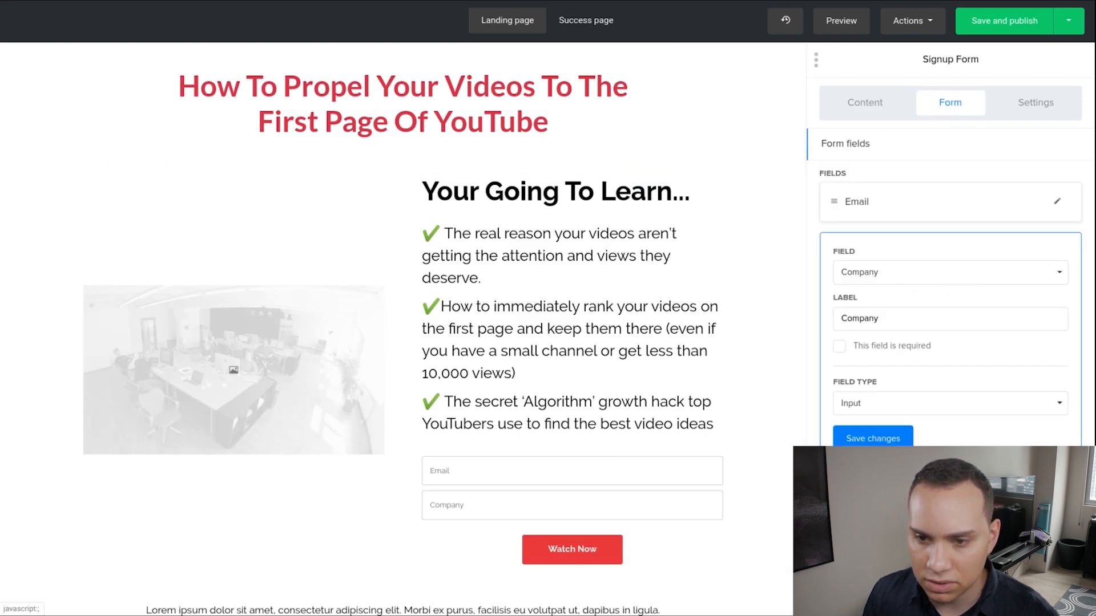
pyautogui.click(943, 273)
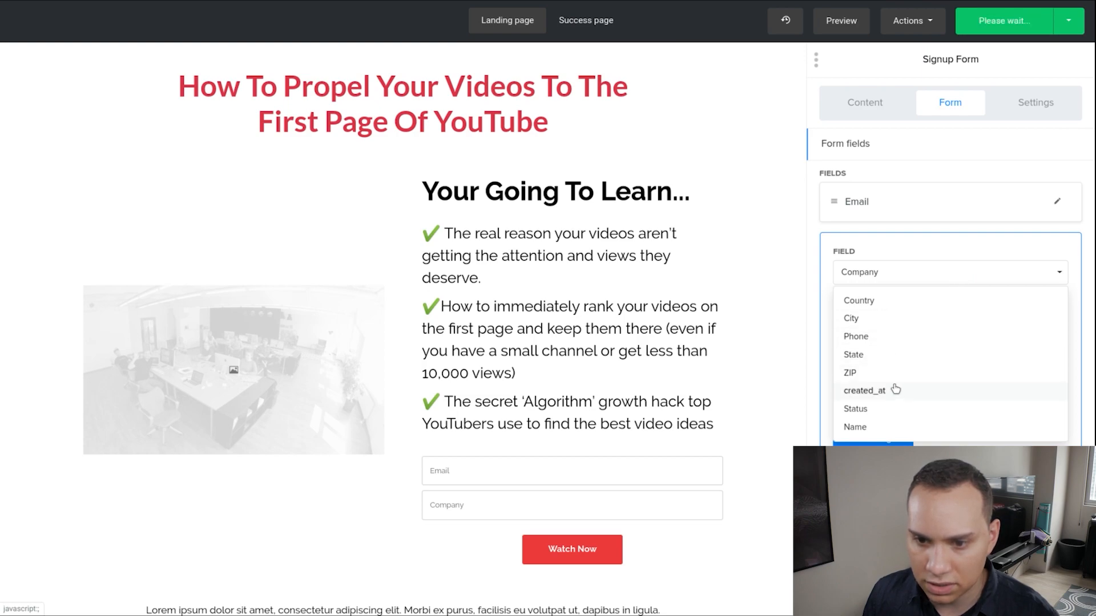
pyautogui.click(888, 428)
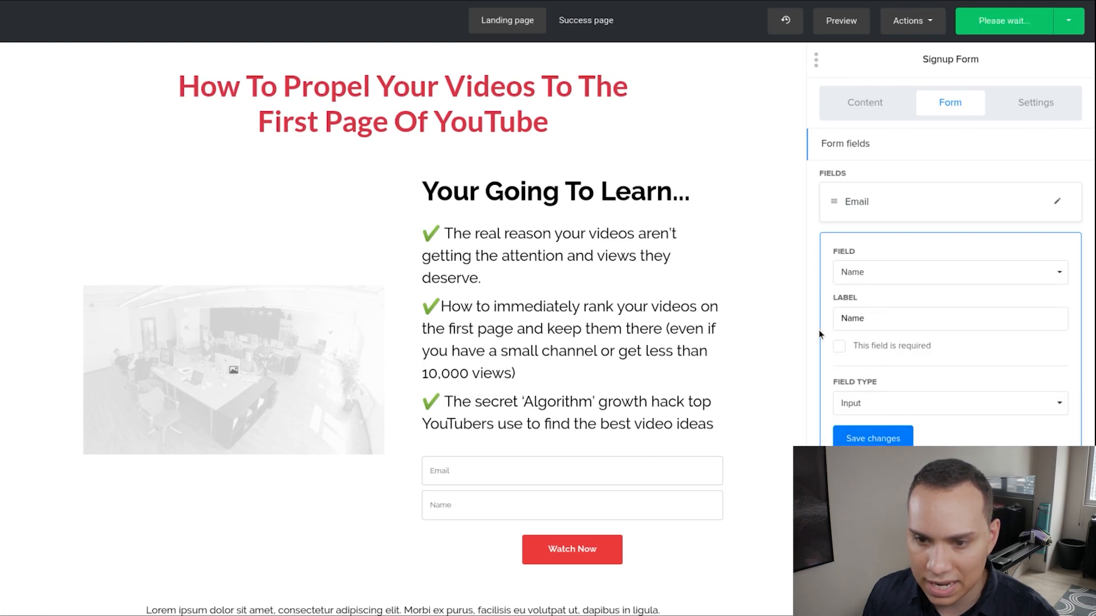
pyautogui.click(889, 440)
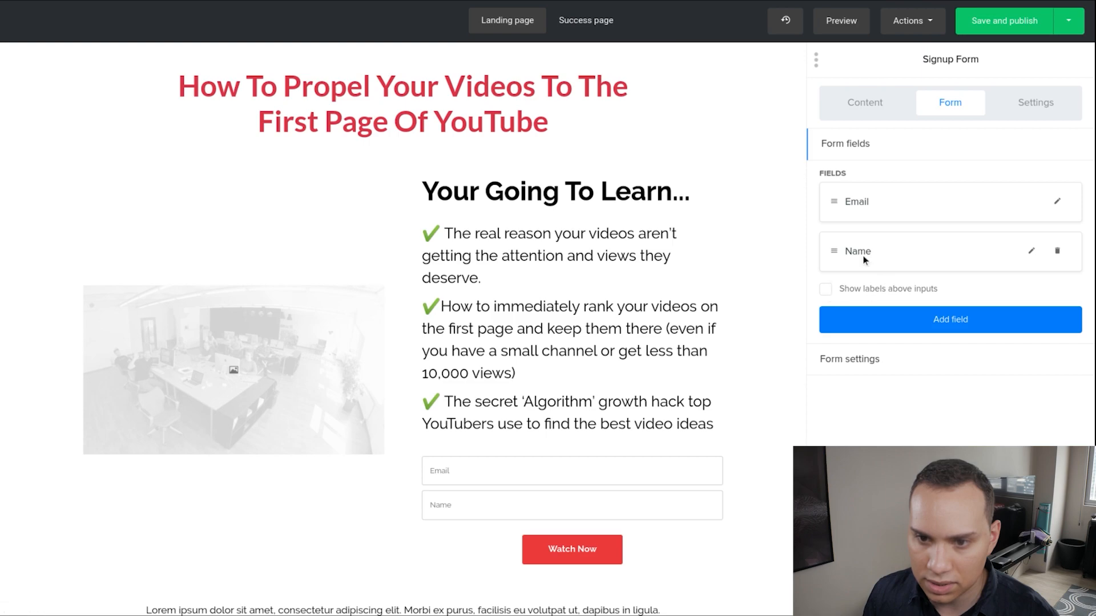
# Step: Move the Name field above Email in the signup form and save the block
pyautogui.moveTo(832, 249); pyautogui.dragTo(831, 187)
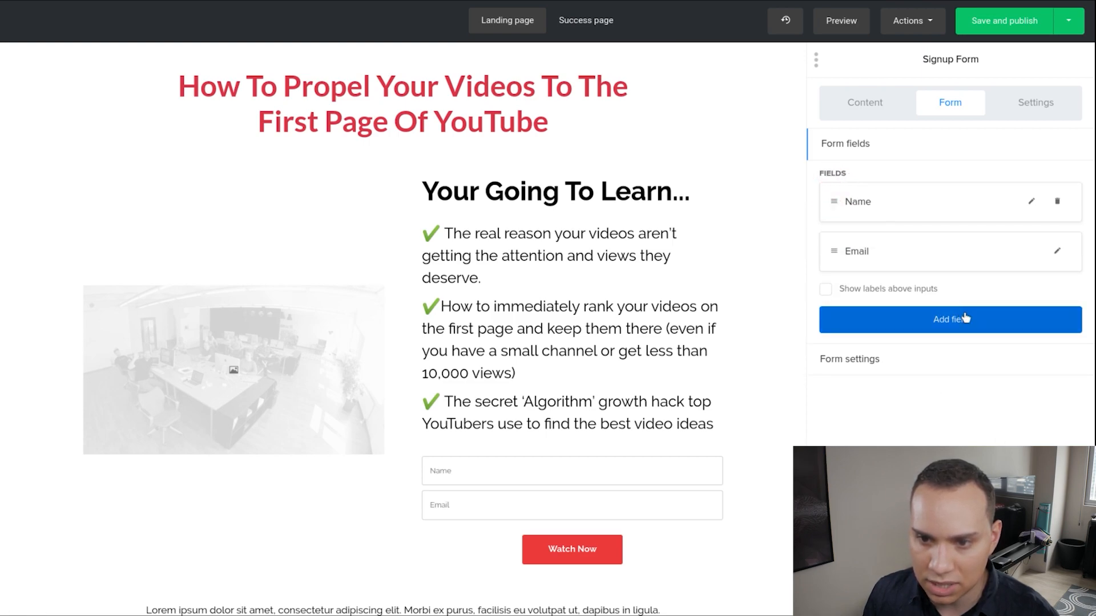
pyautogui.click(950, 594)
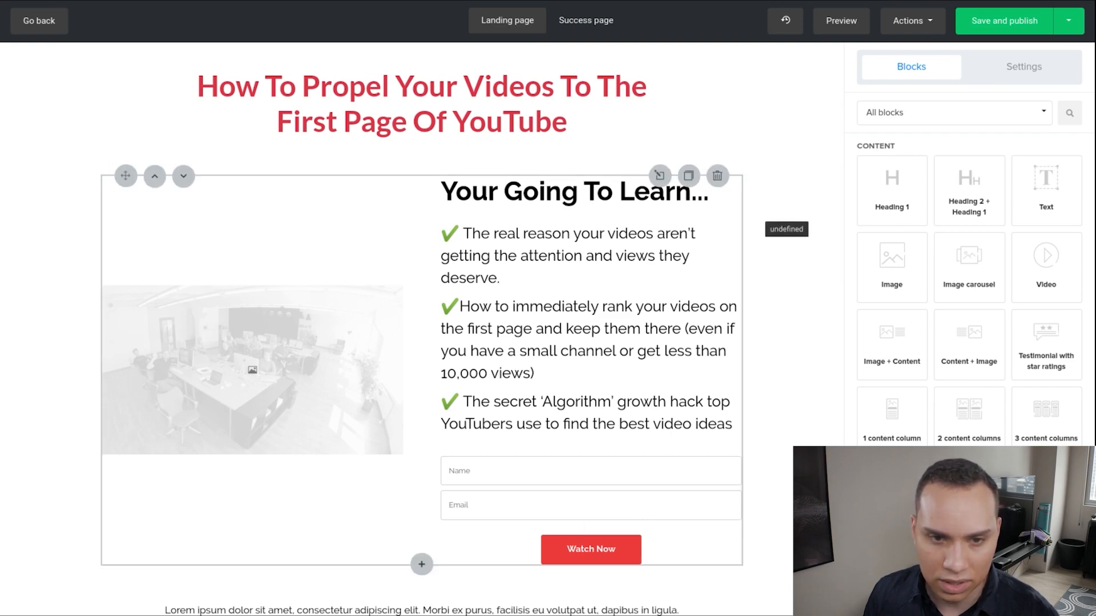
# Step: Reopen the signup form block and change its button's background color to orange #fd7e14
pyautogui.moveTo(615, 424); pyautogui.dragTo(667, 424)
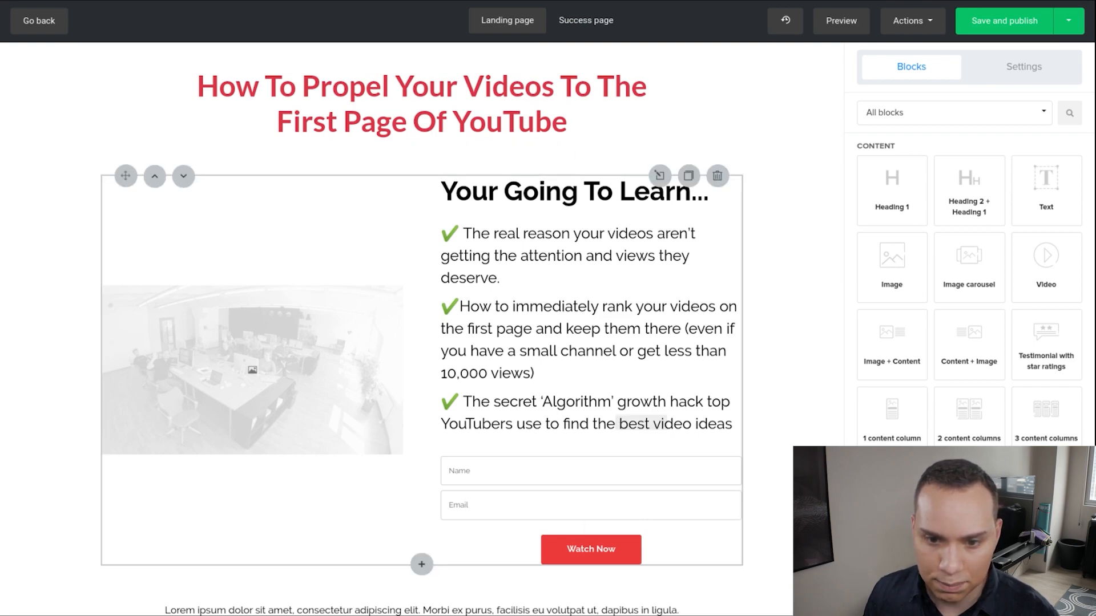
pyautogui.click(667, 424)
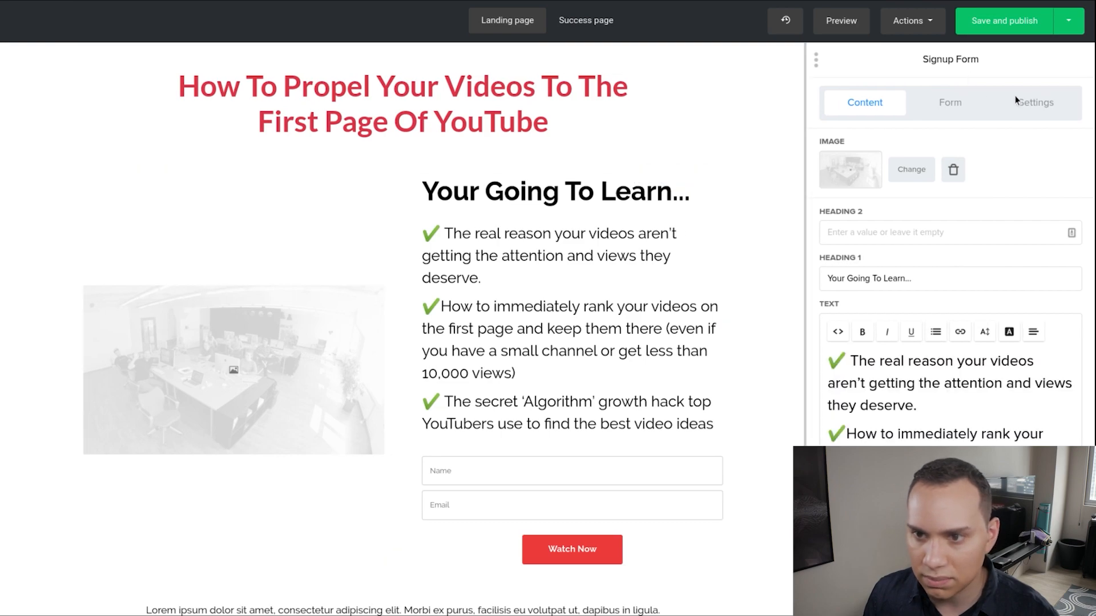
pyautogui.click(1051, 104)
pyautogui.scroll(-1, 947, 372)
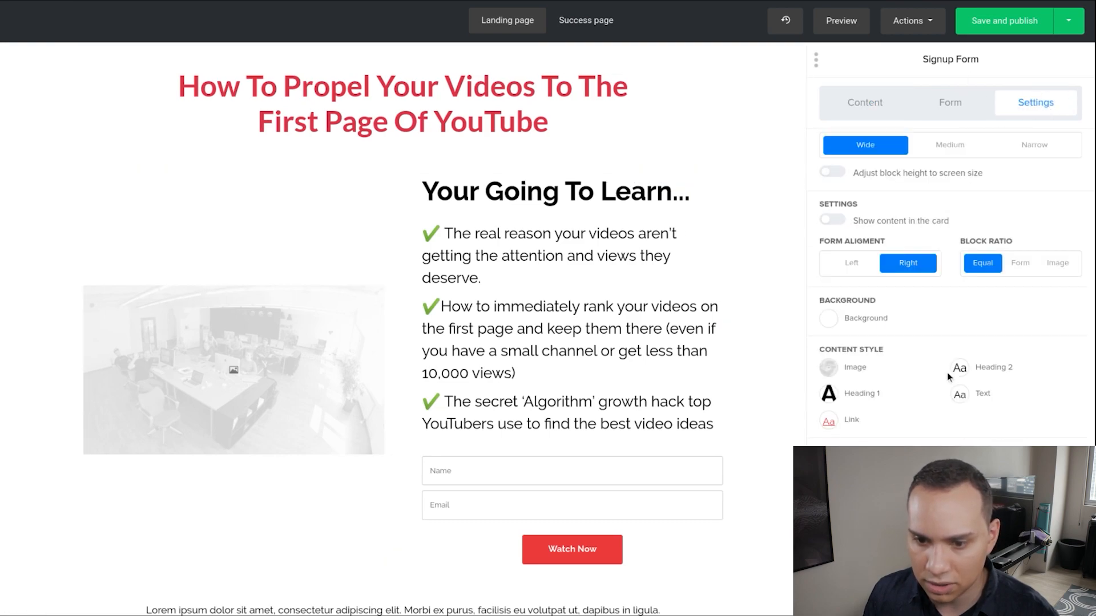
pyautogui.click(829, 469)
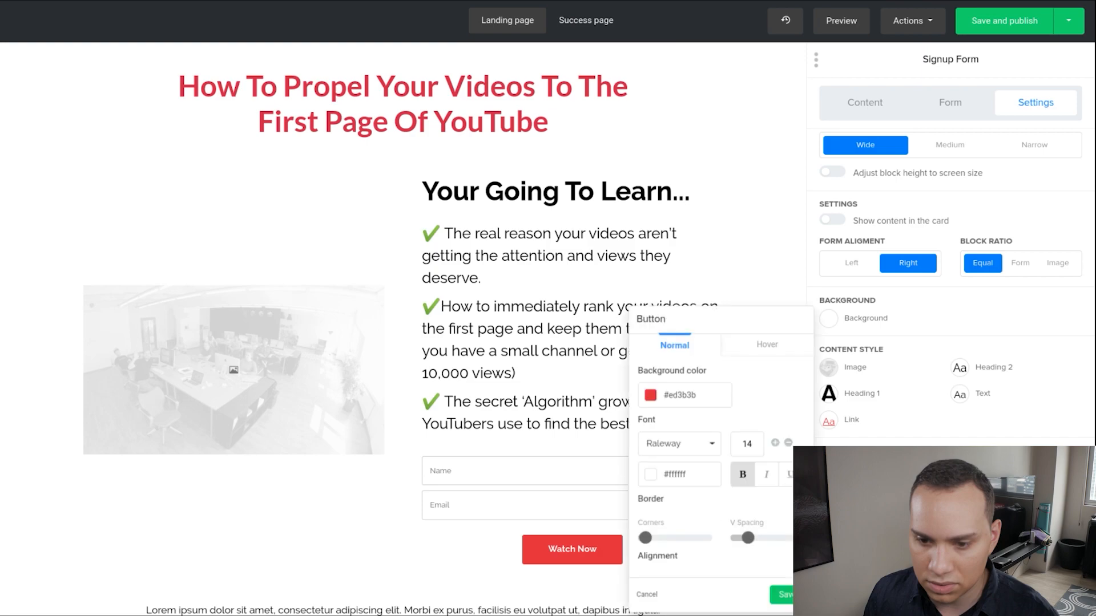
pyautogui.click(650, 395)
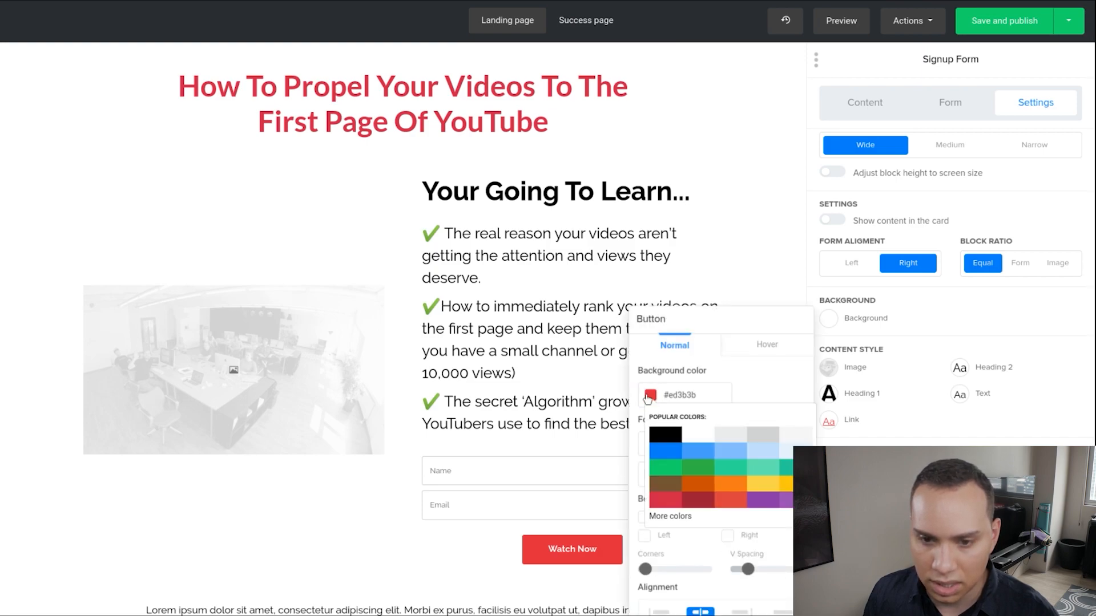
pyautogui.click(667, 456)
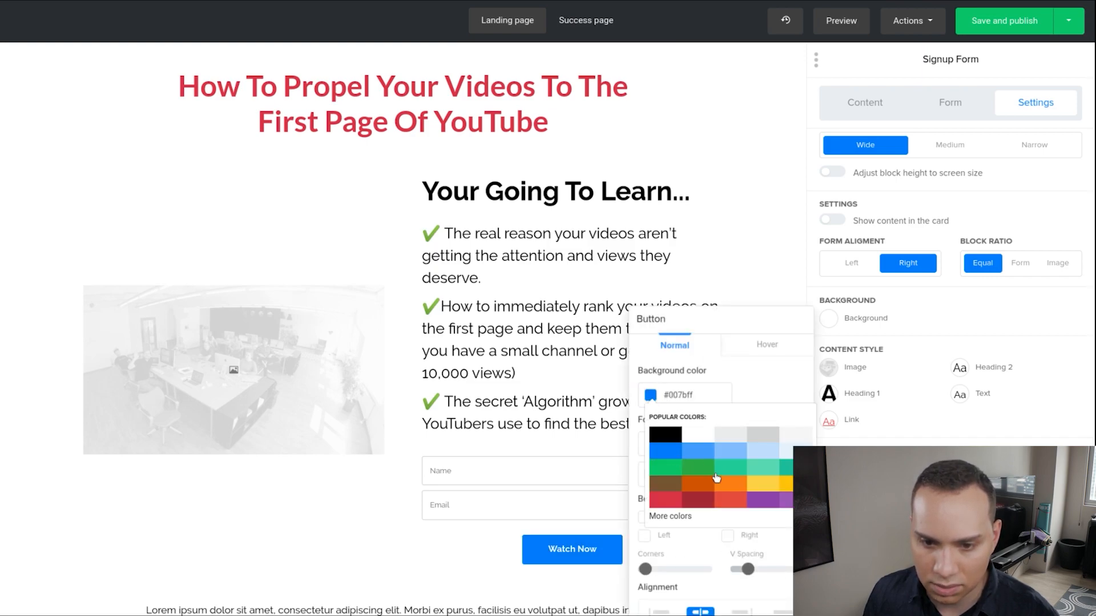
pyautogui.click(699, 484)
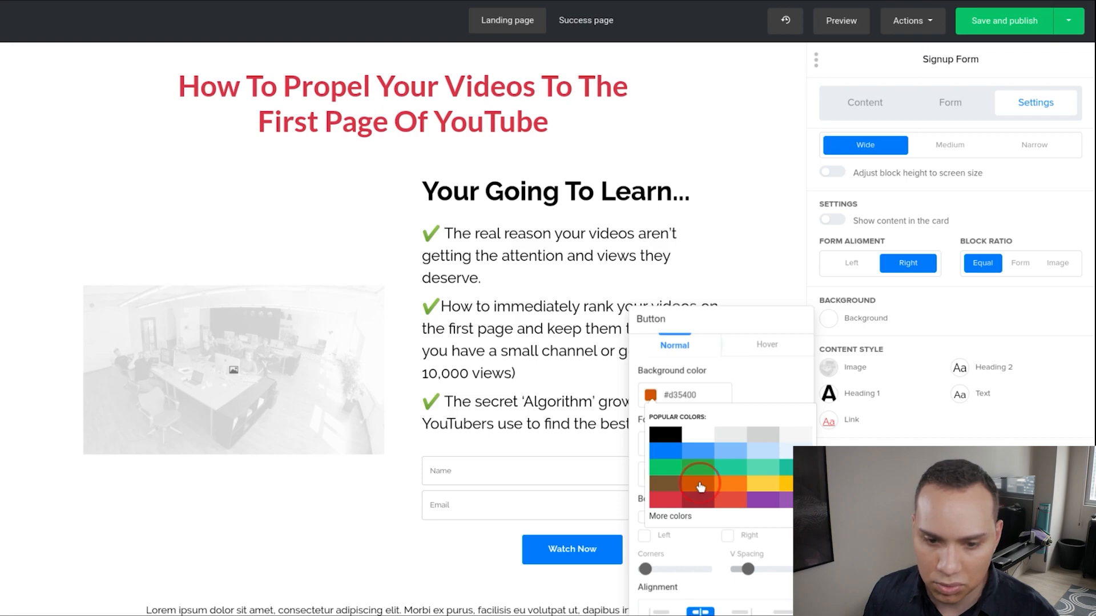
pyautogui.click(739, 486)
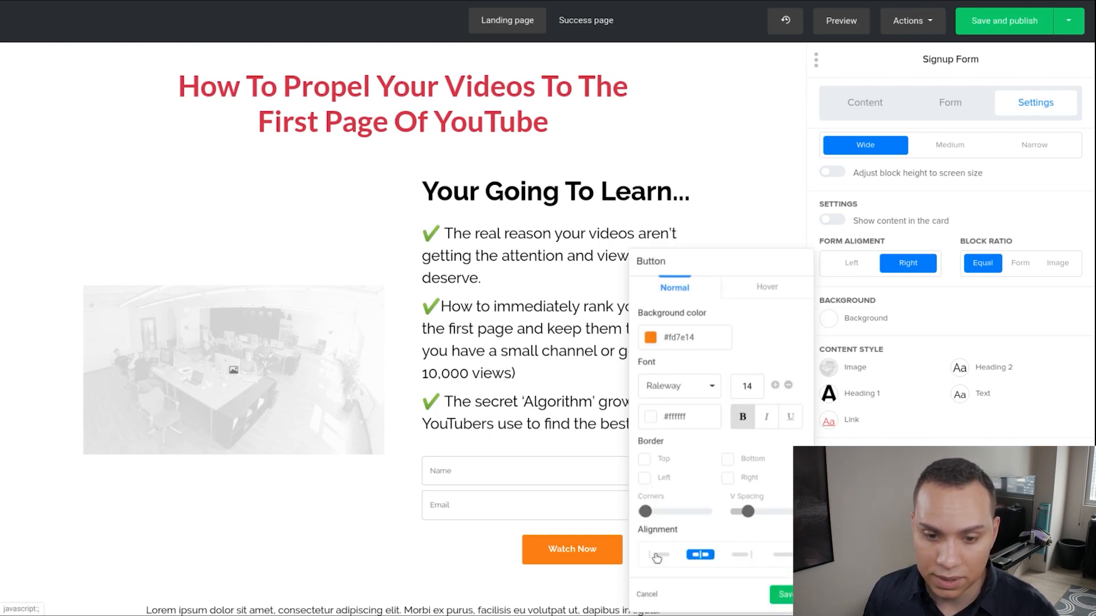
# Step: Try the left and right button alignments and set the Watch Now button to full width
pyautogui.click(657, 557)
pyautogui.click(739, 557)
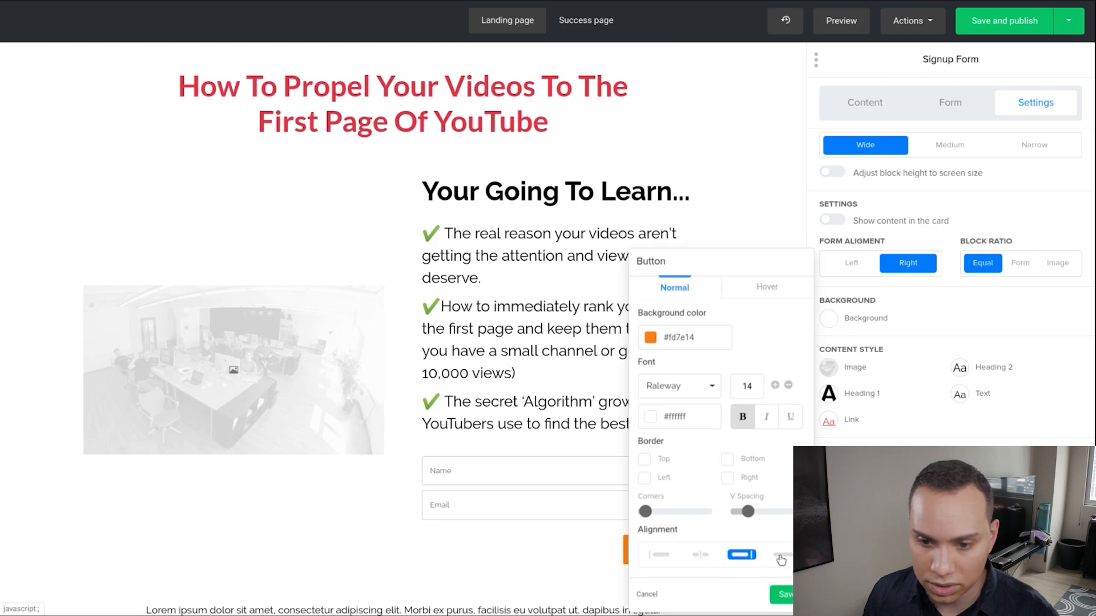
pyautogui.click(780, 557)
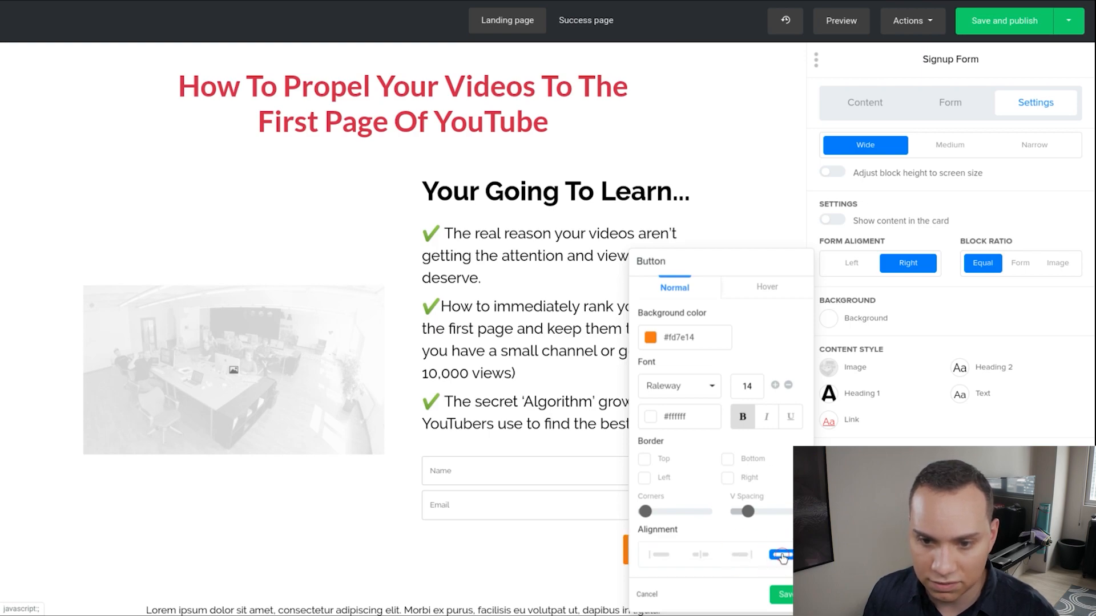
# Step: Increase the Watch Now button's font size to 26 and save the button style and the signup form block
pyautogui.click(775, 386)
pyautogui.click(775, 385)
pyautogui.click(775, 386)
pyautogui.click(775, 385)
pyautogui.click(775, 385)
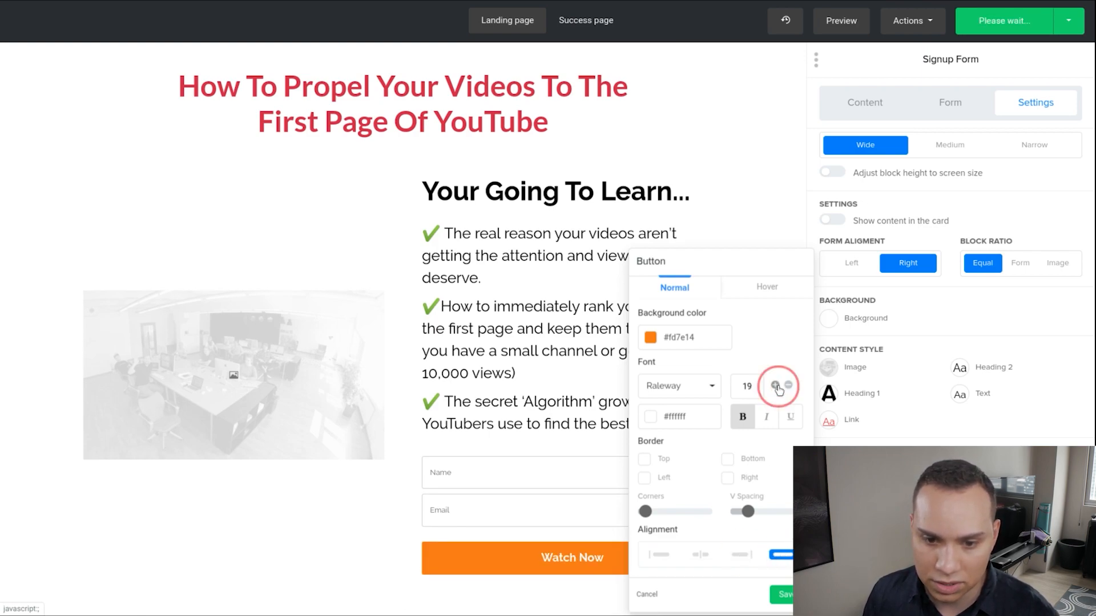
pyautogui.click(776, 385)
pyautogui.click(775, 386)
pyautogui.click(775, 385)
pyautogui.click(775, 386)
pyautogui.click(775, 386)
pyautogui.click(775, 385)
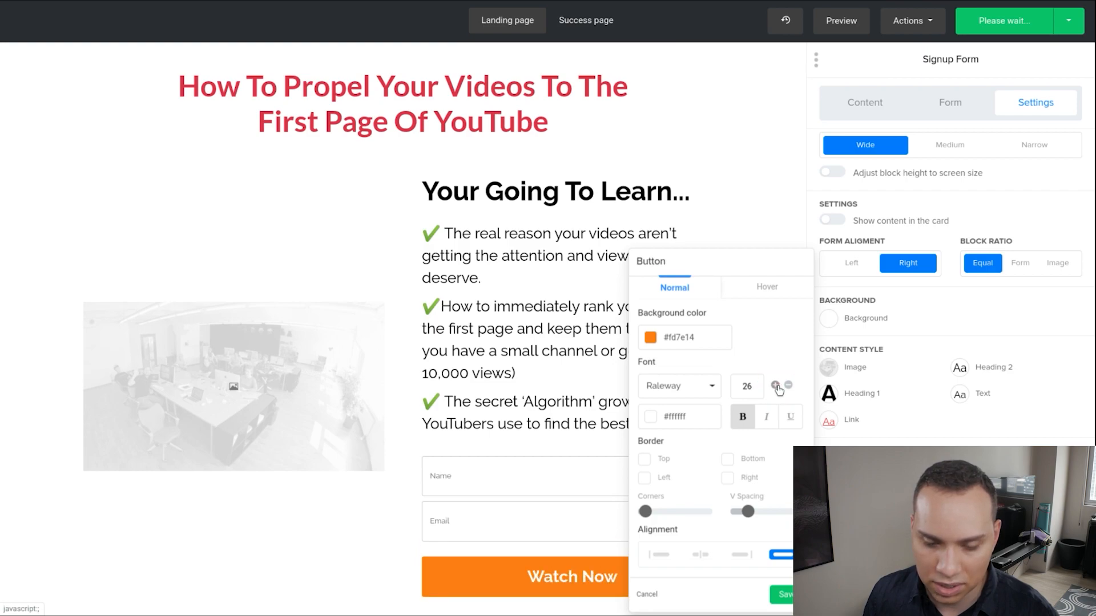
pyautogui.click(775, 385)
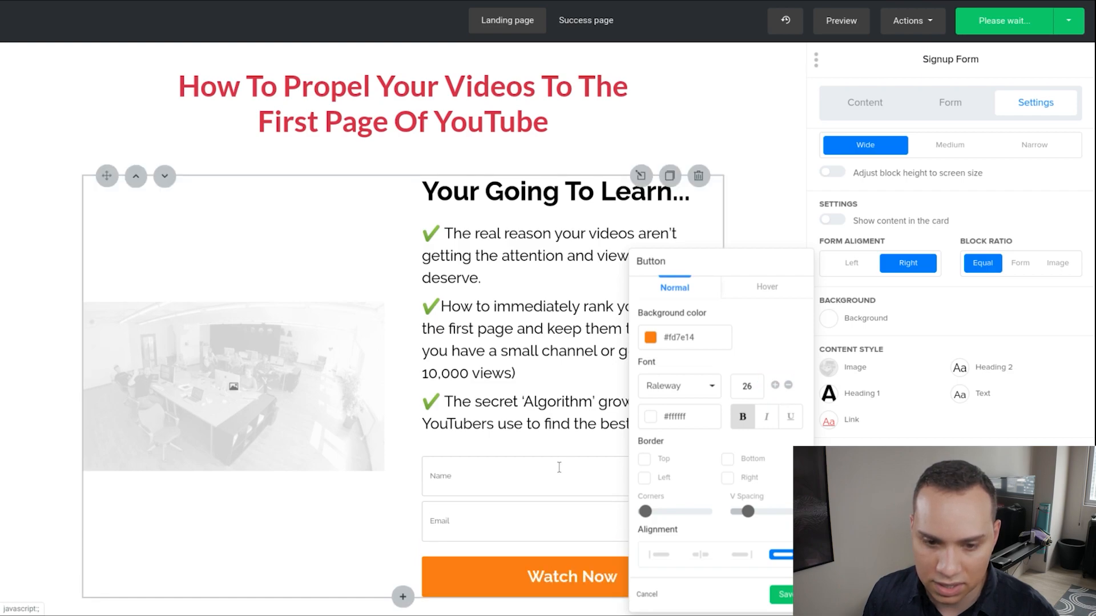
pyautogui.click(781, 594)
pyautogui.scroll(-1, 725, 445)
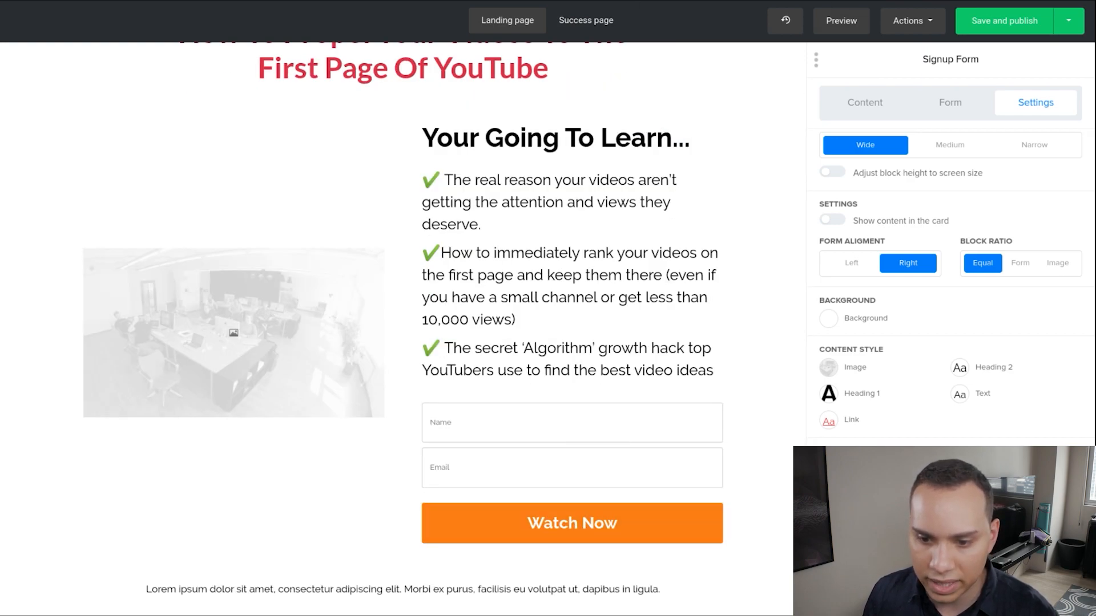
pyautogui.click(950, 594)
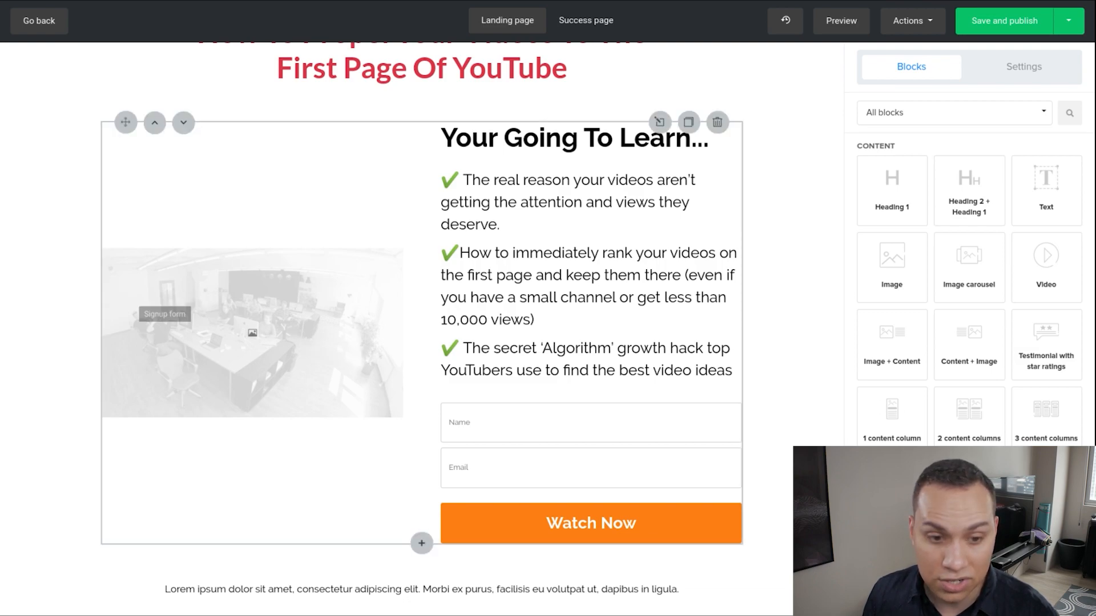
# Step: Replace the signup form's placeholder image with "YTM_ Webinar Preview 1.png" from the file manager
pyautogui.click(143, 298)
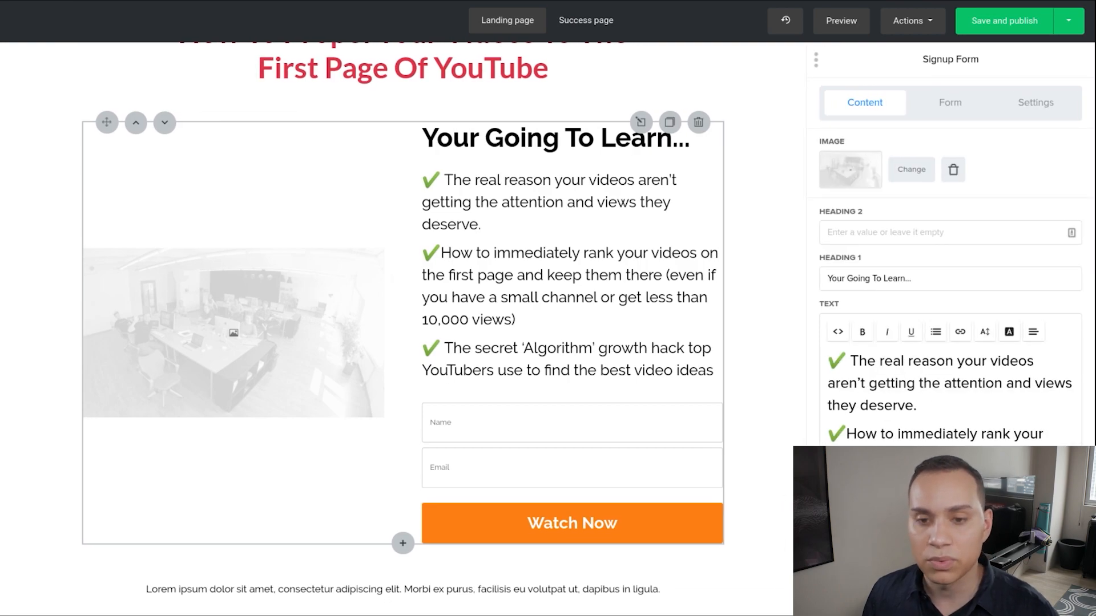
pyautogui.click(901, 173)
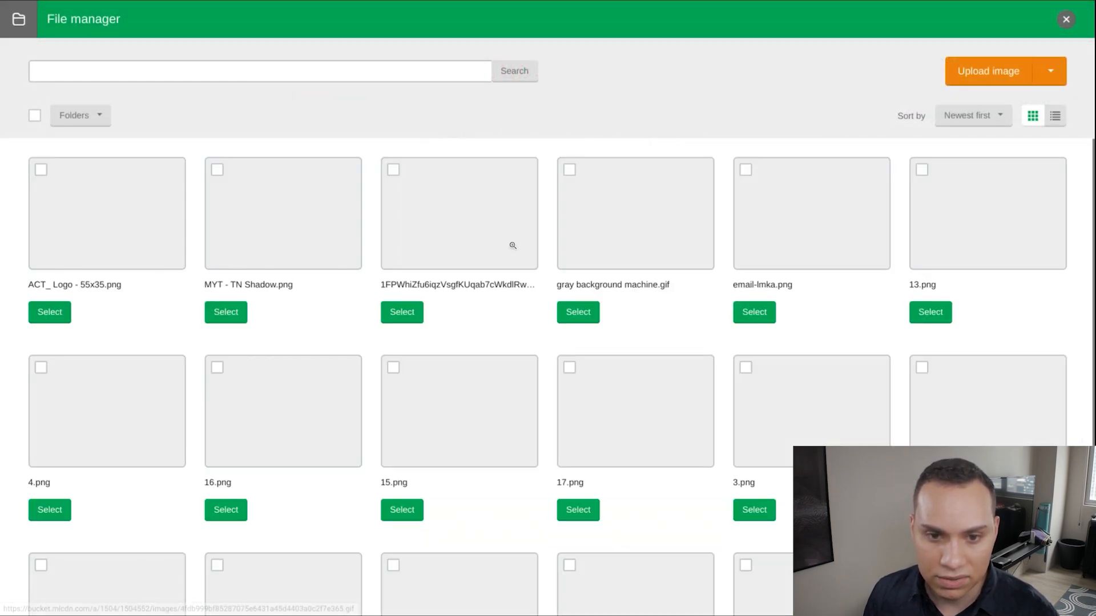
pyautogui.scroll(-15, 396, 455)
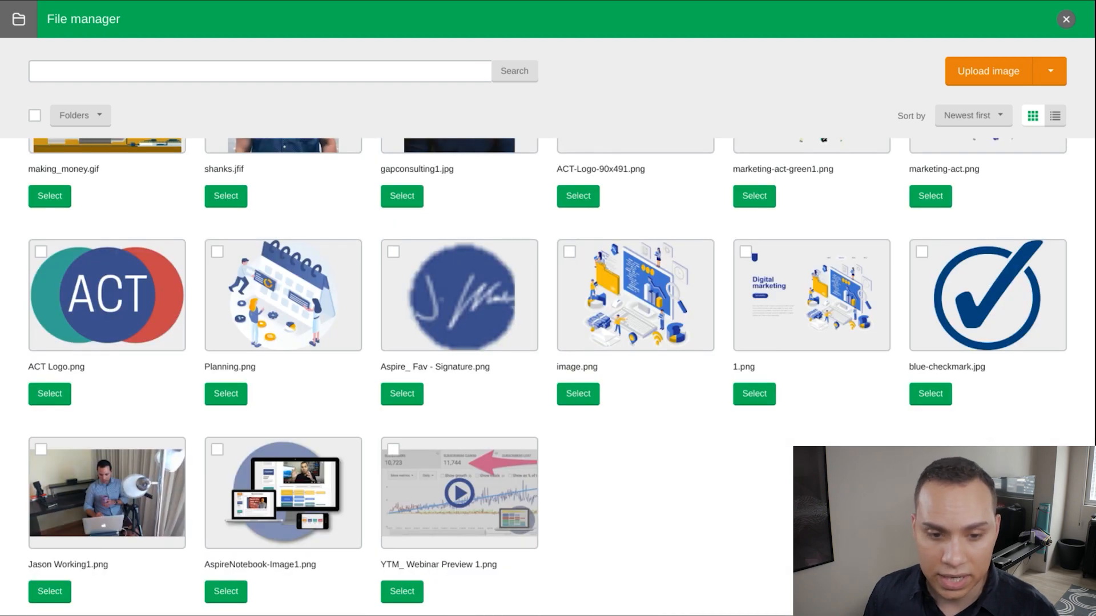
pyautogui.click(402, 591)
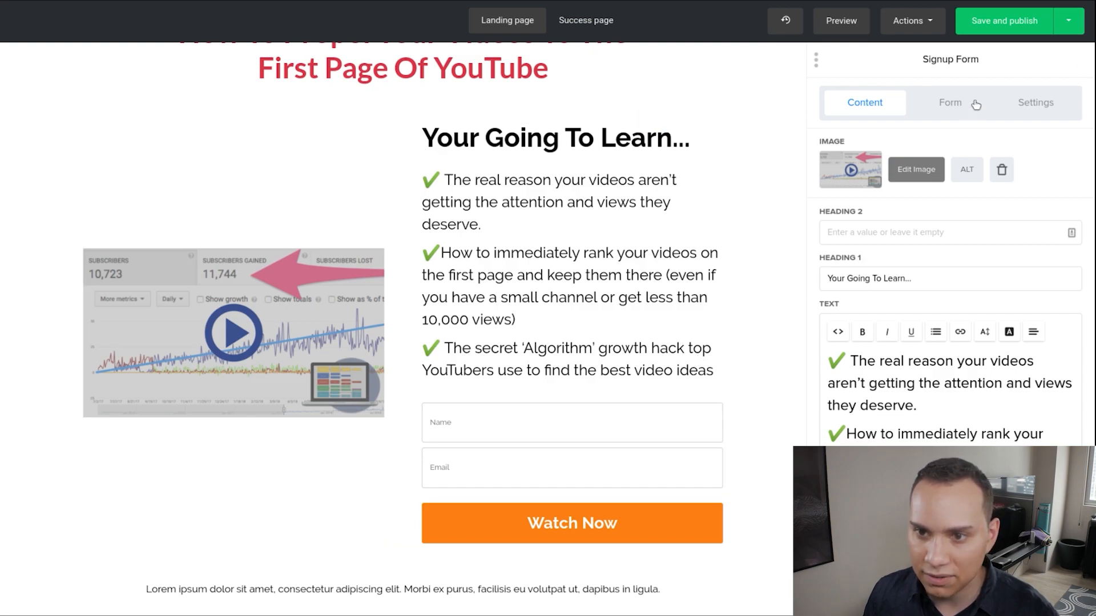
# Step: Try other content widths and block ratios for the signup form, returning it to Wide and Equal
pyautogui.click(950, 104)
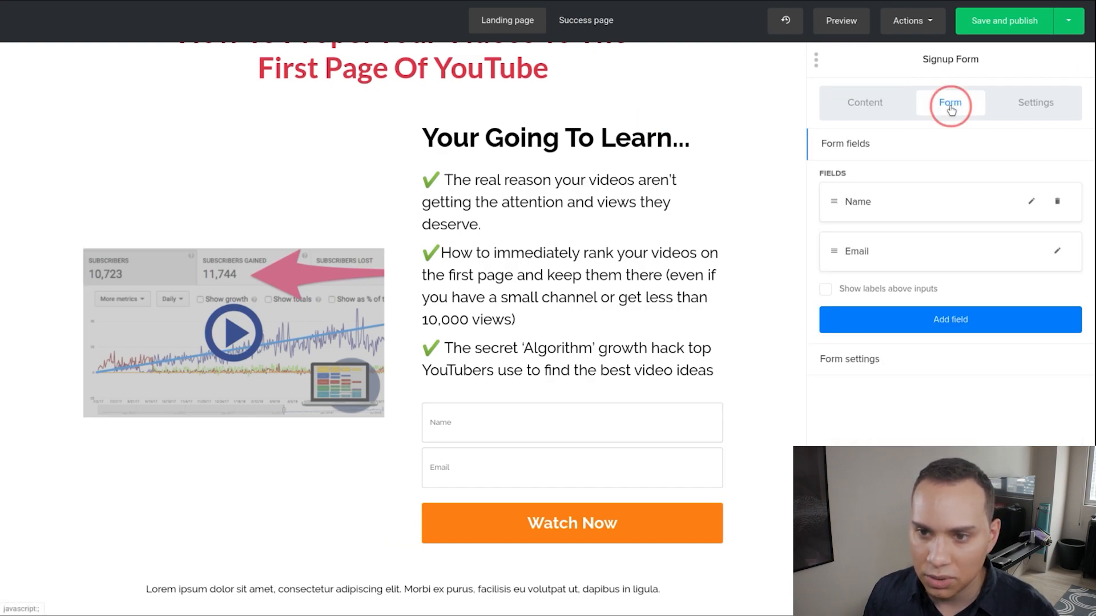
pyautogui.click(1049, 103)
pyautogui.click(949, 214)
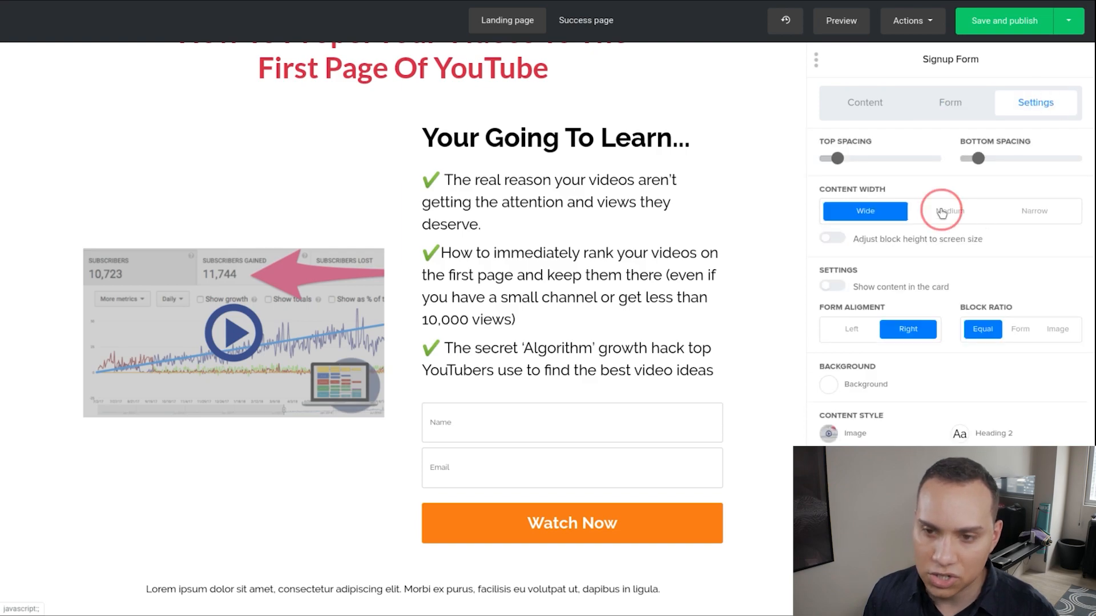
pyautogui.click(1042, 218)
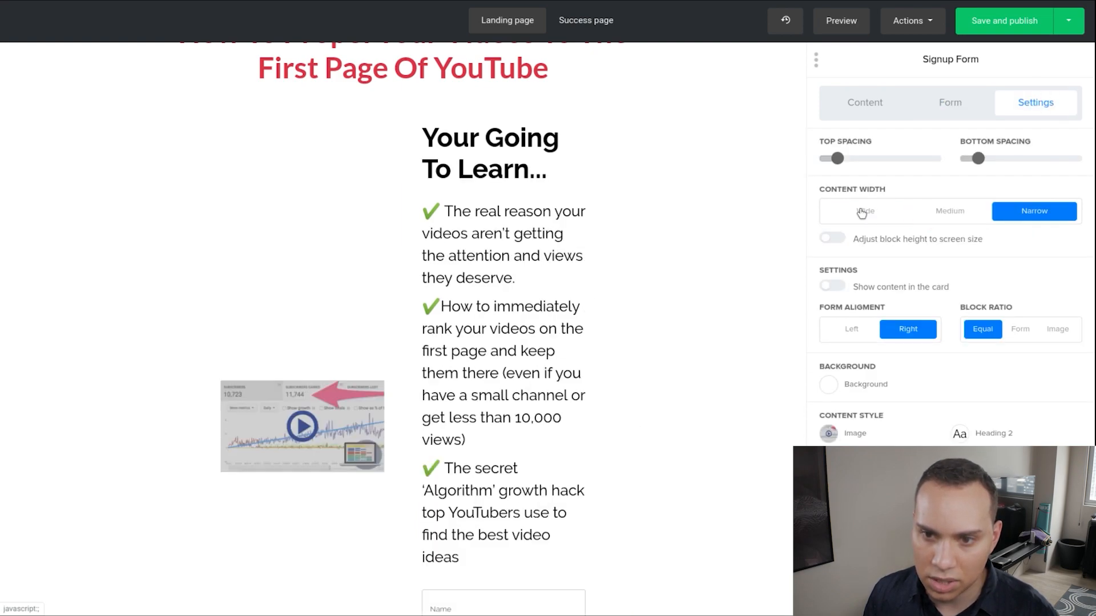
pyautogui.click(862, 212)
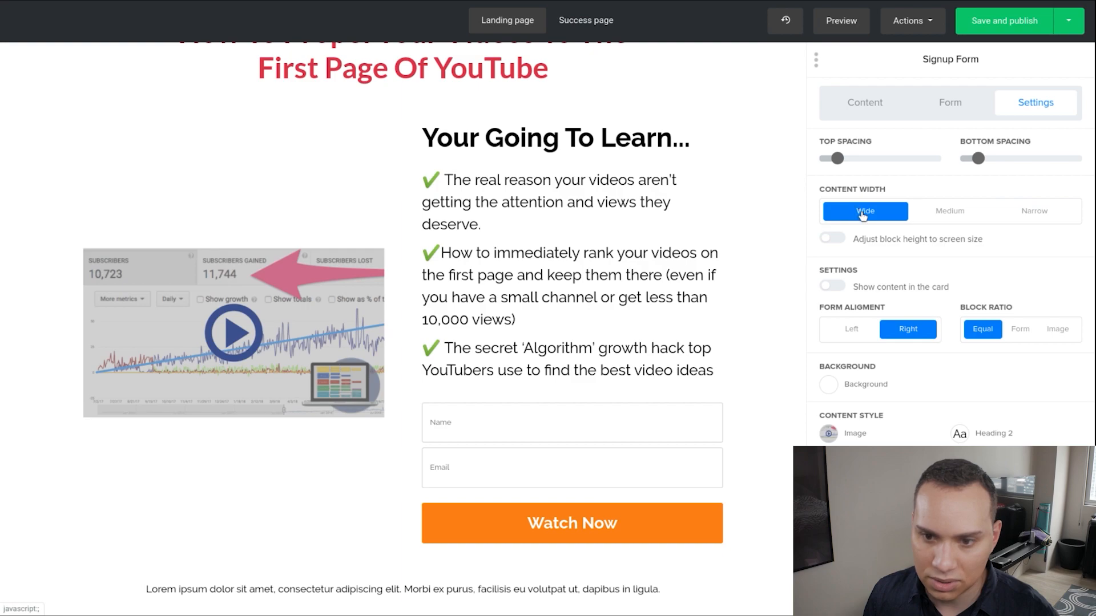
pyautogui.click(1021, 335)
pyautogui.click(1058, 336)
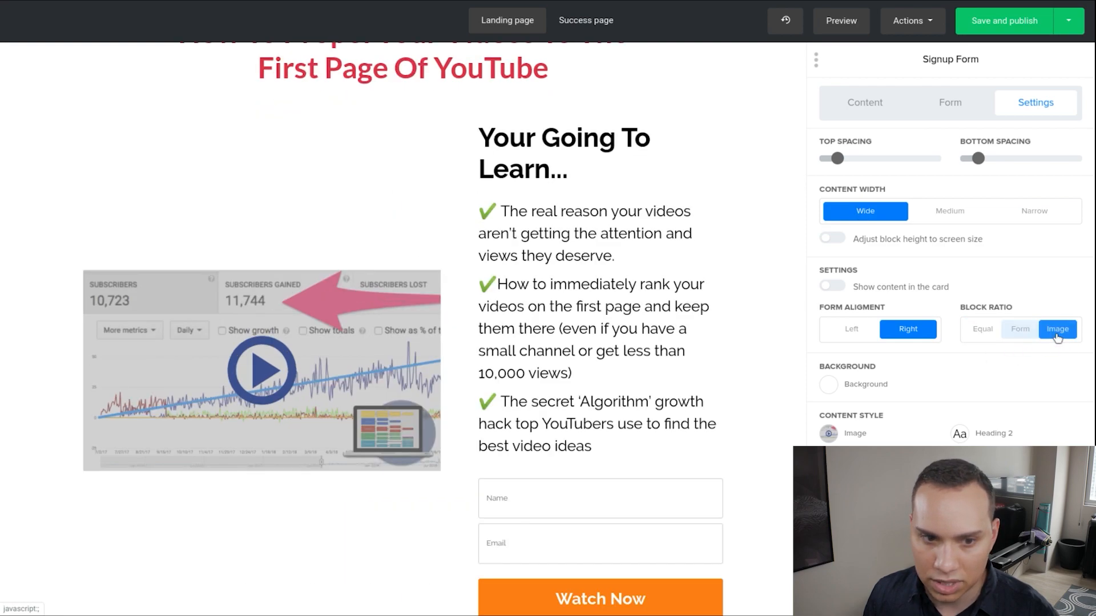
pyautogui.click(983, 334)
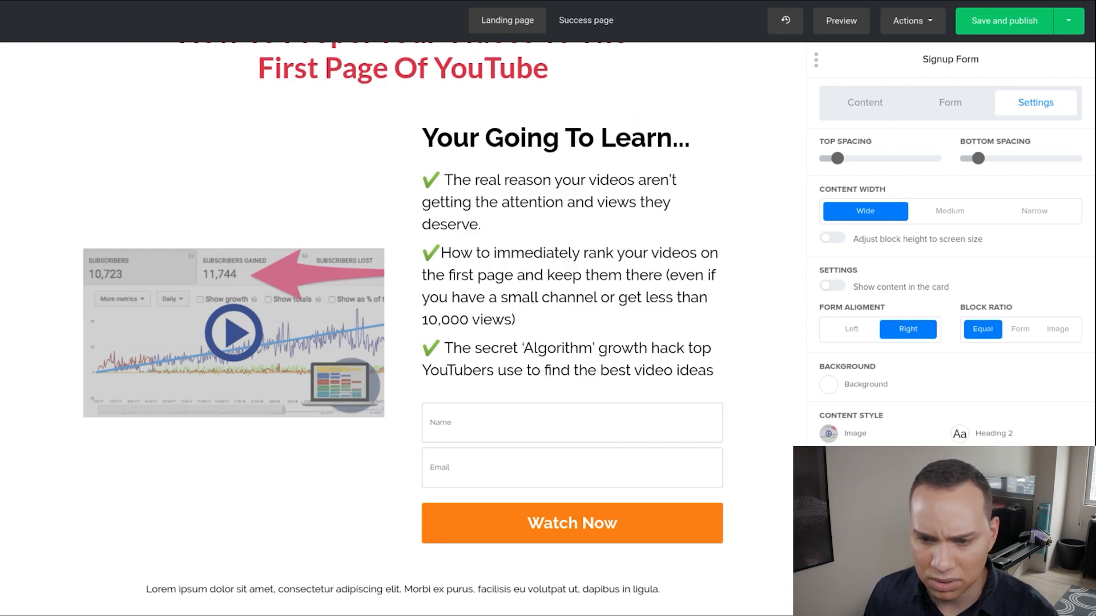
# Step: Save the signup form block and review the squeeze page from headline to button
pyautogui.click(951, 594)
pyautogui.scroll(1, 422, 329)
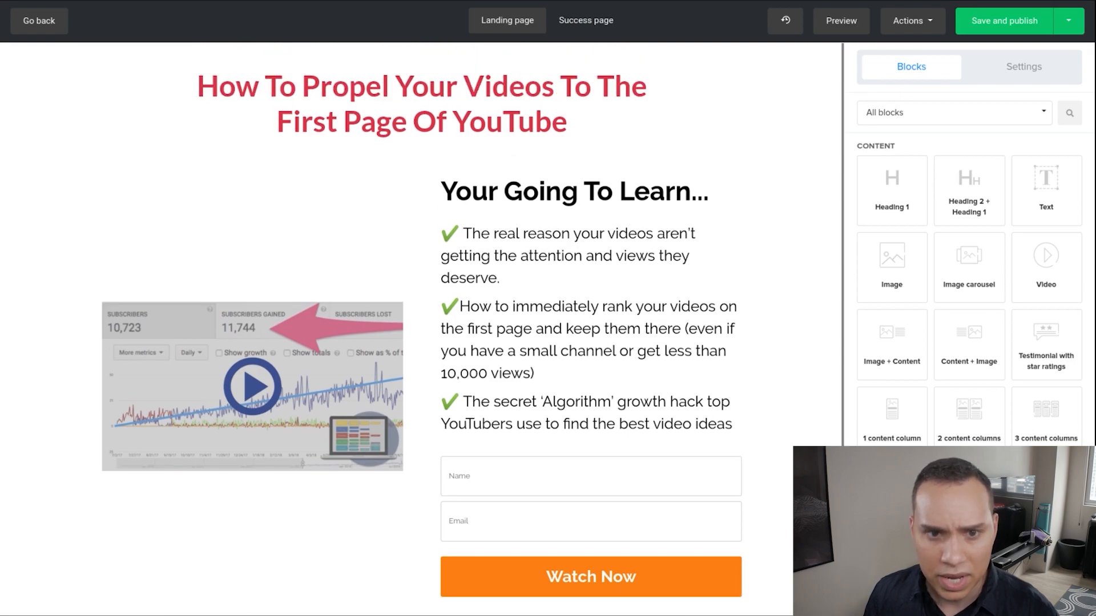
pyautogui.scroll(-1, 422, 329)
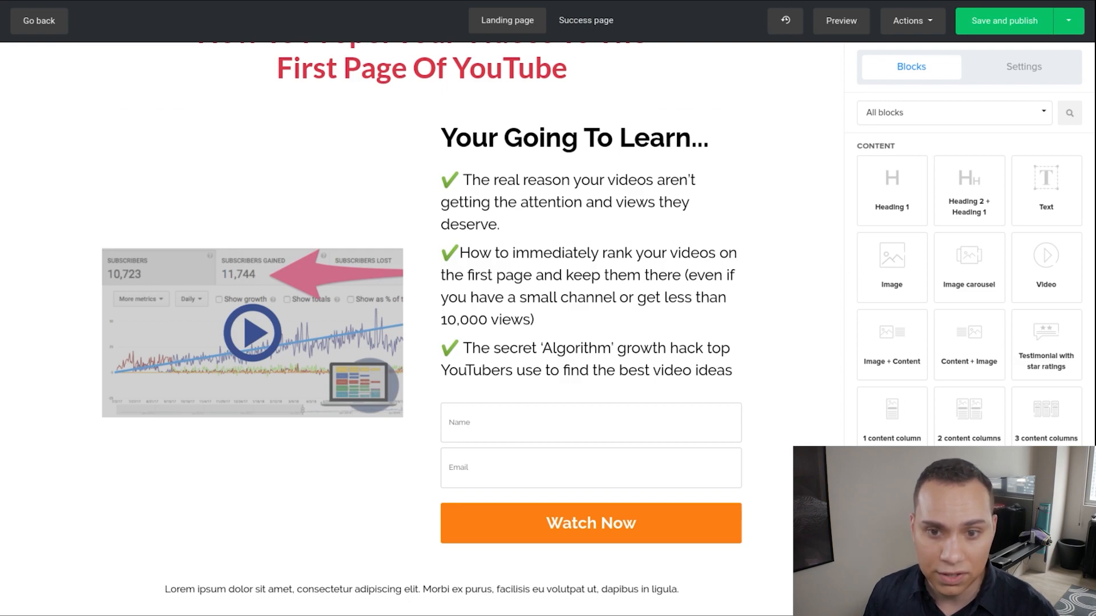
pyautogui.scroll(1, 778, 228)
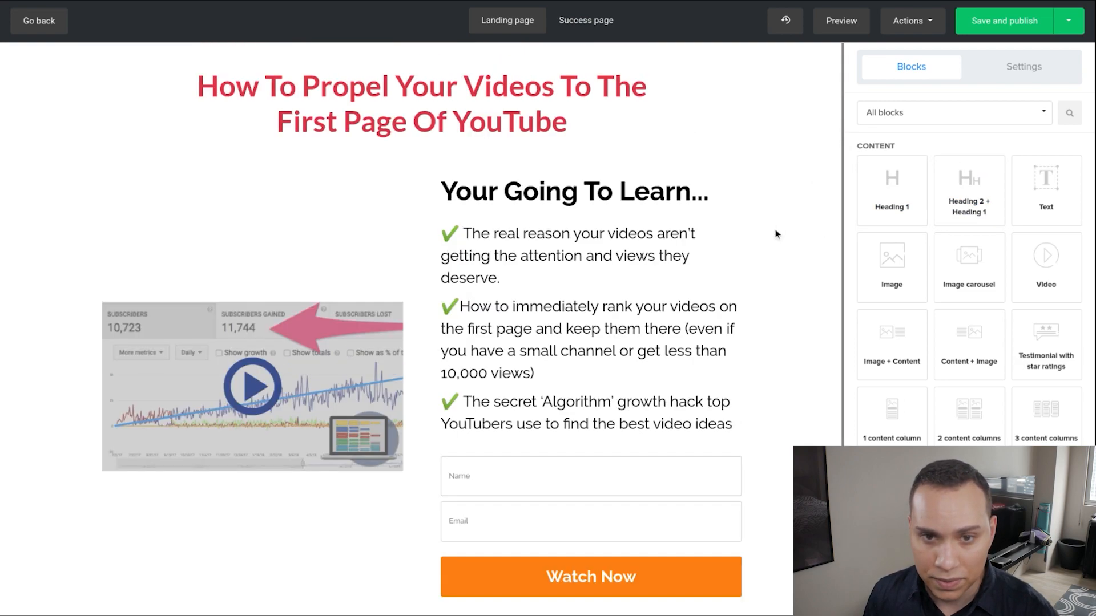
# Step: Check the Success page, and save and publish the landing page
pyautogui.click(588, 22)
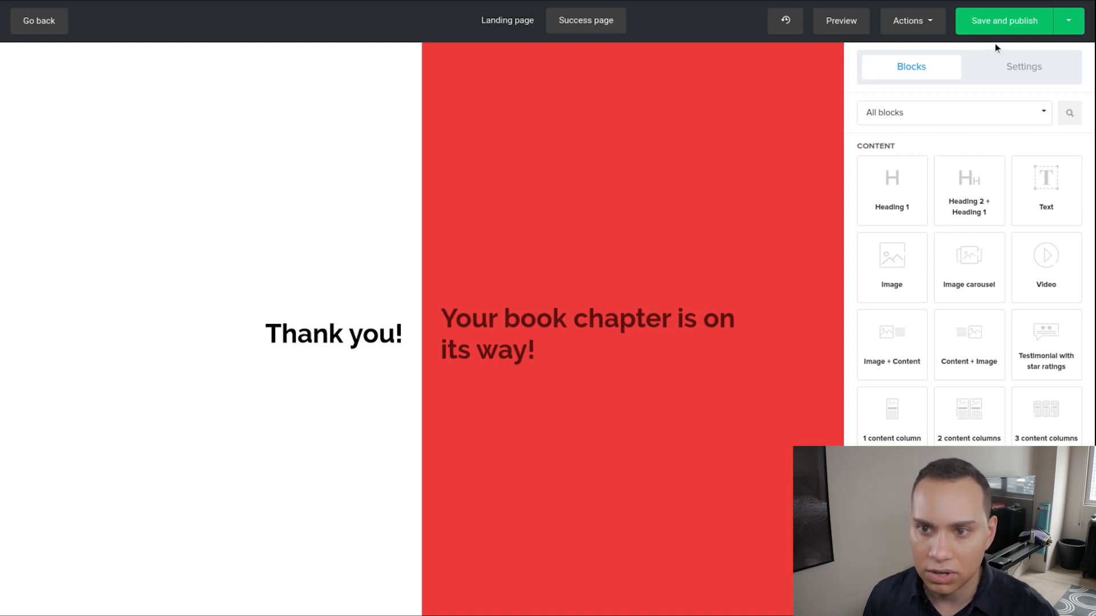
pyautogui.click(1006, 30)
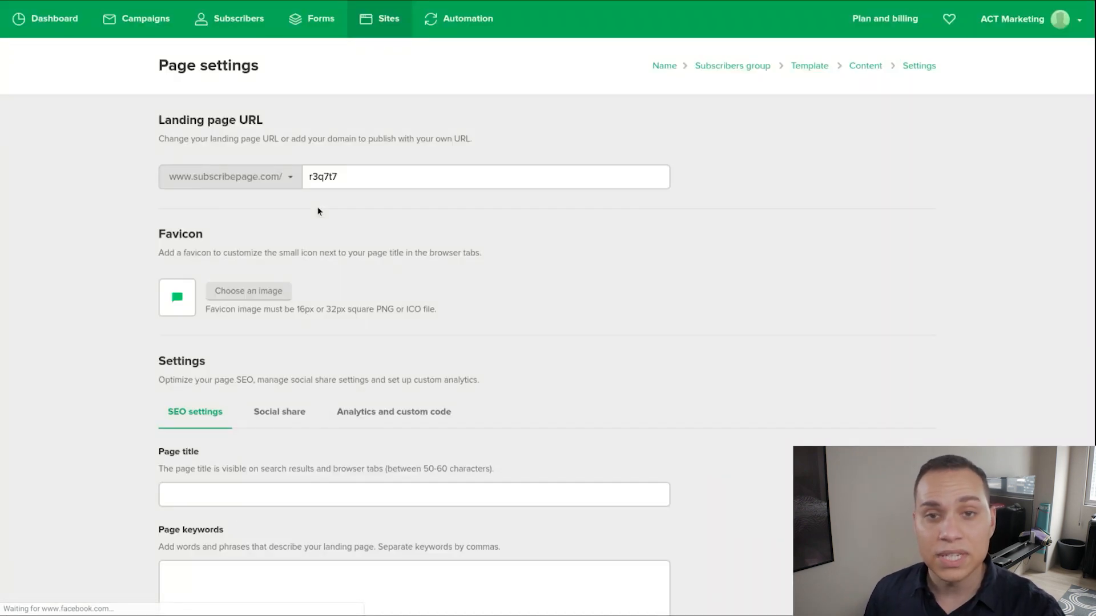
# Step: Set the landing page URL to the custom blueprint domain with the path "m135-youtube-training"
pyautogui.click(284, 175)
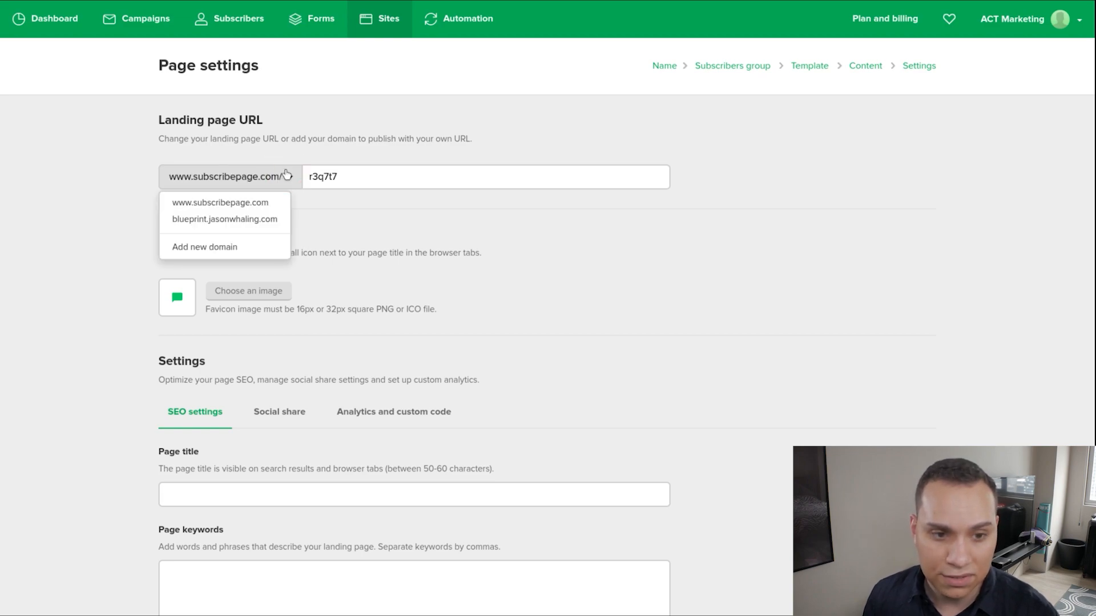
pyautogui.click(231, 221)
pyautogui.click(385, 178)
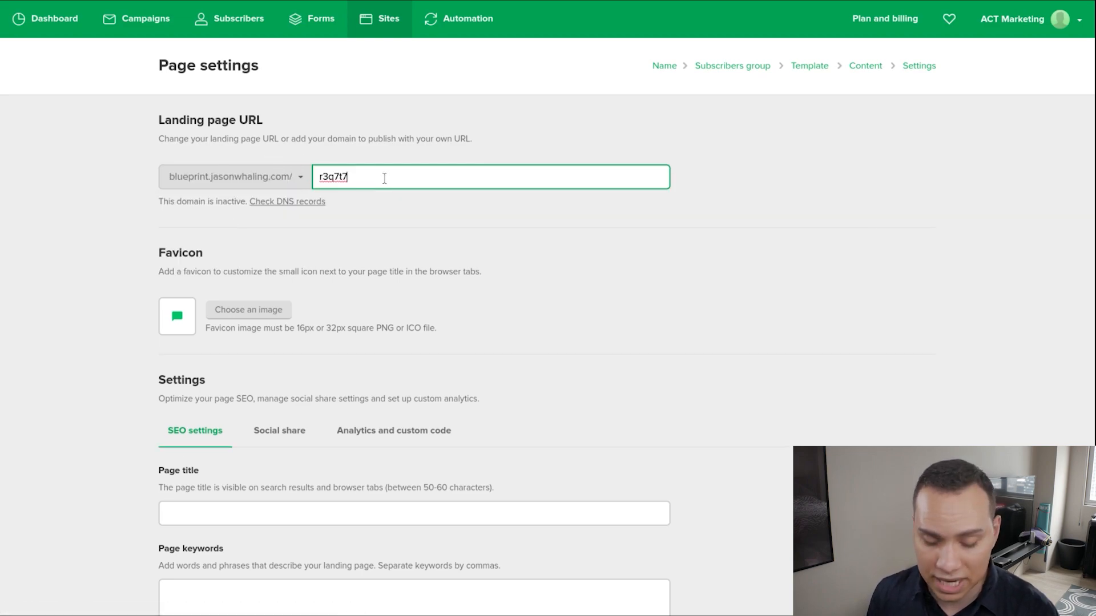
pyautogui.hotkey('ctrl', 'a')
pyautogui.press('BackSpace')
pyautogui.write('m135-youtube-training')
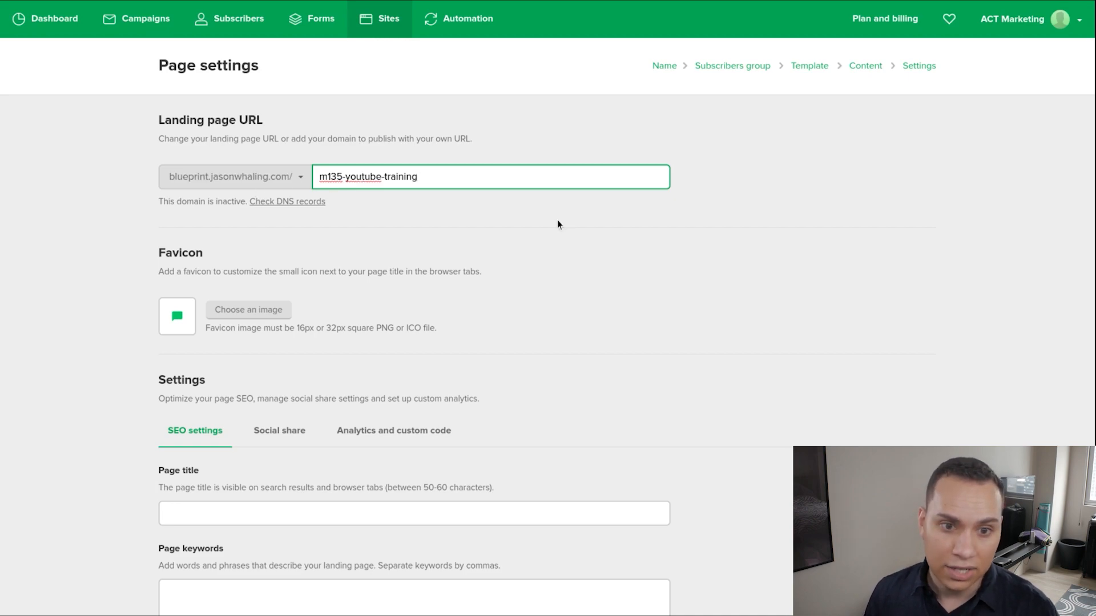
# Step: Set the landing page favicon to the image "ACT_ Logo - 55x35.png" from the file manager
pyautogui.scroll(-2, 576, 228)
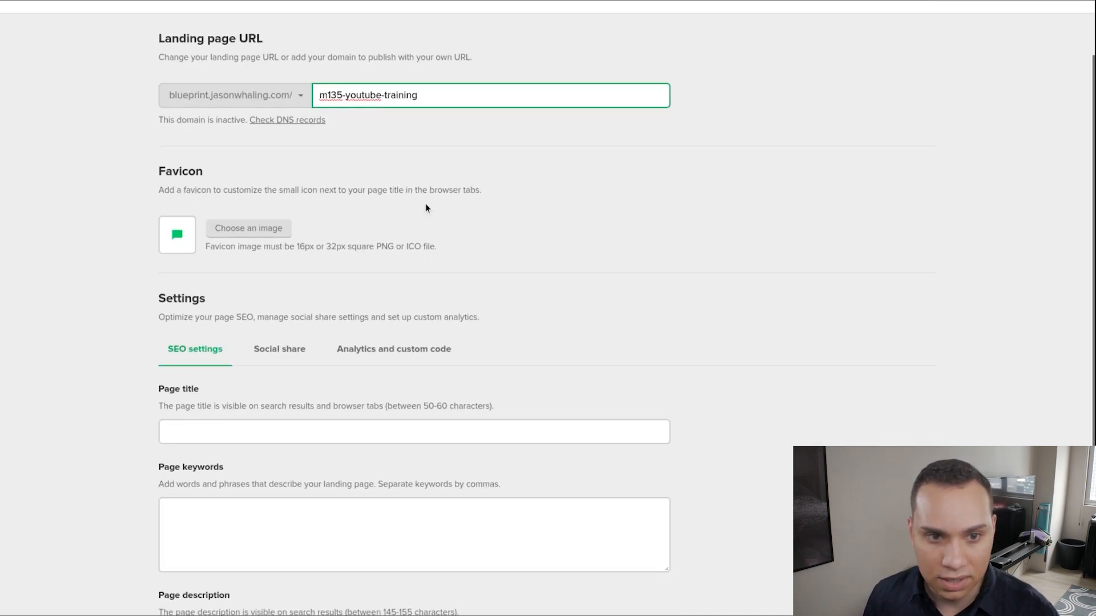
pyautogui.click(242, 229)
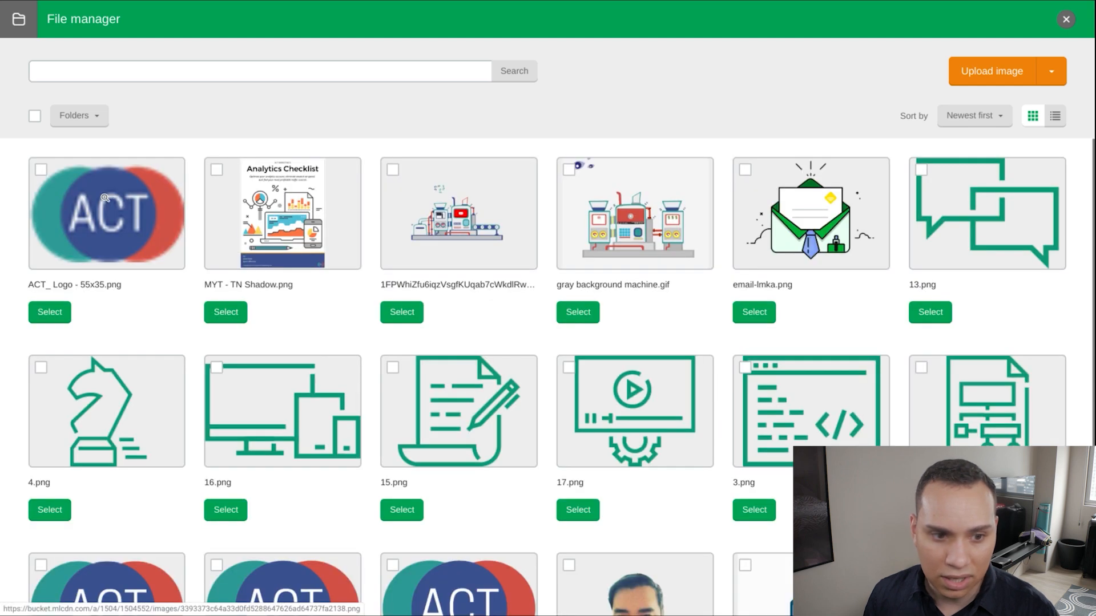
pyautogui.click(40, 170)
pyautogui.click(50, 312)
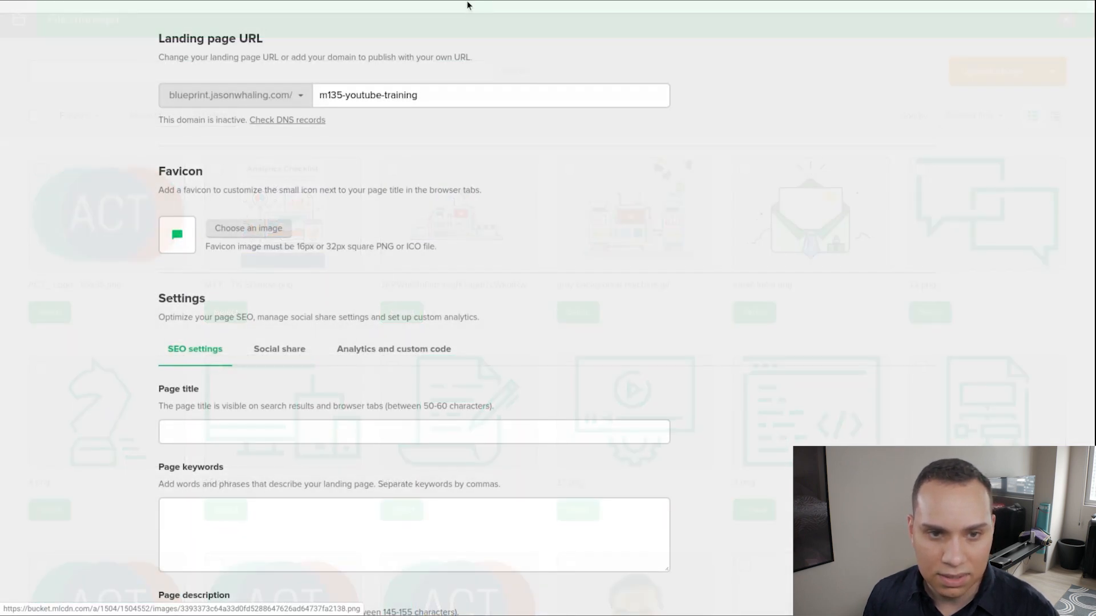
pyautogui.moveTo(467, 5)
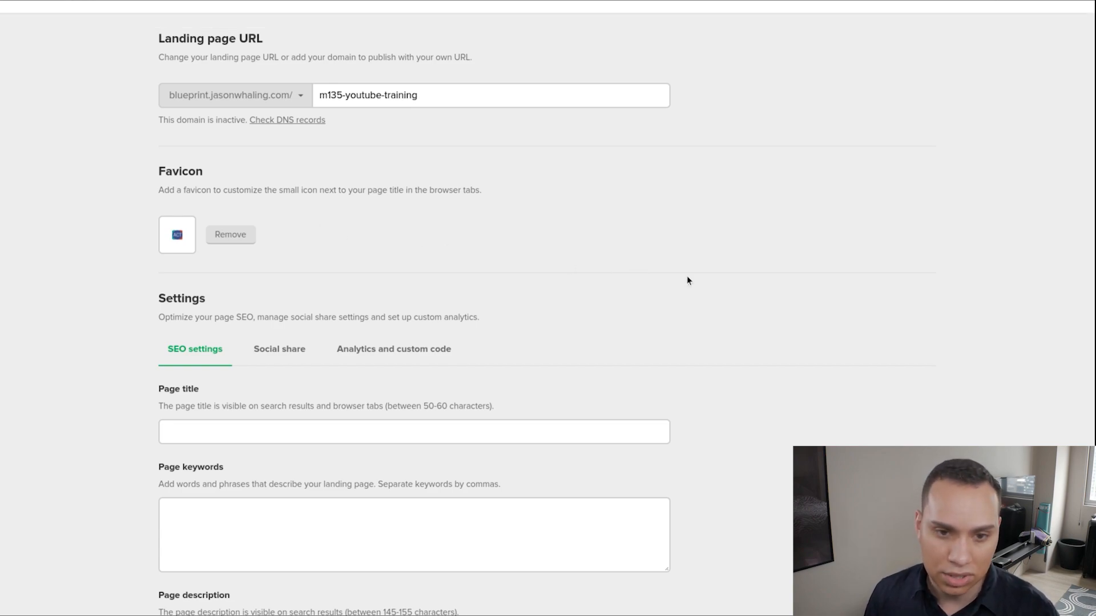
# Step: Review the analytics and custom code options and the SEO options, and save the page settings
pyautogui.scroll(-4, 688, 280)
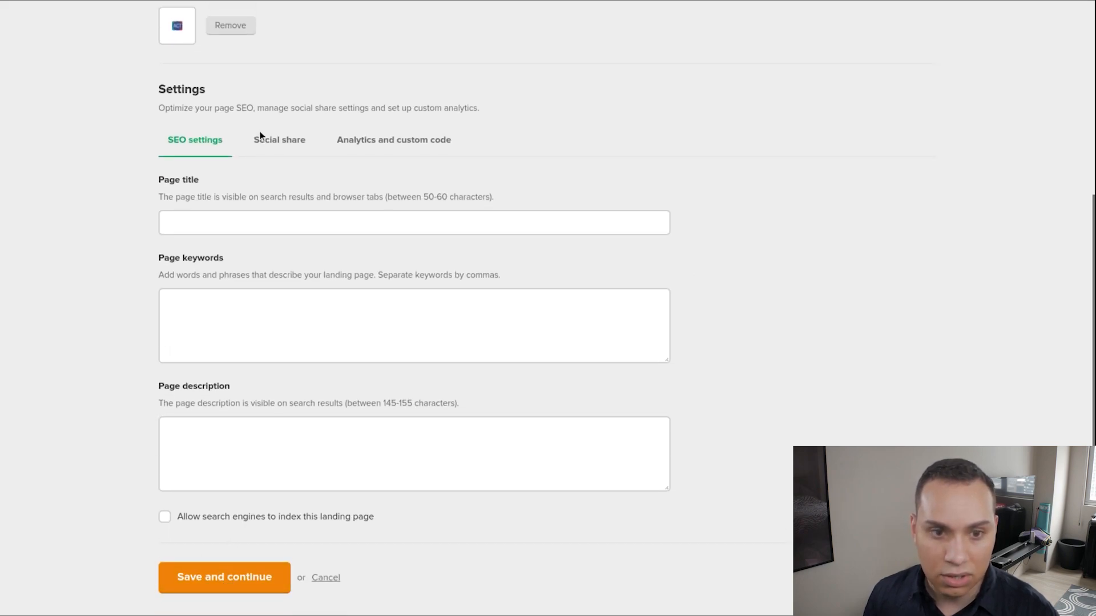
pyautogui.click(421, 139)
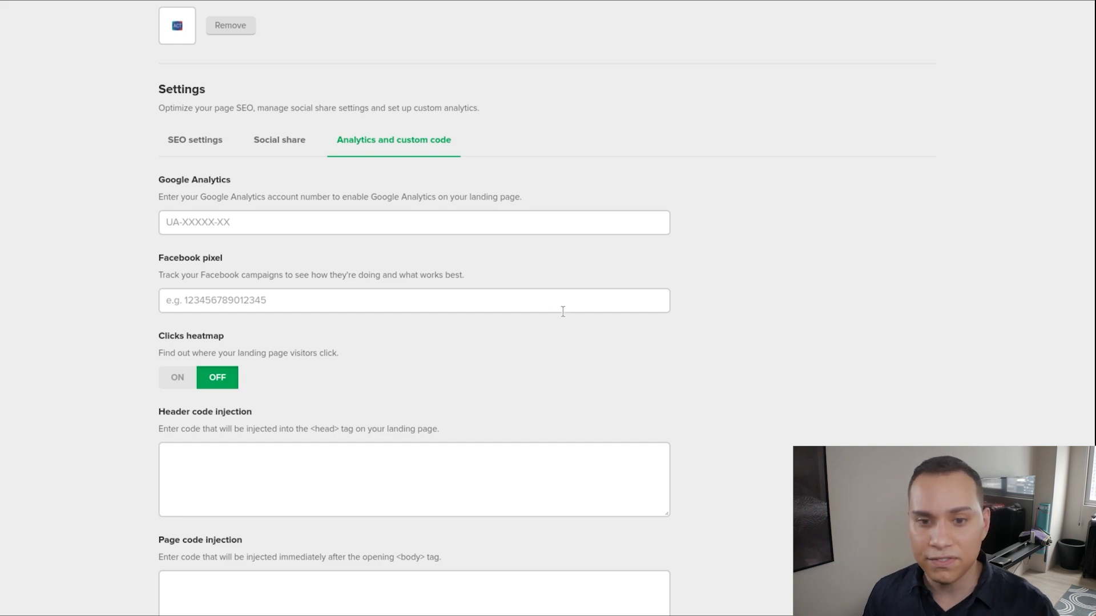
pyautogui.scroll(-2, 622, 341)
pyautogui.scroll(1, 783, 316)
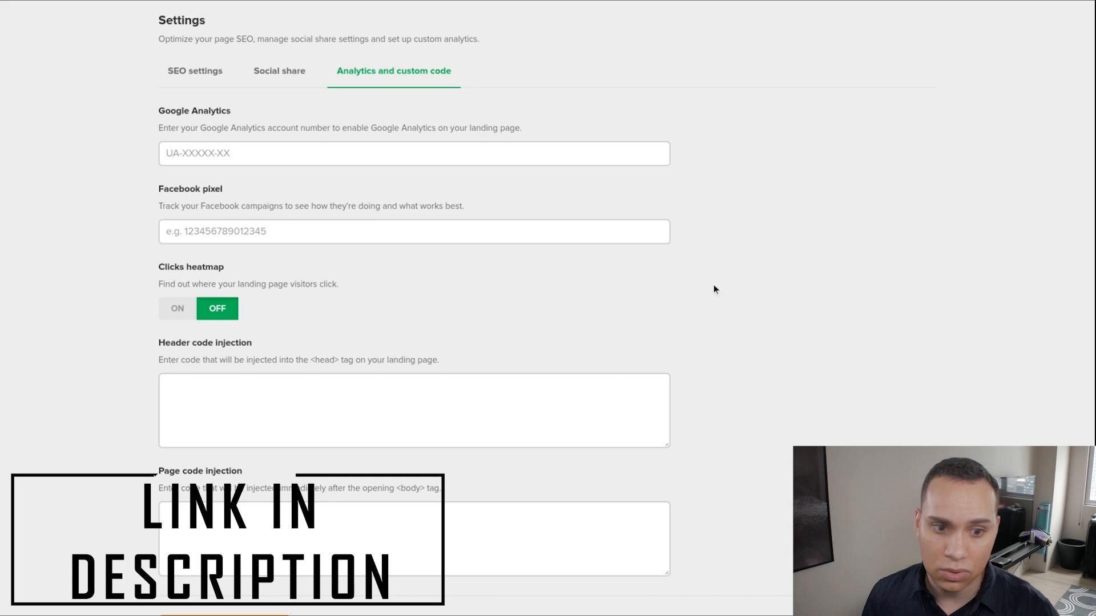
pyautogui.scroll(-1, 697, 284)
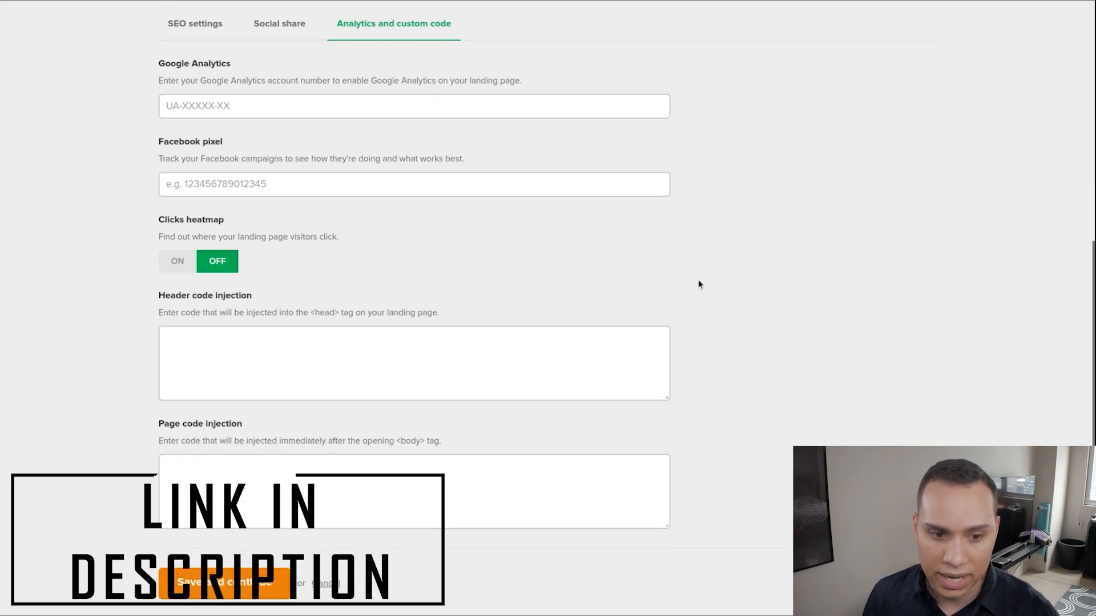
pyautogui.click(190, 23)
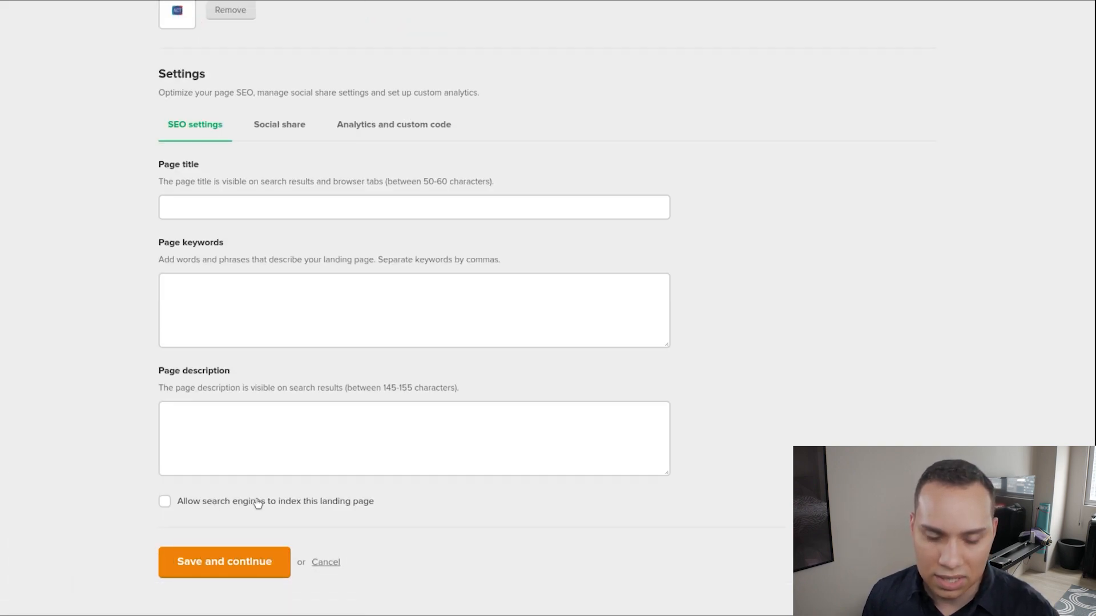
pyautogui.click(244, 570)
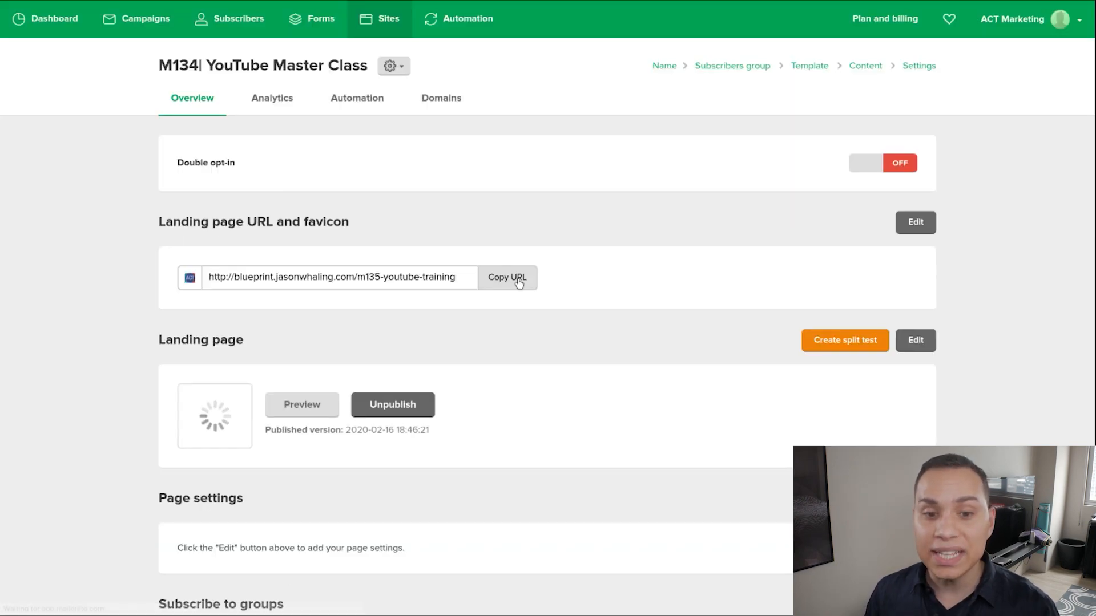
# Step: Copy the published landing page URL into the Landing row of the Funnel Links table in the Google Docs organizer template
pyautogui.click(505, 279)
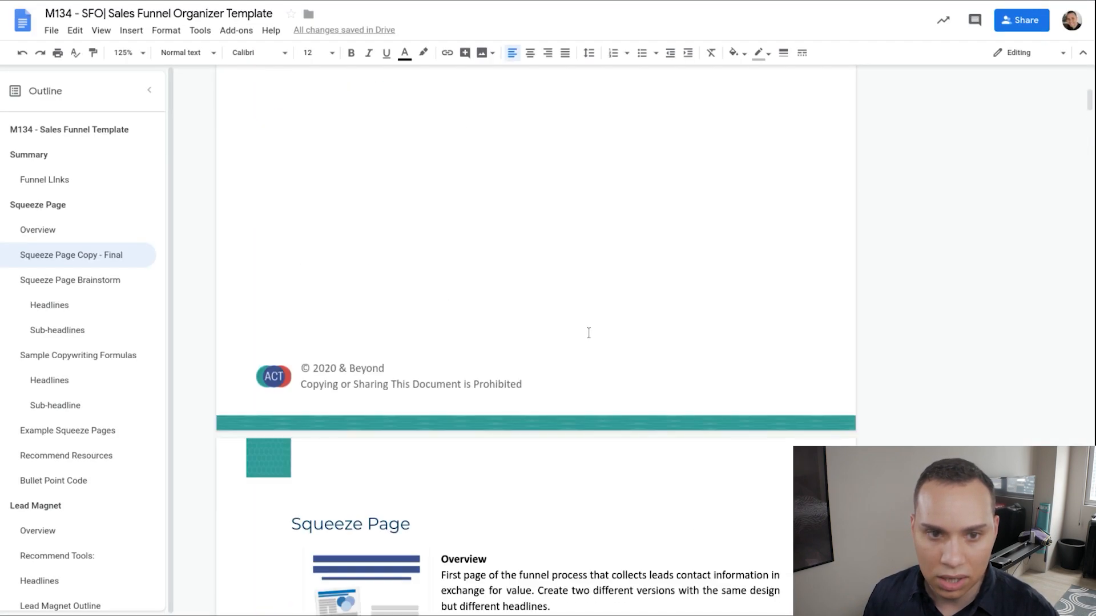
pyautogui.scroll(10, 589, 333)
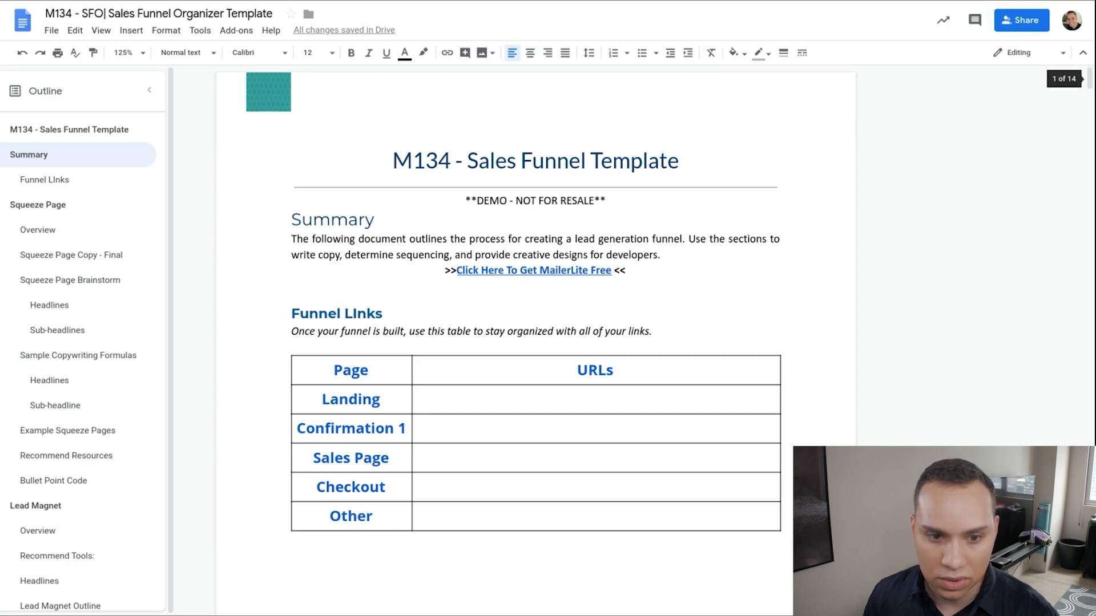
pyautogui.click(506, 398)
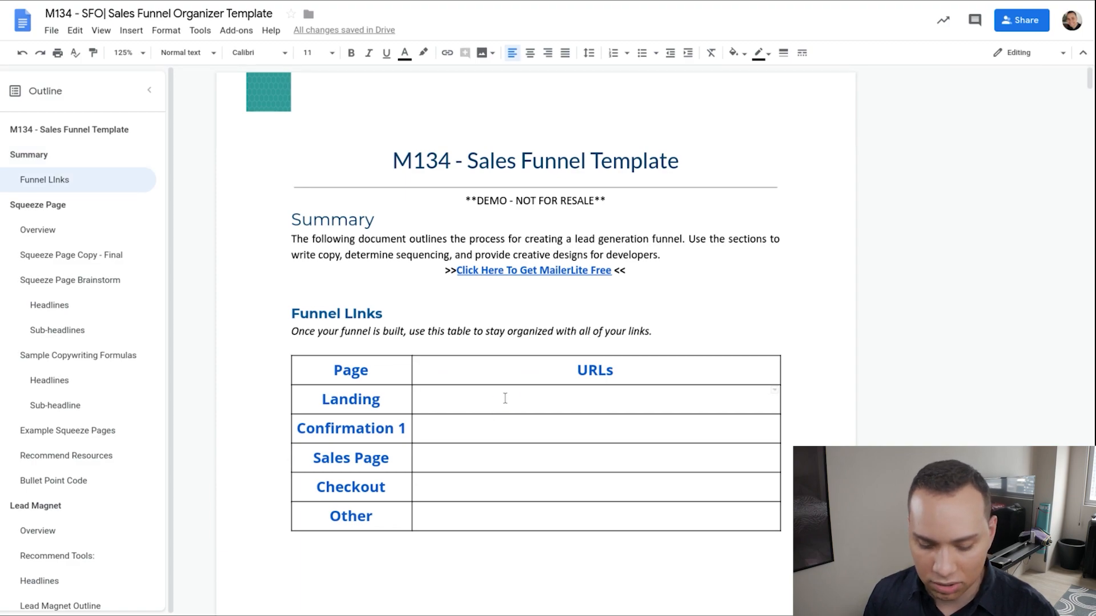
pyautogui.write('http://blueprint.jasonwhaling.com/m135-youtube-training')
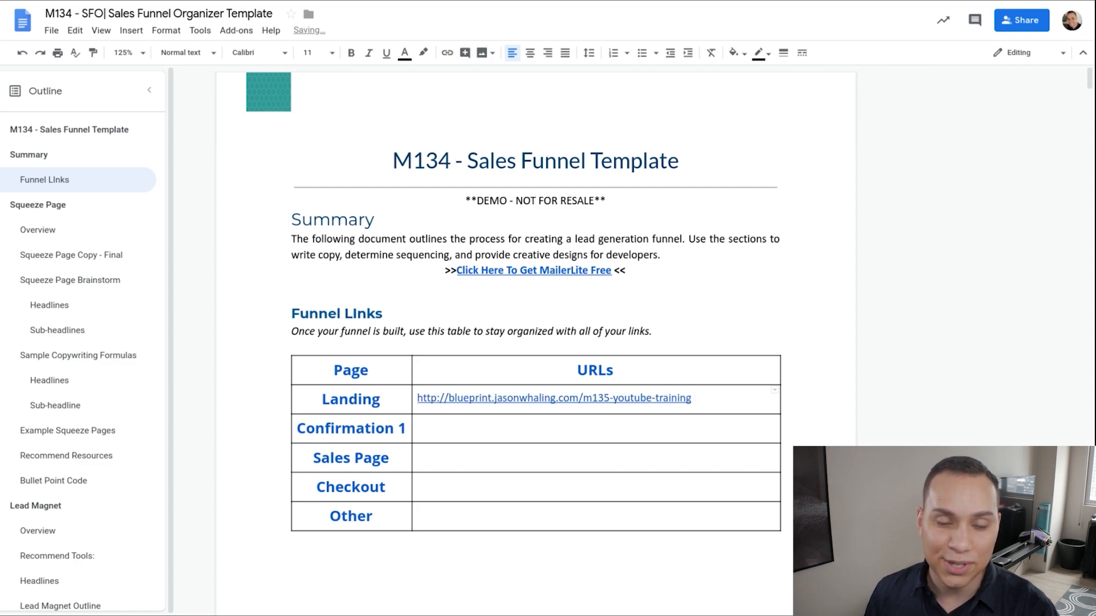
pyautogui.scroll(-3, 536, 309)
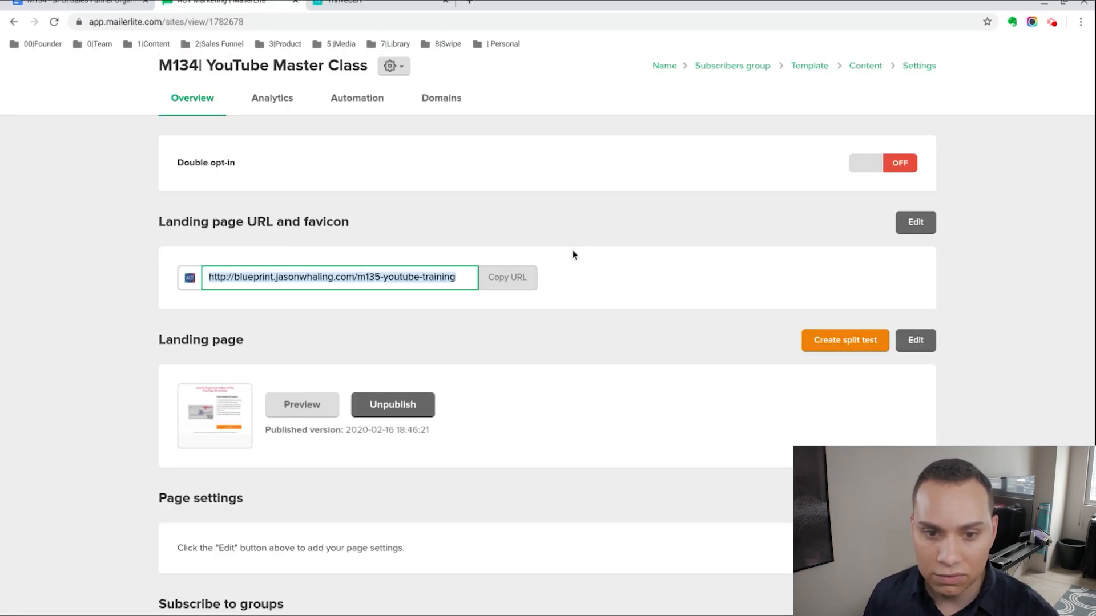
# Step: Back in MailerLite, create a new landing page named "M134 - Limited Time Offer"
pyautogui.click(648, 264)
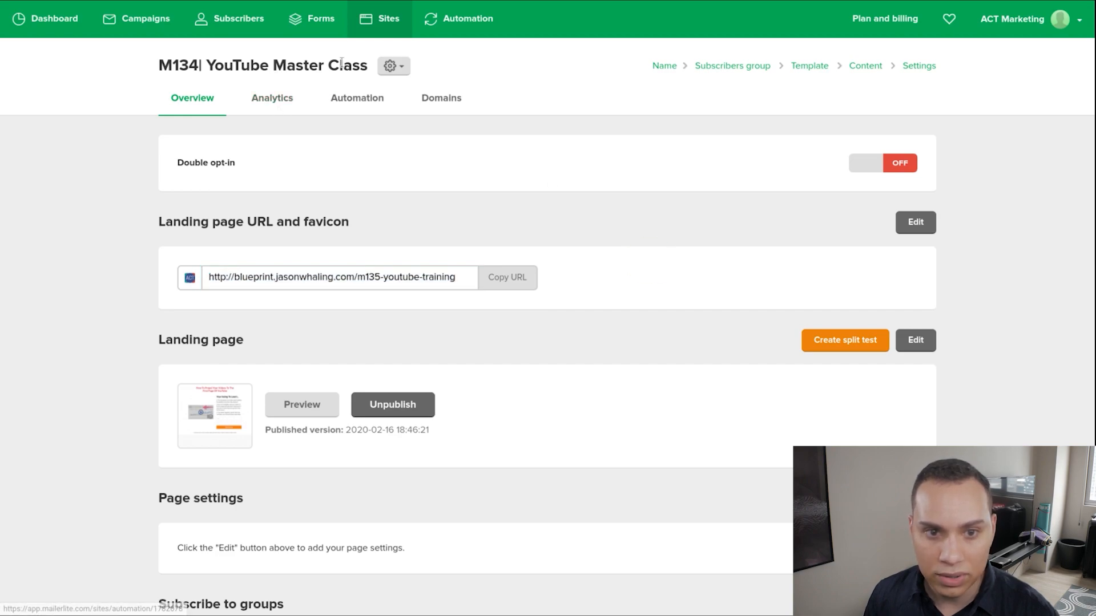
pyautogui.click(376, 23)
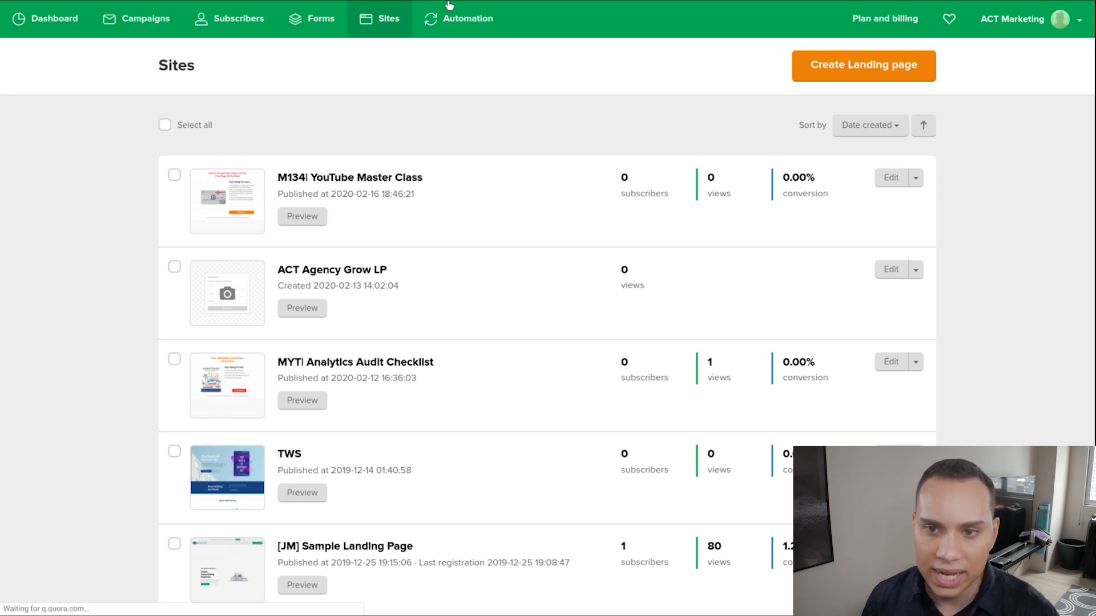
pyautogui.click(863, 66)
pyautogui.click(391, 161)
pyautogui.write('M134 -')
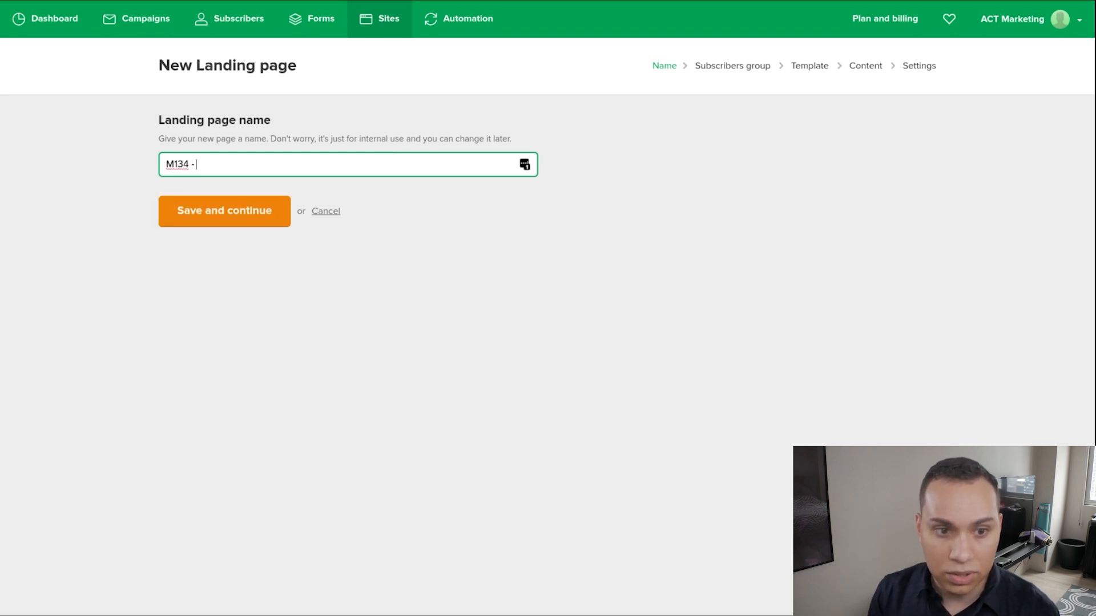
pyautogui.write('Sales Page')
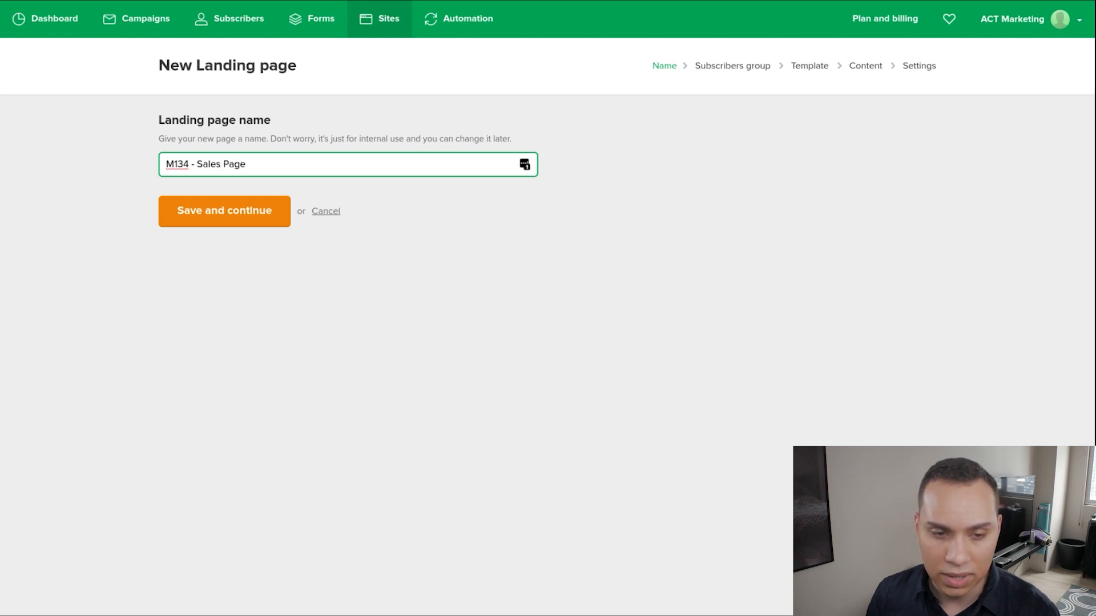
pyautogui.keyDown('shift'); pyautogui.click(199, 164); pyautogui.keyUp('shift')
pyautogui.write('Limited Time Offer')
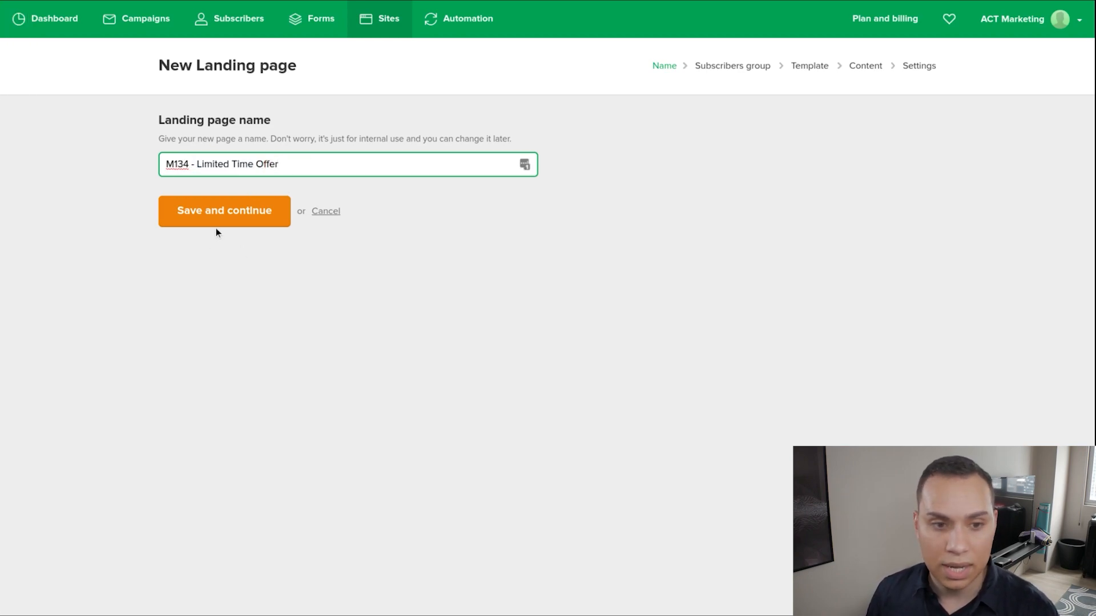
pyautogui.click(238, 213)
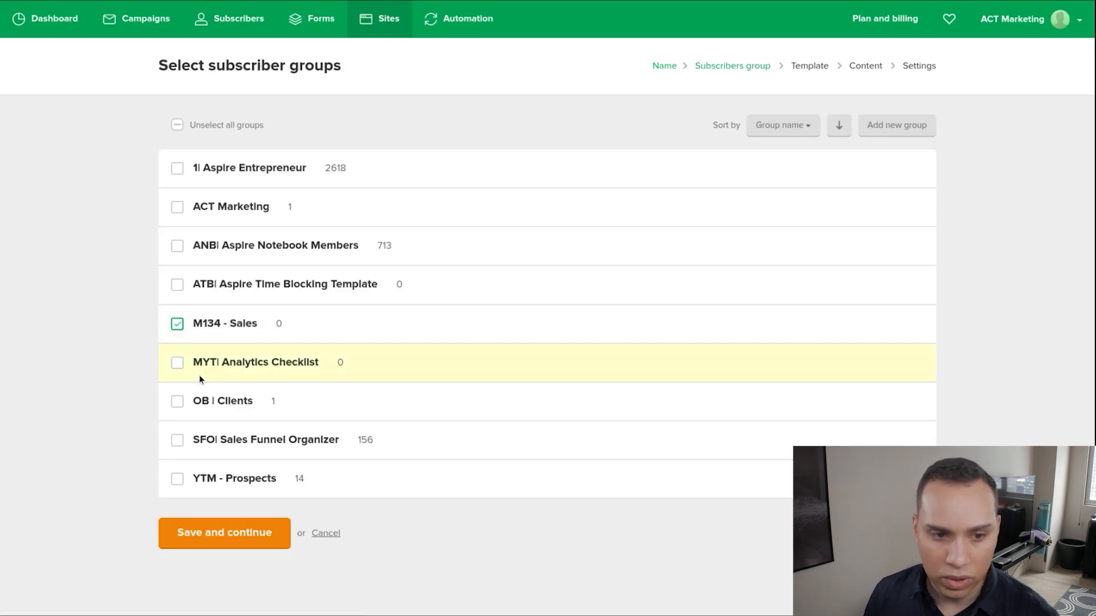
# Step: Assign the page to the "M134 - Sales" subscriber group and select the "New book" template
pyautogui.click(251, 543)
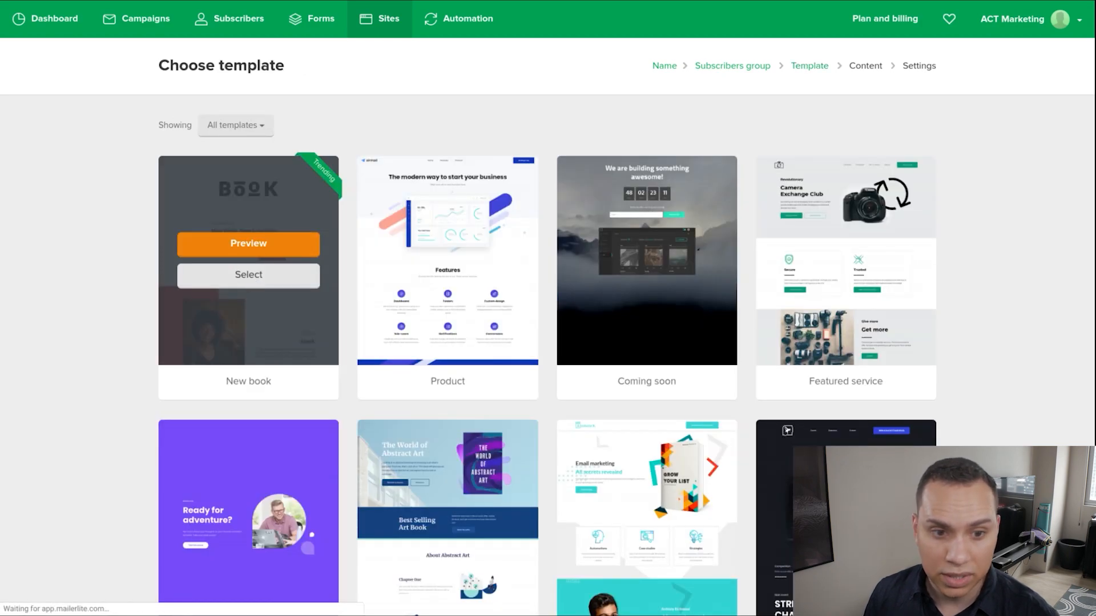
pyautogui.click(246, 279)
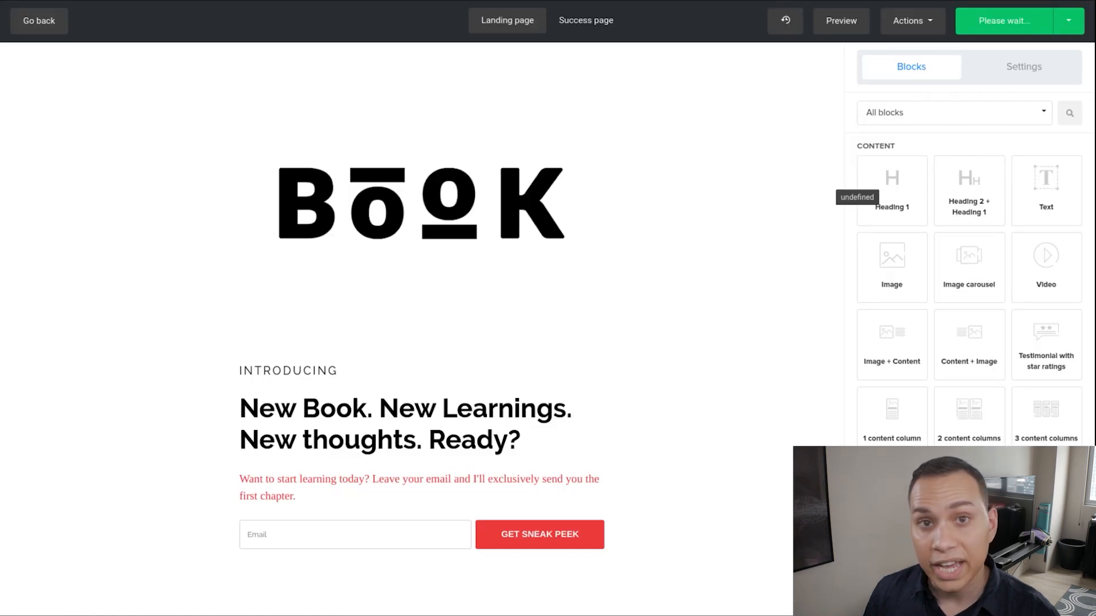
# Step: Remove all content blocks from the template, confirming with REMOVE
pyautogui.click(930, 20)
pyautogui.click(858, 69)
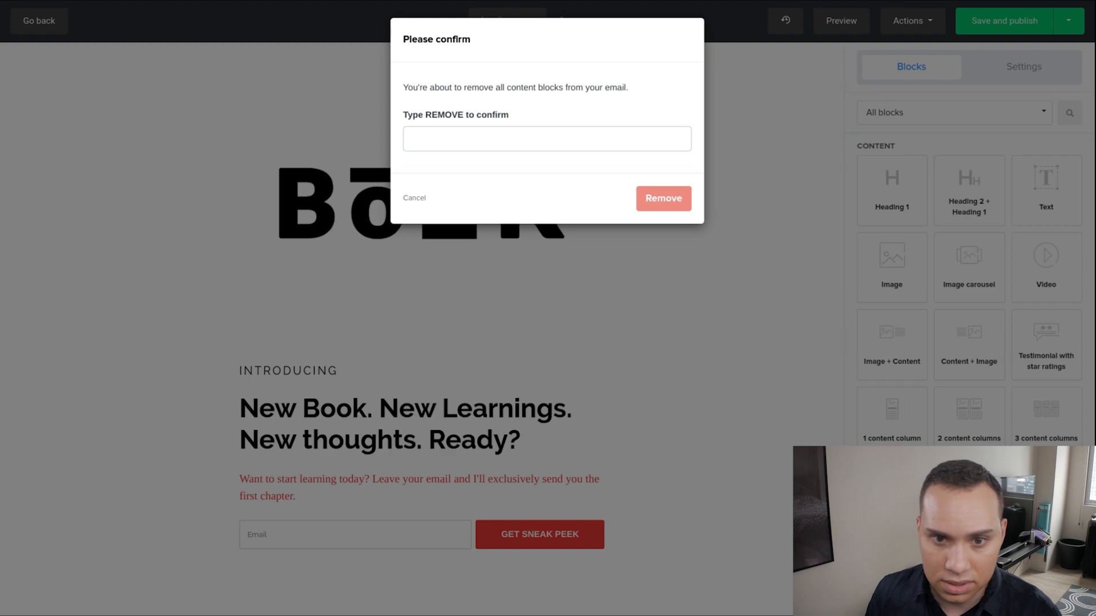
pyautogui.click(434, 143)
pyautogui.write('RE')
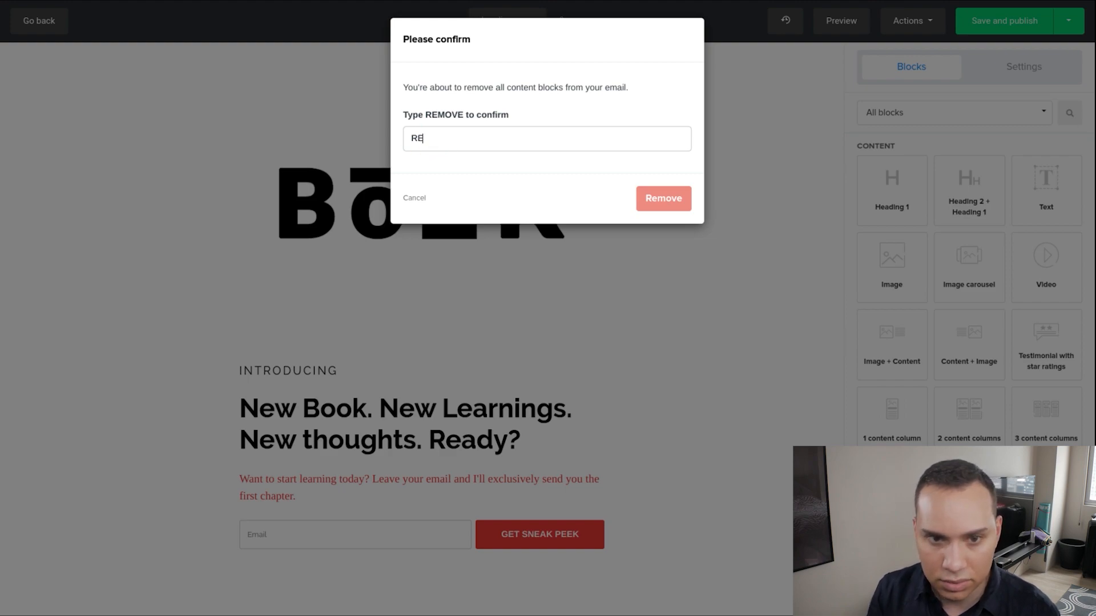
pyautogui.write('MOVE')
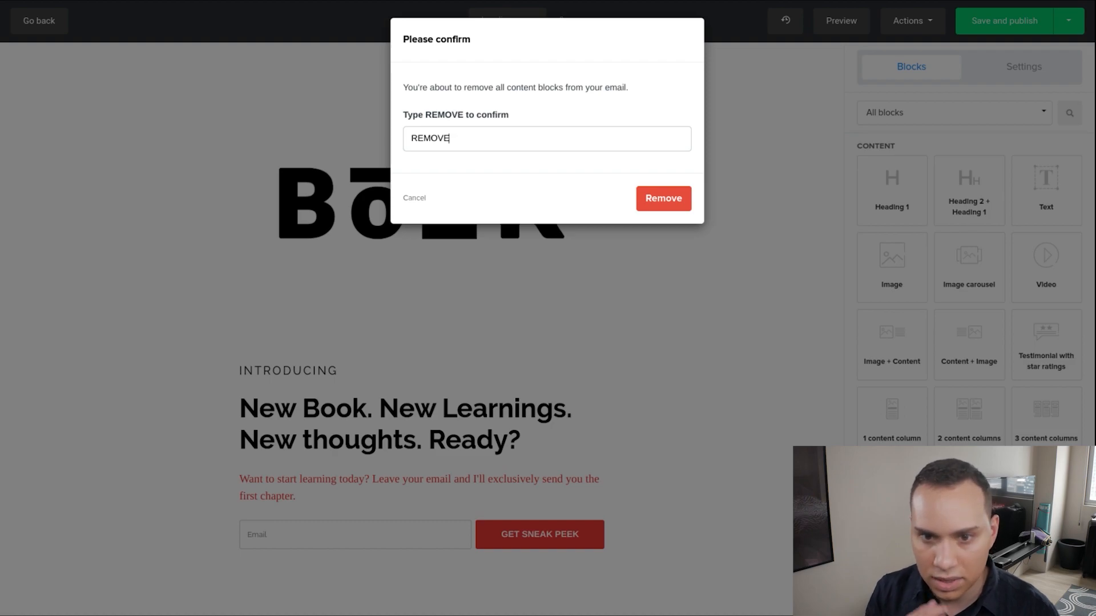
pyautogui.press('Return')
# Step: Add a Heading 1 block, a Video block beneath it, and a Button block below the video
pyautogui.moveTo(851, 194); pyautogui.dragTo(851, 192)
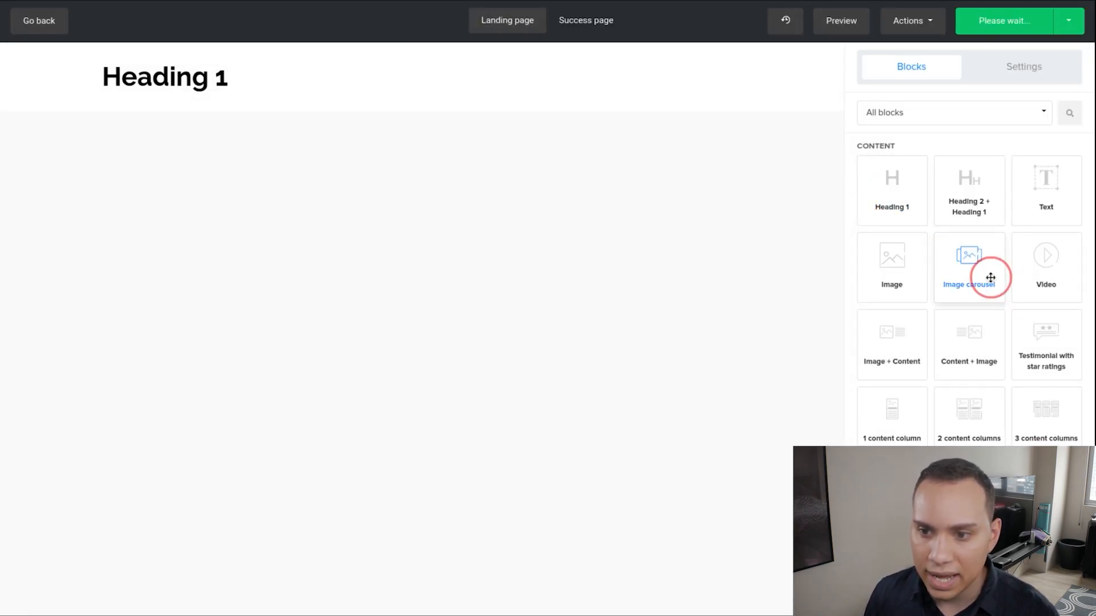
pyautogui.moveTo(1052, 265); pyautogui.dragTo(1039, 269)
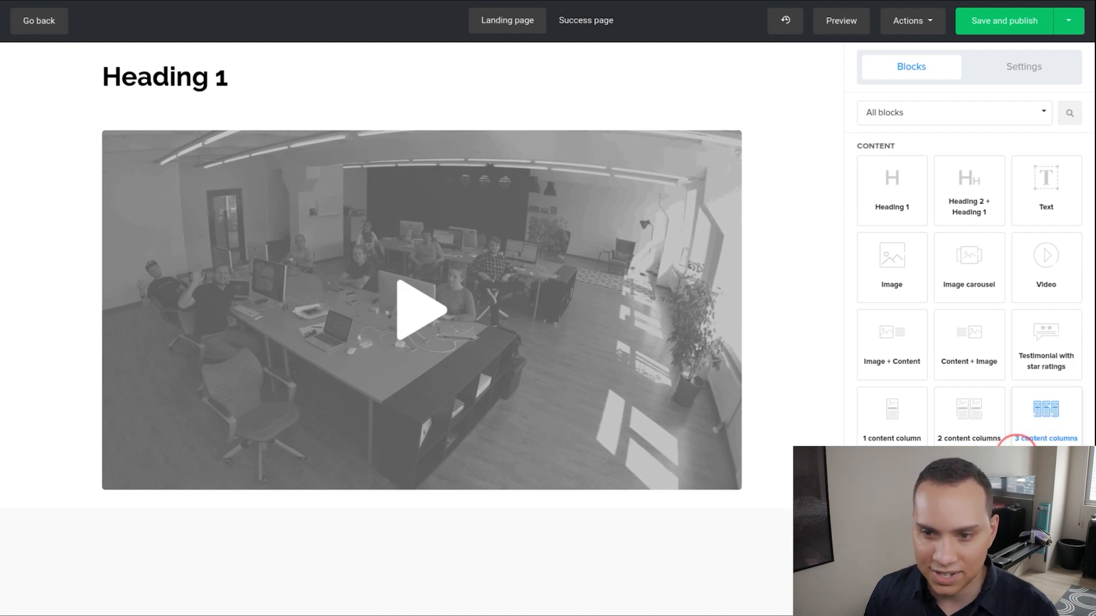
pyautogui.scroll(-8, 1019, 439)
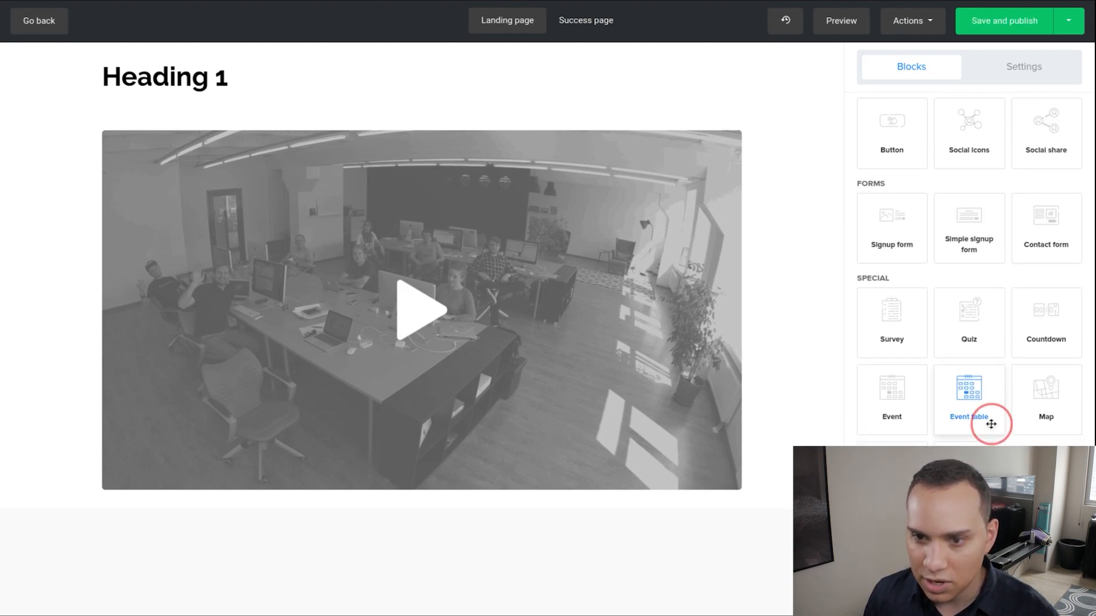
pyautogui.scroll(4, 991, 424)
pyautogui.moveTo(883, 363); pyautogui.dragTo(497, 554)
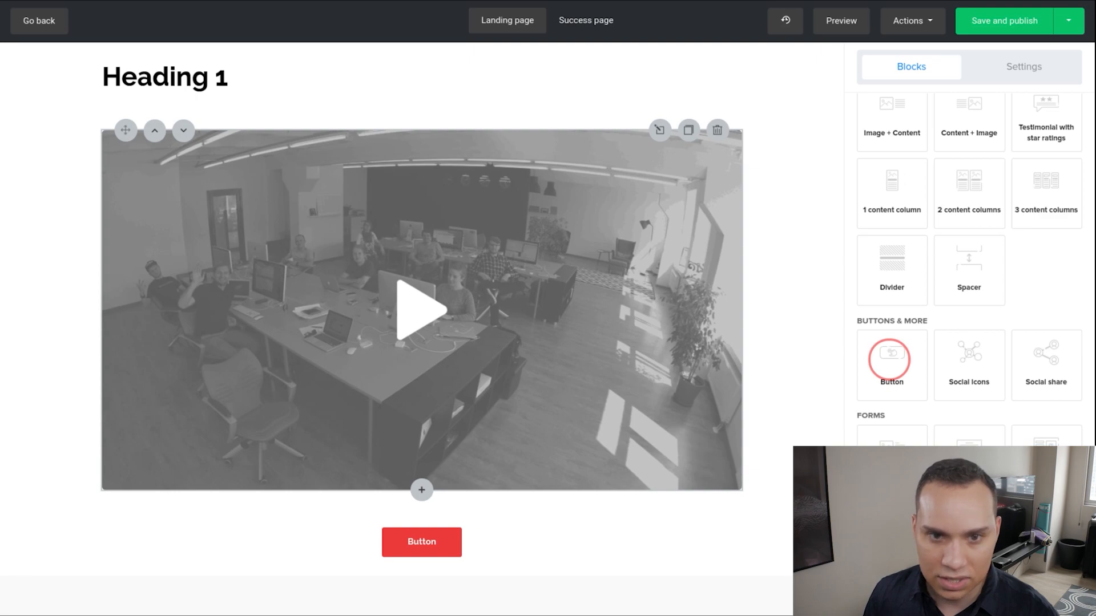
# Step: Copy the headline "YouTube Growth Master Class" from the Sales Page section of the Google Docs organizer template
pyautogui.click(487, 81)
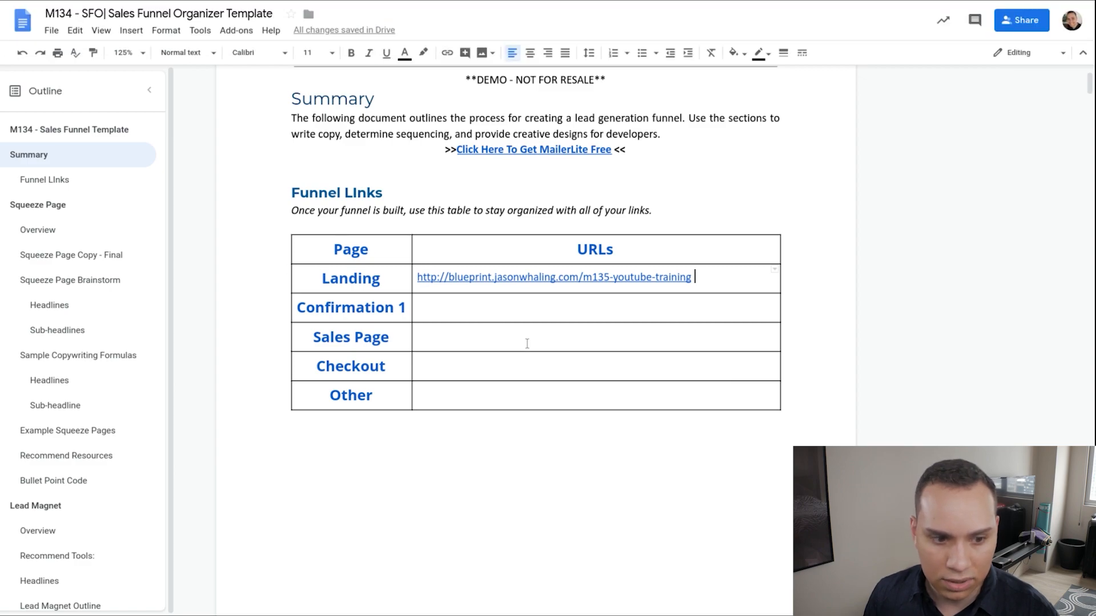
pyautogui.scroll(-6, 100, 379)
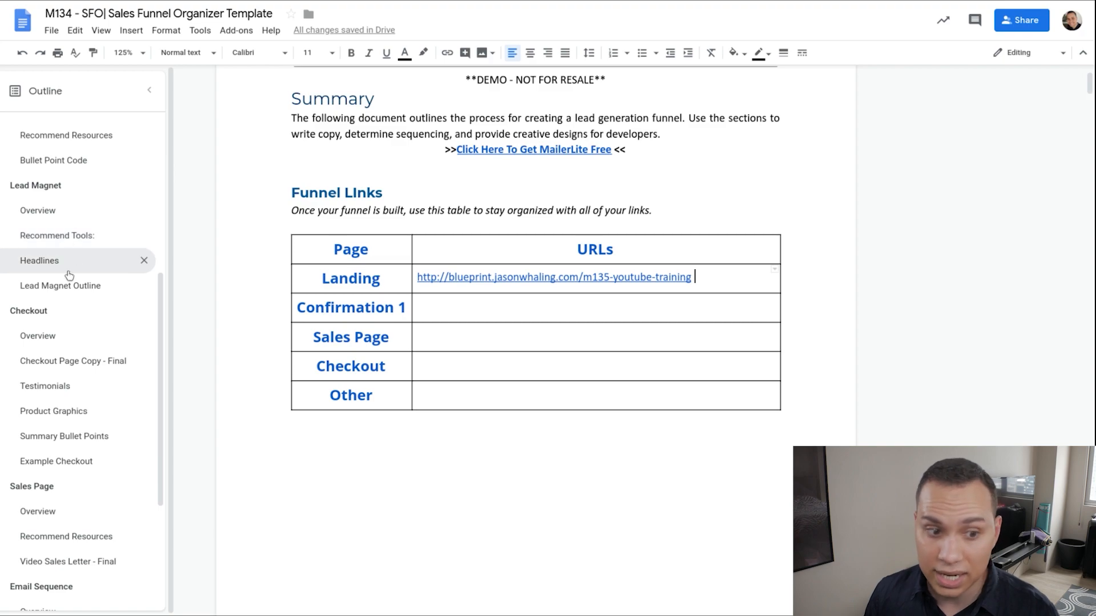
pyautogui.click(34, 487)
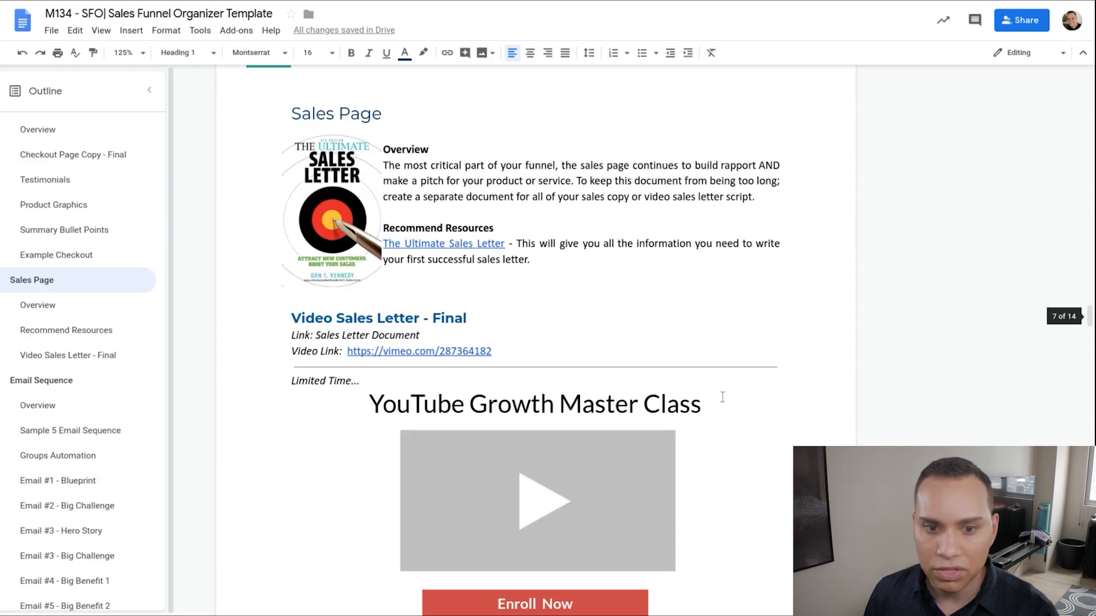
pyautogui.scroll(-2, 629, 305)
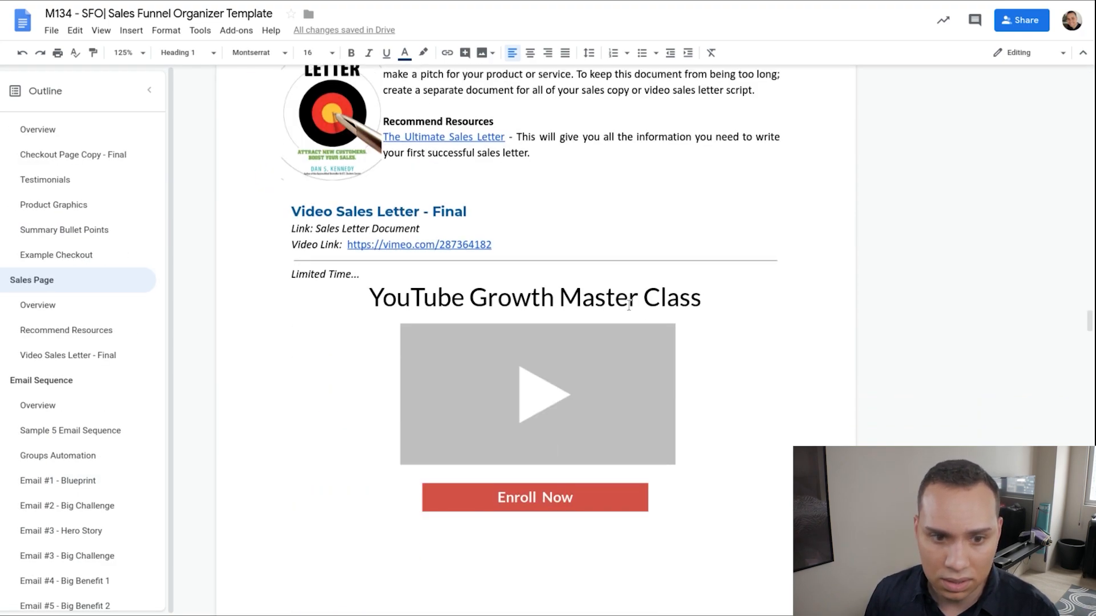
pyautogui.scroll(-2, 630, 304)
pyautogui.click(350, 190)
pyautogui.keyDown('shift'); pyautogui.click(726, 198); pyautogui.keyUp('shift')
pyautogui.hotkey('ctrl', 'c')
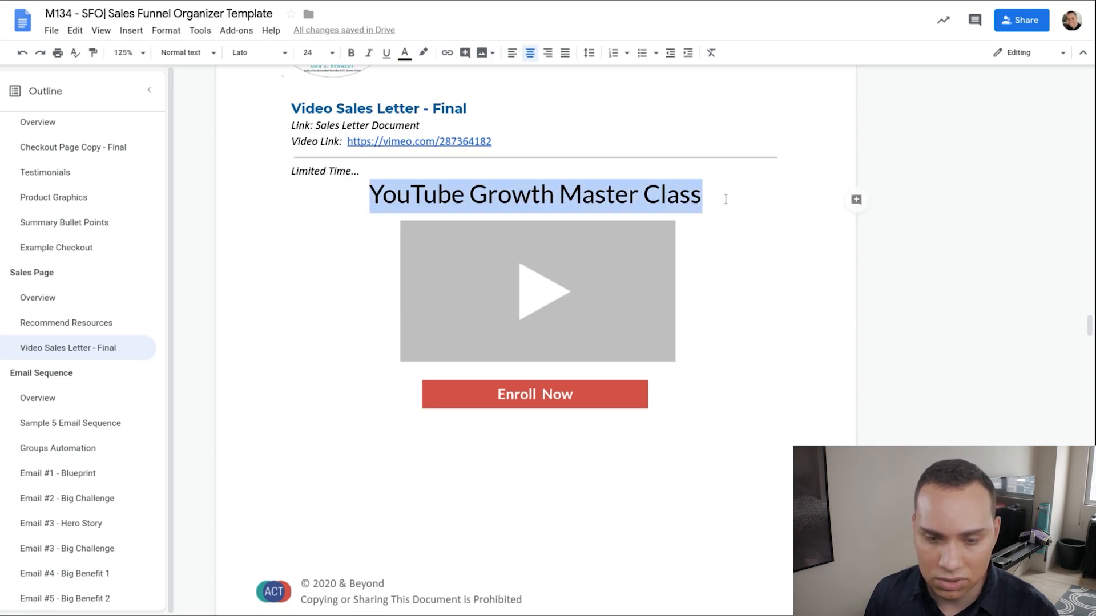
# Step: Switch to MailerLite and replace the Heading 1 block's text with "YouTube Growth Master Class"
pyautogui.click(275, 5)
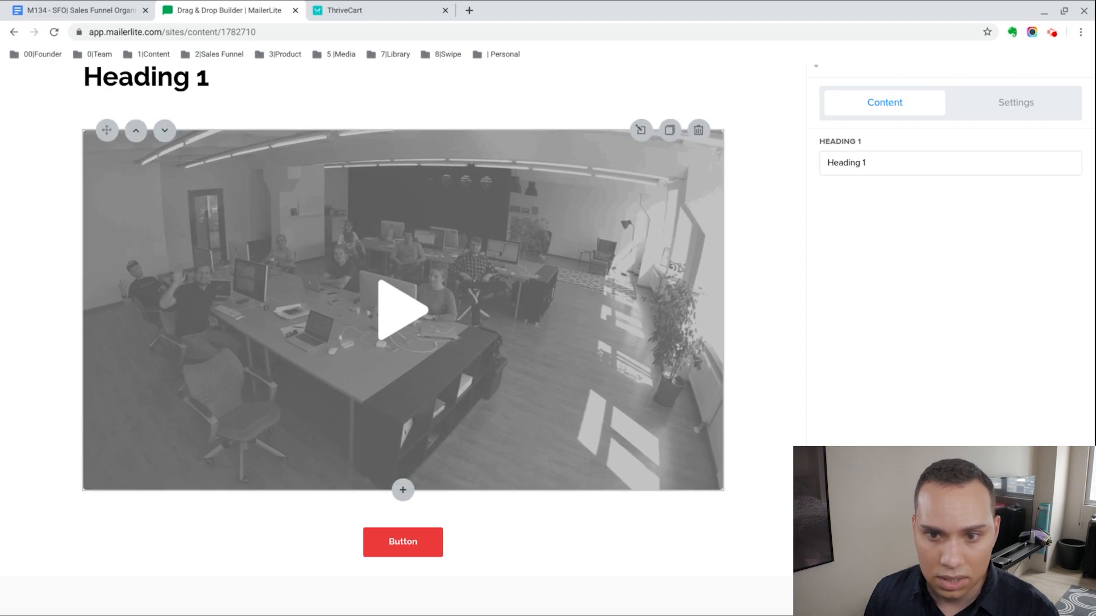
pyautogui.click(918, 163)
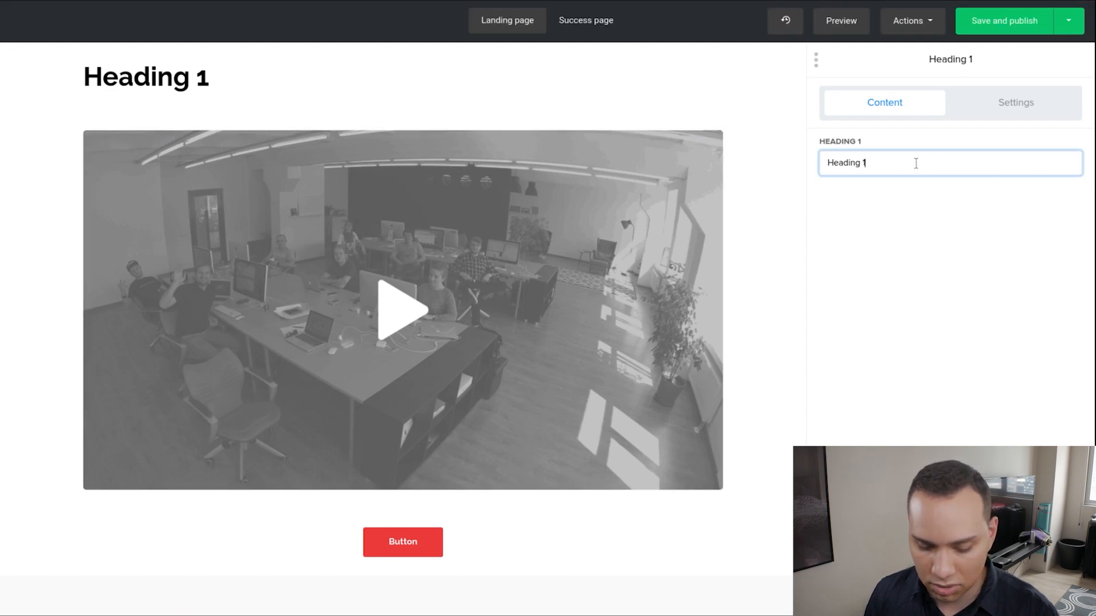
pyautogui.hotkey('ctrl', 'a')
pyautogui.hotkey('ctrl', 'v')
# Step: Reduce the heading block's bottom spacing, increase its top spacing, and set its content width to Medium
pyautogui.click(1026, 106)
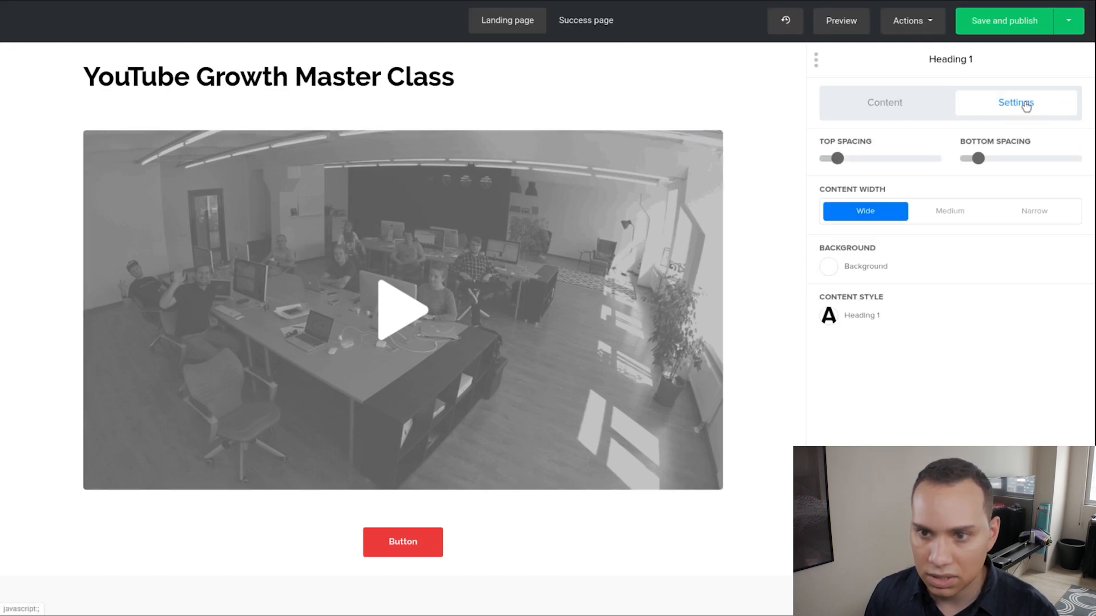
pyautogui.moveTo(981, 162)
pyautogui.moveTo(980, 162); pyautogui.dragTo(974, 163)
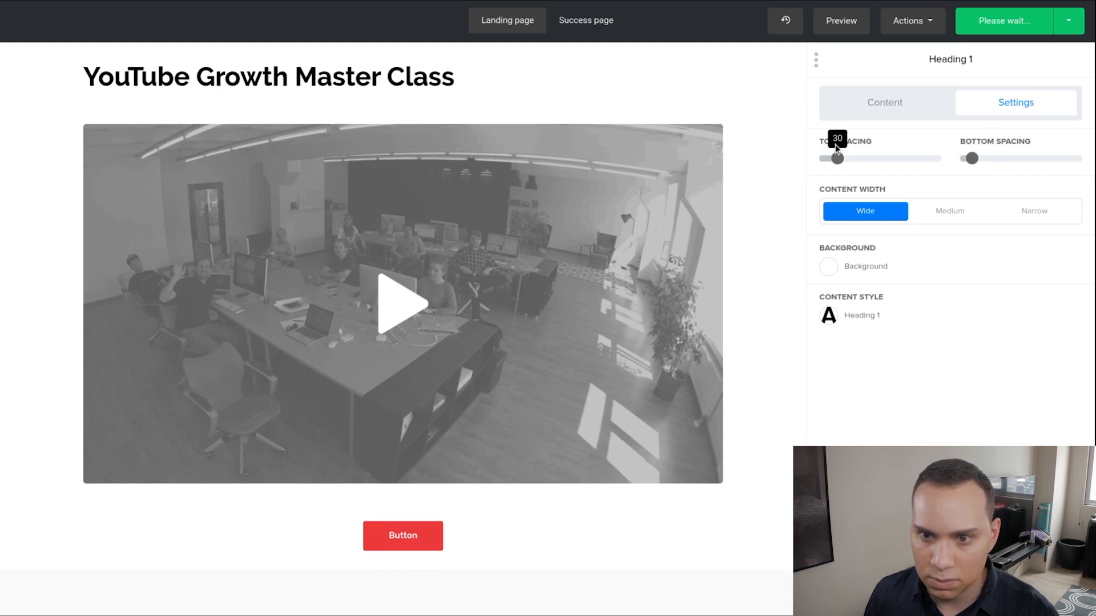
pyautogui.moveTo(838, 159); pyautogui.dragTo(862, 160)
pyautogui.click(952, 213)
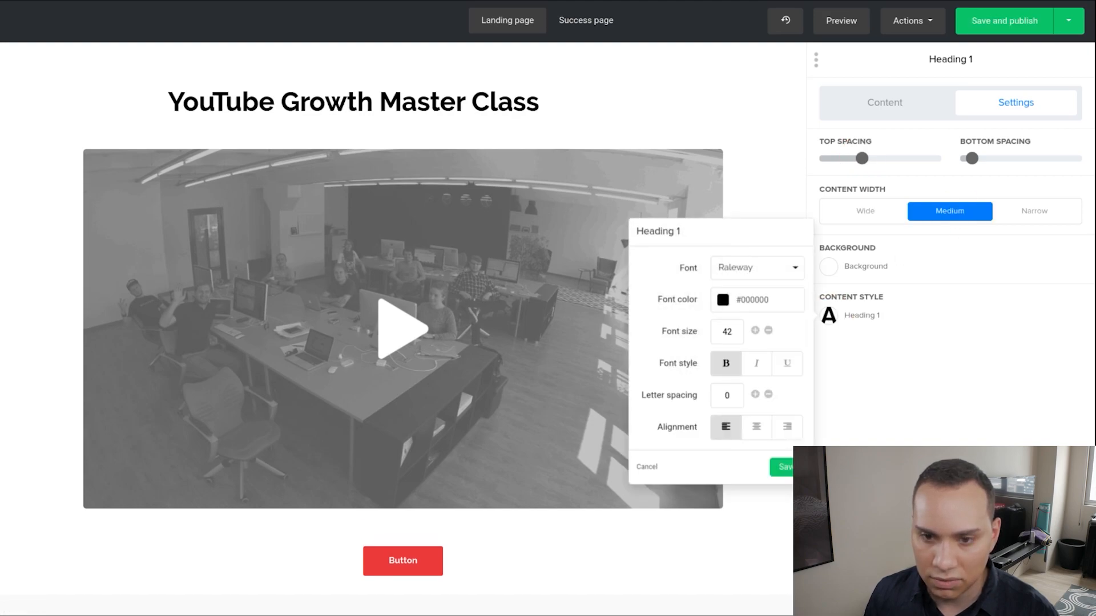
# Step: Center-align the heading, set its font color to red #dc3545, and save the heading style
pyautogui.click(755, 427)
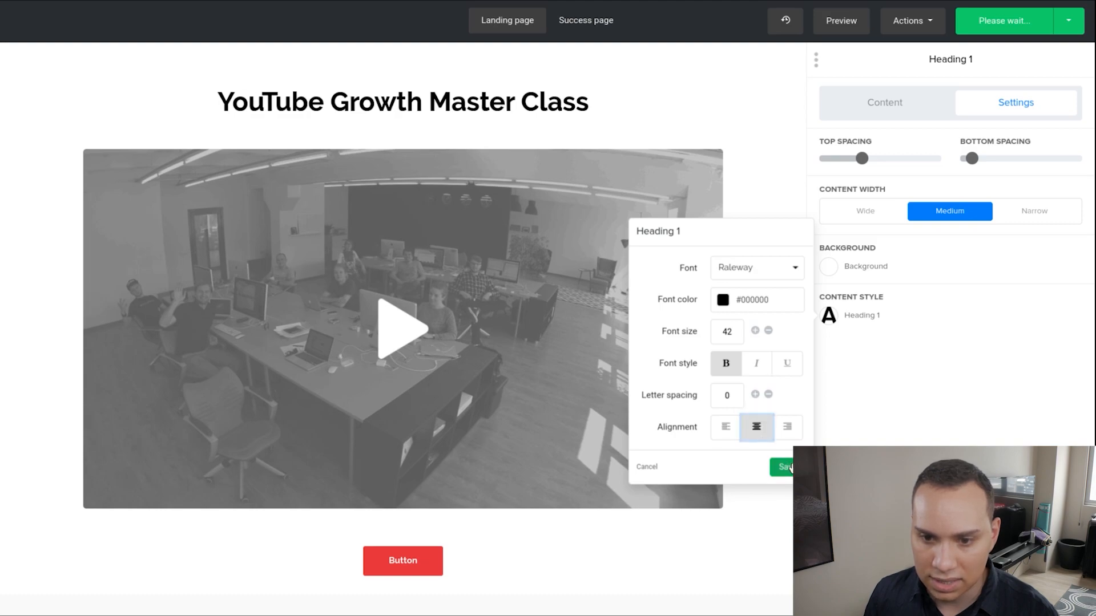
pyautogui.click(720, 301)
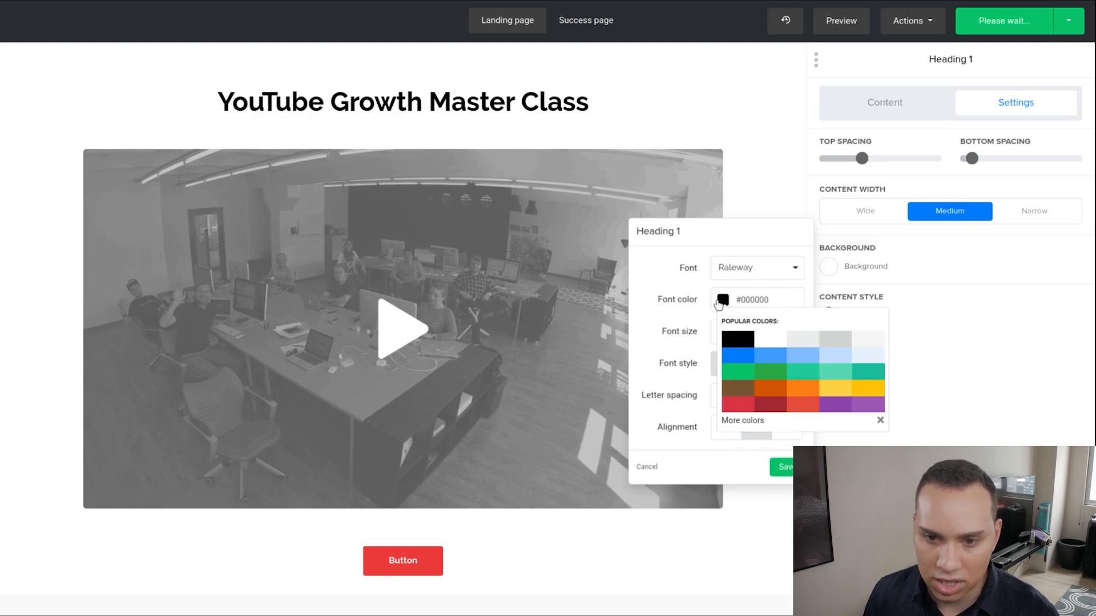
pyautogui.click(744, 406)
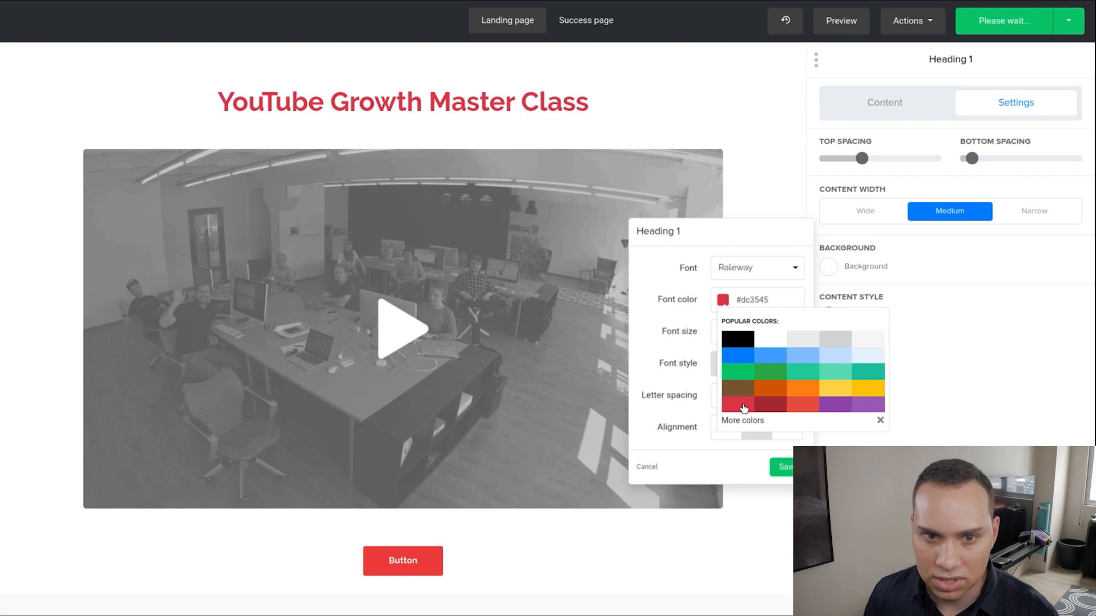
pyautogui.click(785, 468)
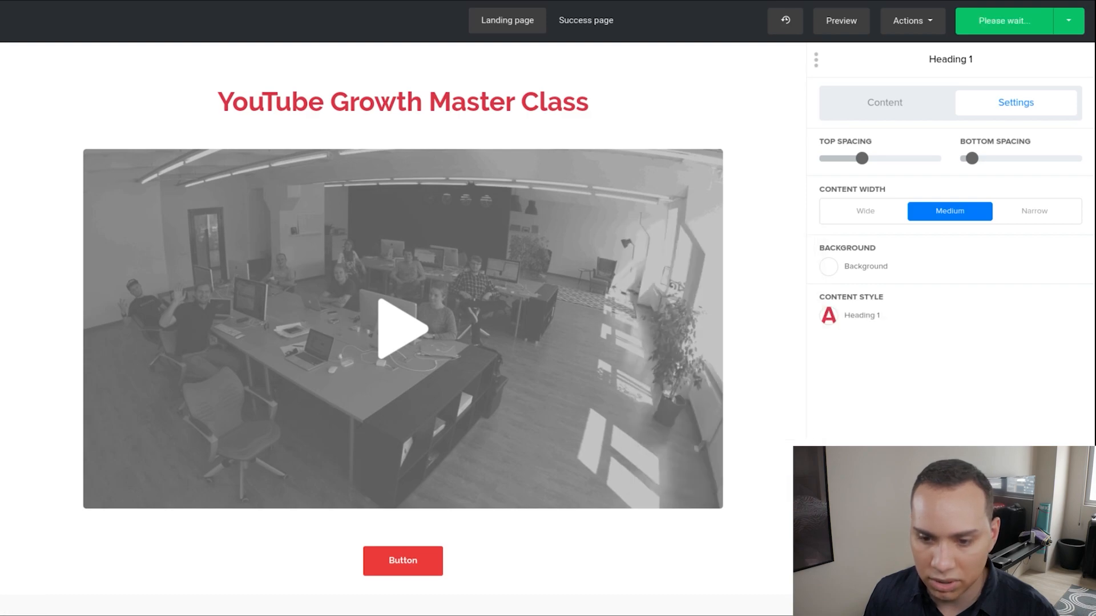
pyautogui.click(580, 323)
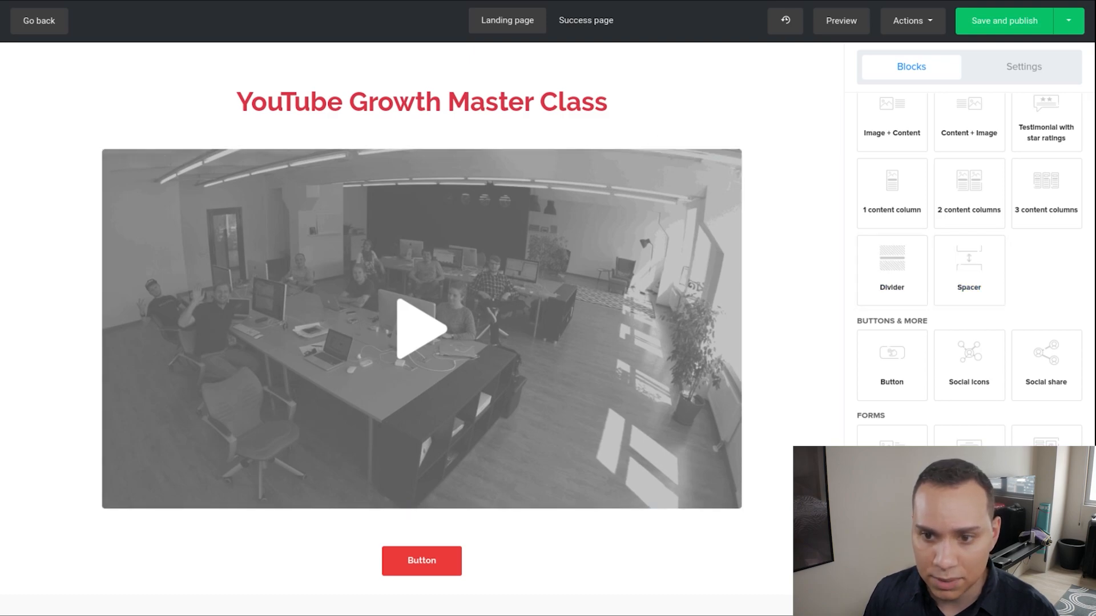
# Step: Open the Video block for editing and set its source to Vimeo
pyautogui.scroll(4, 986, 269)
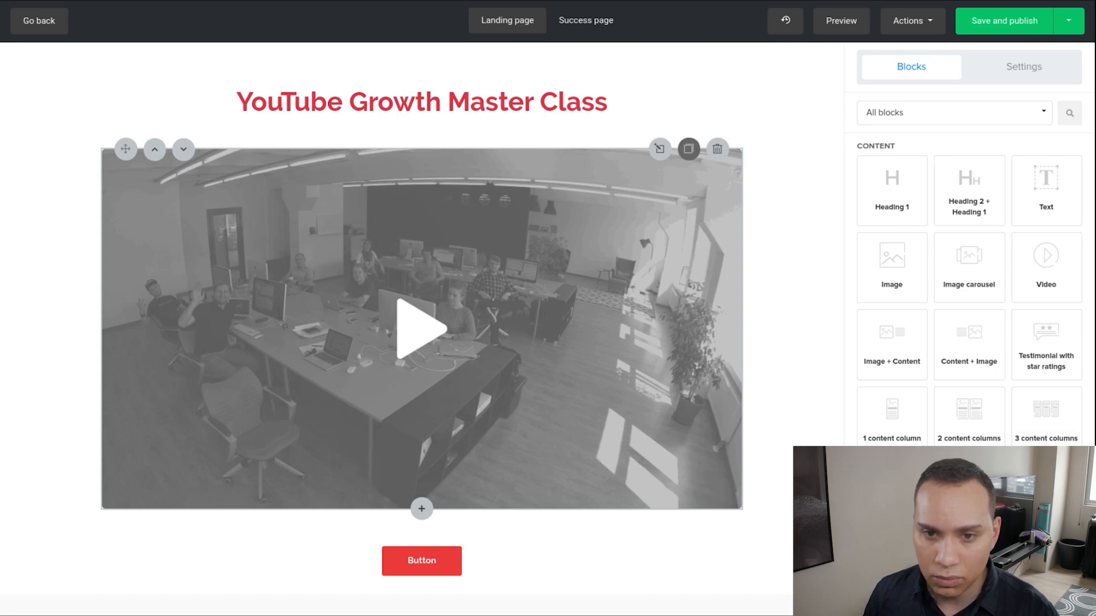
pyautogui.click(660, 149)
pyautogui.click(885, 165)
pyautogui.click(845, 205)
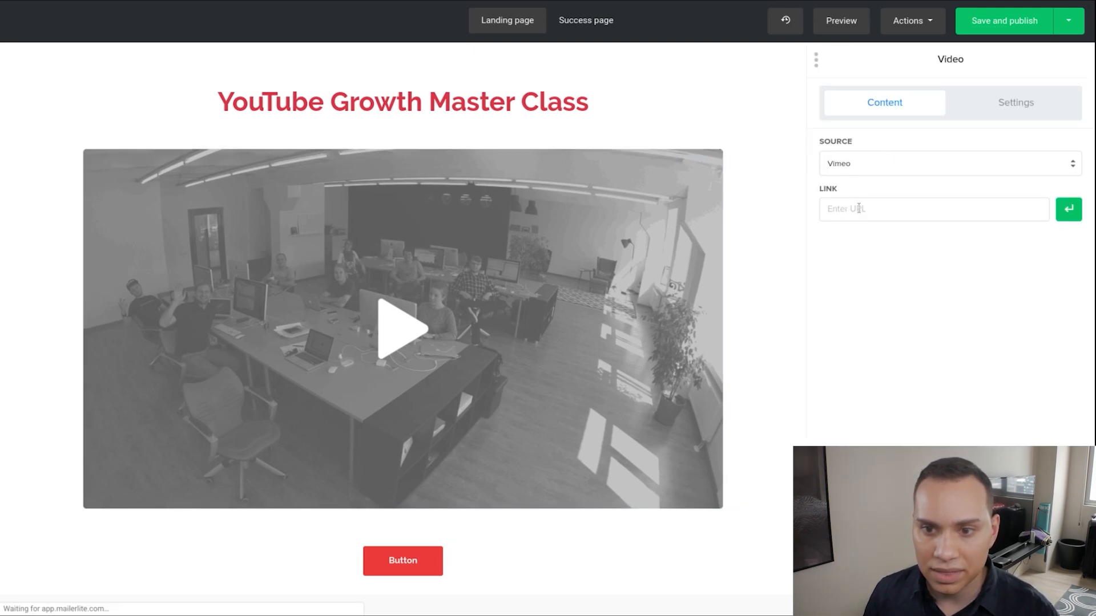
pyautogui.click(859, 210)
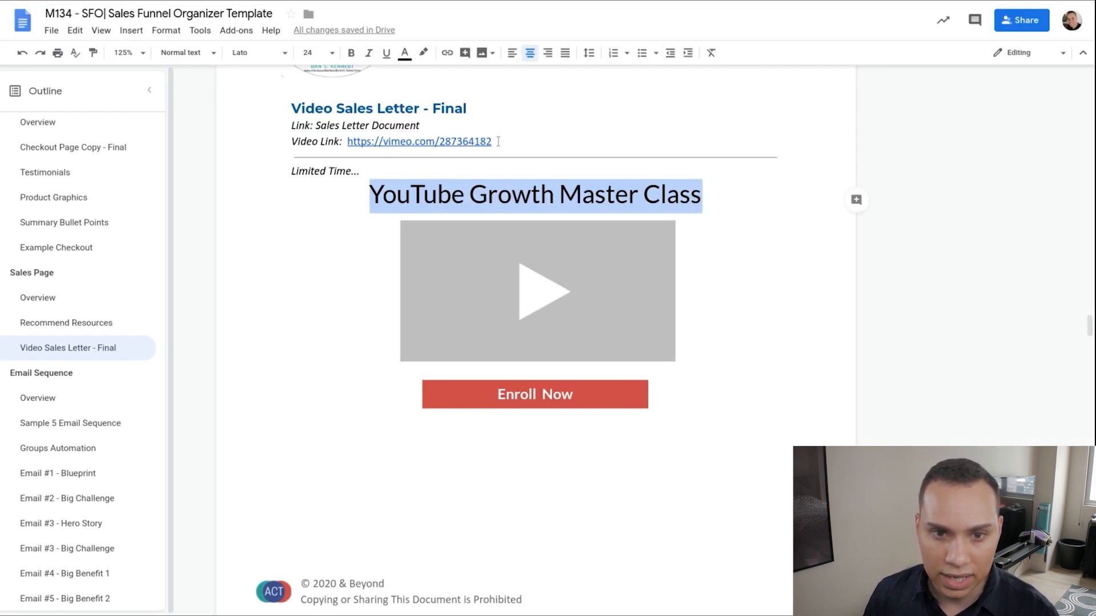
pyautogui.click(498, 141)
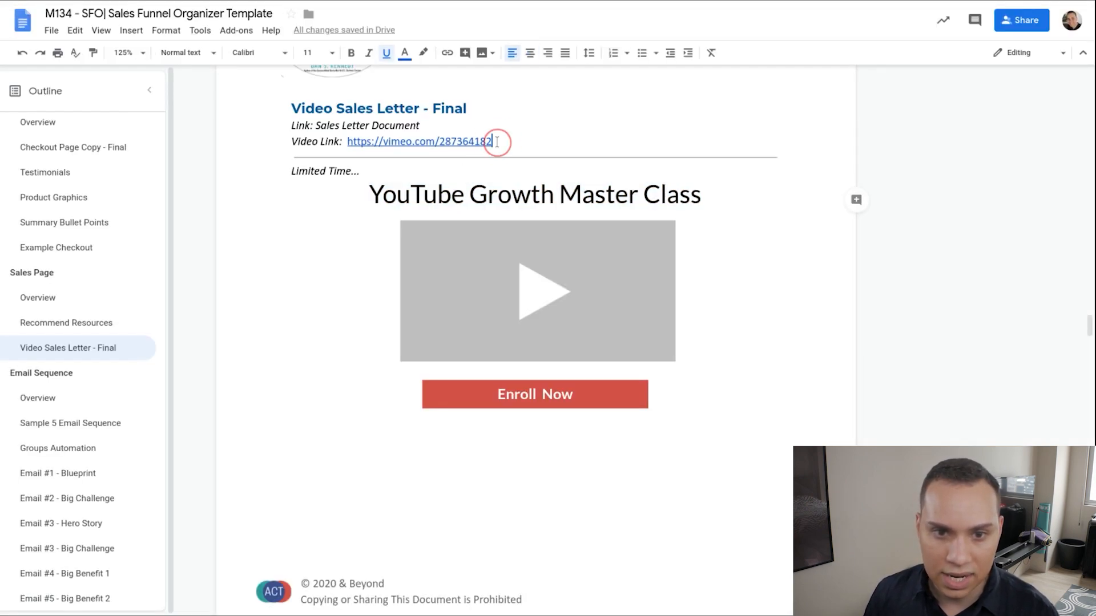
pyautogui.keyDown('shift'); pyautogui.click(344, 141); pyautogui.keyUp('shift')
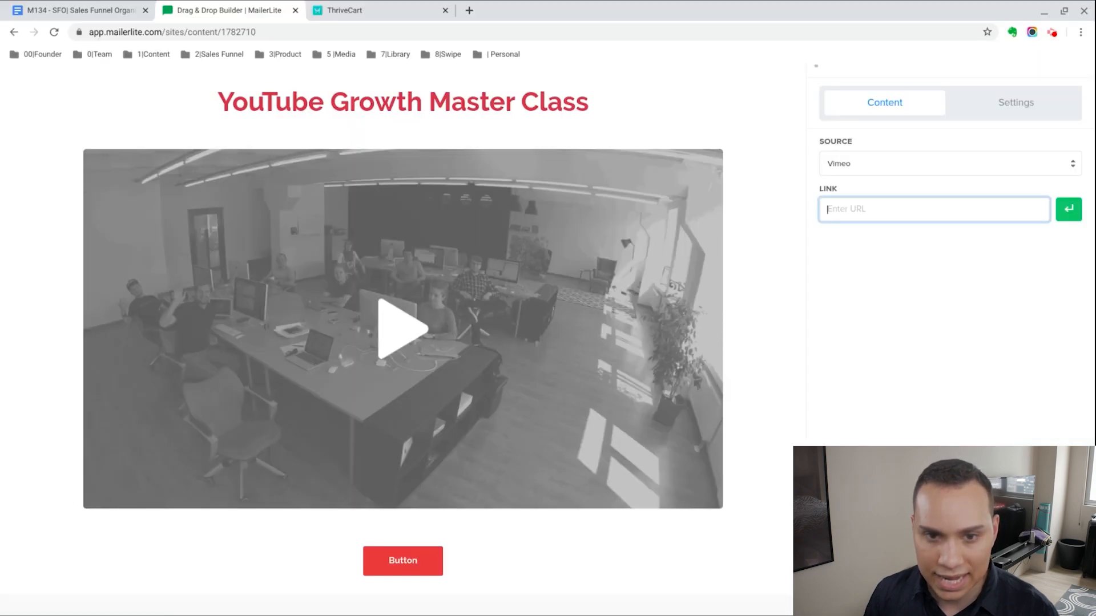
pyautogui.write('https://vimeo.com/287364182')
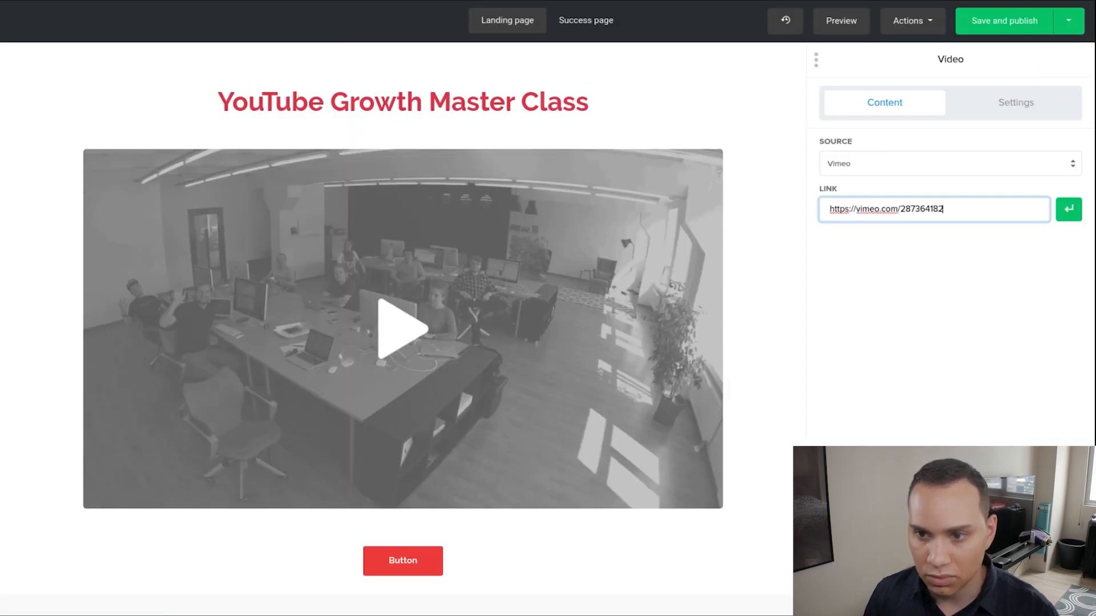
pyautogui.click(1058, 211)
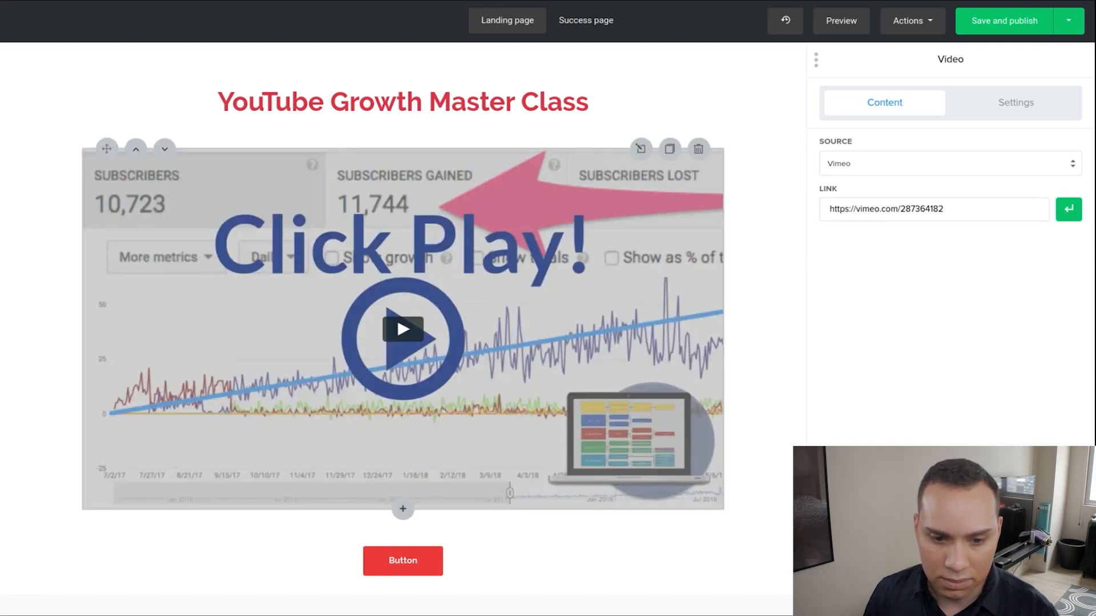
# Step: Change the text of the button below the video to "Enroll Now"
pyautogui.click(403, 565)
pyautogui.click(868, 162)
pyautogui.hotkey('ctrl', 'a')
pyautogui.write('Enroll Now')
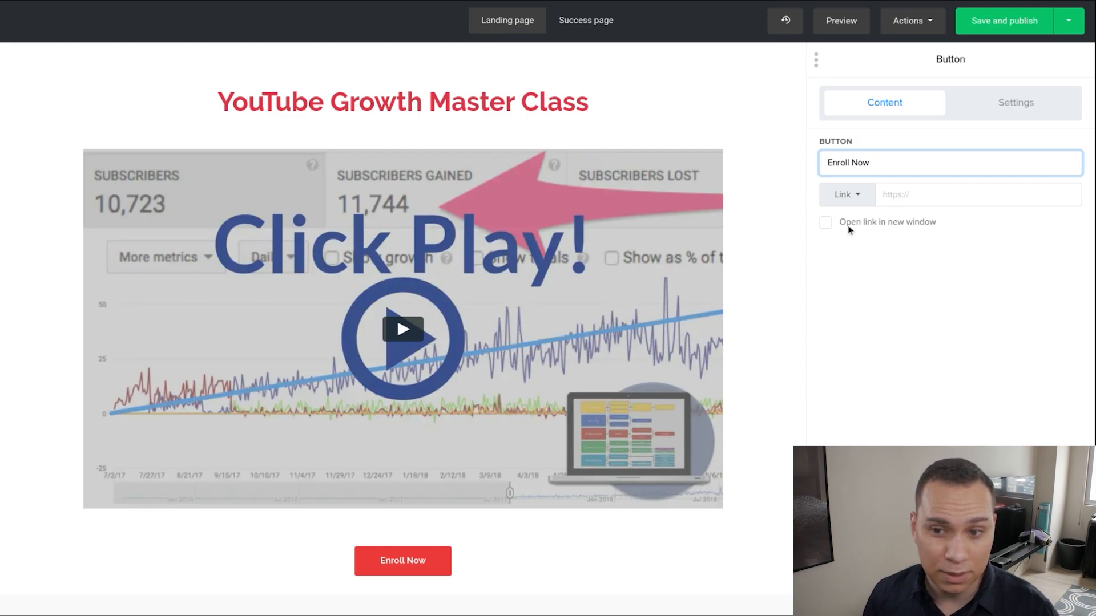
pyautogui.click(913, 591)
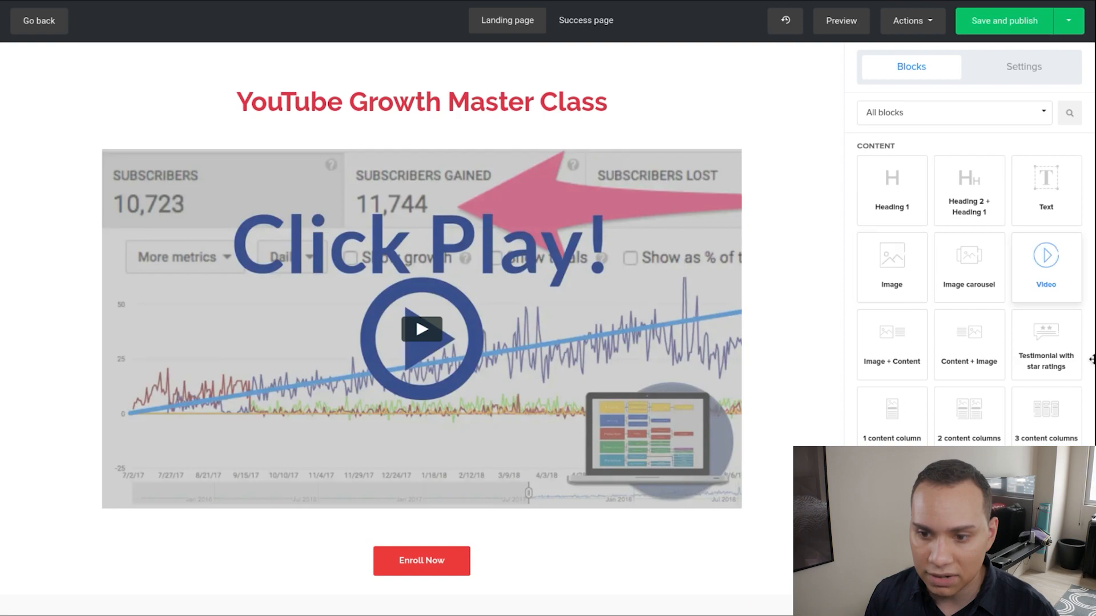
# Step: Reduce the Enroll Now button's top spacing to the minimum and set its font size to 32
pyautogui.scroll(-10, 1002, 358)
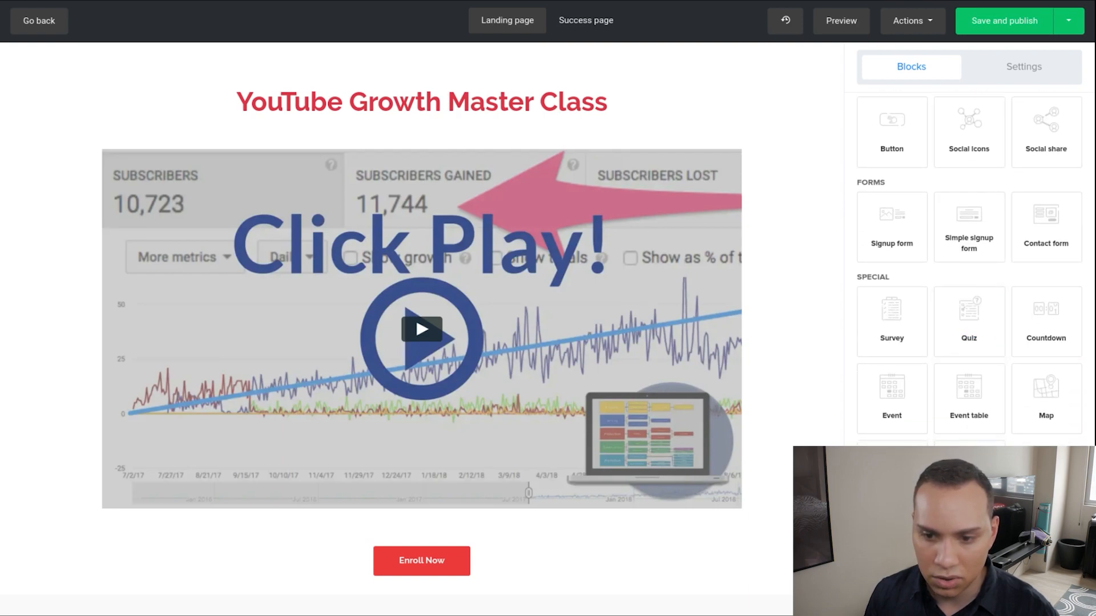
pyautogui.scroll(10, 988, 371)
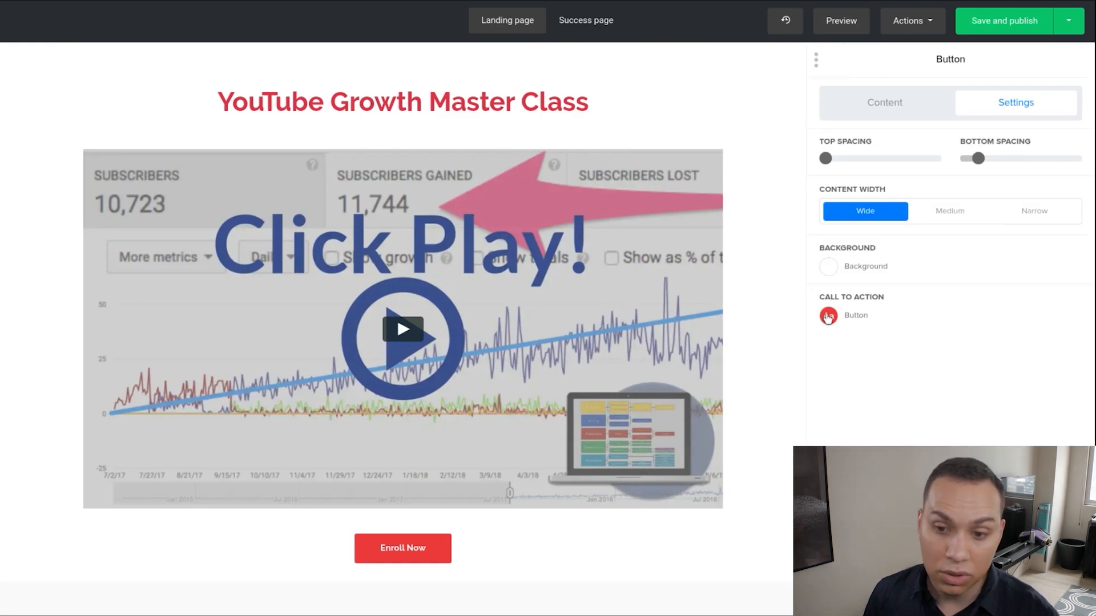
pyautogui.click(830, 316)
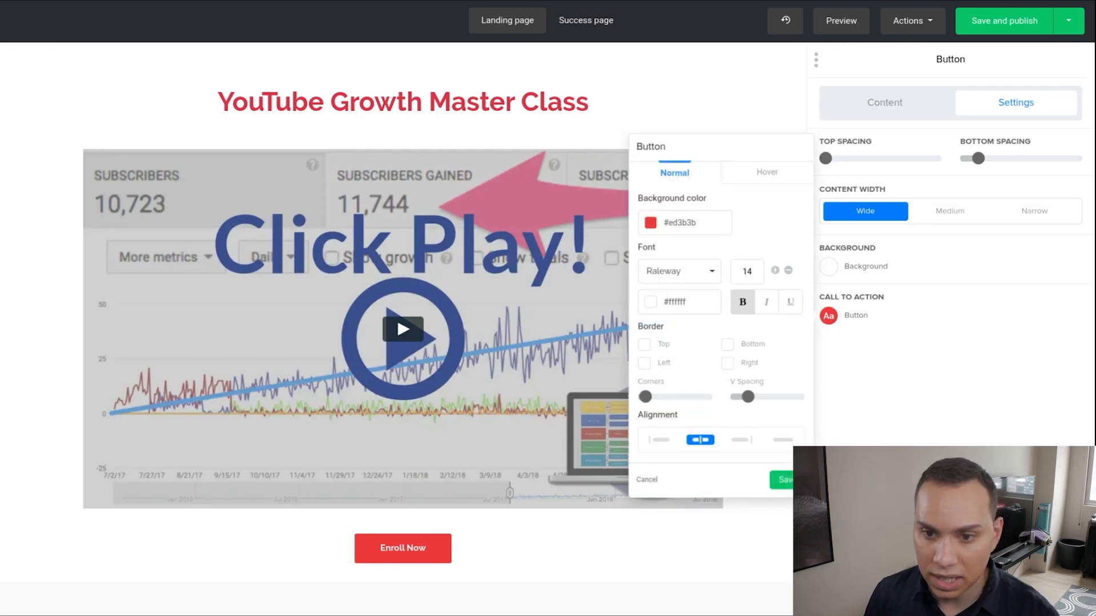
pyautogui.click(775, 270)
pyautogui.click(776, 270)
pyautogui.click(776, 270)
pyautogui.click(775, 270)
pyautogui.click(775, 270)
pyautogui.click(776, 271)
pyautogui.click(776, 271)
pyautogui.click(776, 272)
pyautogui.click(775, 272)
pyautogui.doubleClick(776, 271)
pyautogui.doubleClick(776, 271)
pyautogui.doubleClick(775, 272)
pyautogui.doubleClick(775, 272)
pyautogui.click(776, 271)
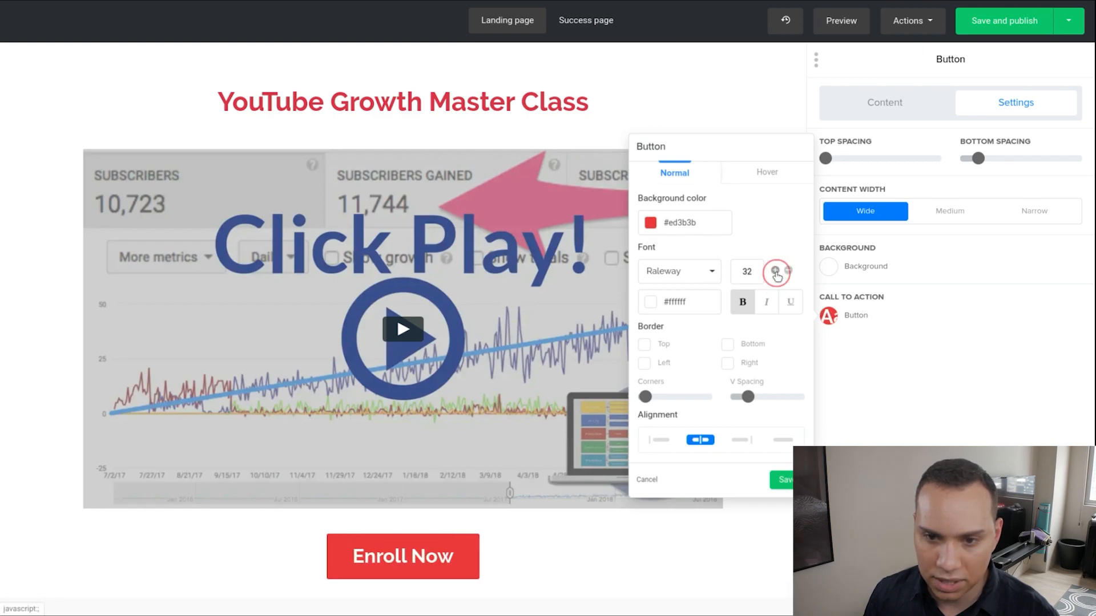
# Step: Try full-width alignment on the Enroll Now button, return it to centered, and save the button style
pyautogui.click(771, 443)
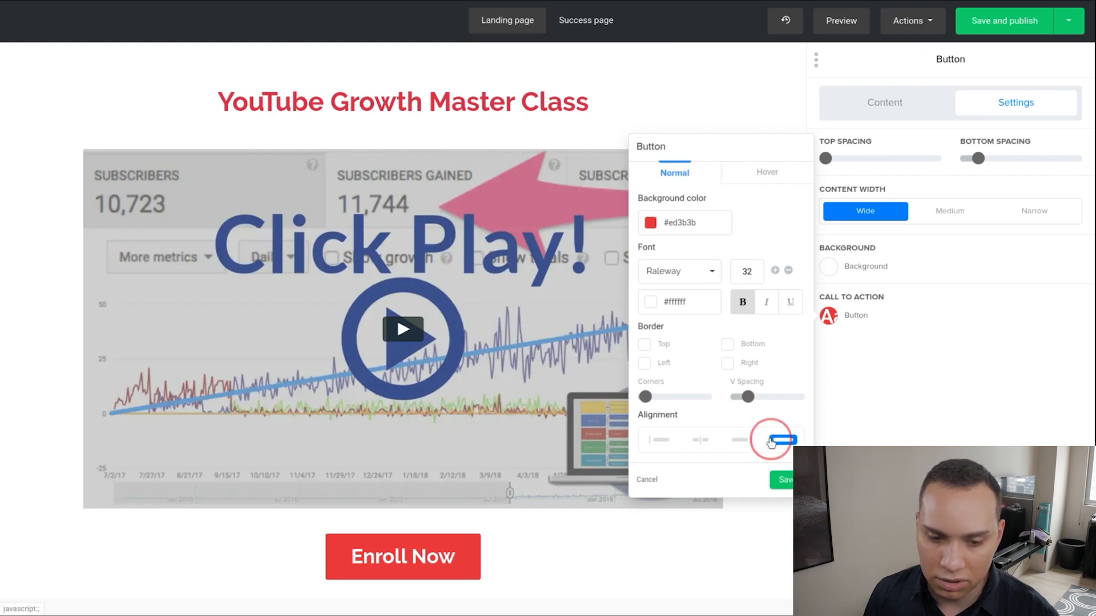
pyautogui.click(703, 440)
pyautogui.click(783, 480)
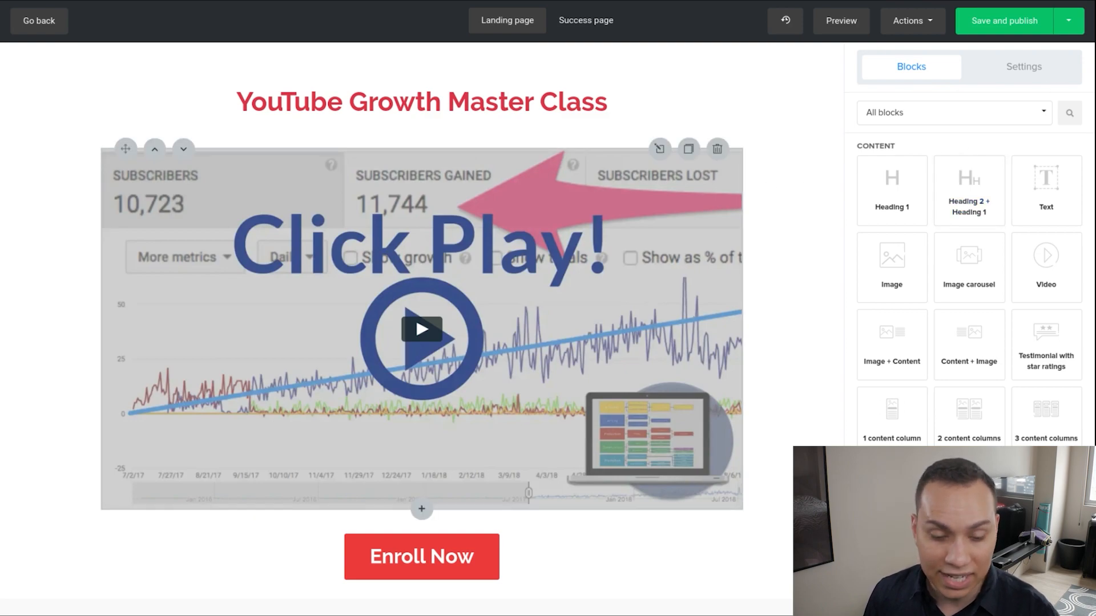
# Step: Save and publish the page content, and set its URL to the custom blueprint domain with the path "m134-limited-time-offer"
pyautogui.click(1007, 27)
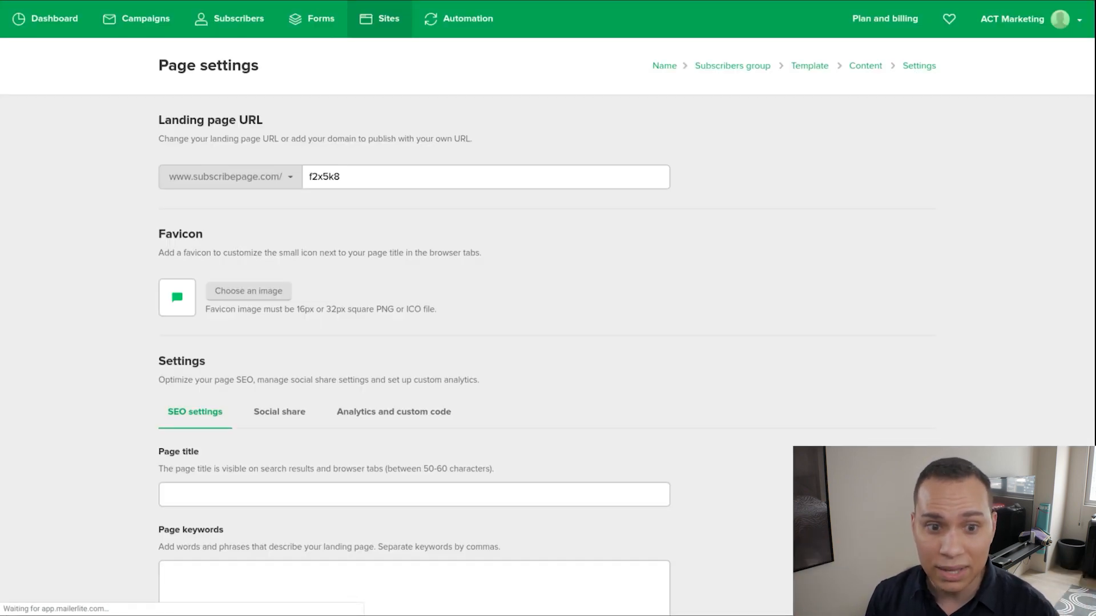
pyautogui.click(294, 180)
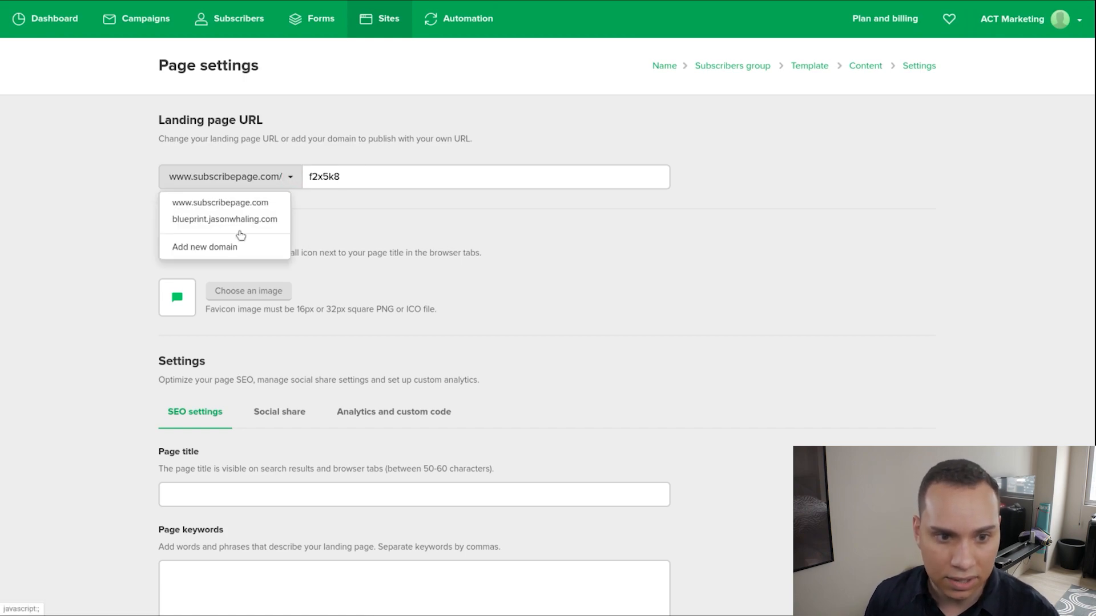
pyautogui.click(238, 219)
pyautogui.doubleClick(393, 172)
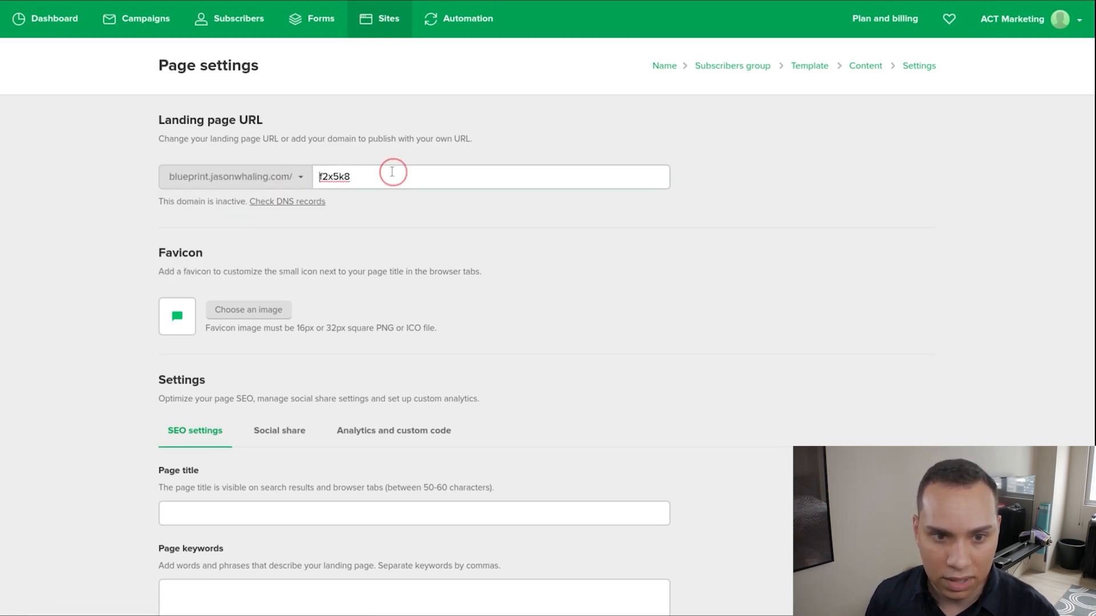
pyautogui.write('m134-limited-time-offer')
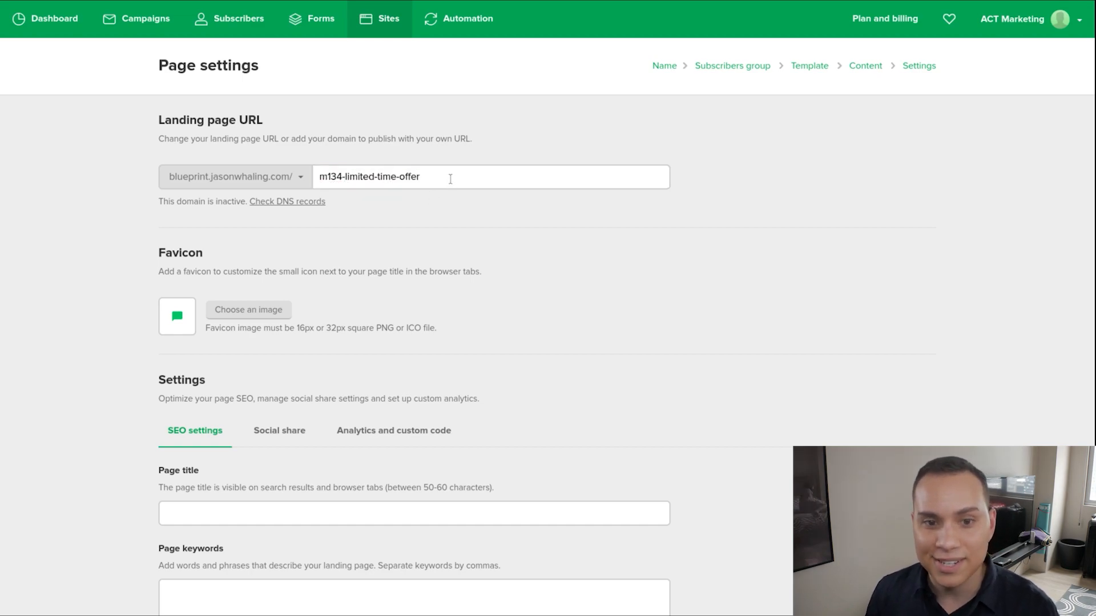
# Step: Set the page's favicon to the image "ACT_ Logo - 55x35.png" from the file manager
pyautogui.click(255, 311)
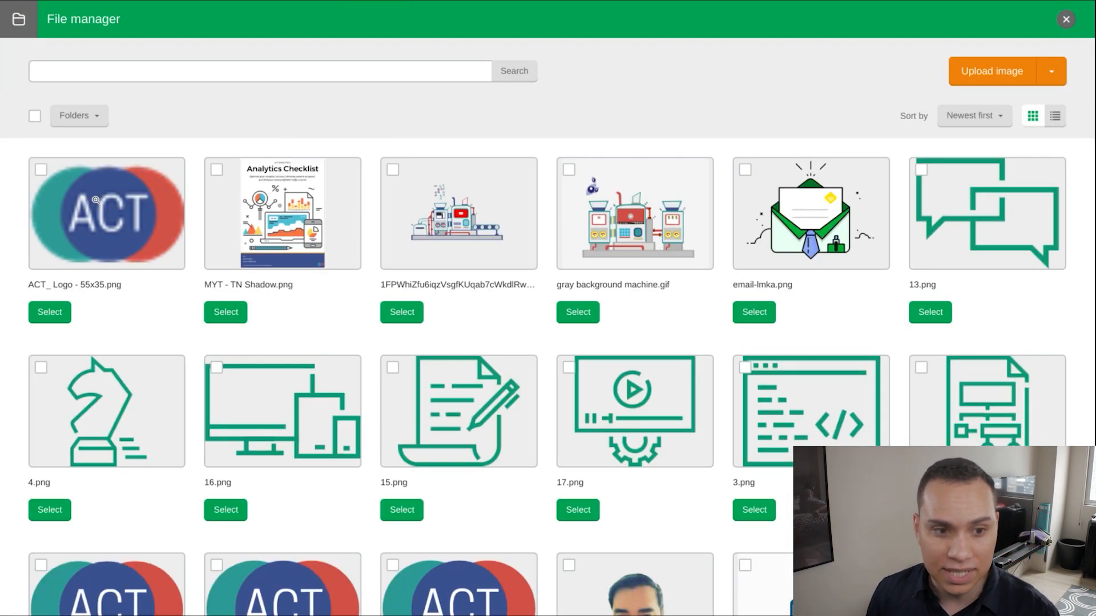
pyautogui.click(44, 217)
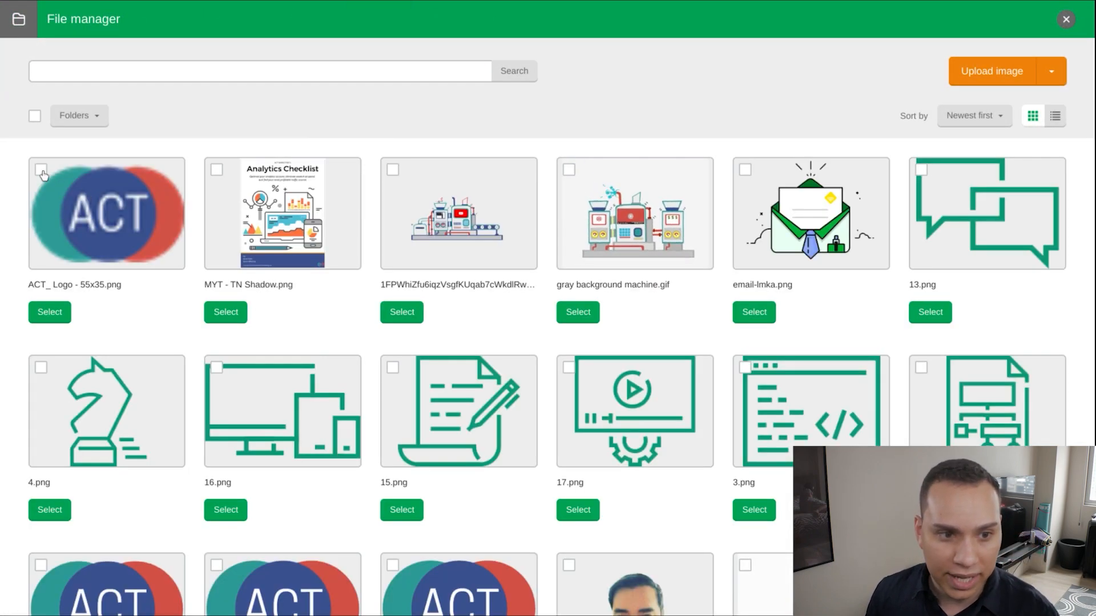
pyautogui.click(49, 311)
# Step: Check the page's analytics and custom code options and its SEO settings, then save the page settings
pyautogui.scroll(-5, 571, 323)
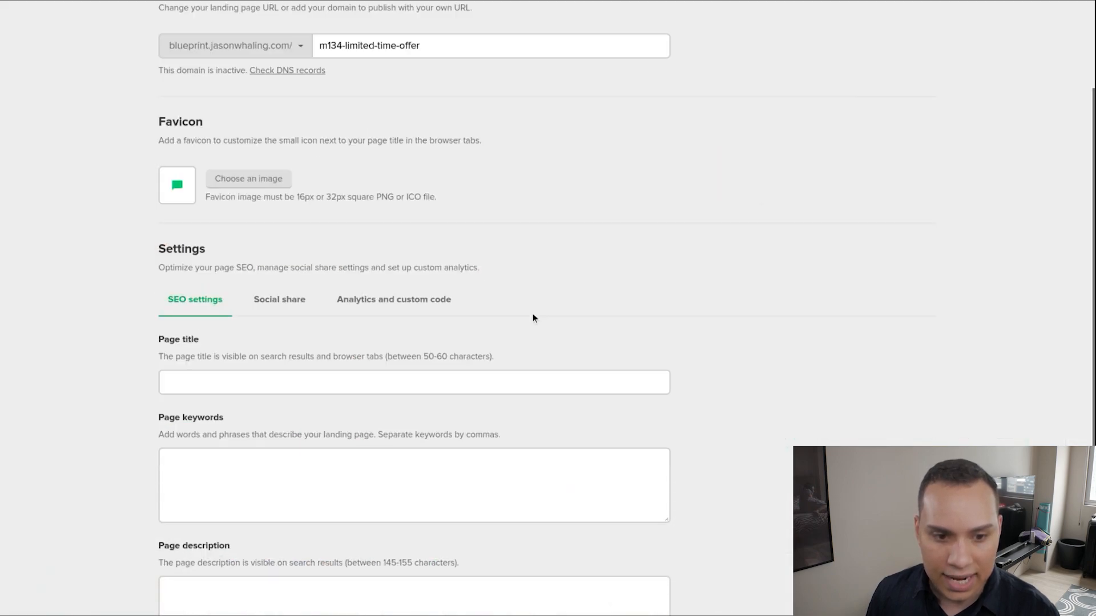
pyautogui.click(417, 146)
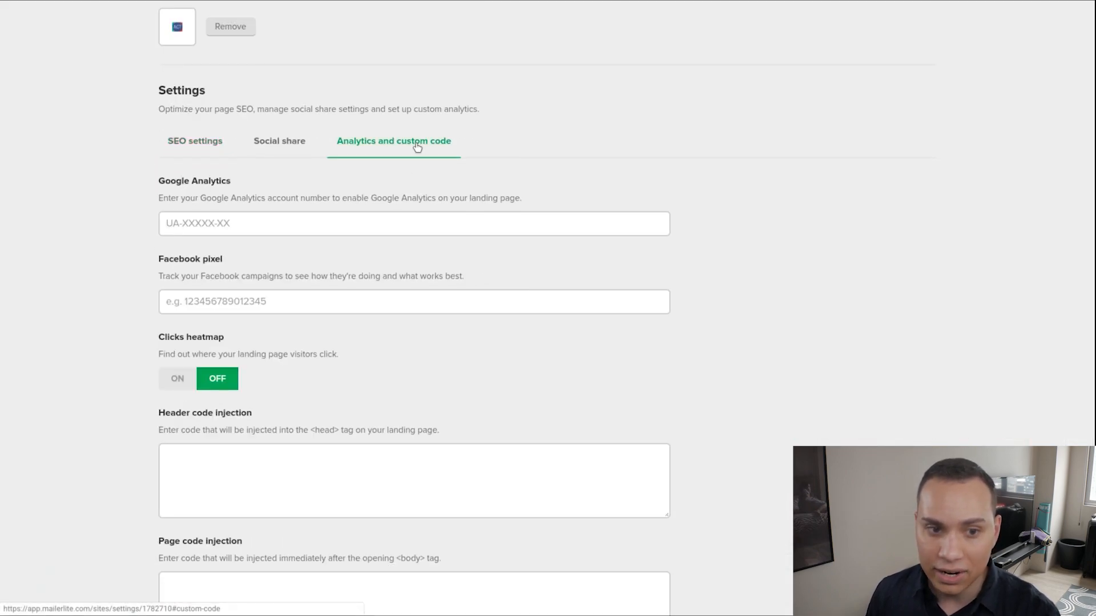
pyautogui.click(195, 141)
pyautogui.scroll(-1, 710, 280)
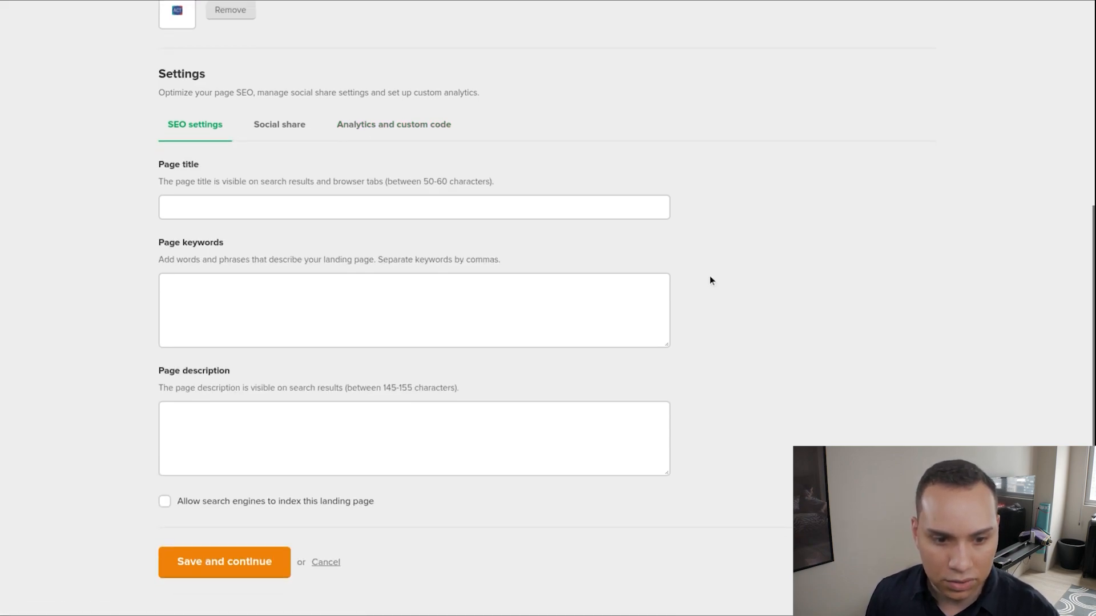
pyautogui.click(227, 573)
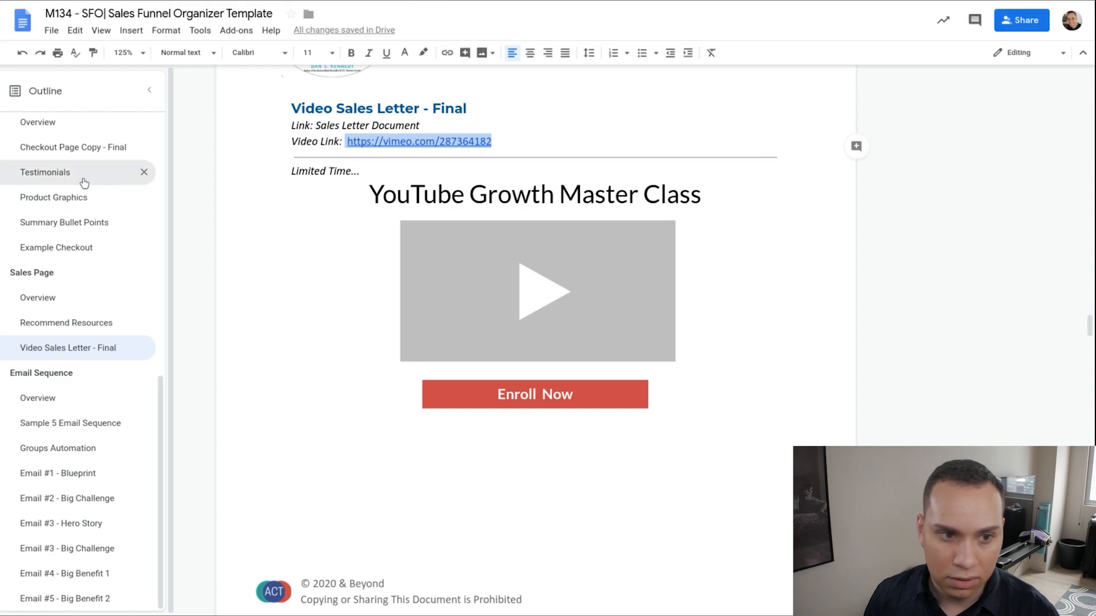
# Step: In the organizer template, correct the "Funnel Links" heading spelling and enter the custom-domain URL ending in "m134-limited-time-offer" in the Sales Page row
pyautogui.scroll(5, 84, 186)
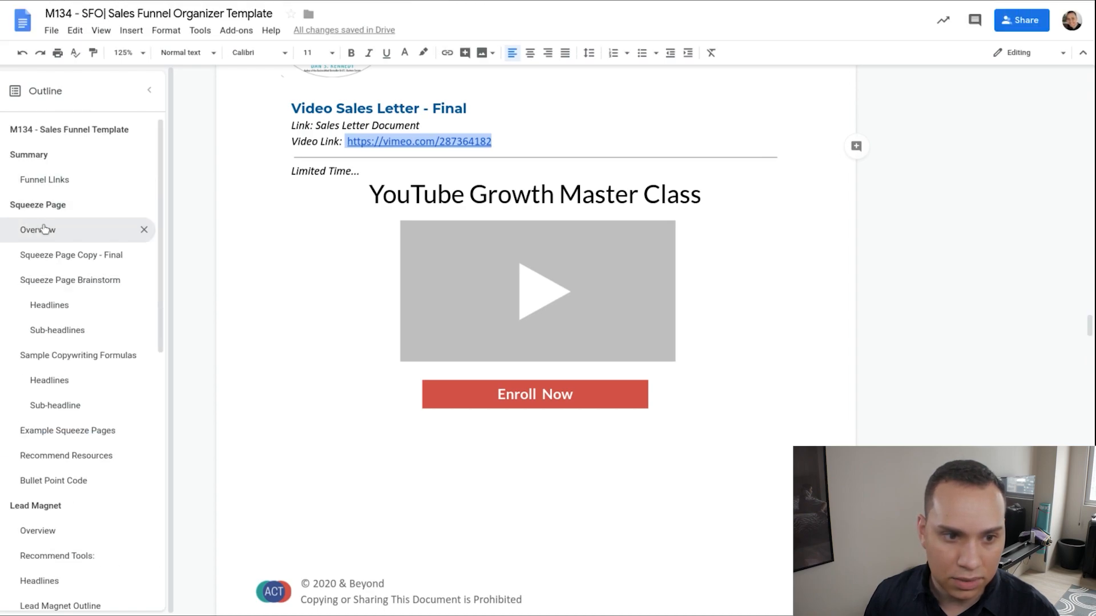
pyautogui.click(49, 178)
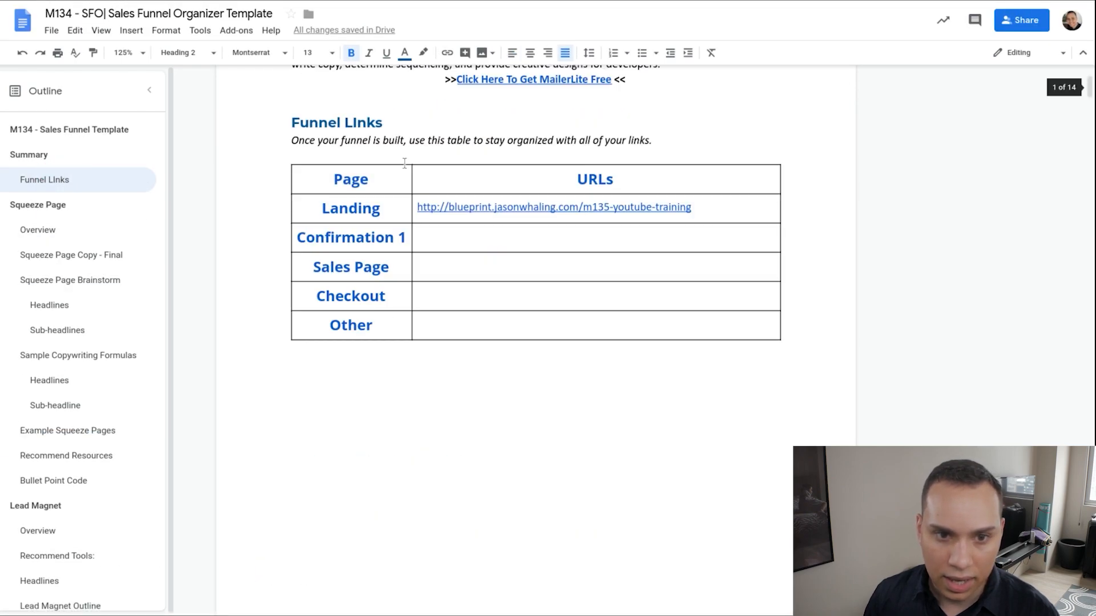
pyautogui.click(358, 122)
pyautogui.press('BackSpace')
pyautogui.write('i')
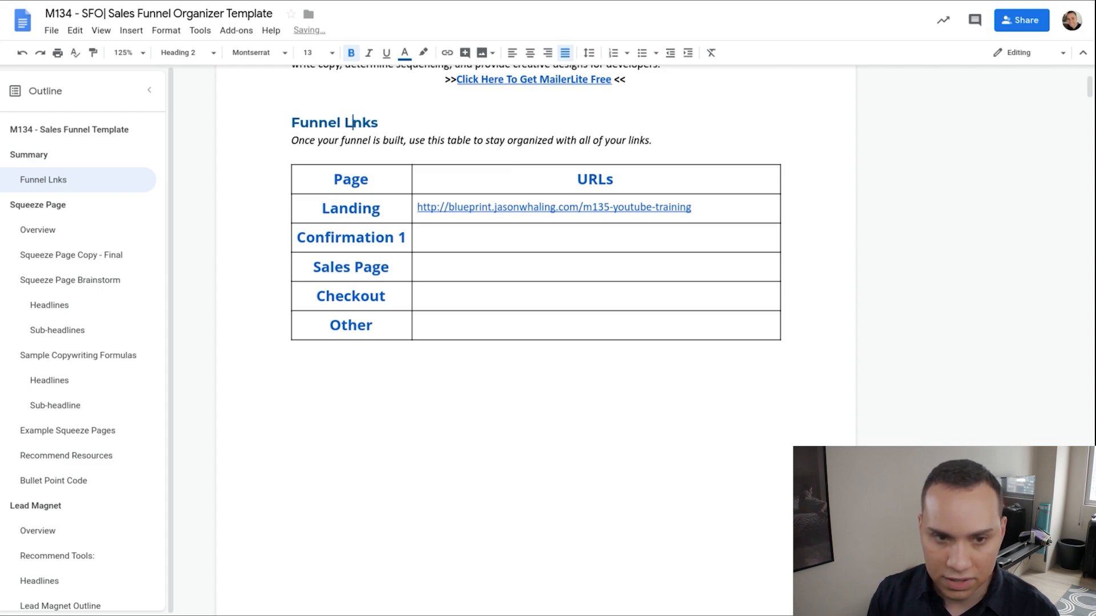
pyautogui.click(456, 266)
pyautogui.write('http://blueprint.jasonwhaling.com/m134-limited-time-offer')
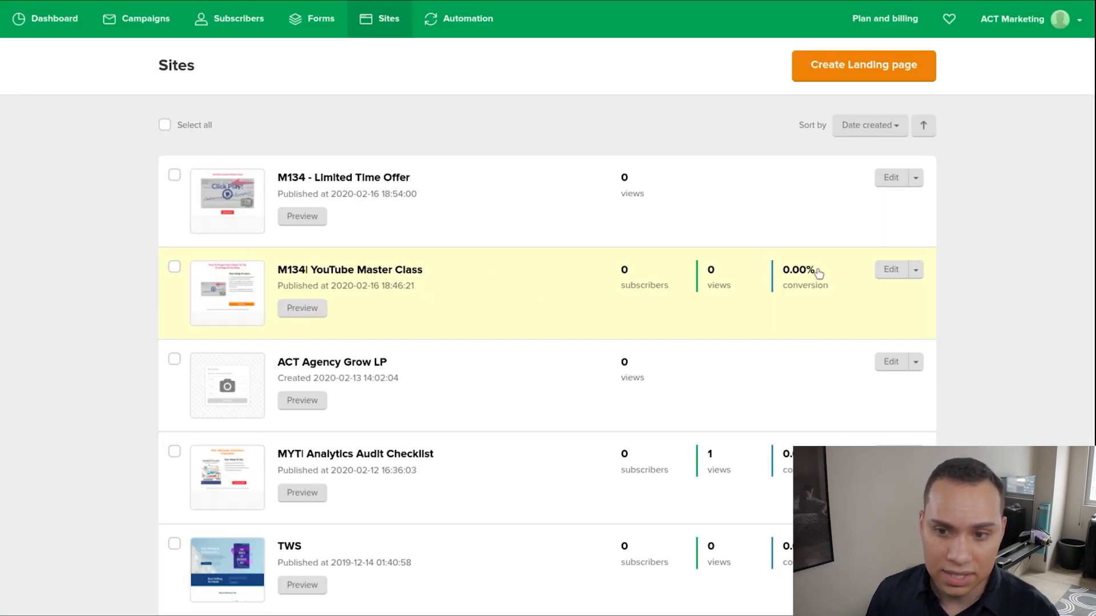
# Step: In MailerLite, review the signup form content of the "M134| YouTube Master Class" landing page, and save and update the page
pyautogui.click(889, 272)
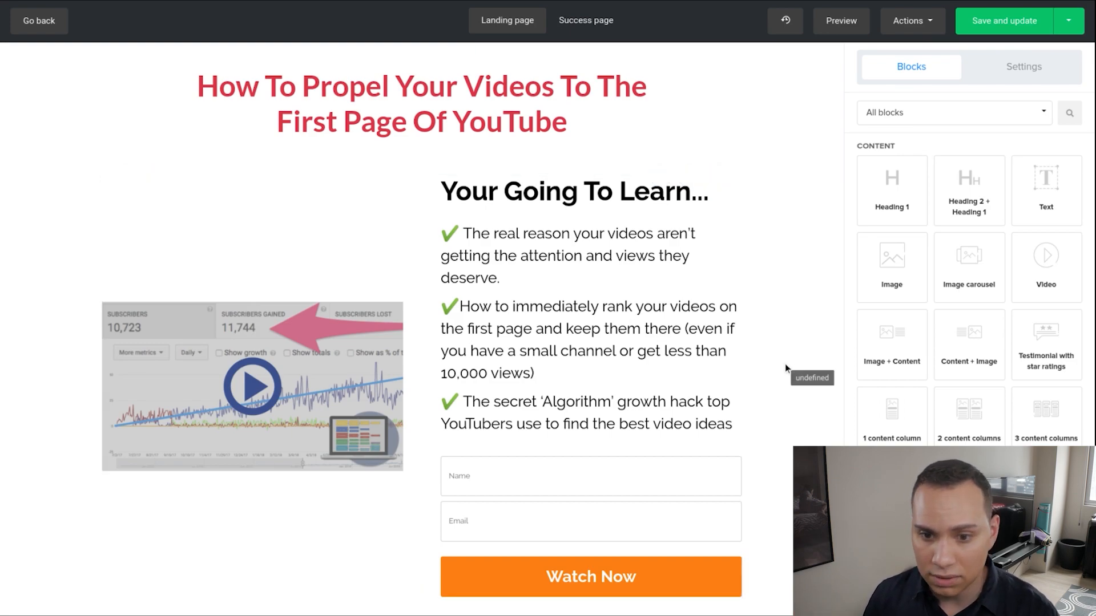
pyautogui.click(650, 533)
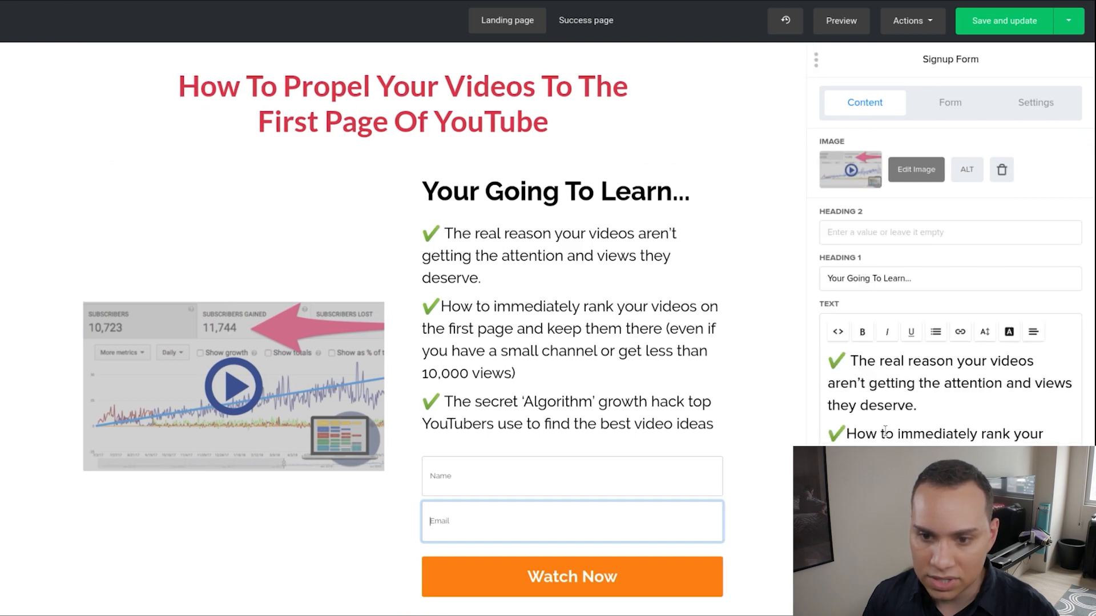
pyautogui.scroll(-1, 877, 410)
pyautogui.scroll(-2, 877, 410)
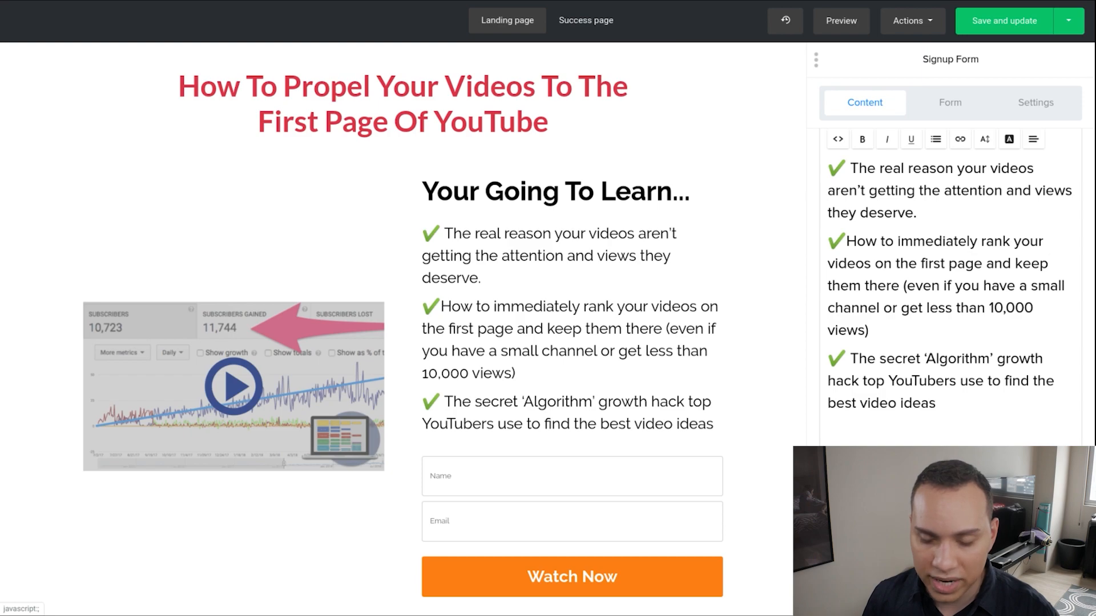
pyautogui.scroll(-1, 950, 285)
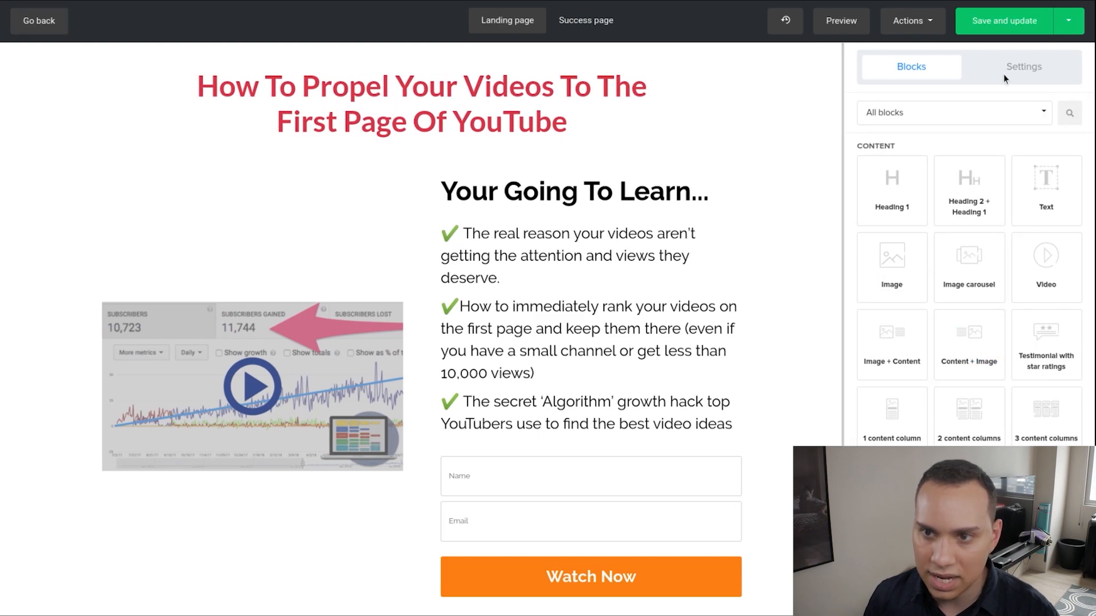
pyautogui.click(1001, 24)
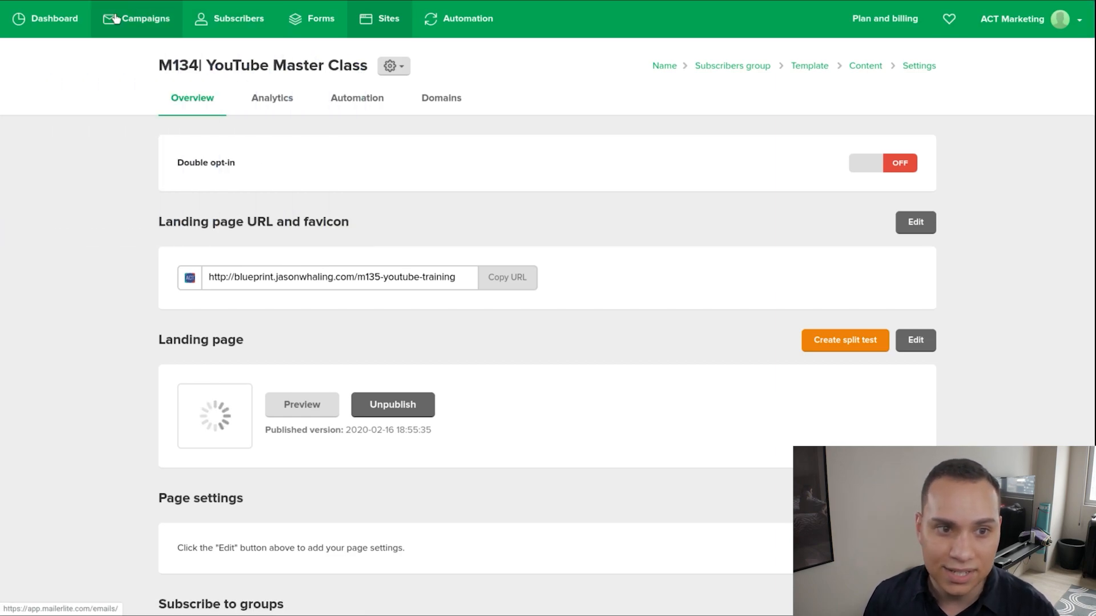
# Step: Open the automation workflows, and review the Email Sequence section with its sample five emails in the Google Docs organizer template
pyautogui.click(469, 23)
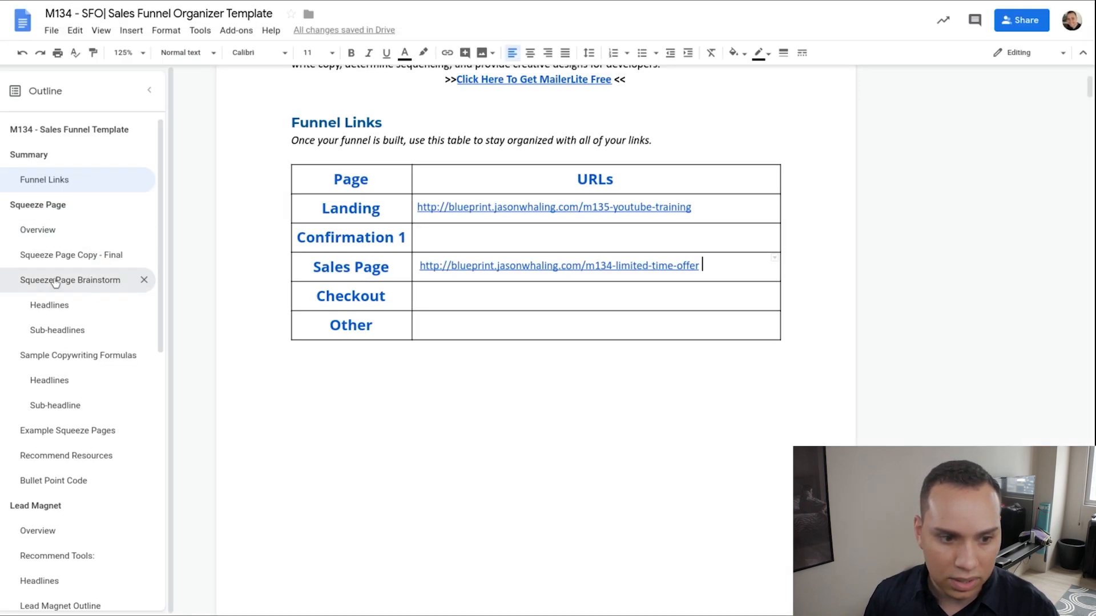
pyautogui.scroll(-9, 56, 281)
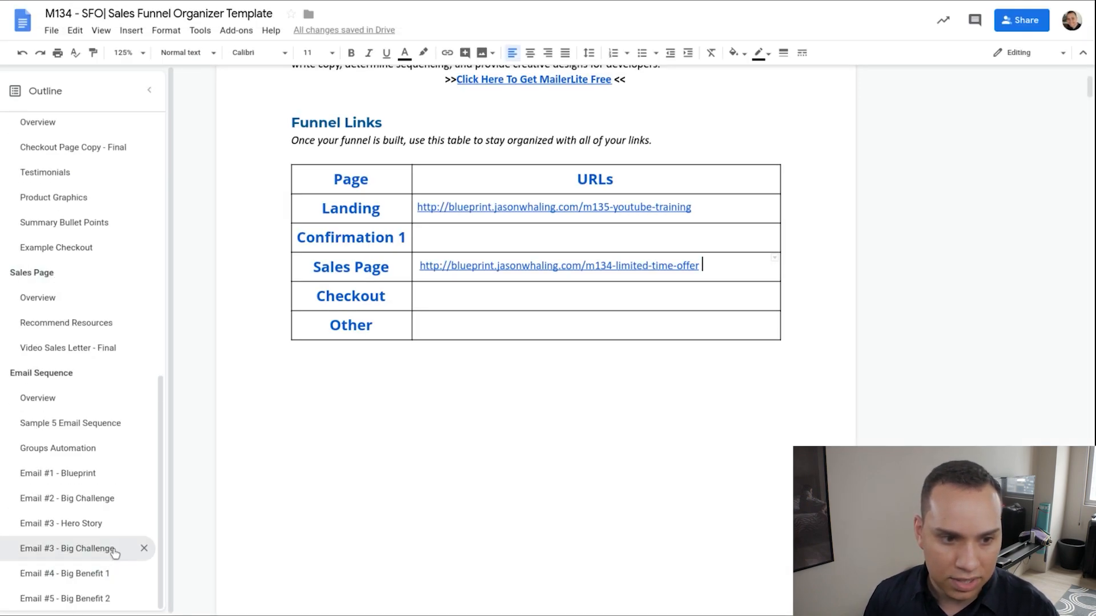
pyautogui.click(41, 373)
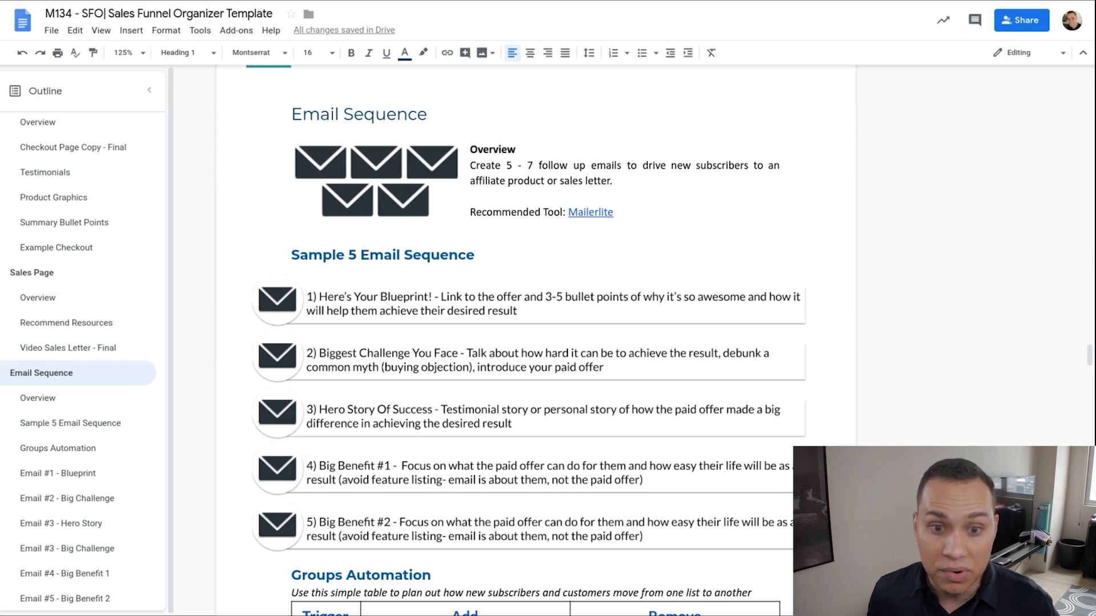
pyautogui.scroll(-3, 705, 267)
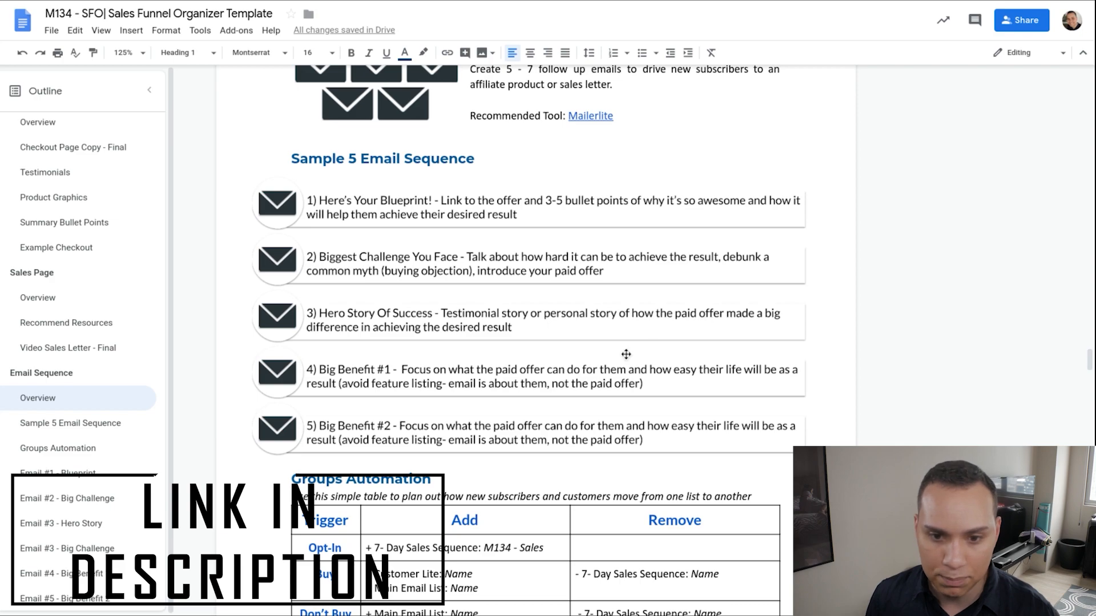
pyautogui.scroll(5, 713, 353)
pyautogui.scroll(-1, 714, 353)
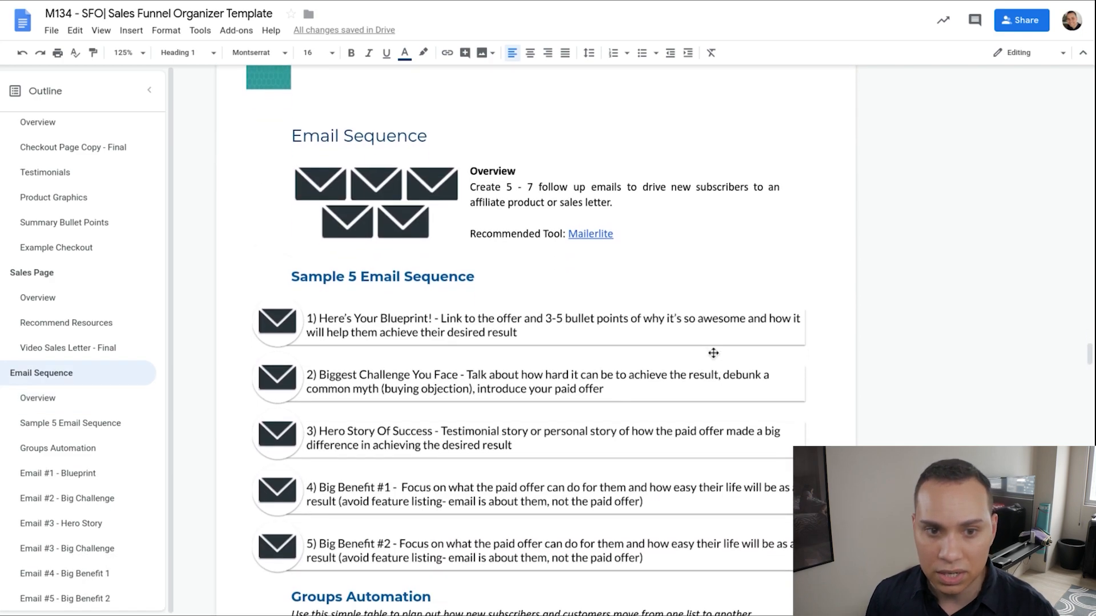
pyautogui.scroll(-2, 529, 343)
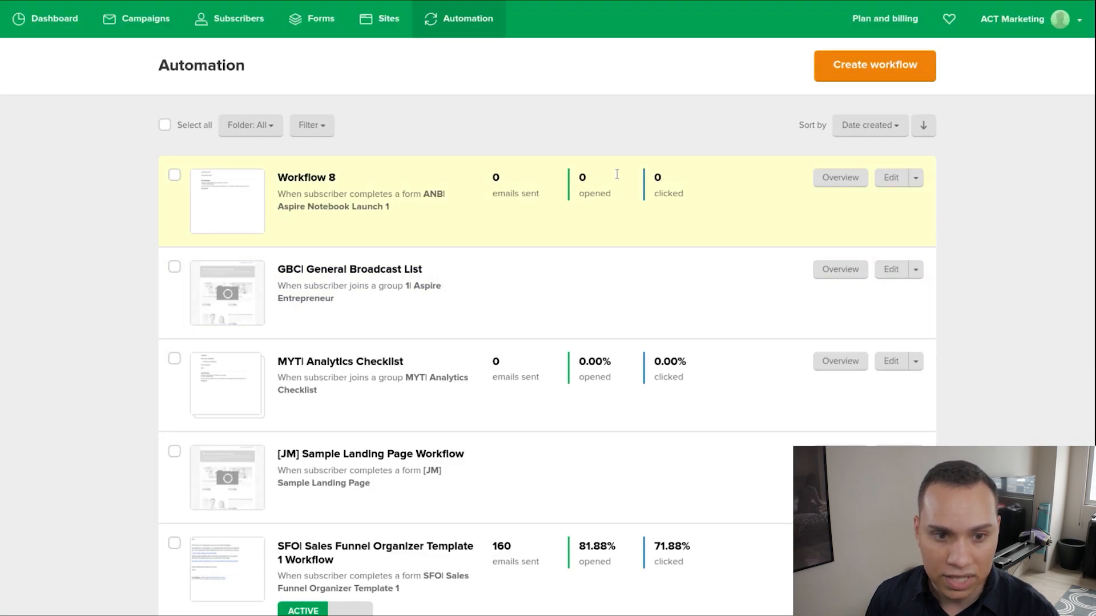
# Step: Create a new MailerLite automation workflow and name it "M134| Welcome Rapport Sequence"
pyautogui.click(865, 66)
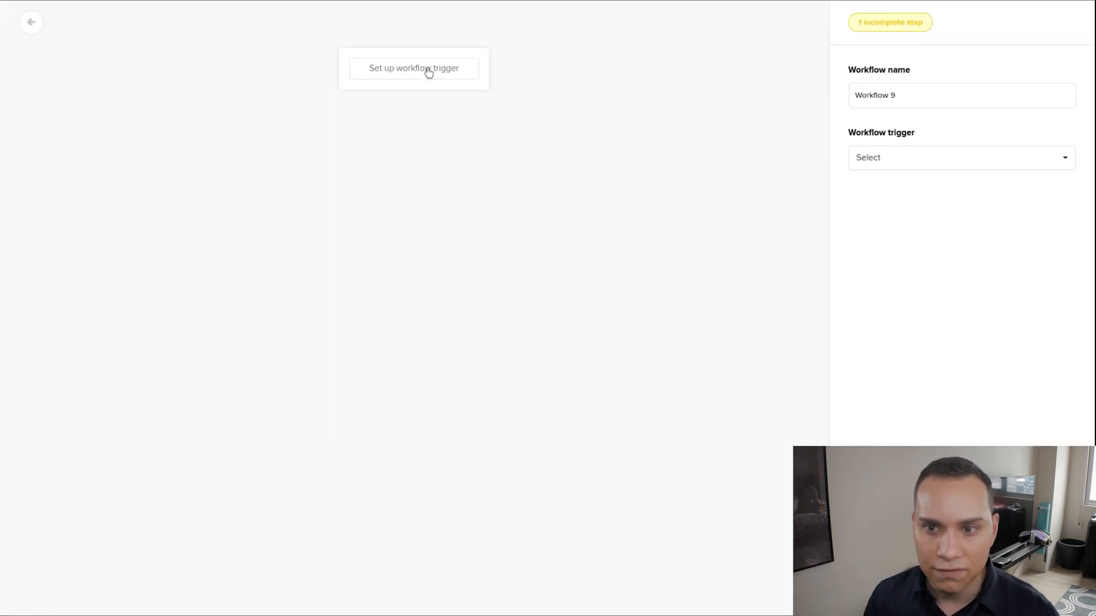
pyautogui.tripleClick(935, 97)
pyautogui.write('M134| Welcome Rapport Sequence')
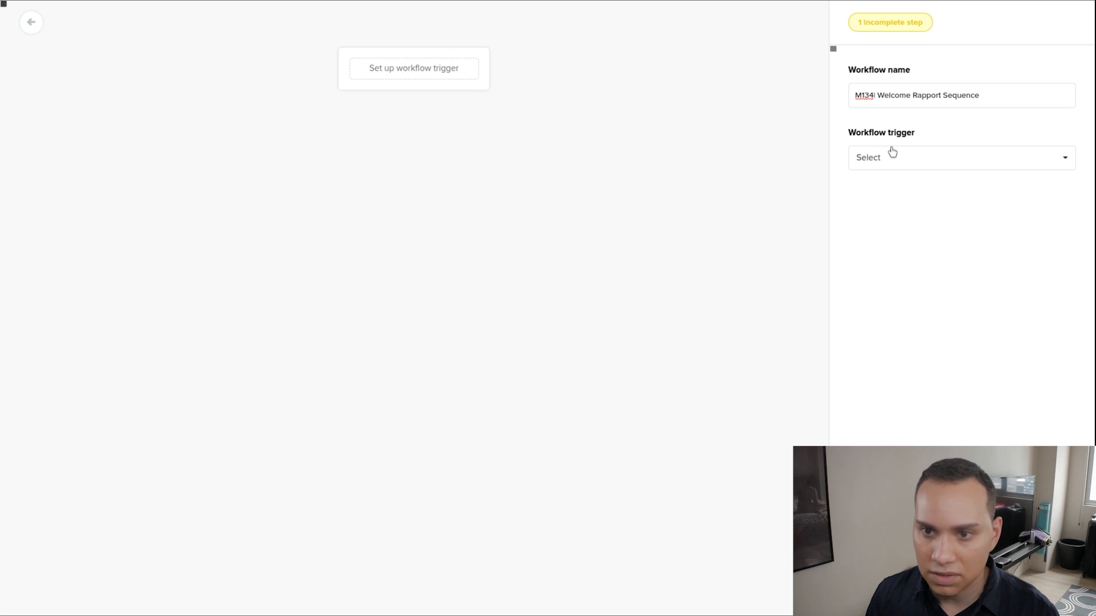
# Step: Set the workflow trigger to "When subscriber joins a group" with the group "M134 - Sales", and save it
pyautogui.click(891, 155)
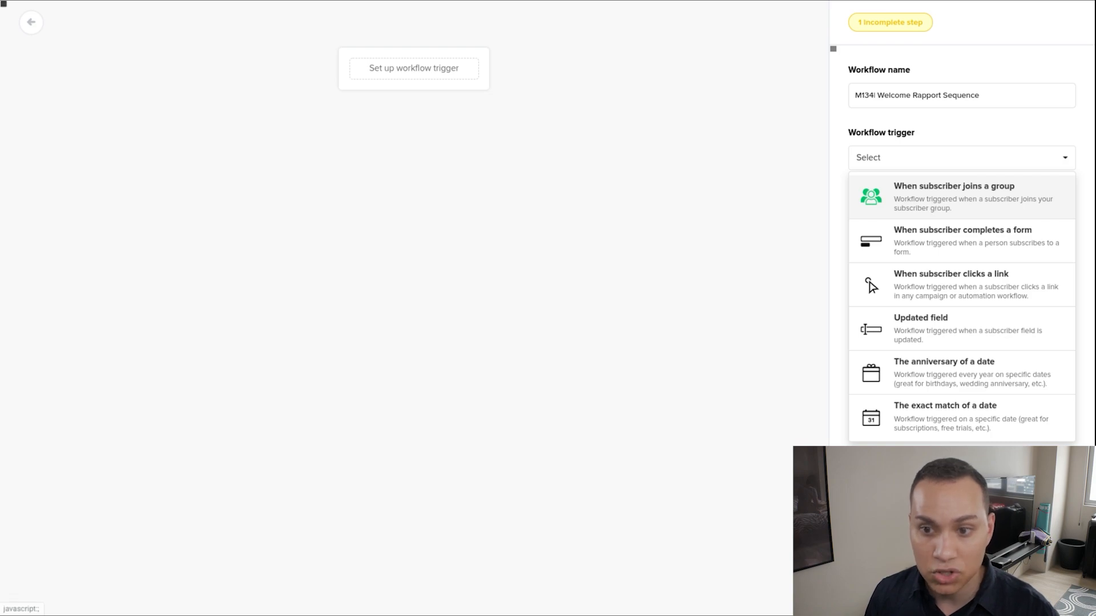
pyautogui.click(915, 194)
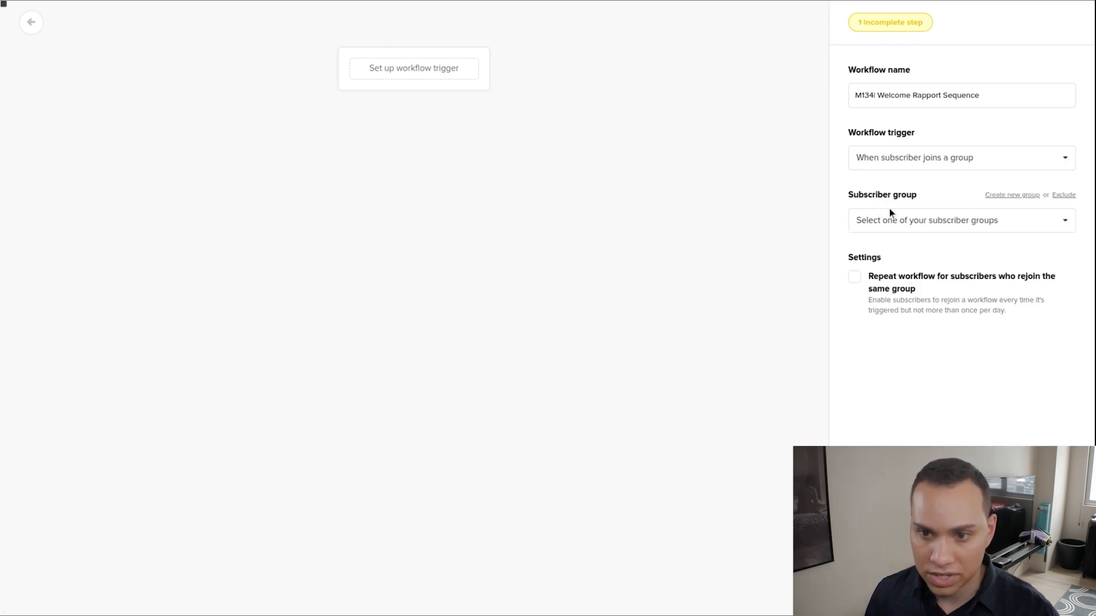
pyautogui.click(888, 220)
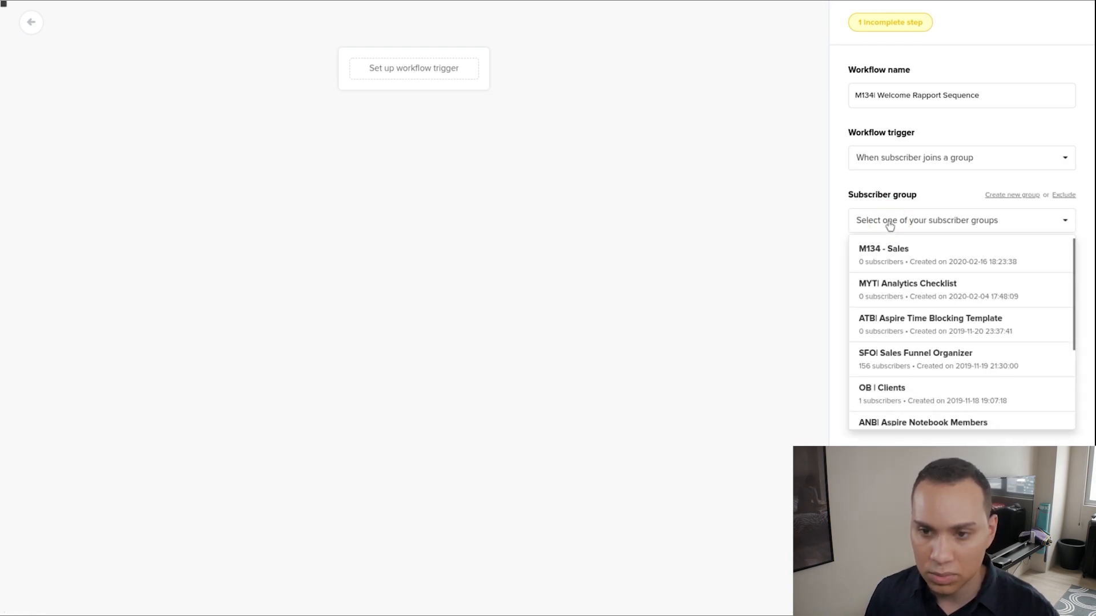
pyautogui.click(946, 263)
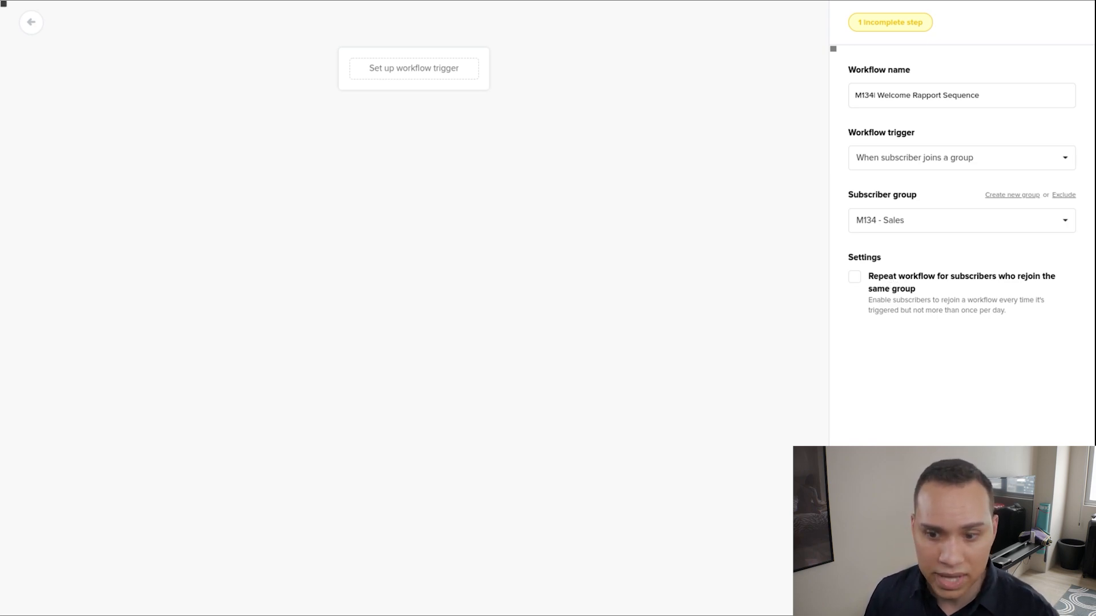
pyautogui.click(962, 590)
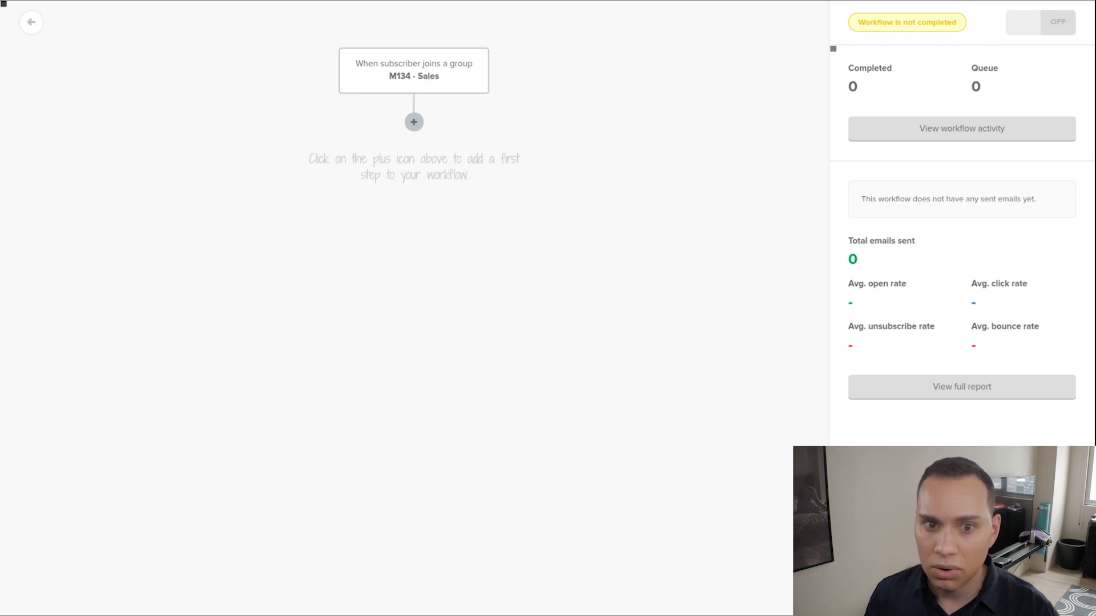
# Step: Add an email as the first workflow step, followed by a 1-day delay and a second email
pyautogui.click(416, 124)
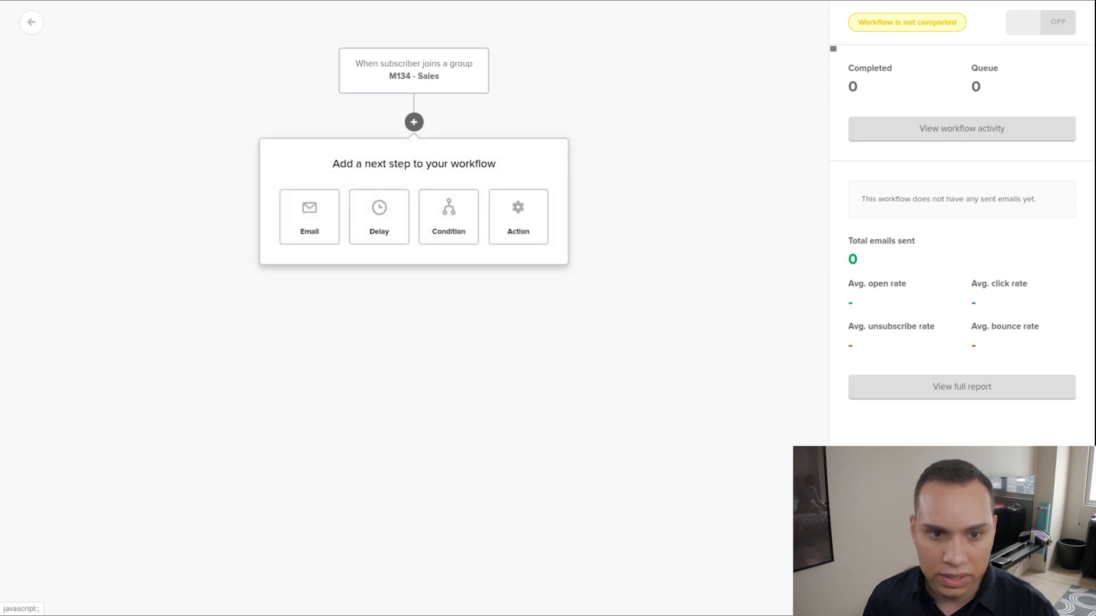
pyautogui.click(318, 222)
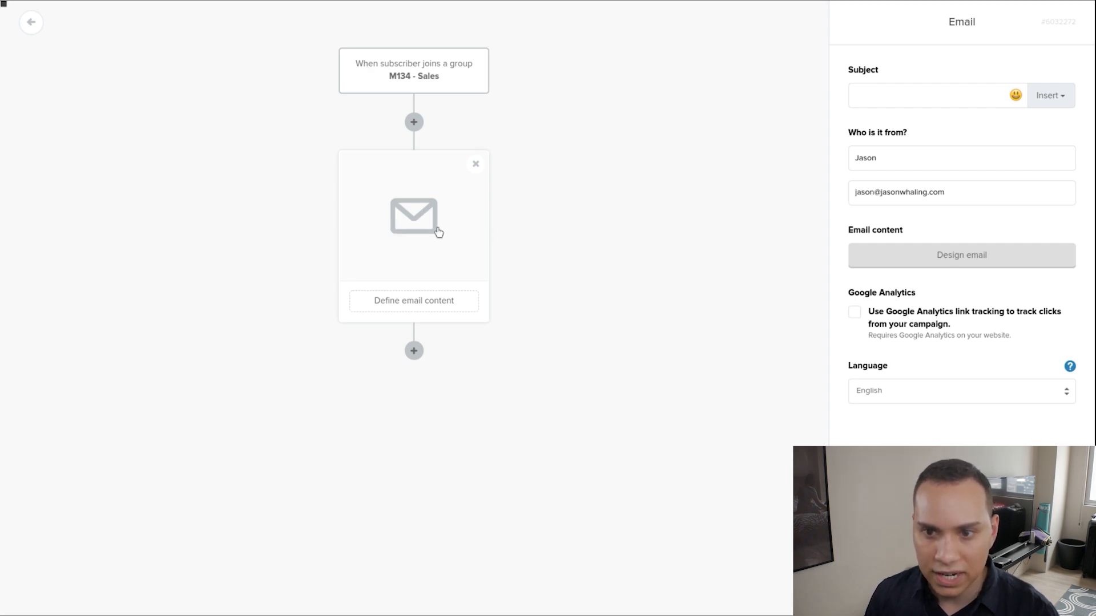
pyautogui.click(414, 352)
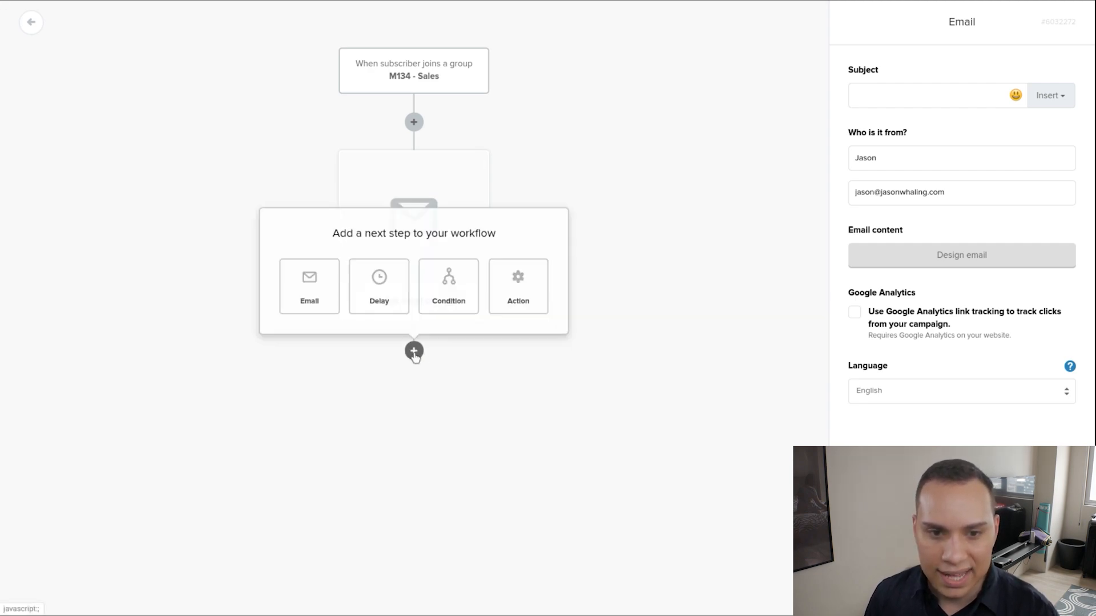
pyautogui.click(384, 297)
pyautogui.click(864, 96)
pyautogui.click(412, 437)
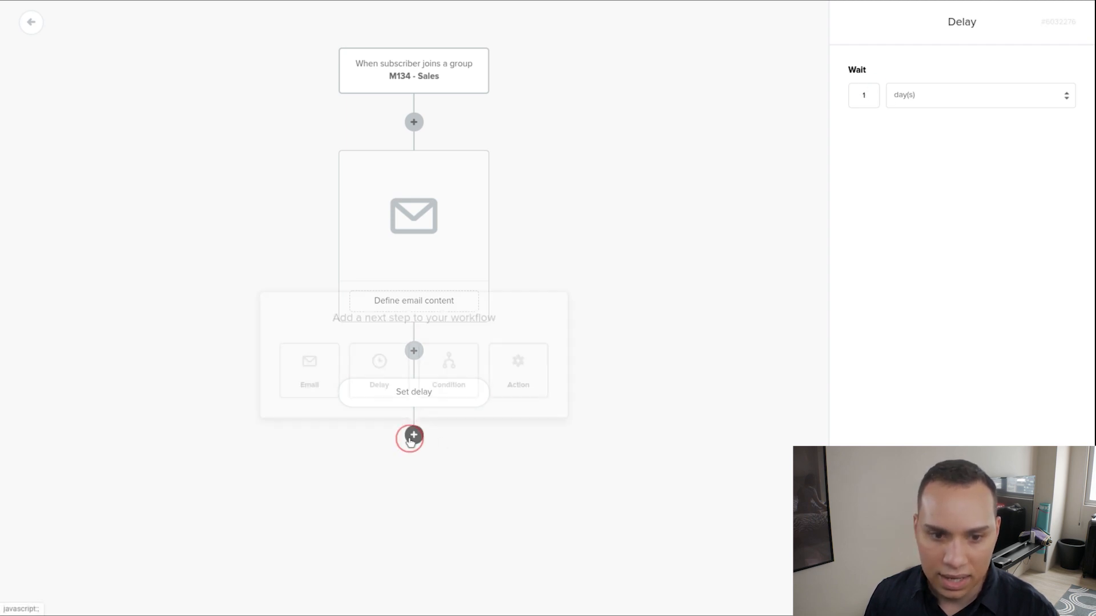
pyautogui.click(314, 380)
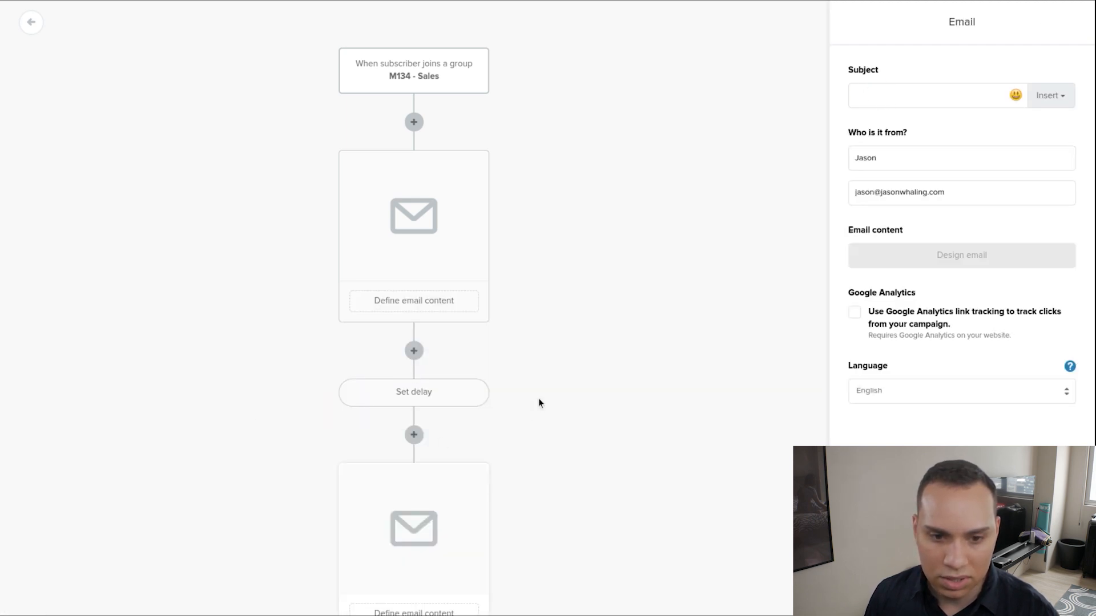
# Step: Add a 1-day delay after the second email, followed by a third email
pyautogui.scroll(-2, 375, 536)
pyautogui.click(415, 561)
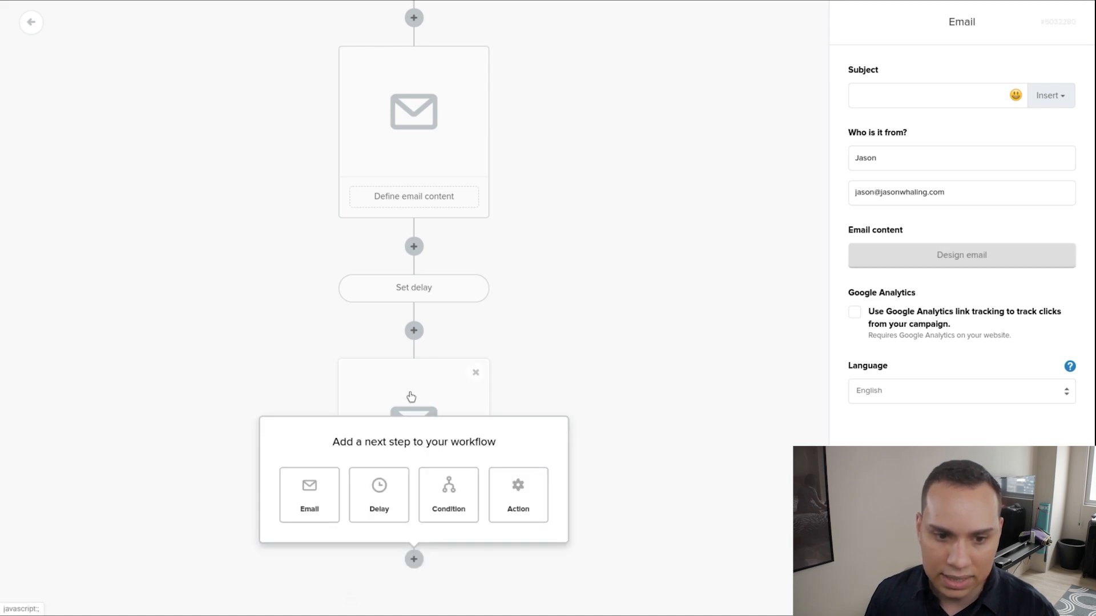
pyautogui.click(379, 500)
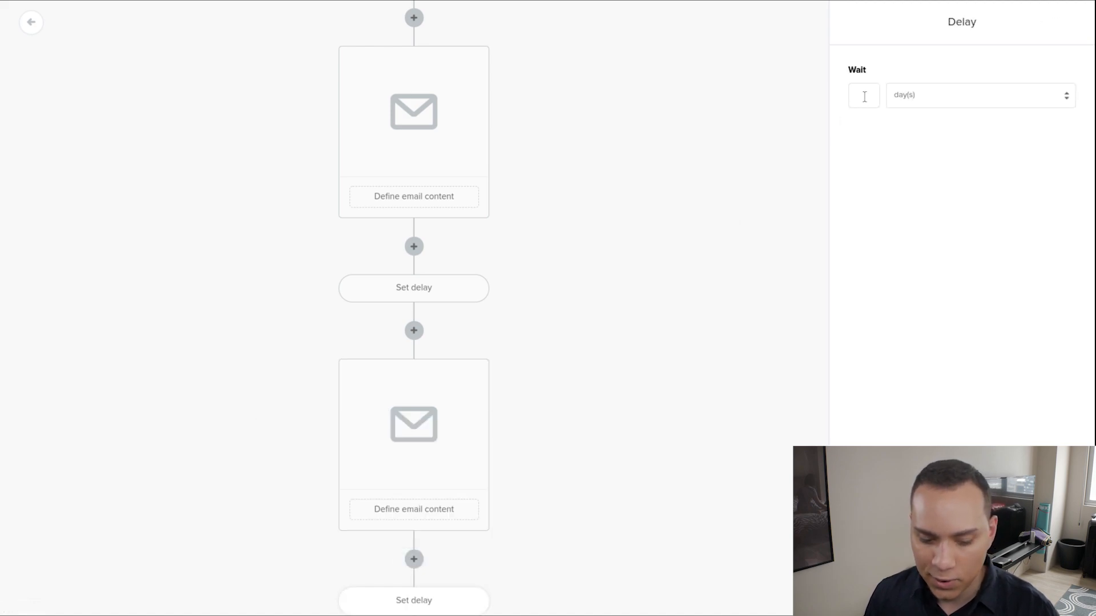
pyautogui.scroll(-2, 434, 557)
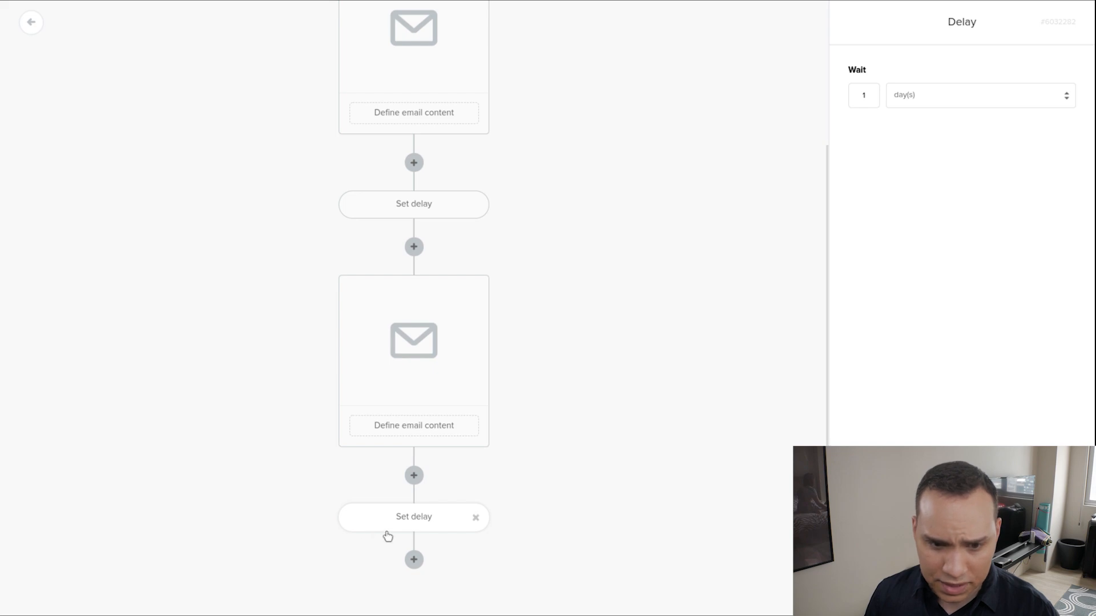
pyautogui.click(415, 560)
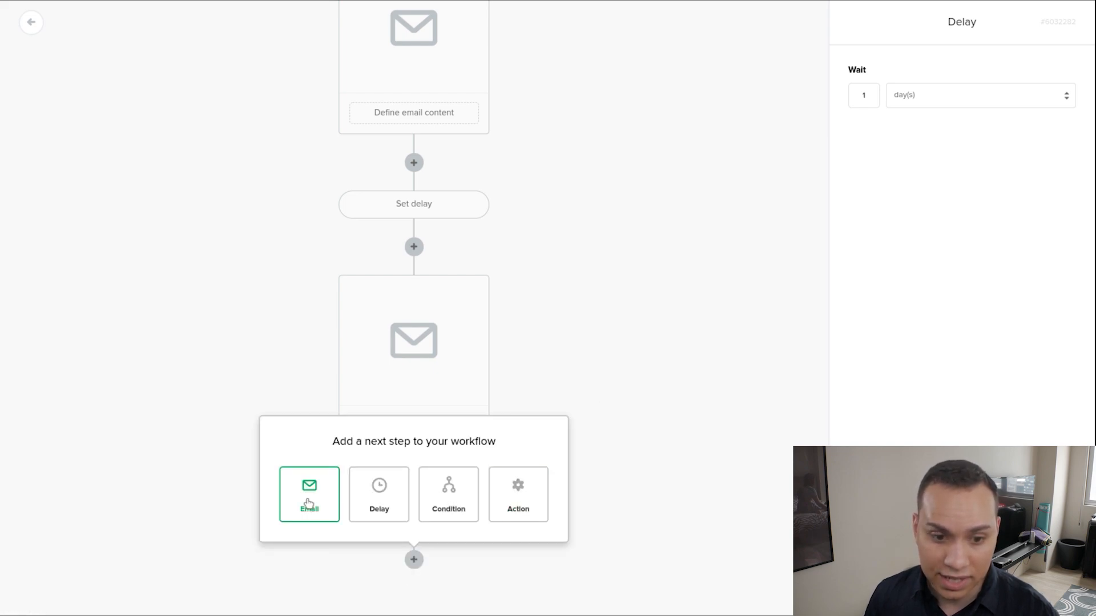
pyautogui.click(312, 500)
# Step: Add a 1-day delay after the last email in the workflow and save it
pyautogui.click(414, 559)
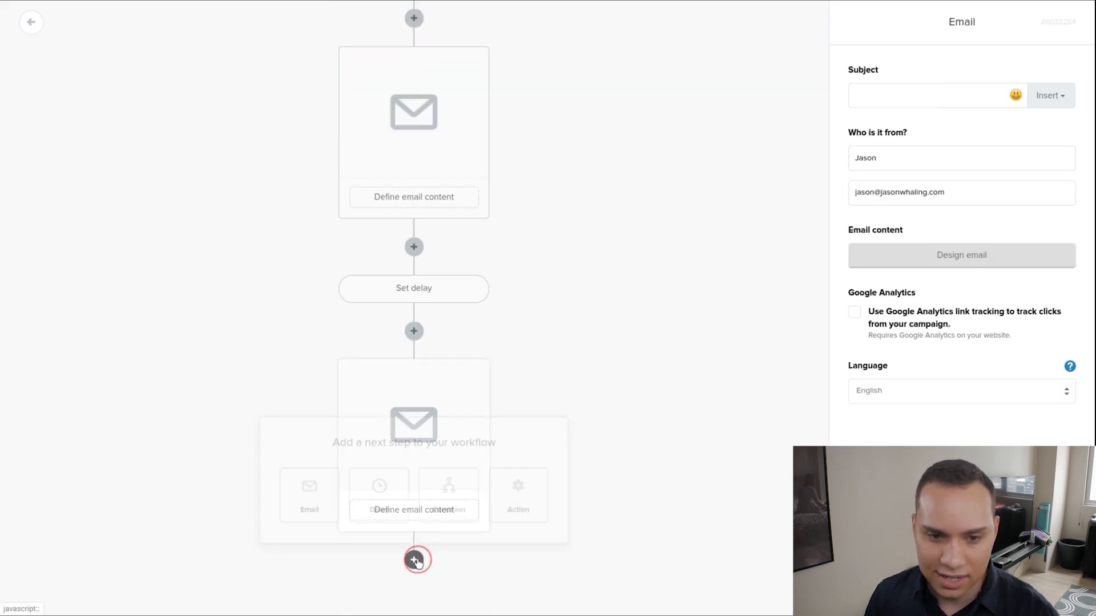
pyautogui.click(384, 511)
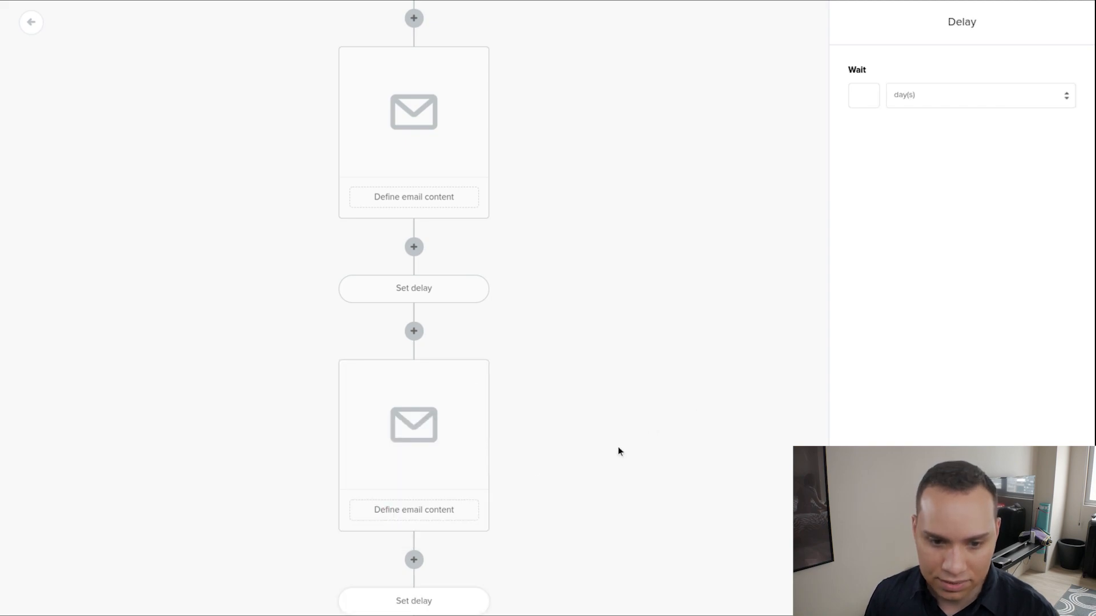
pyautogui.click(430, 289)
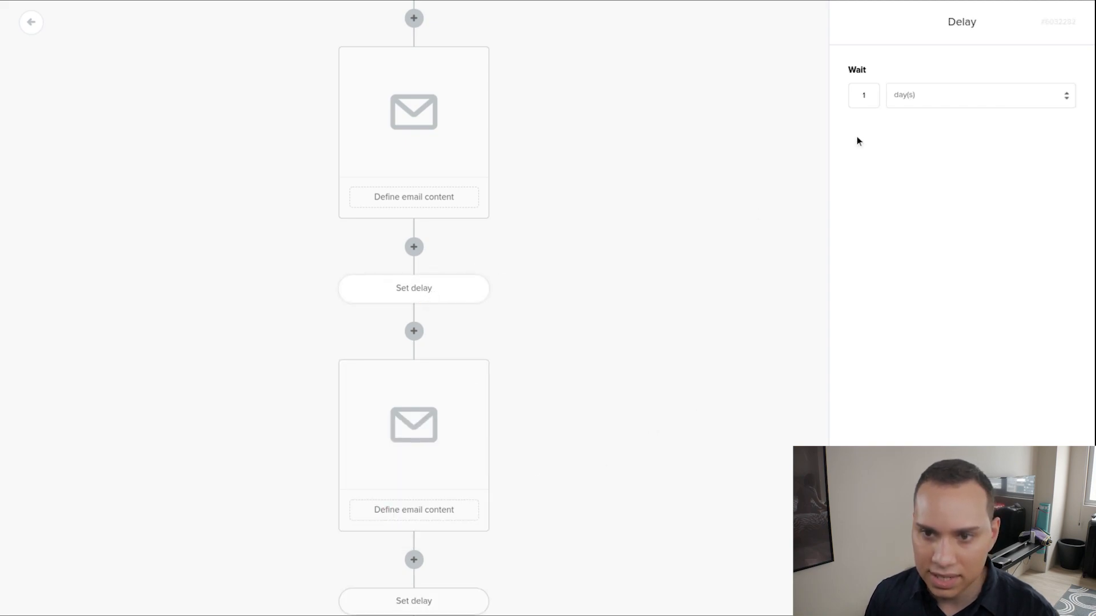
pyautogui.click(440, 608)
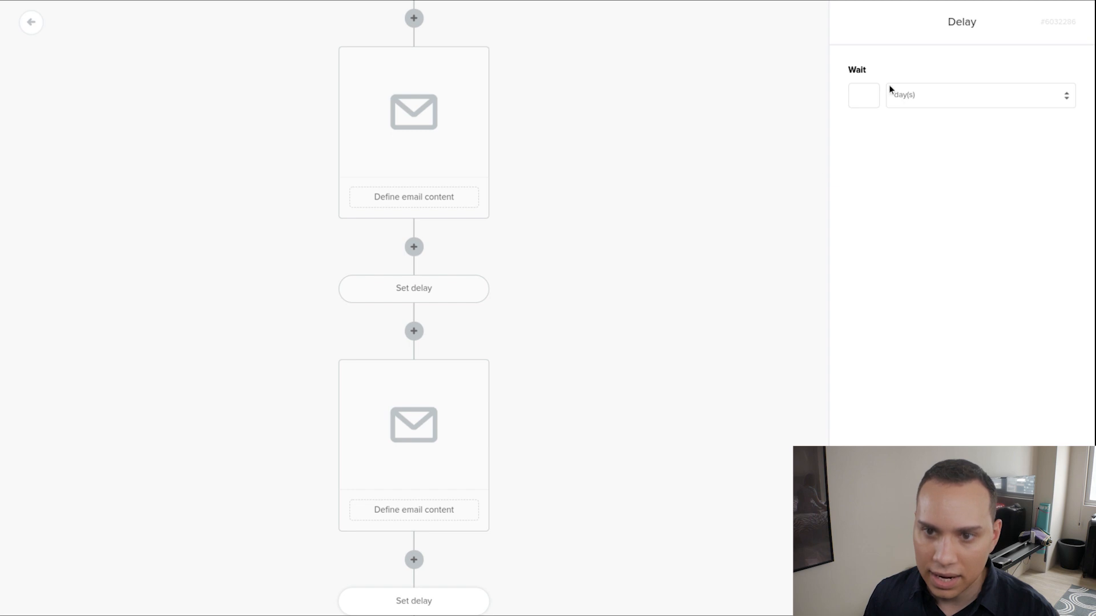
pyautogui.click(919, 95)
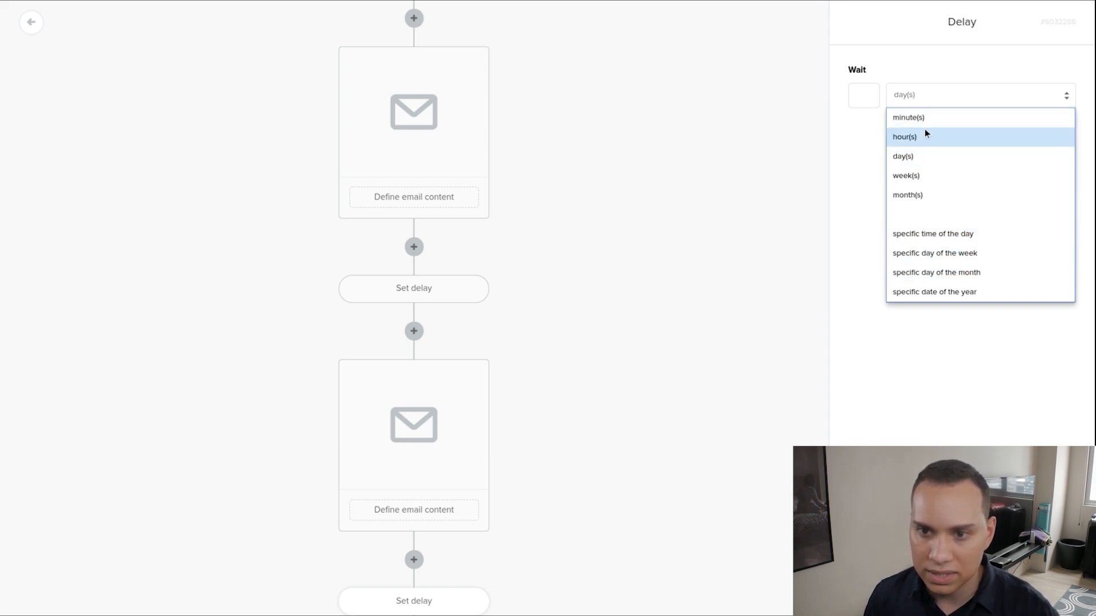
pyautogui.click(907, 160)
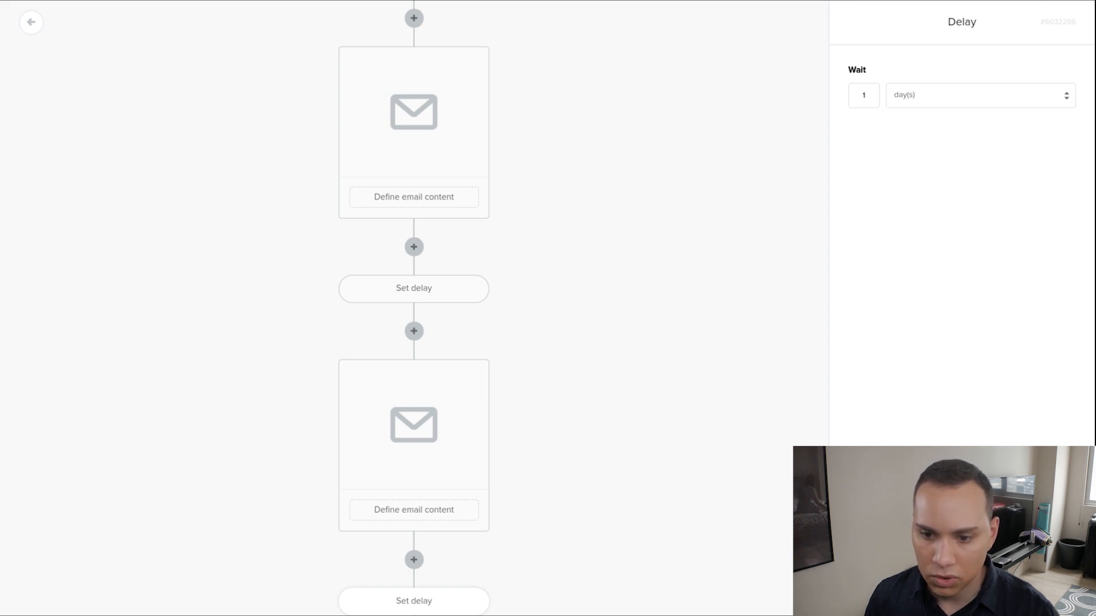
pyautogui.click(622, 446)
# Step: Open the first email in the workflow to view its settings
pyautogui.scroll(3, 435, 214)
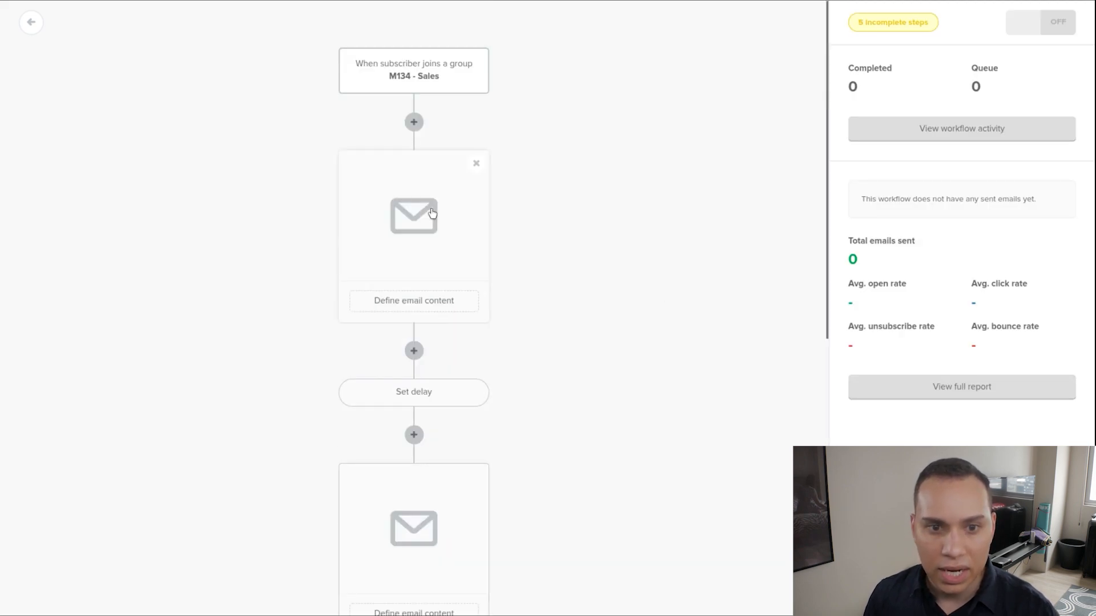
pyautogui.click(429, 227)
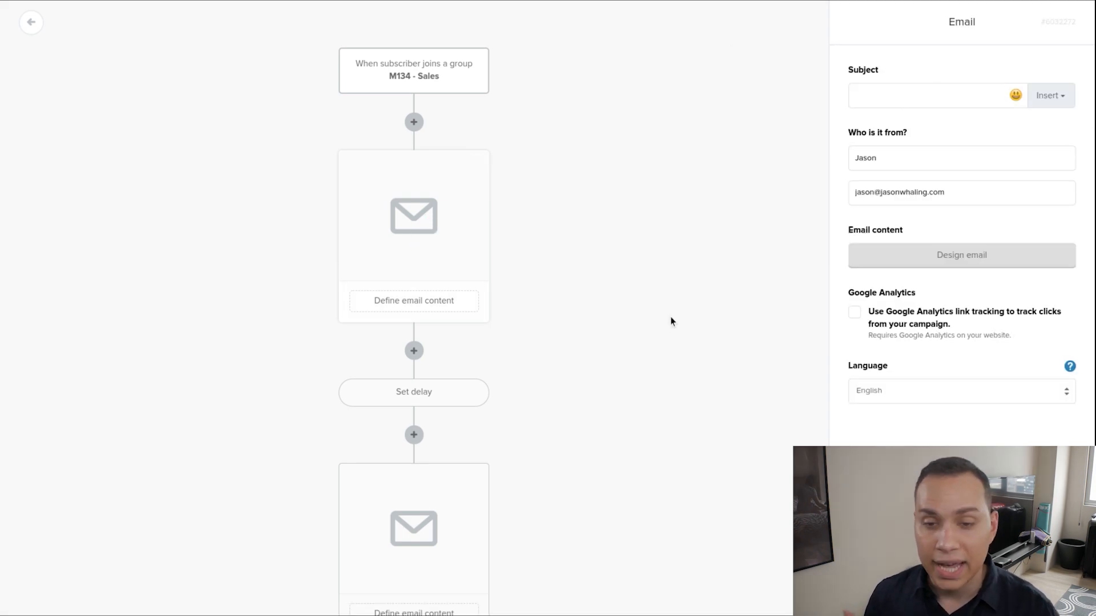
pyautogui.scroll(-3, 670, 321)
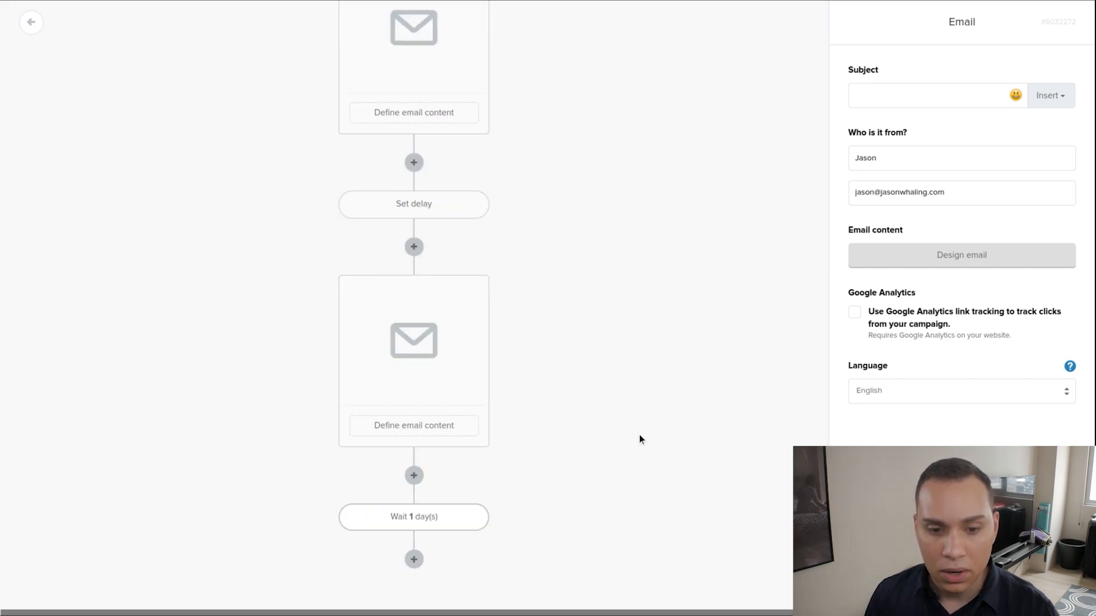
# Step: Add a closing action that moves subscribers from the group "M134 - Sales" to "1| Aspire Entrepreneur", and save it
pyautogui.click(415, 561)
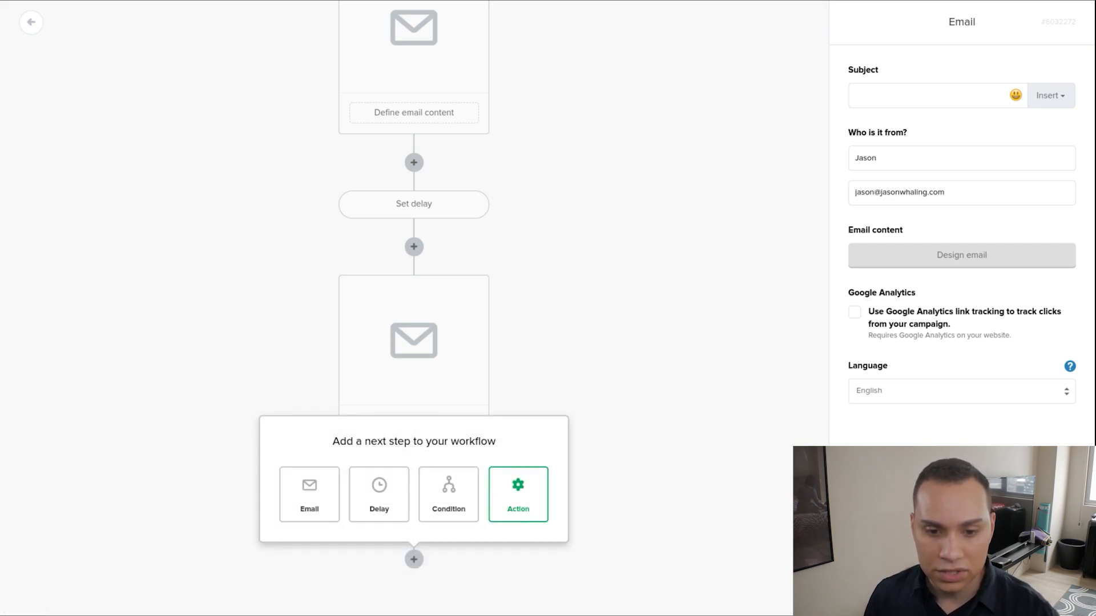
pyautogui.click(533, 501)
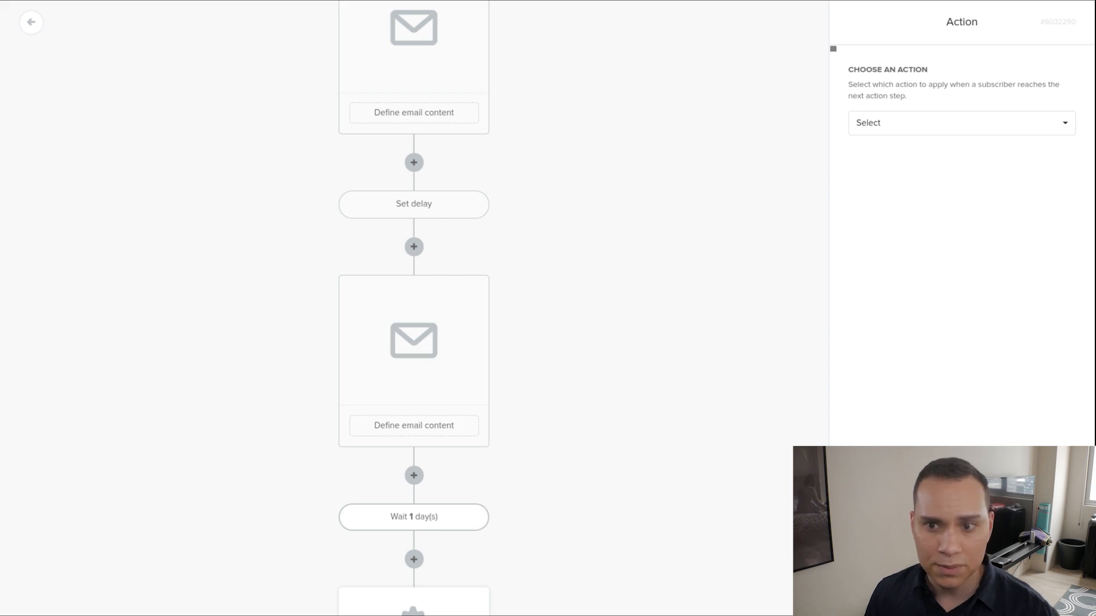
pyautogui.click(877, 123)
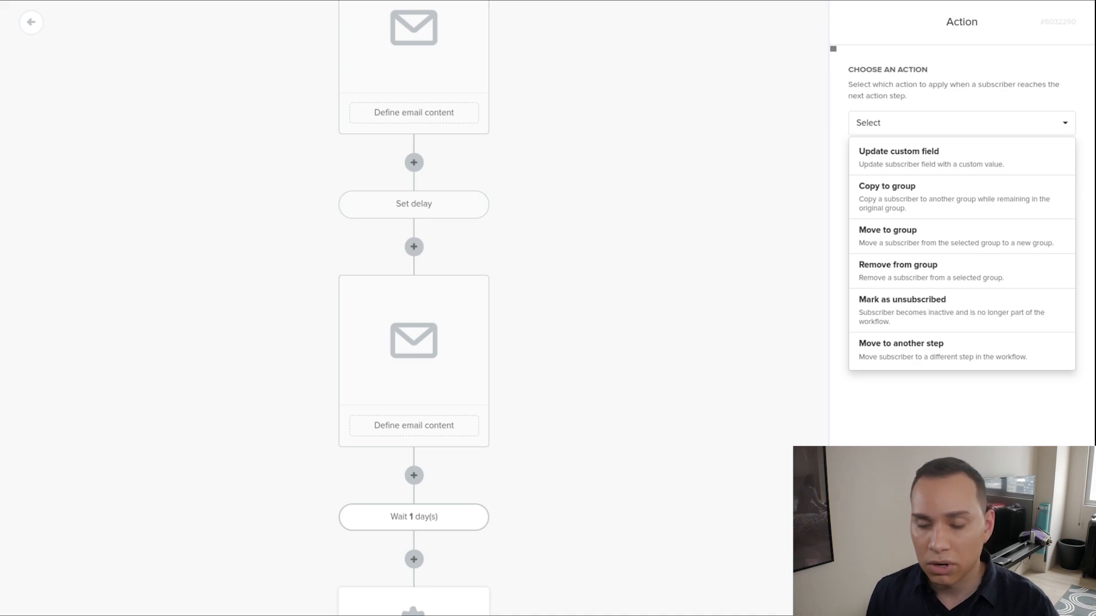
pyautogui.click(906, 237)
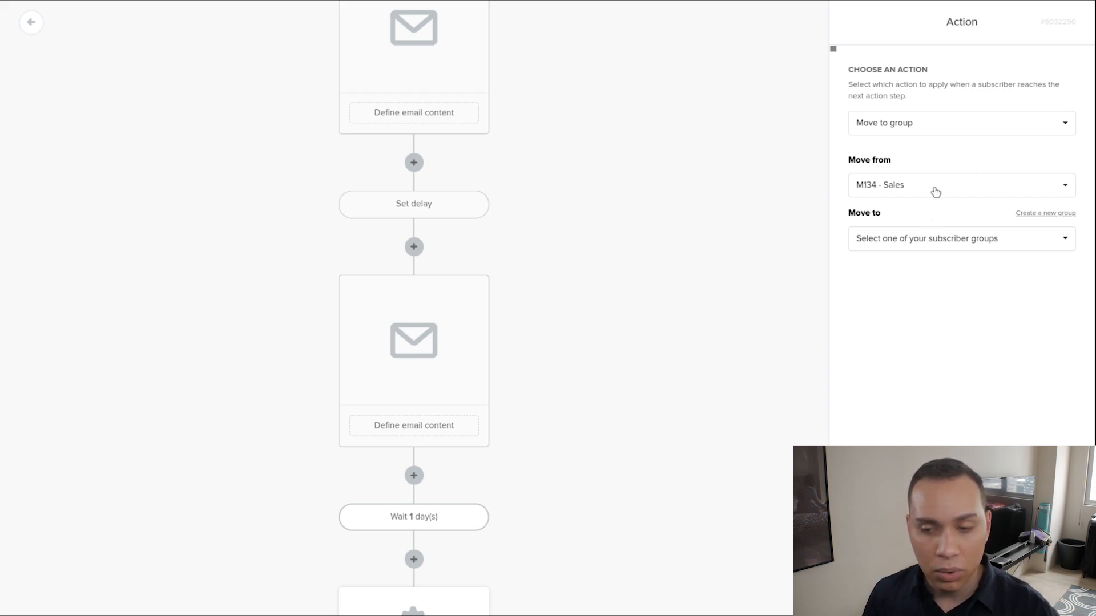
pyautogui.click(914, 243)
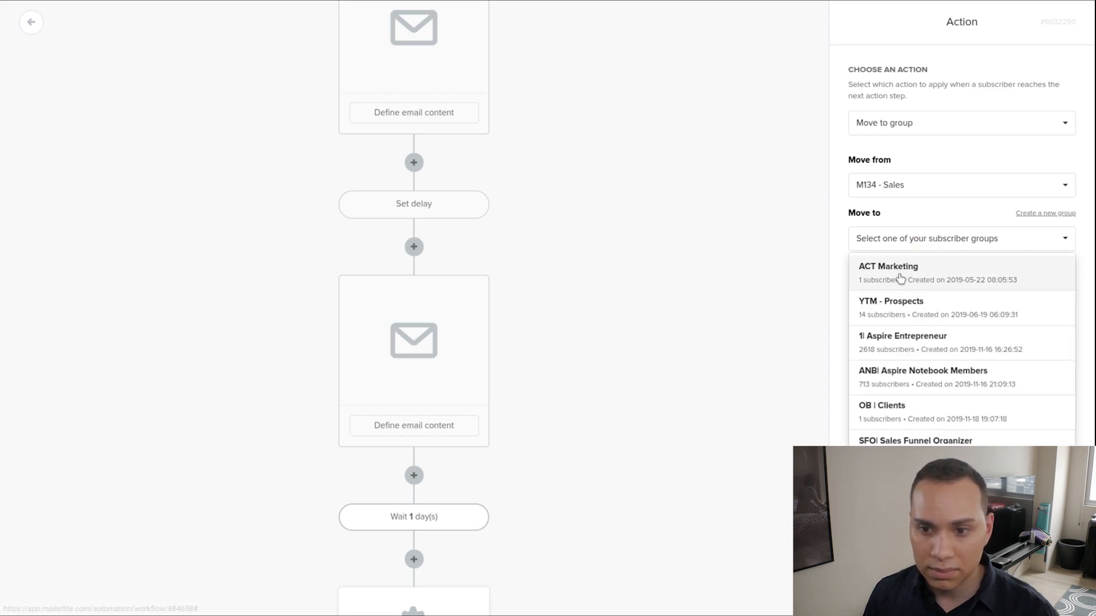
pyautogui.click(888, 349)
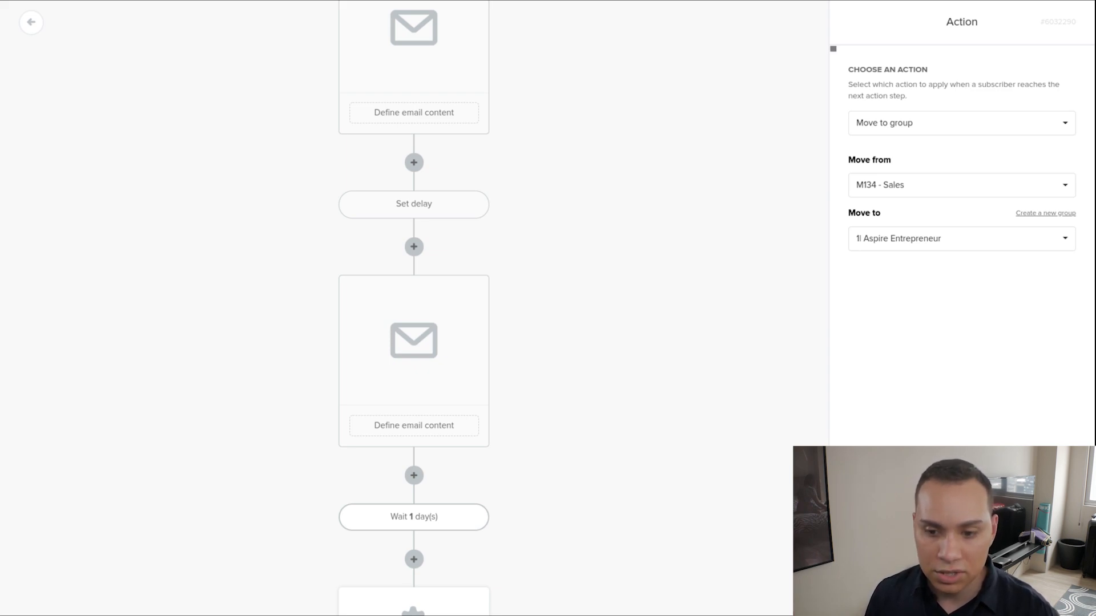
pyautogui.click(962, 591)
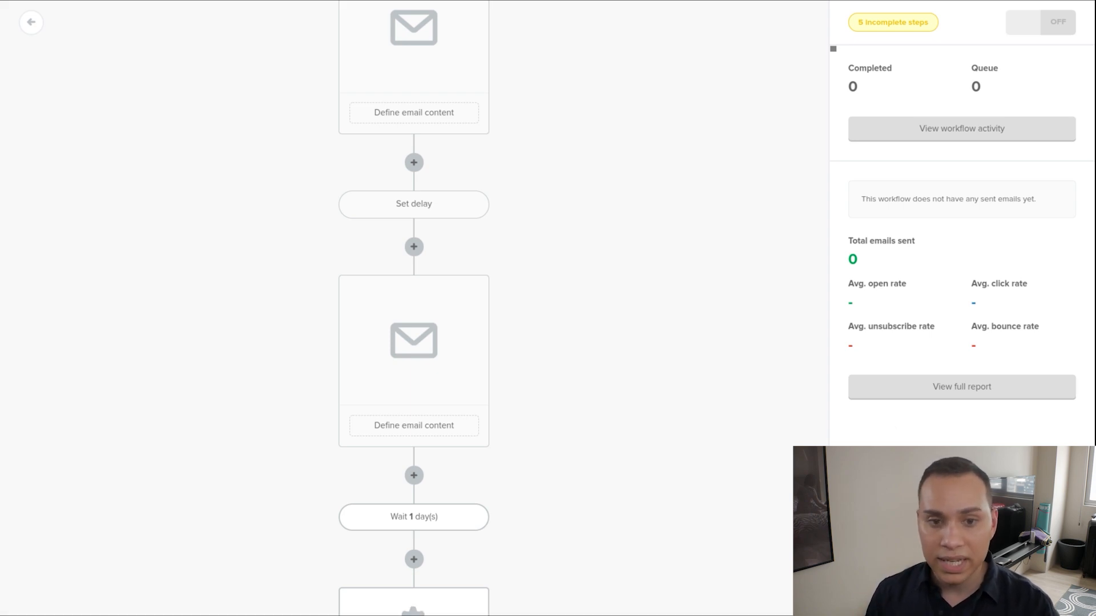
# Step: Review the whole workflow from the group trigger through the emails and delays to the final move action
pyautogui.scroll(3, 526, 425)
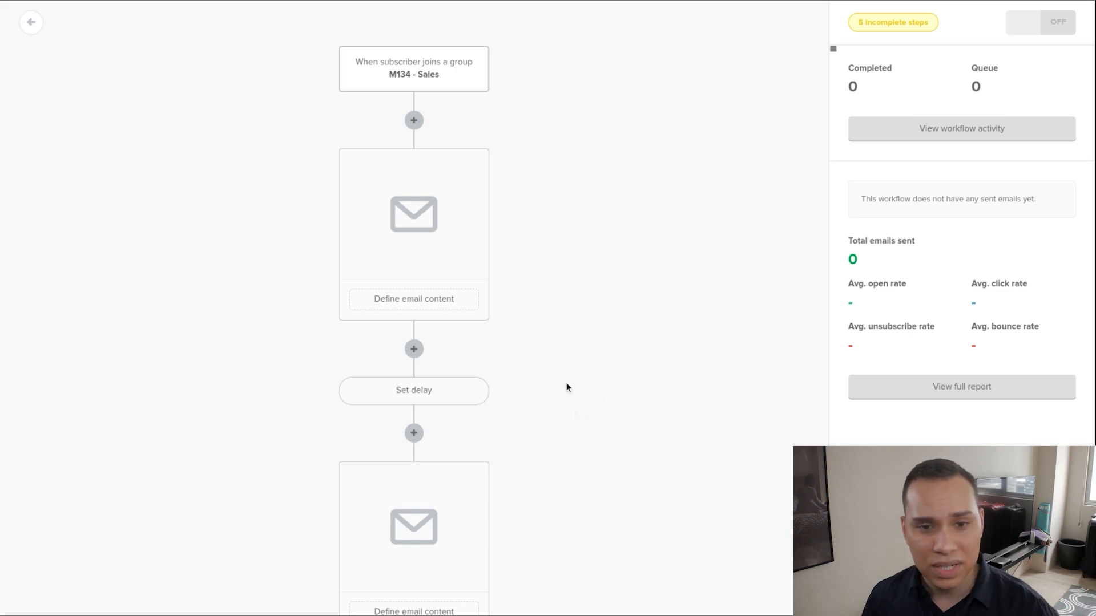
pyautogui.scroll(-4, 563, 377)
pyautogui.scroll(-7, 564, 378)
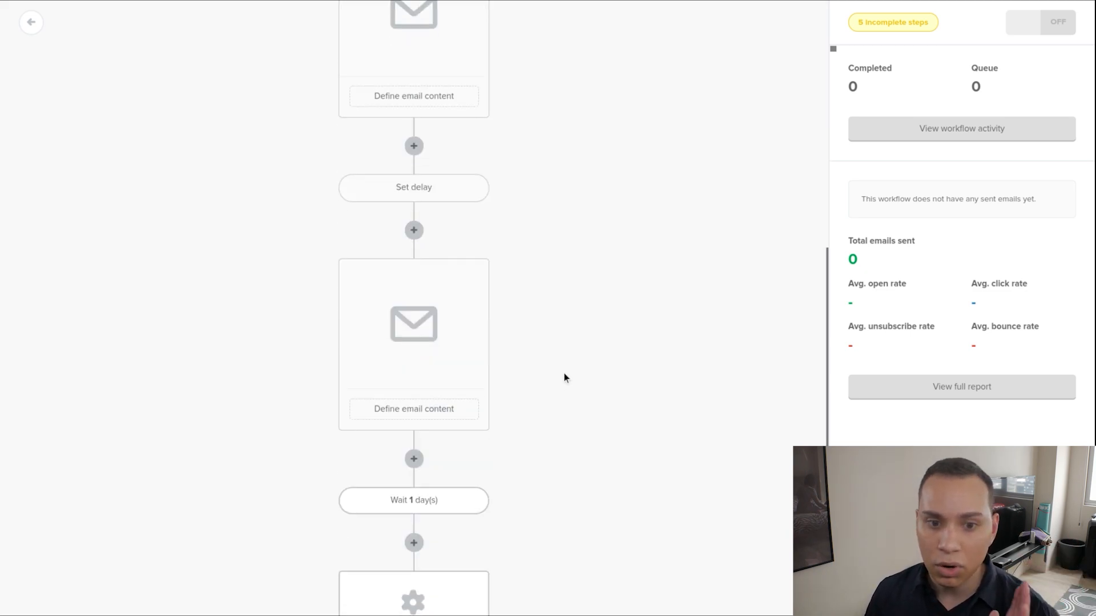
pyautogui.scroll(8, 414, 308)
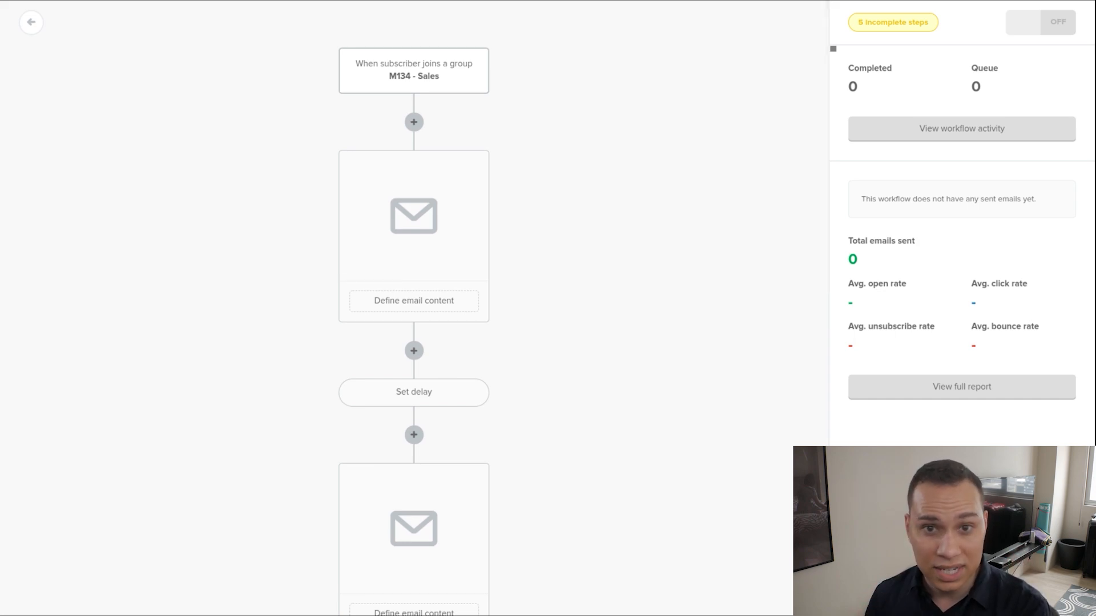
pyautogui.scroll(-3, 414, 309)
pyautogui.scroll(-3, 414, 309)
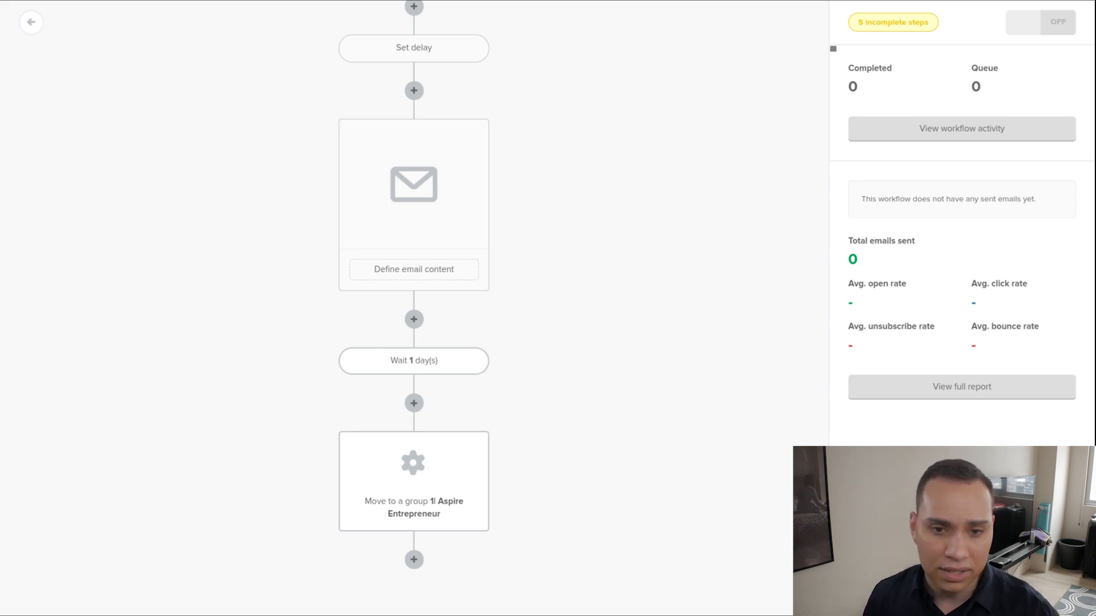
pyautogui.scroll(6, 413, 308)
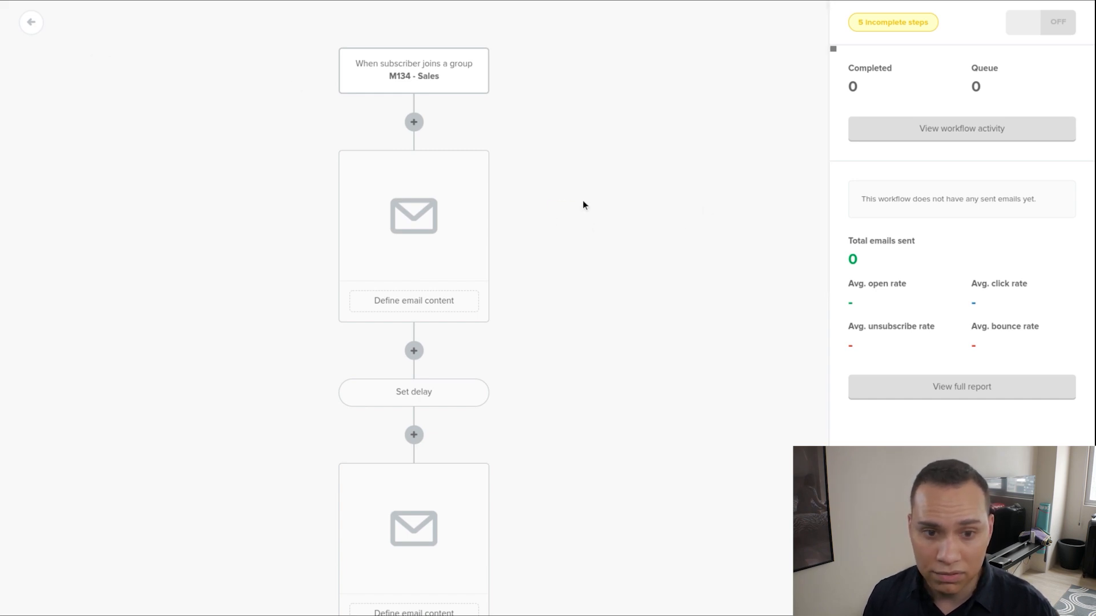
pyautogui.scroll(-5, 583, 201)
pyautogui.scroll(5, 583, 201)
# Step: Return to the automation list and switch to the Google Docs organizer to check the Buy row of the Groups Automation table
pyautogui.click(41, 24)
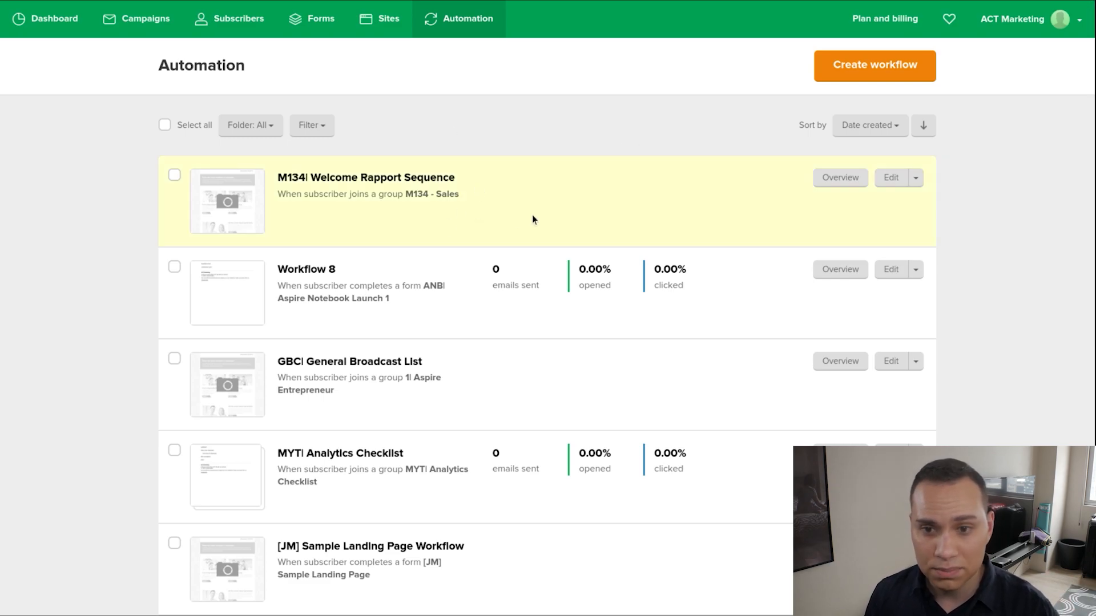
pyautogui.hotkey('ctrl', 'shift', 'Tab')
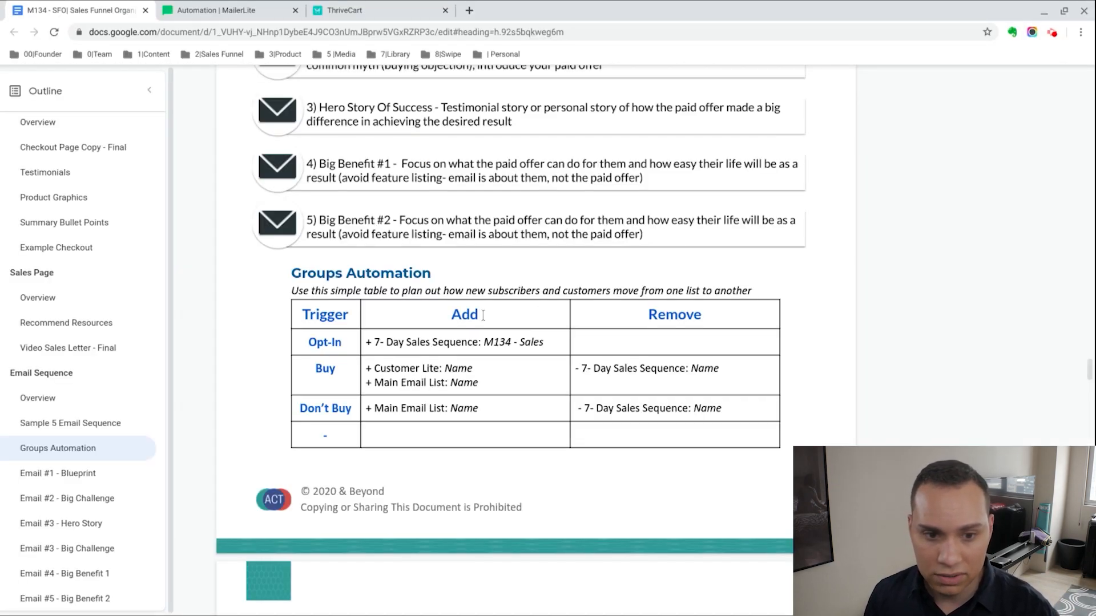
pyautogui.click(340, 374)
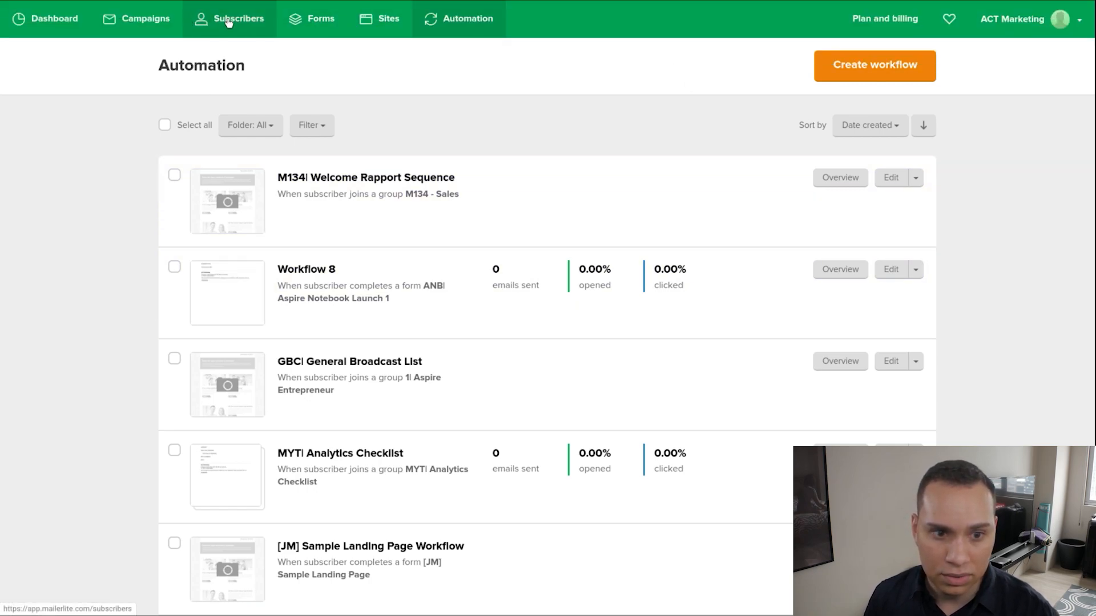
# Step: Create a new subscriber group in MailerLite named "M134| YouTube Customers"
pyautogui.click(228, 23)
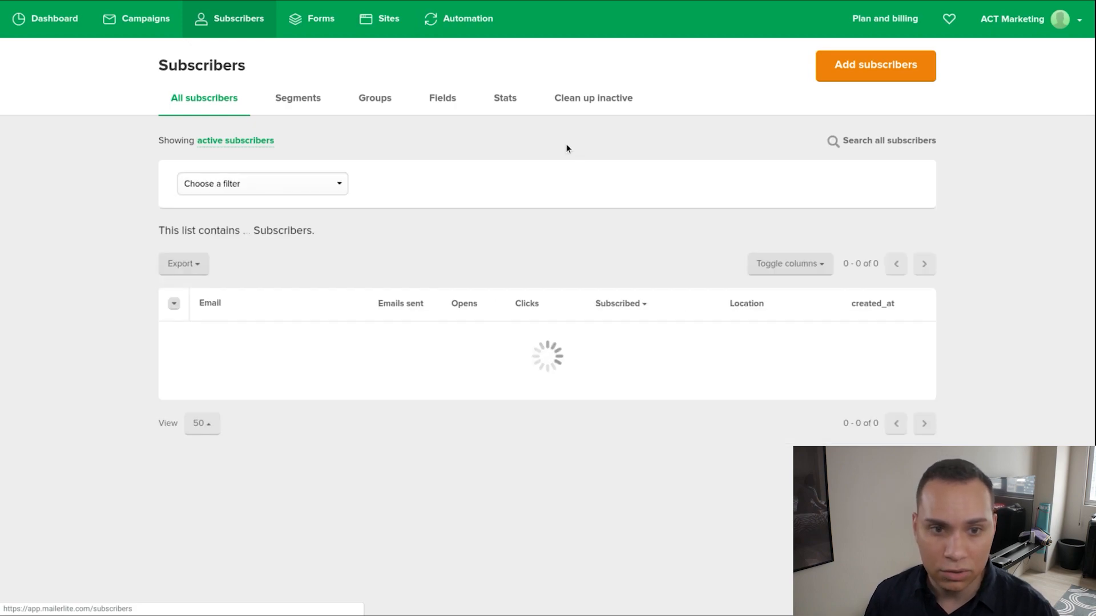
pyautogui.click(379, 100)
pyautogui.click(890, 63)
pyautogui.click(520, 93)
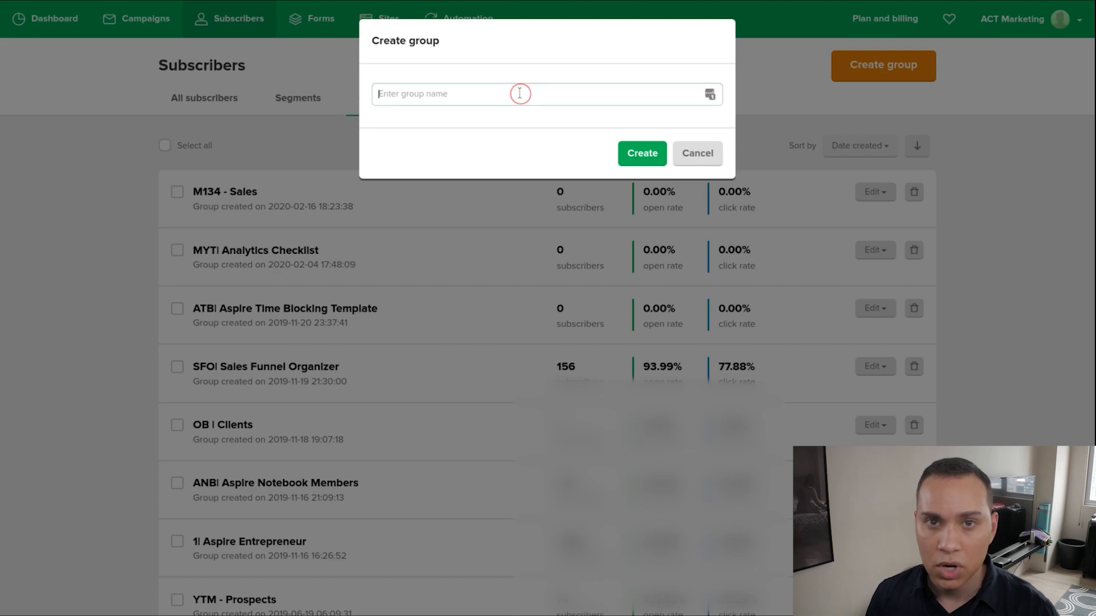
pyautogui.write('M1')
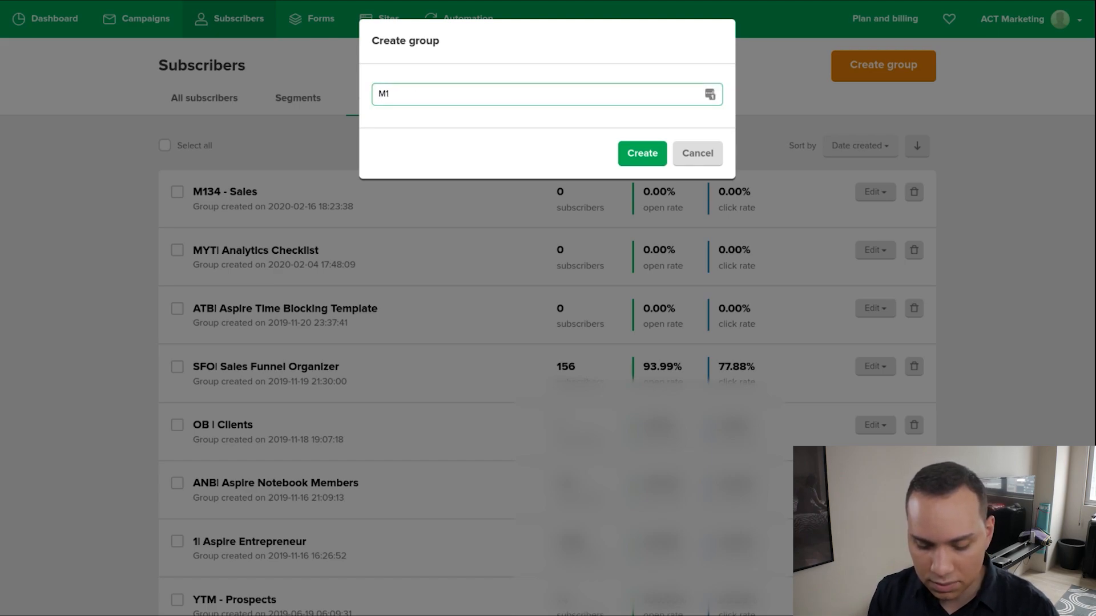
pyautogui.write('34 - YouTube Customers')
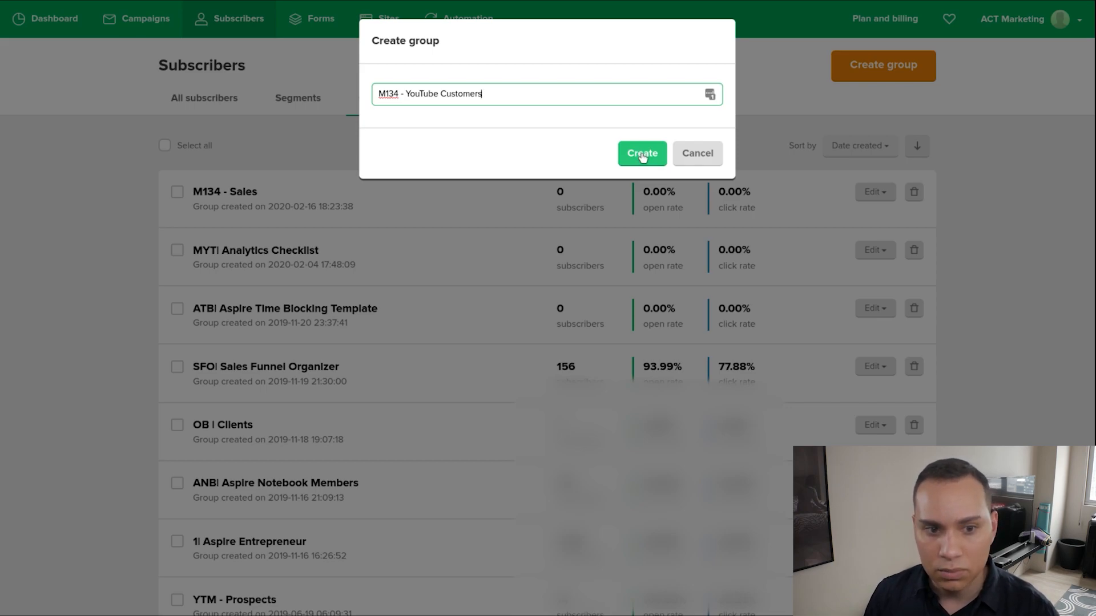
pyautogui.doubleClick(402, 94)
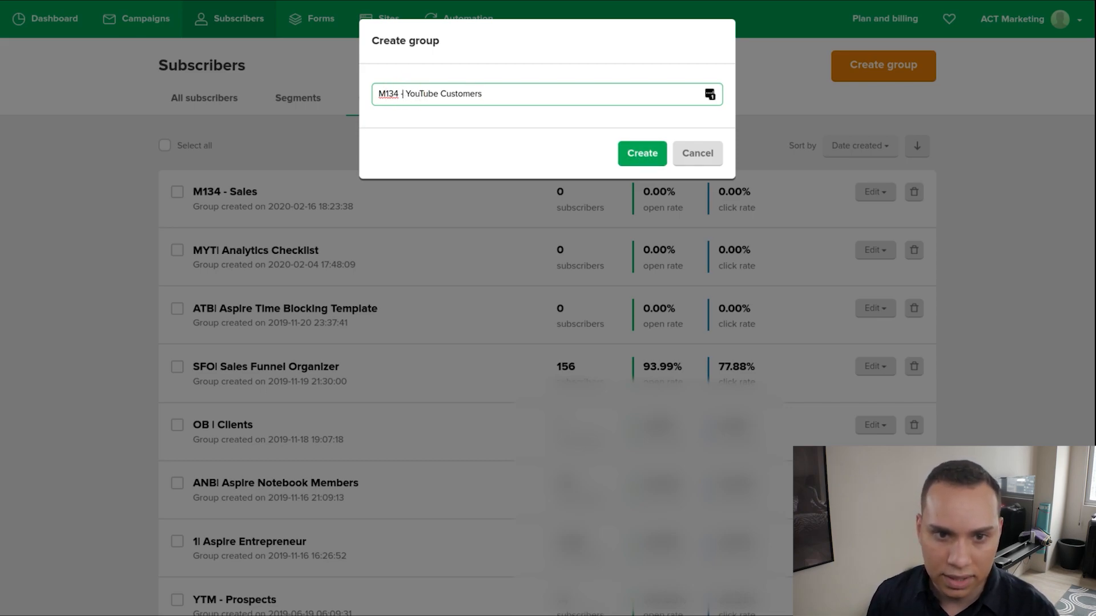
pyautogui.write('|')
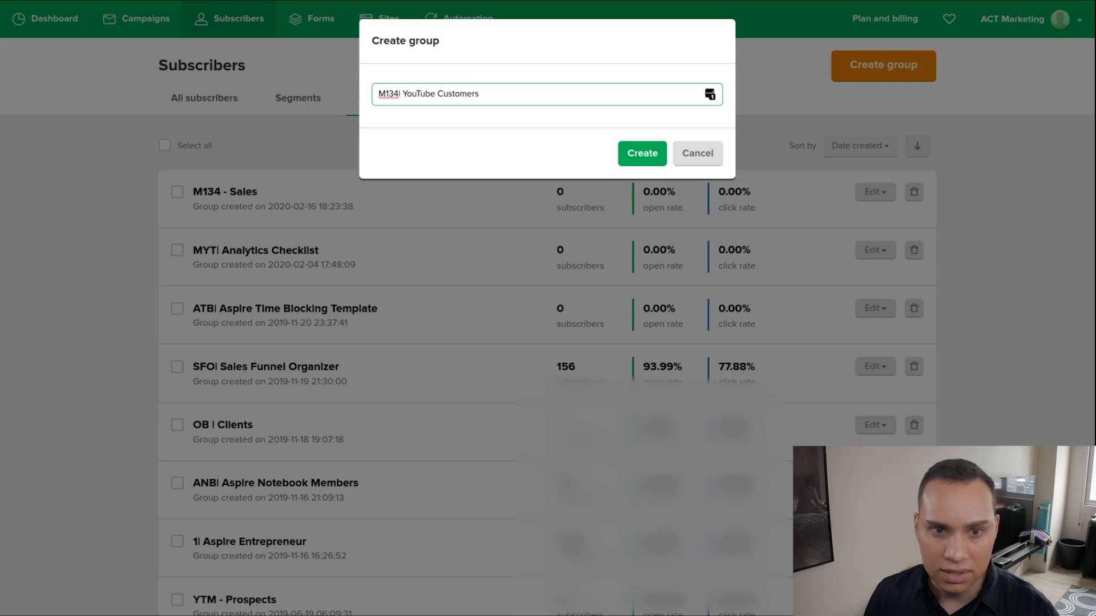
pyautogui.click(643, 153)
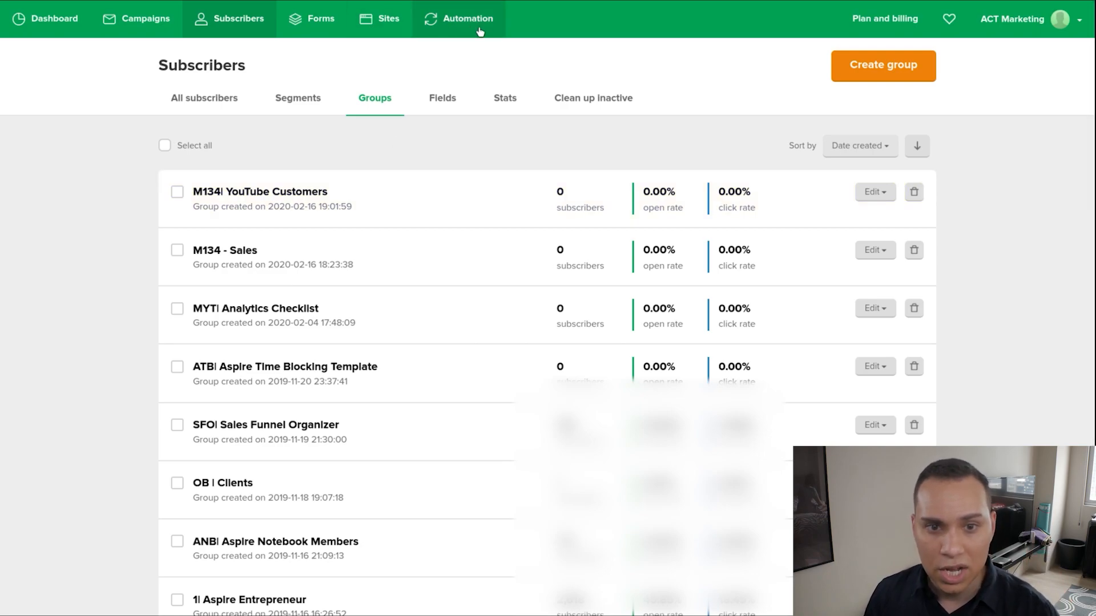
# Step: Create an automation workflow named "M134| Customer On-boarding Sequence" that triggers when a subscriber joins the group "M134| YouTube Customers"
pyautogui.click(453, 26)
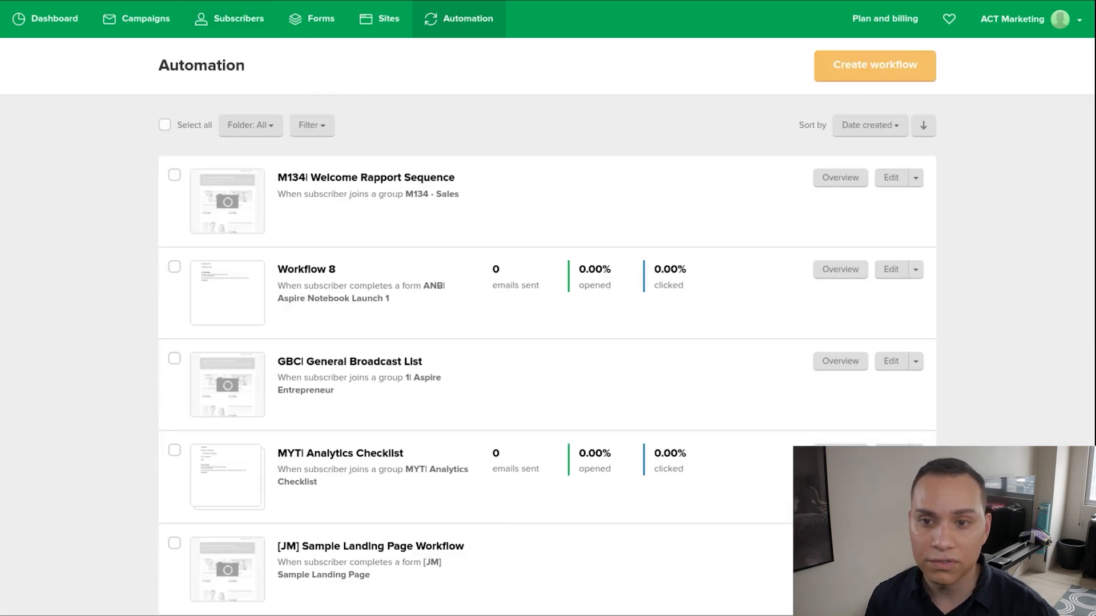
pyautogui.click(875, 66)
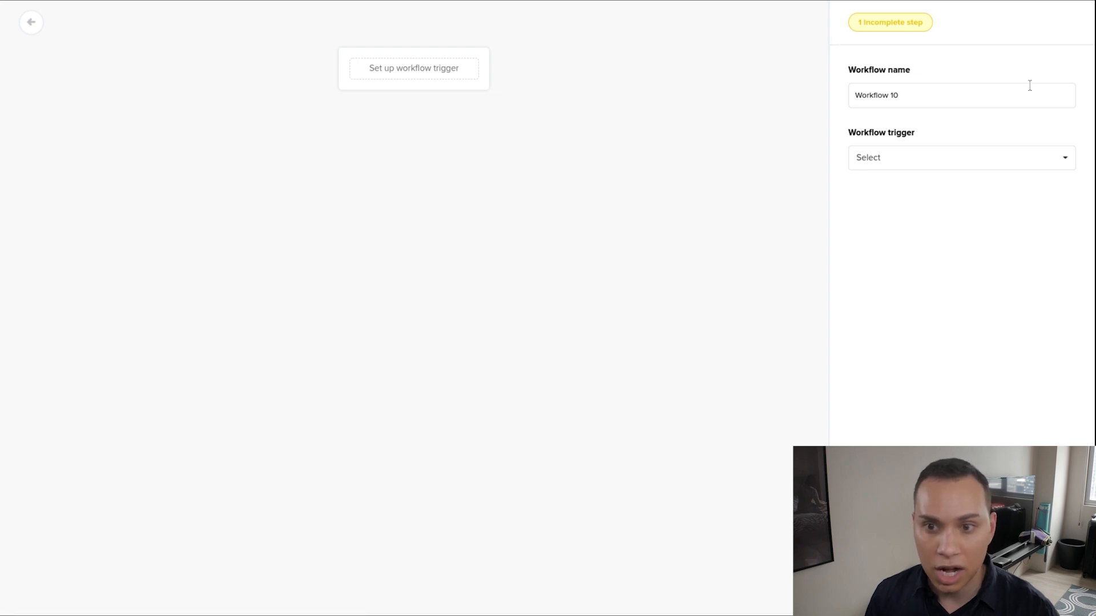
pyautogui.click(991, 92)
pyautogui.hotkey('ctrl', 'a')
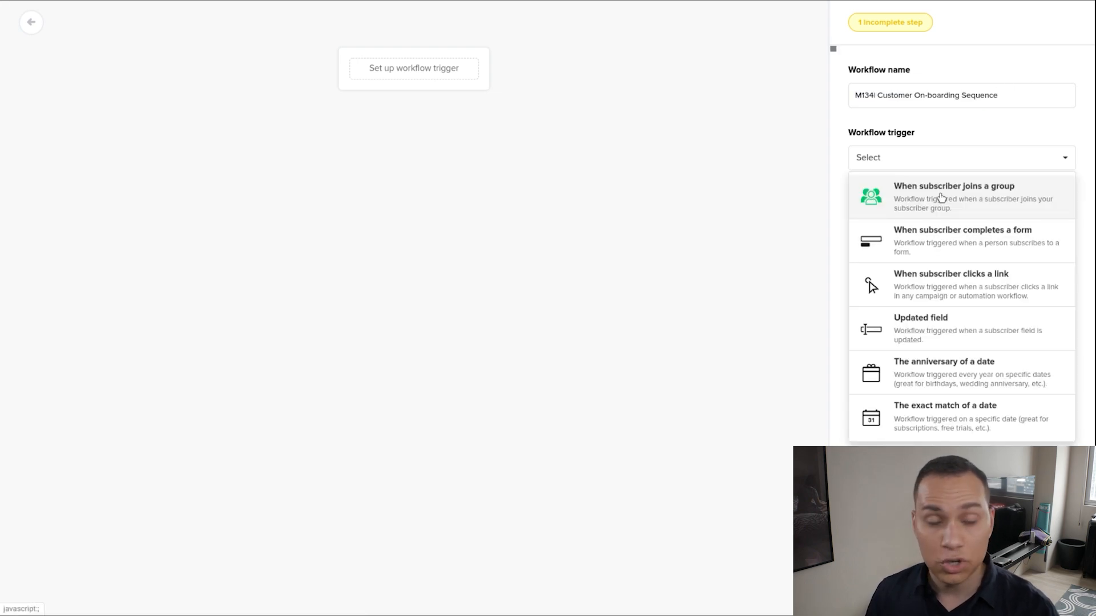
pyautogui.click(942, 197)
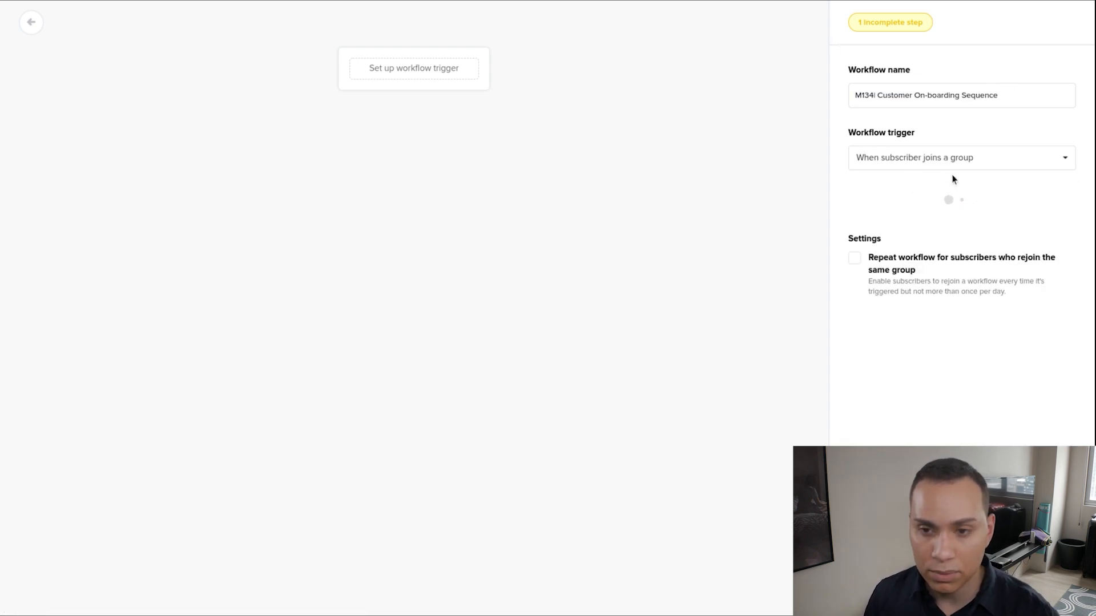
pyautogui.click(917, 225)
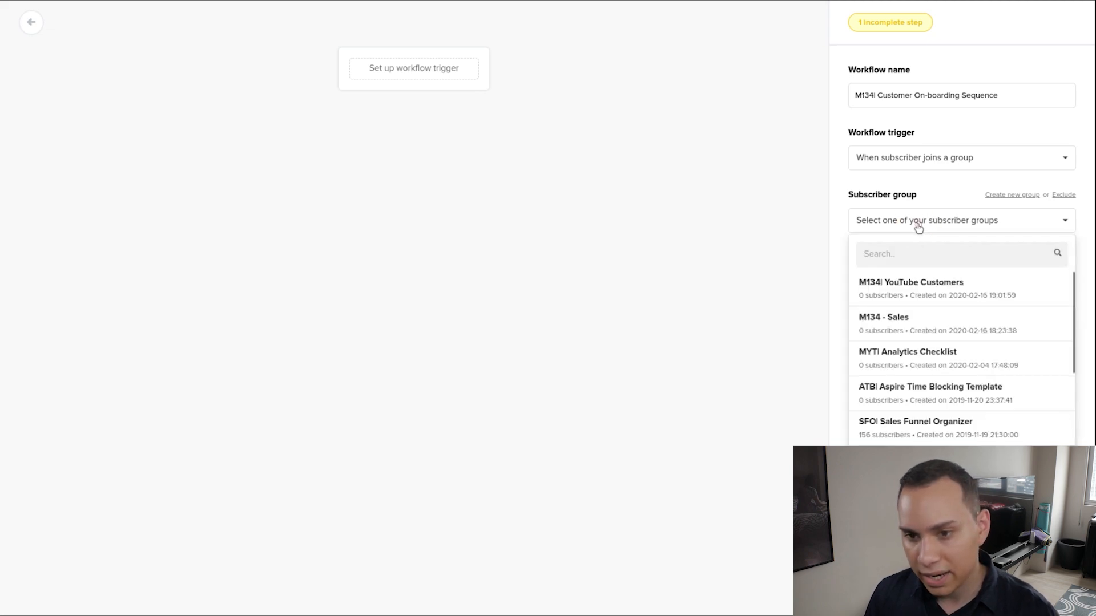
pyautogui.click(904, 297)
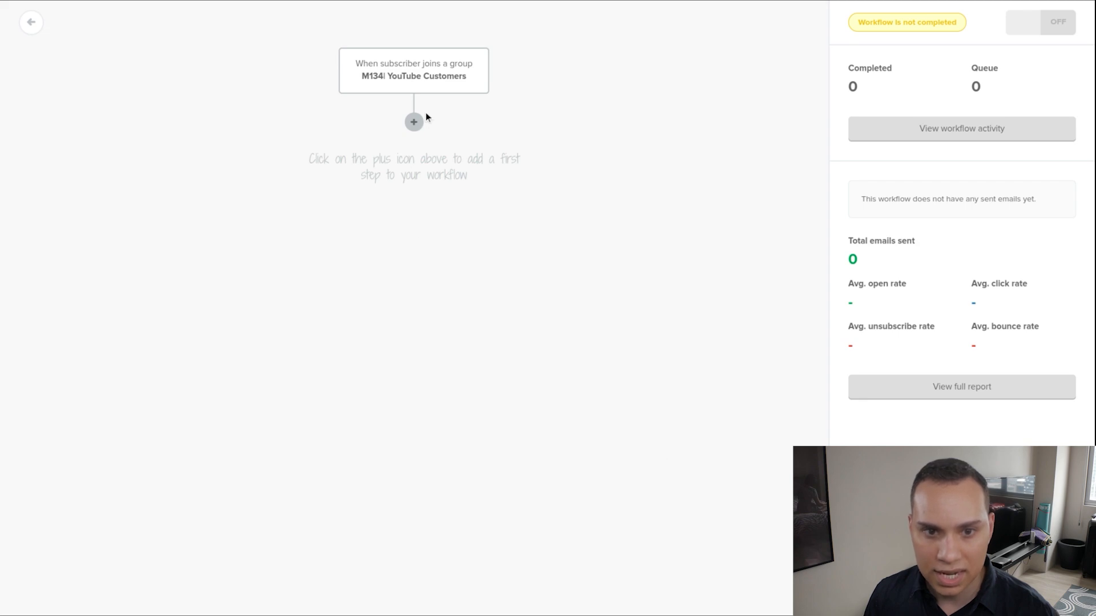
# Step: Add a first action to the workflow that removes the subscriber from the group "M134 - Sales", and save it
pyautogui.click(414, 121)
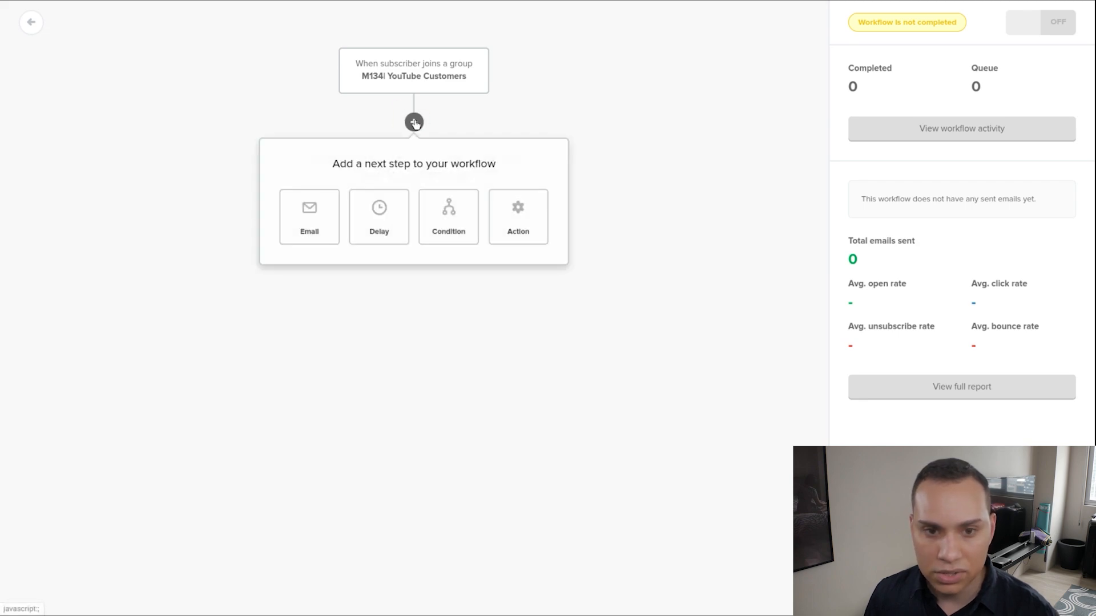
pyautogui.click(508, 222)
pyautogui.click(934, 122)
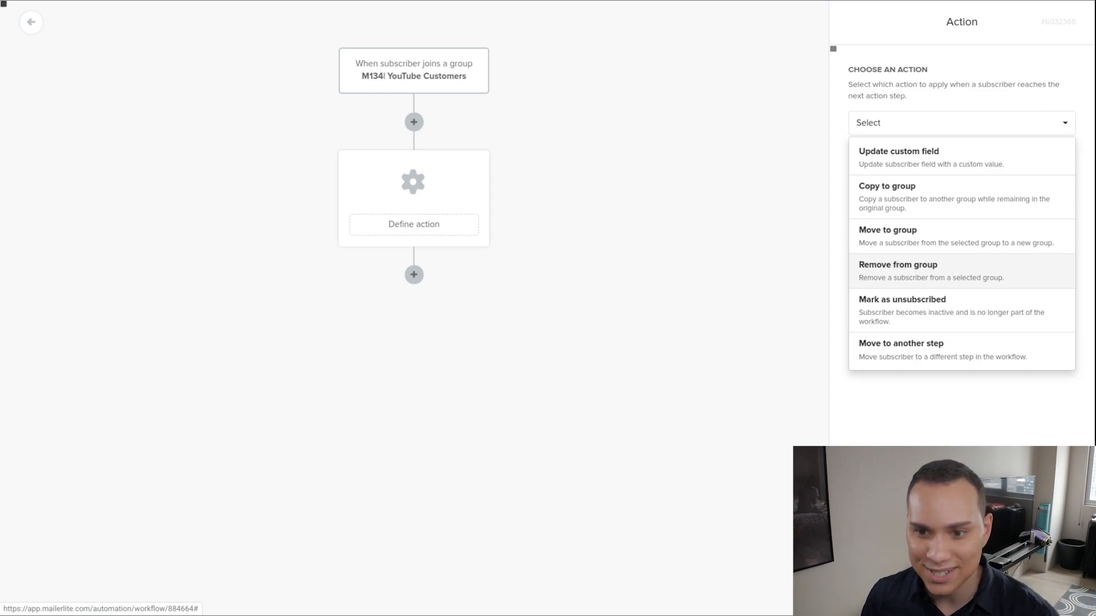
pyautogui.click(991, 278)
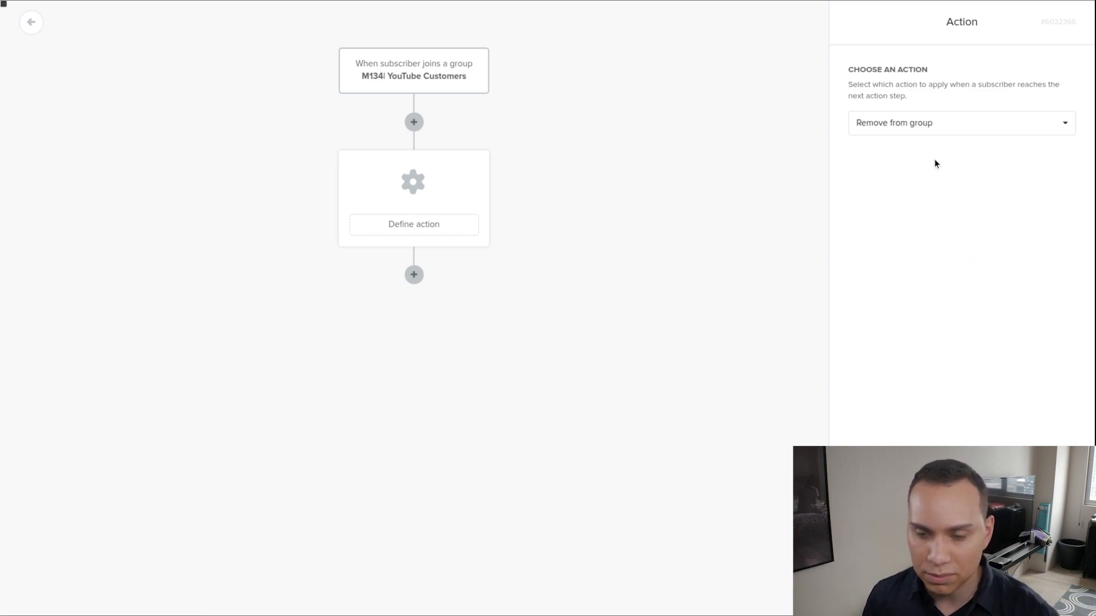
pyautogui.click(898, 184)
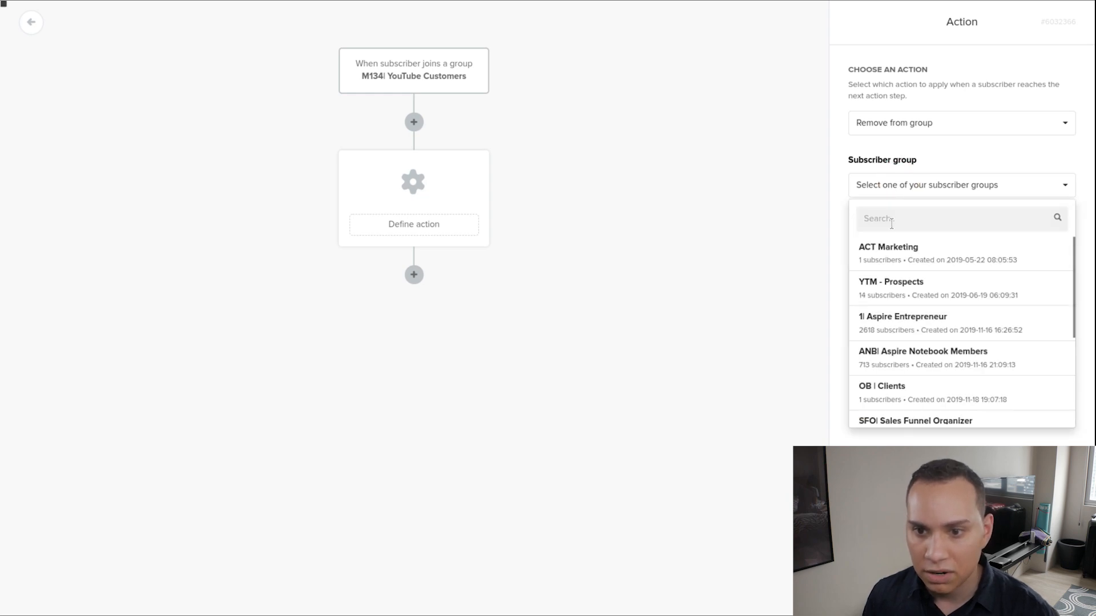
pyautogui.scroll(-3, 940, 286)
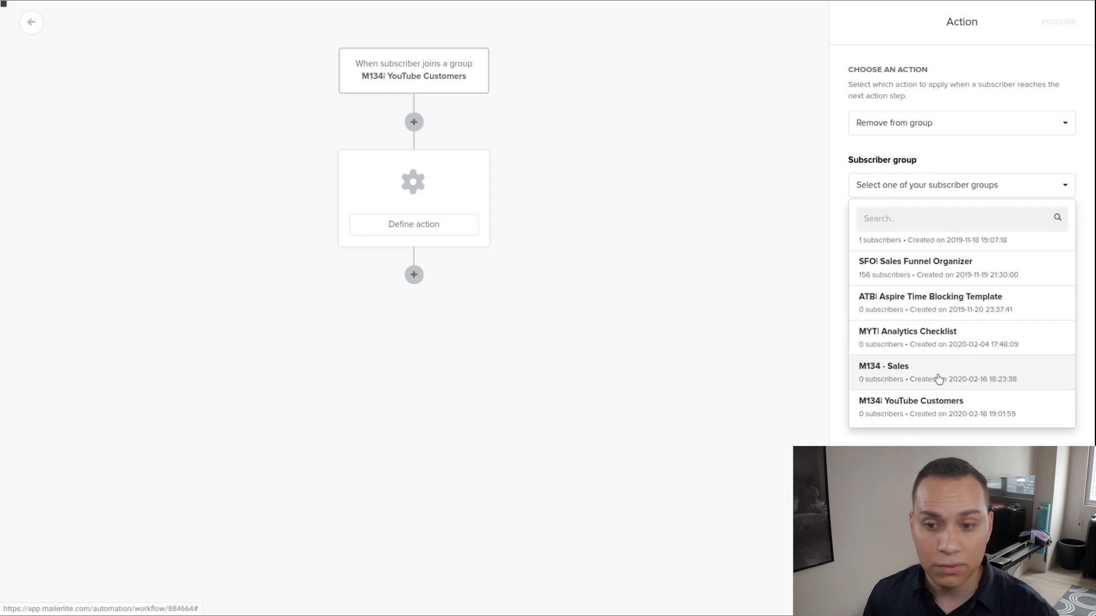
pyautogui.click(913, 373)
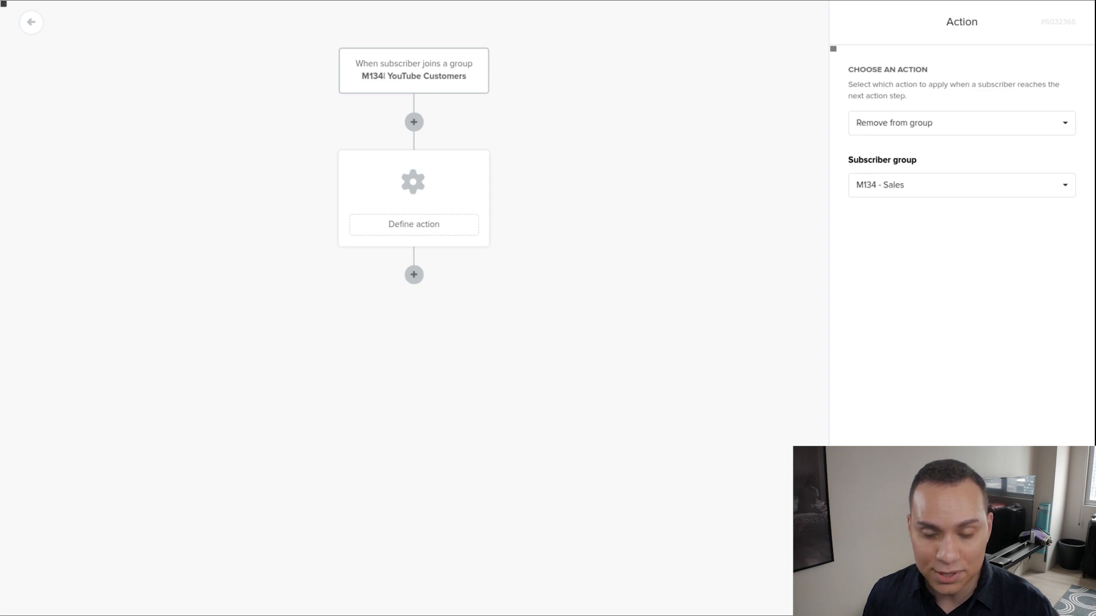
pyautogui.click(962, 591)
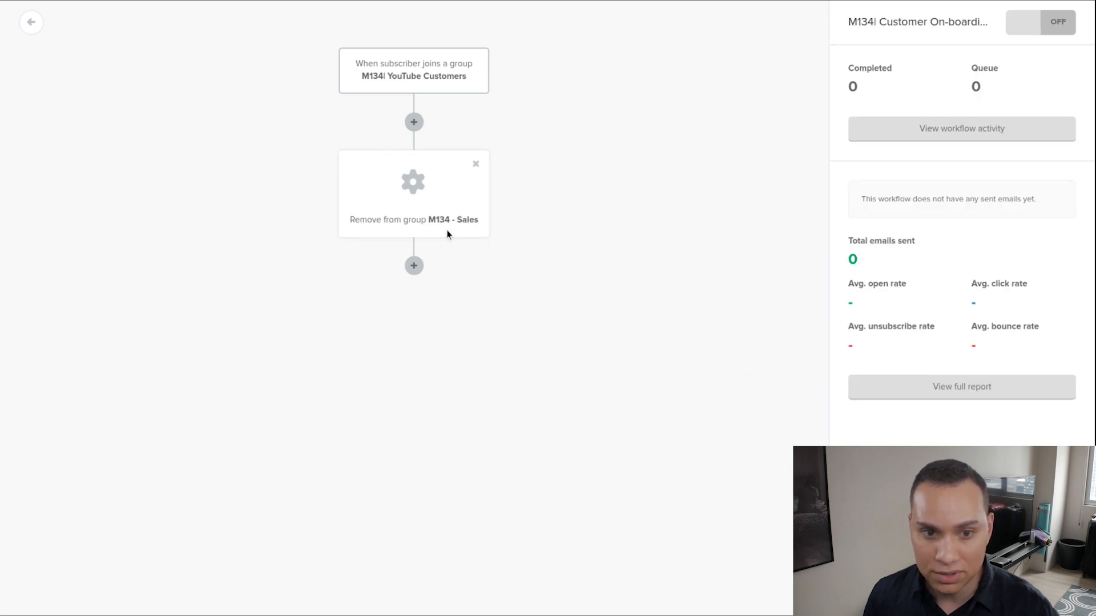
# Step: Add an email step named "Customer Welcome Email" after the removal action
pyautogui.click(414, 266)
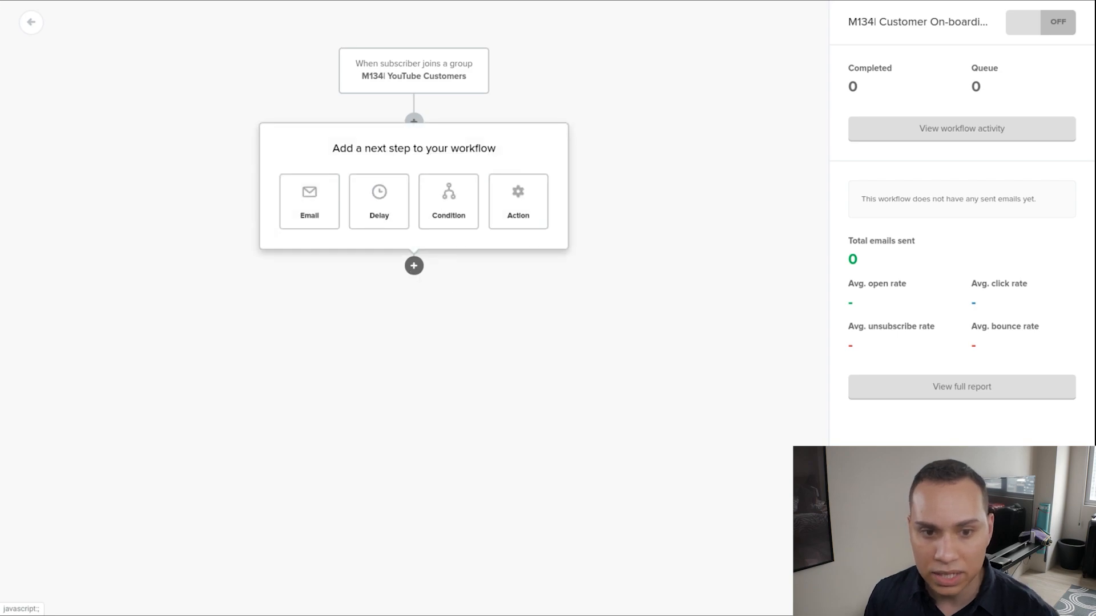
pyautogui.click(323, 214)
pyautogui.click(896, 89)
pyautogui.write('Customer Welcome Email')
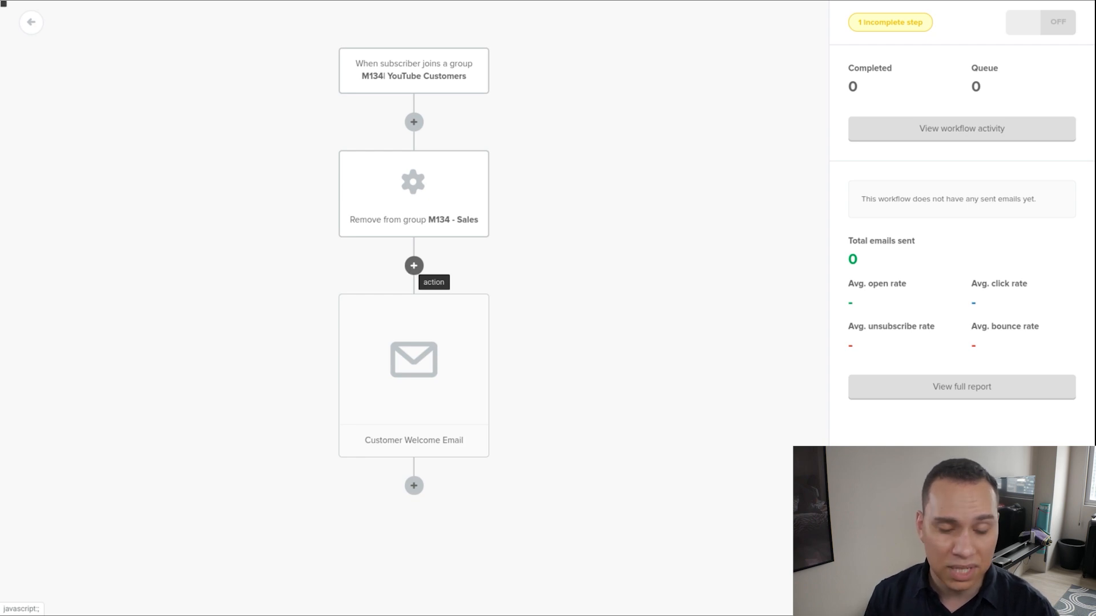
# Step: Insert an action between the removal and the welcome email that copies the subscriber to the group "1| Aspire Entrepreneur"
pyautogui.click(414, 265)
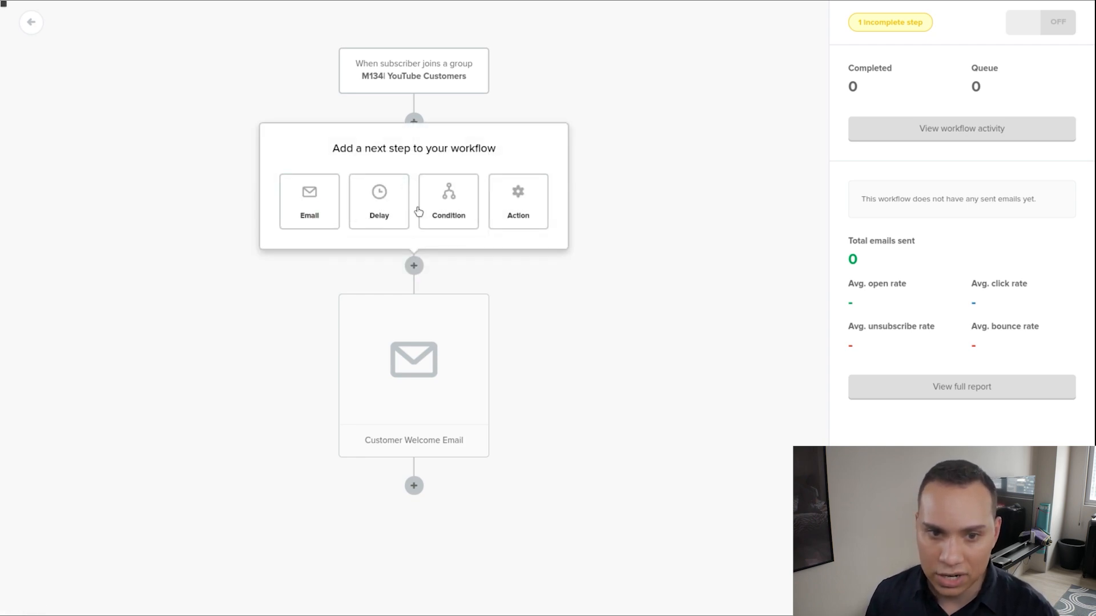
pyautogui.click(523, 214)
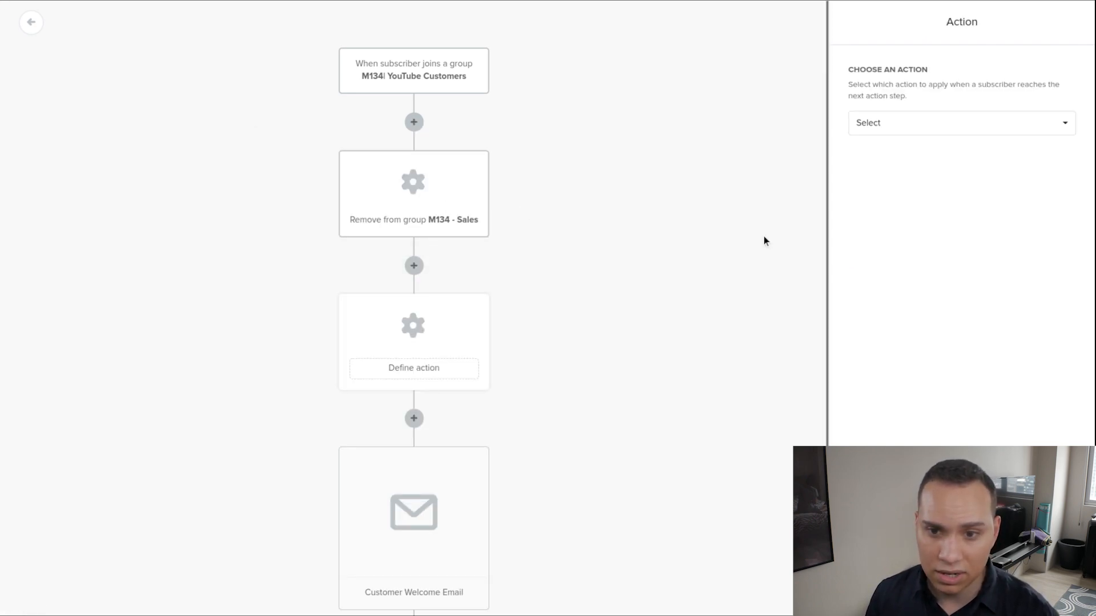
pyautogui.click(888, 127)
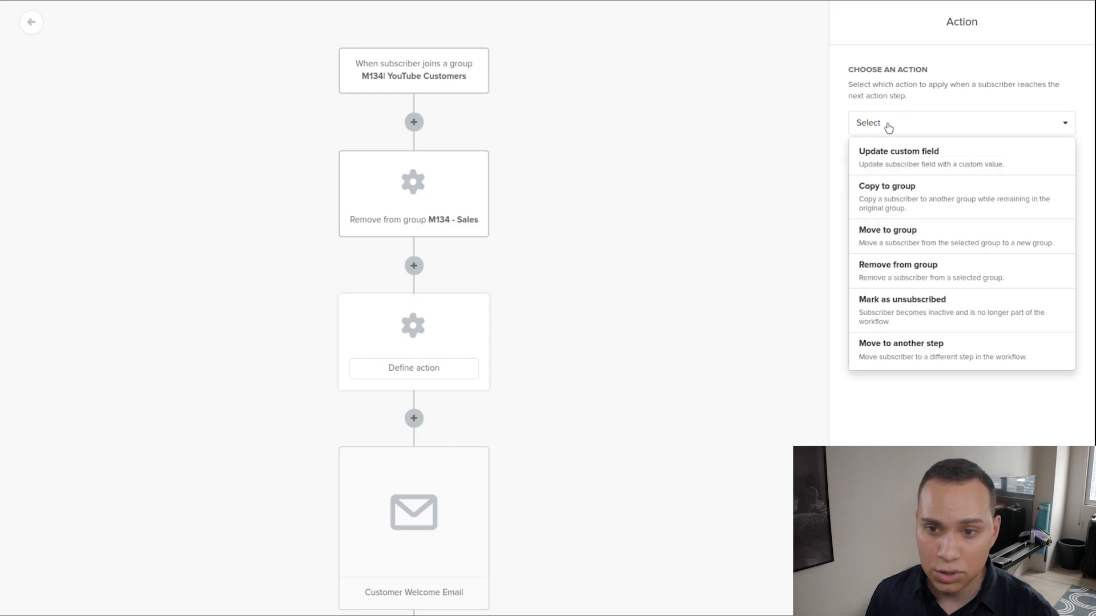
pyautogui.click(947, 190)
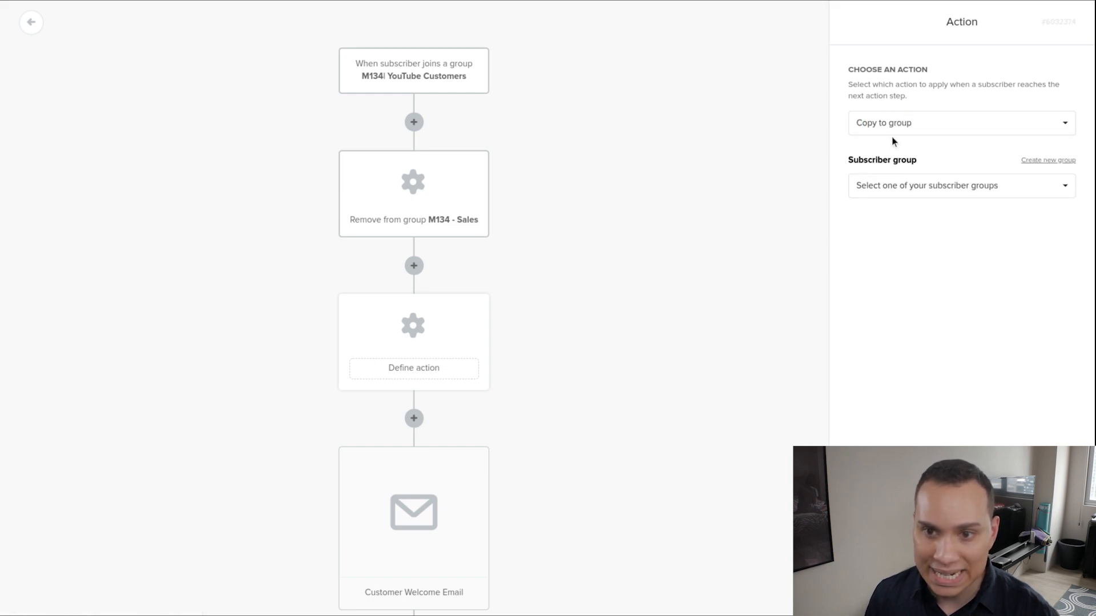
pyautogui.click(888, 187)
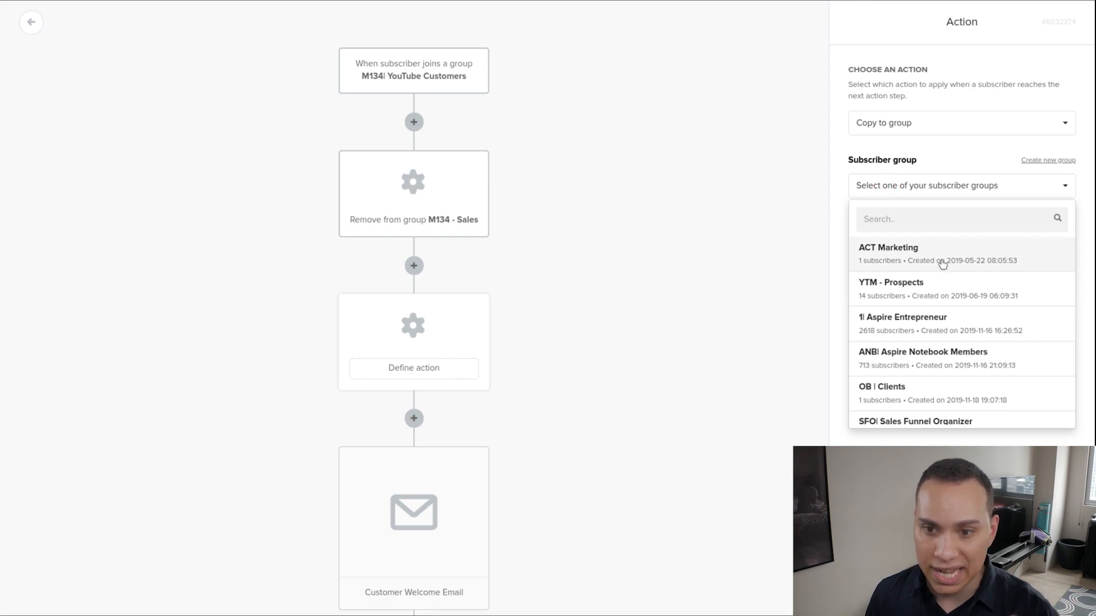
pyautogui.scroll(-3, 902, 369)
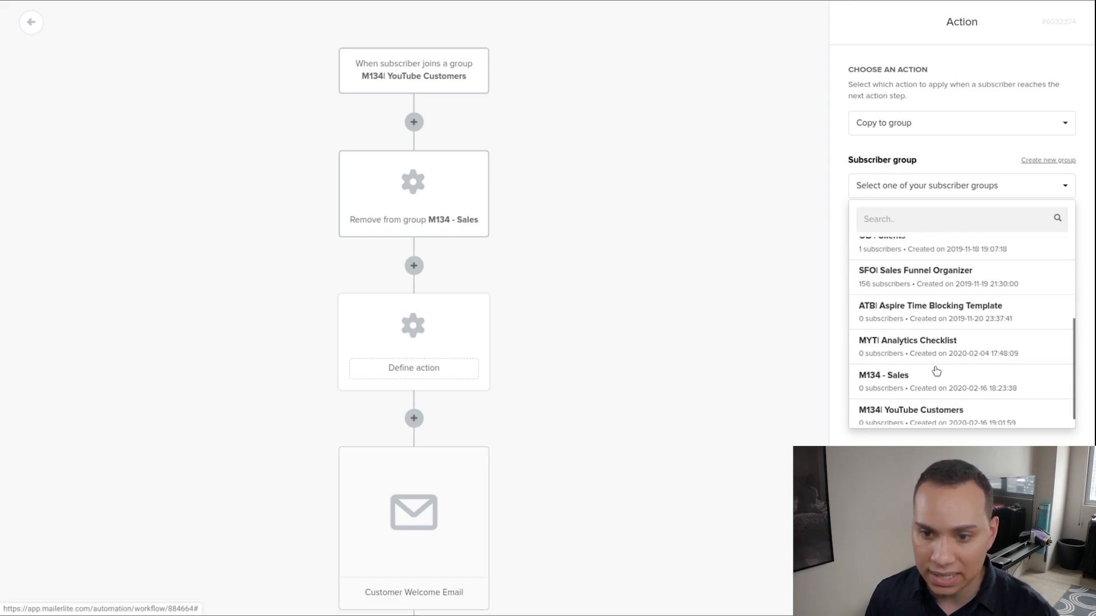
pyautogui.scroll(3, 956, 306)
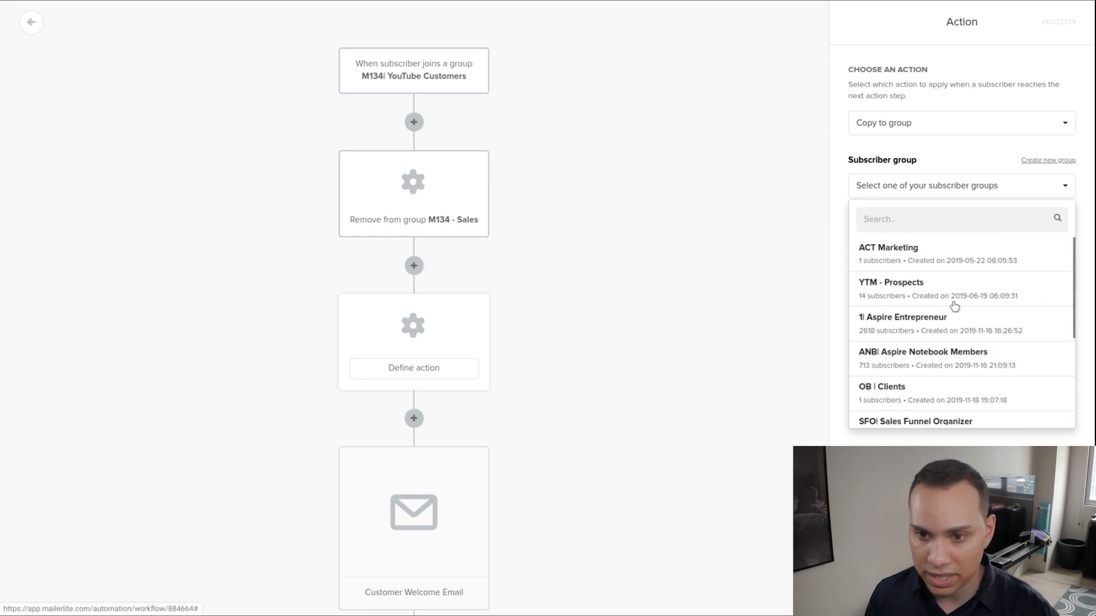
pyautogui.click(893, 320)
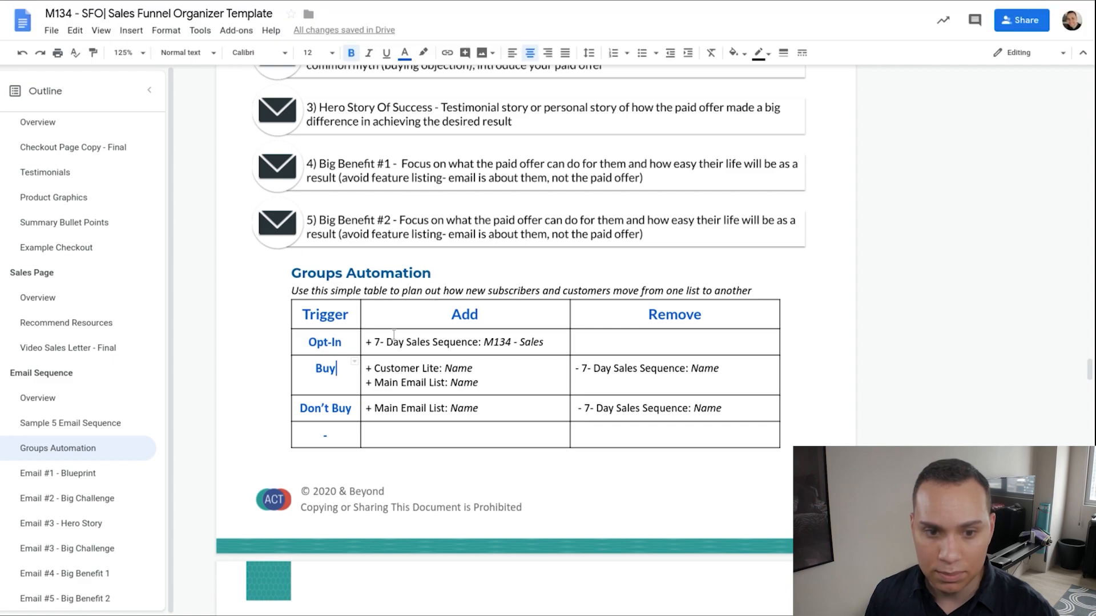
# Step: Check the Opt-In and Don't Buy rows of the organizer's Groups Automation table in Google Docs, and return to MailerLite's automation list
pyautogui.click(367, 343)
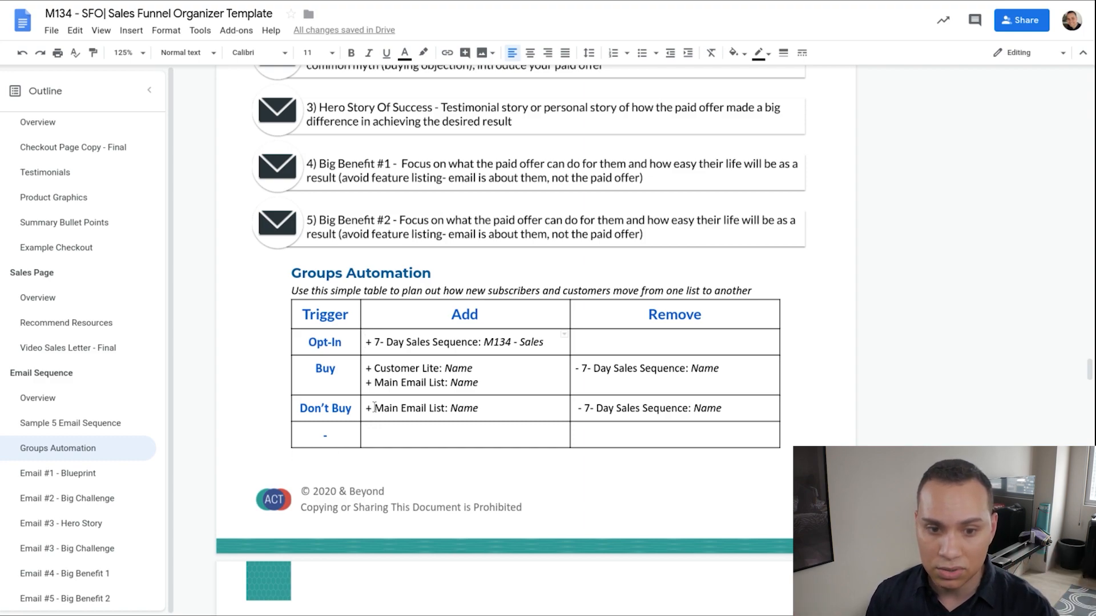
pyautogui.click(501, 407)
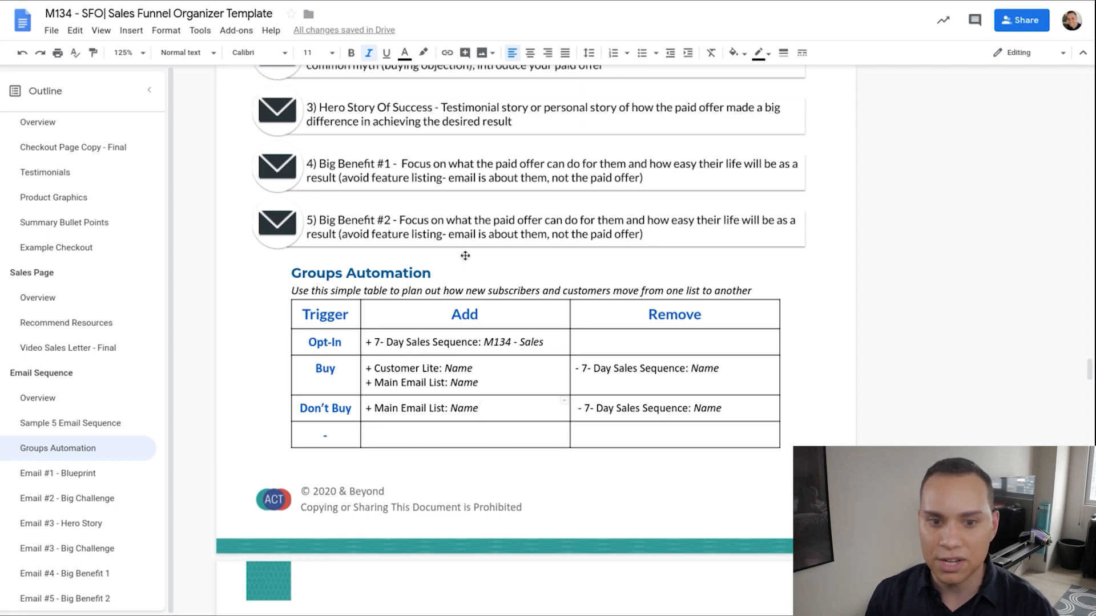
pyautogui.hotkey('ctrl', 'Tab')
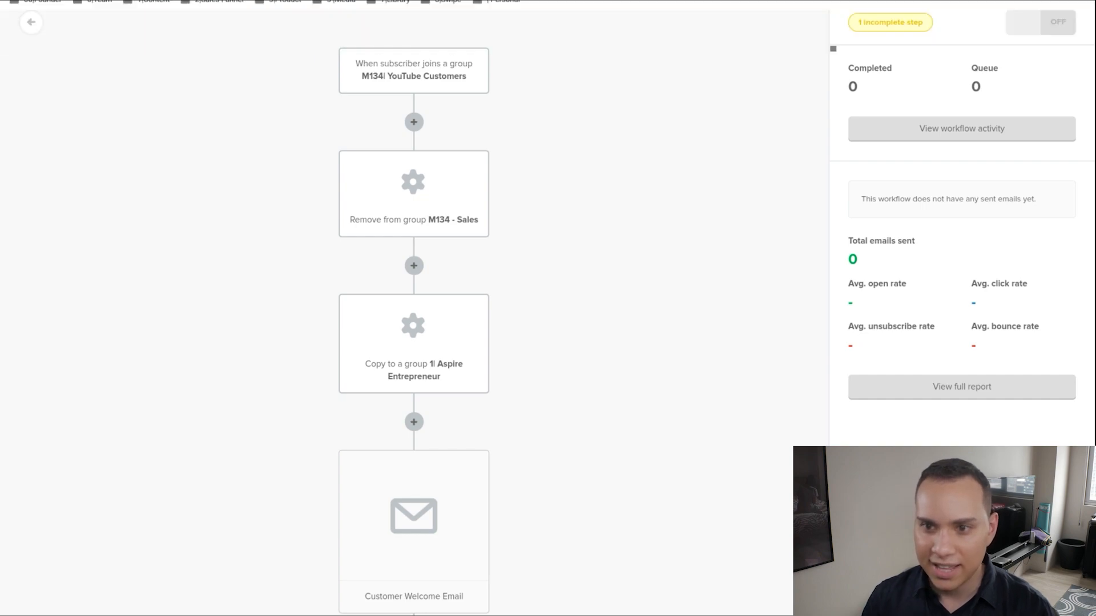
pyautogui.click(33, 26)
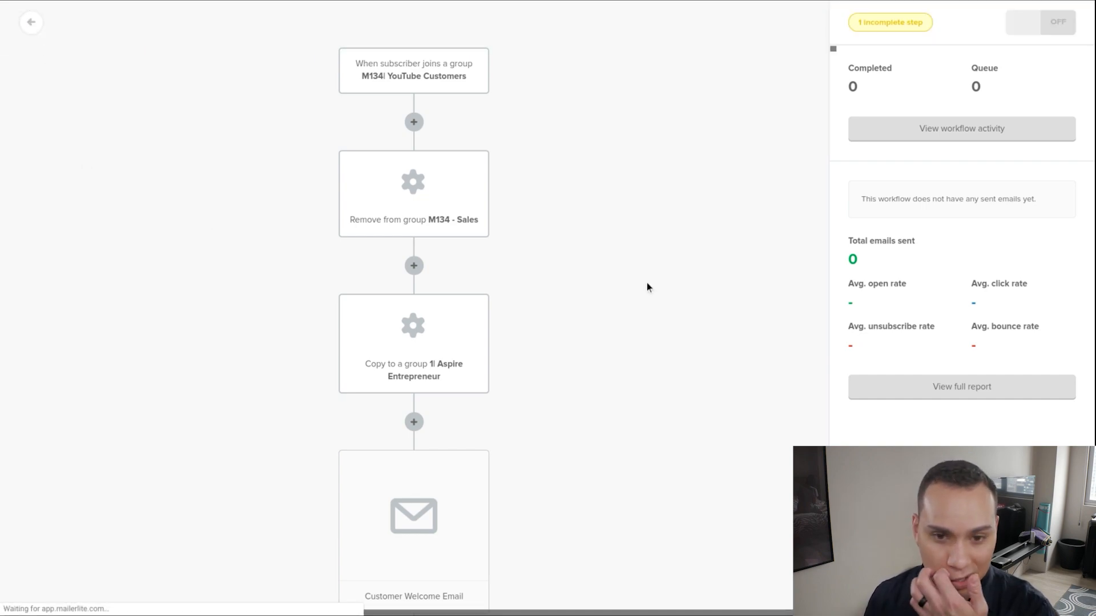
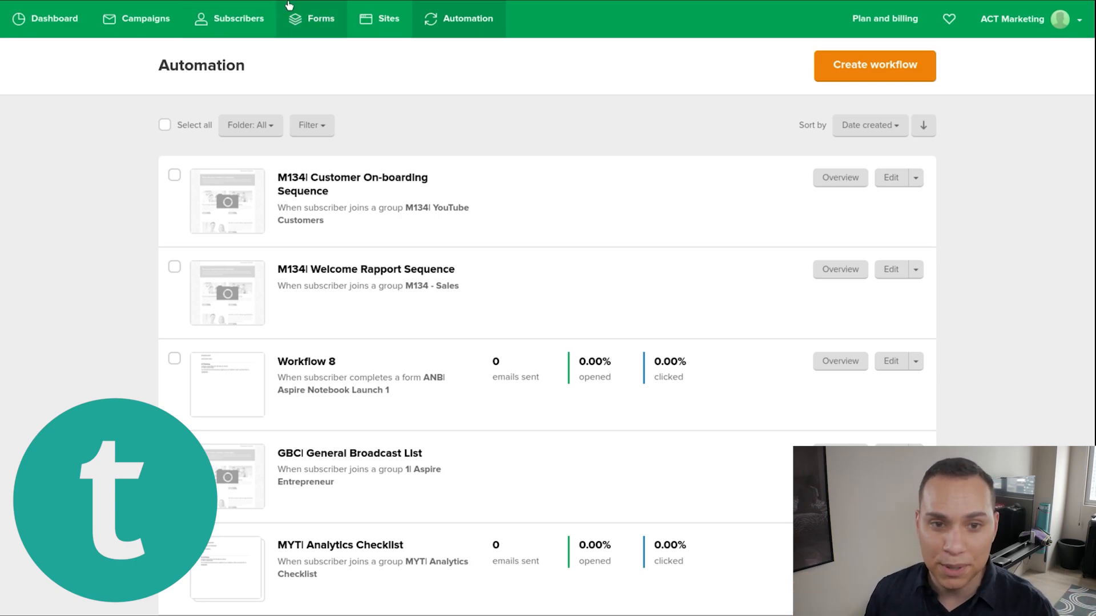
# Step: Switch to ThriveCart, open its product list, and examine the Google Ads Foundation checkout page as an example
pyautogui.click(371, 7)
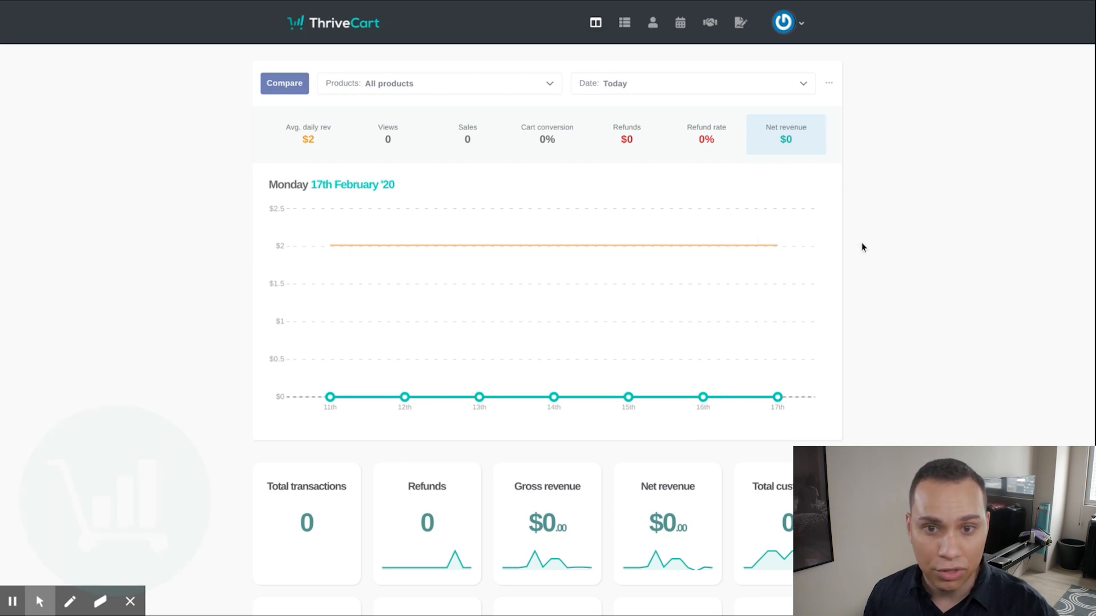
pyautogui.click(625, 22)
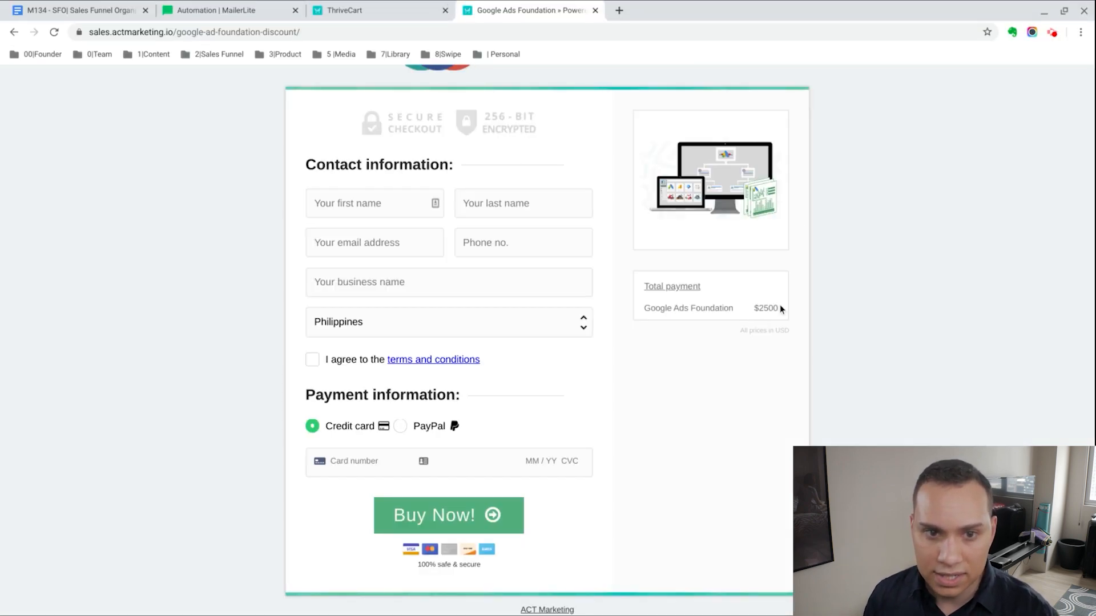
pyautogui.scroll(-1, 842, 327)
pyautogui.scroll(1, 842, 327)
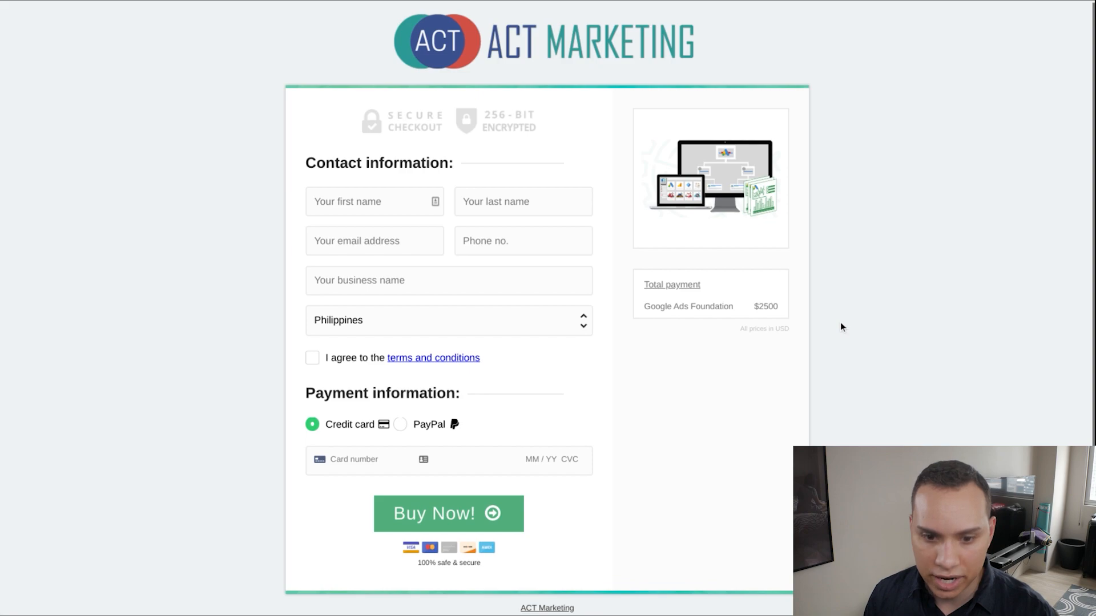
pyautogui.scroll(-1, 840, 322)
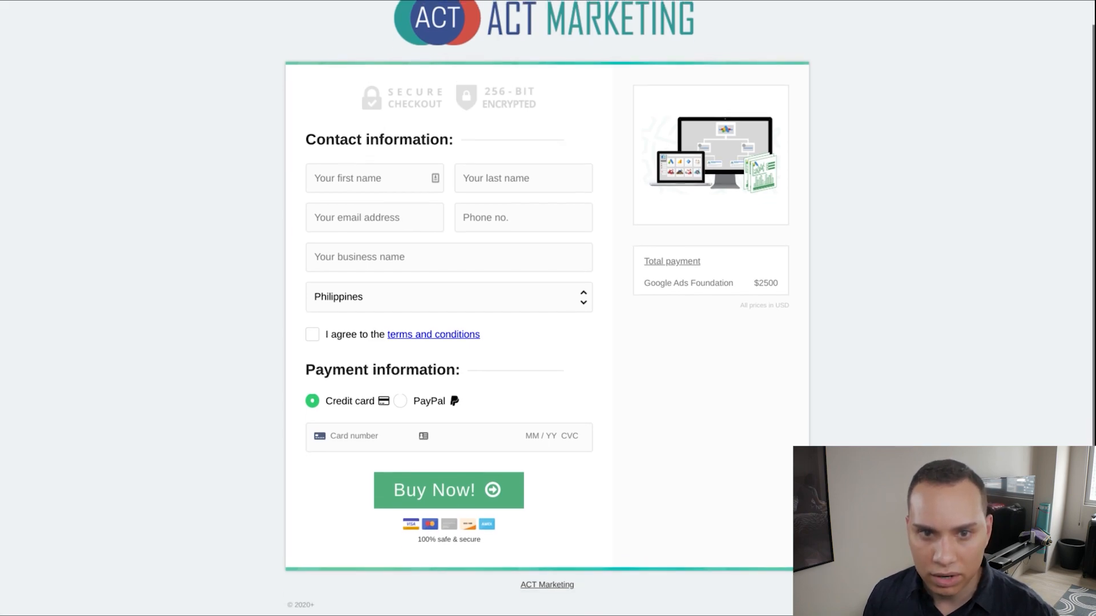
pyautogui.scroll(1, 841, 322)
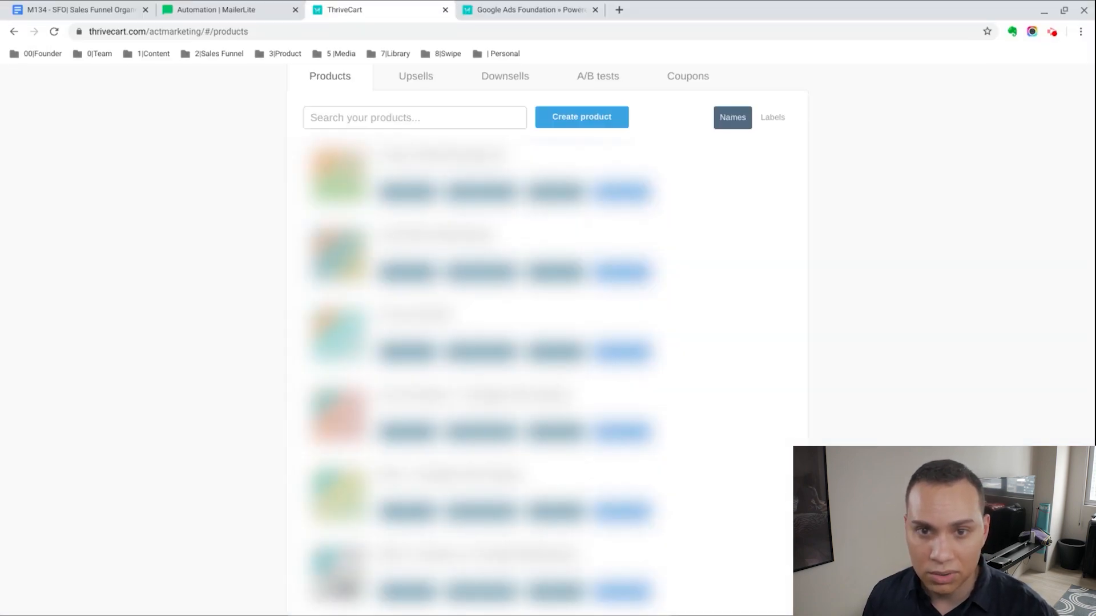
# Step: Create a new digital product in ThriveCart
pyautogui.click(587, 118)
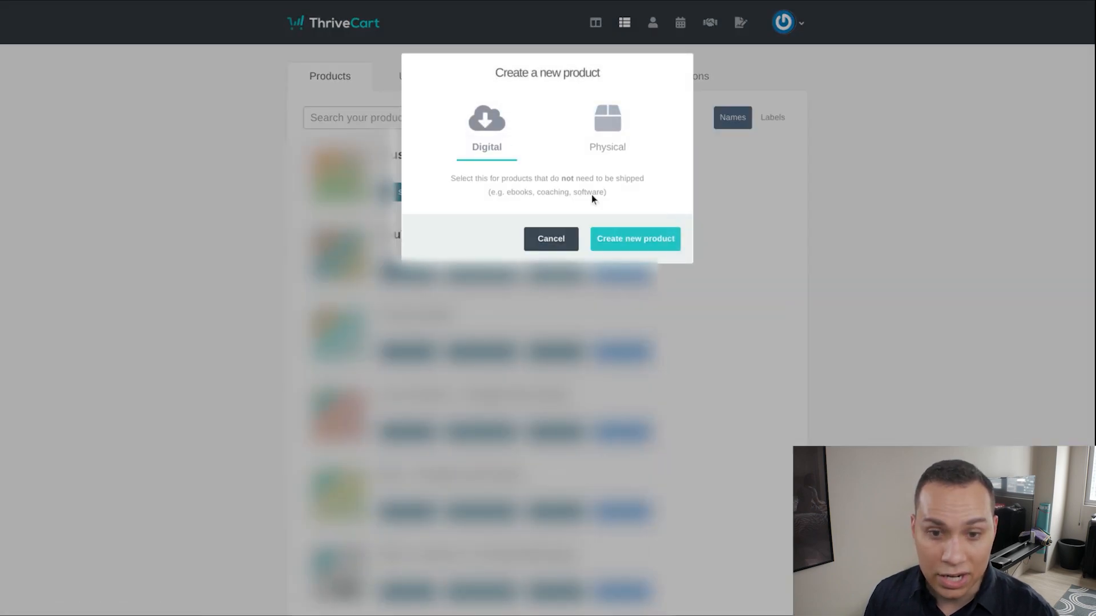
pyautogui.click(660, 240)
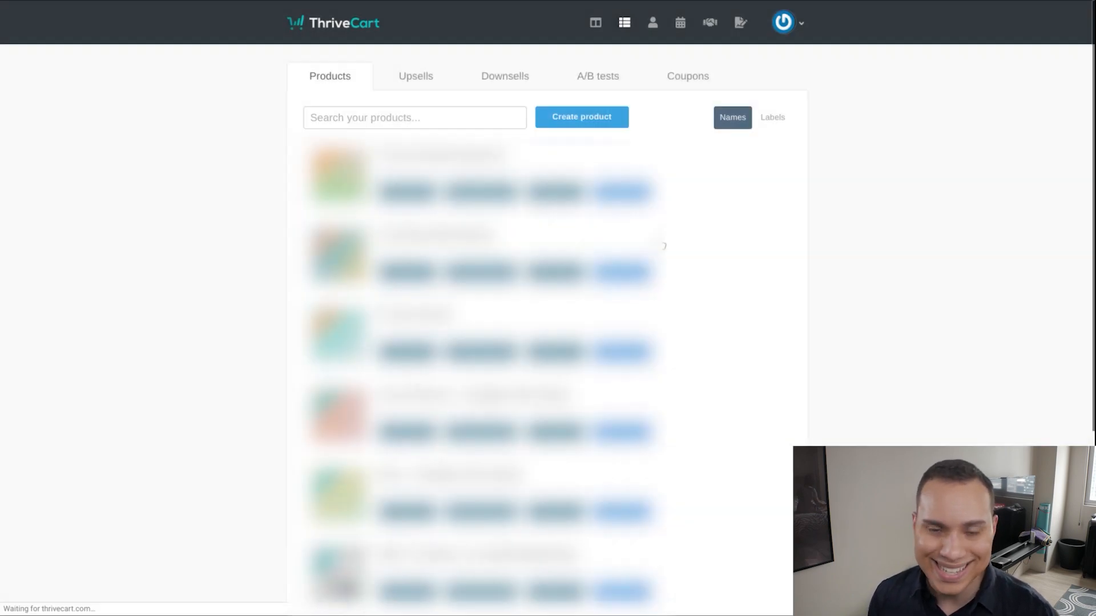
# Step: Name the product "YouTube Training - 101 Growth", label it "M134 - YT Growth Training - Paid", and assign ACT Marketing, LLC as owner
pyautogui.write('YouTube Training - 101 Gro')
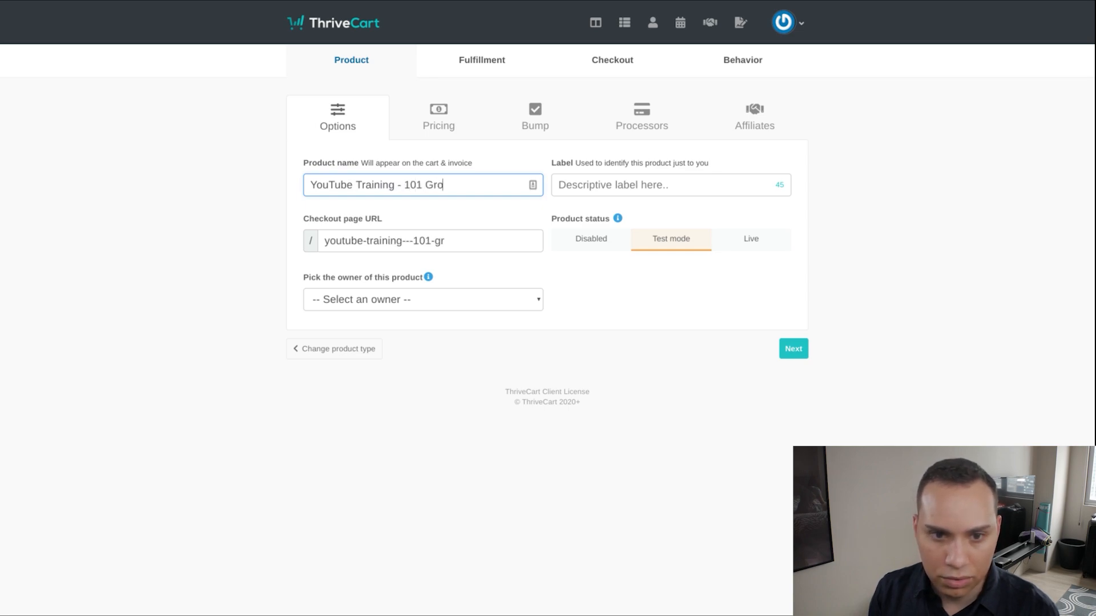
pyautogui.write('wth')
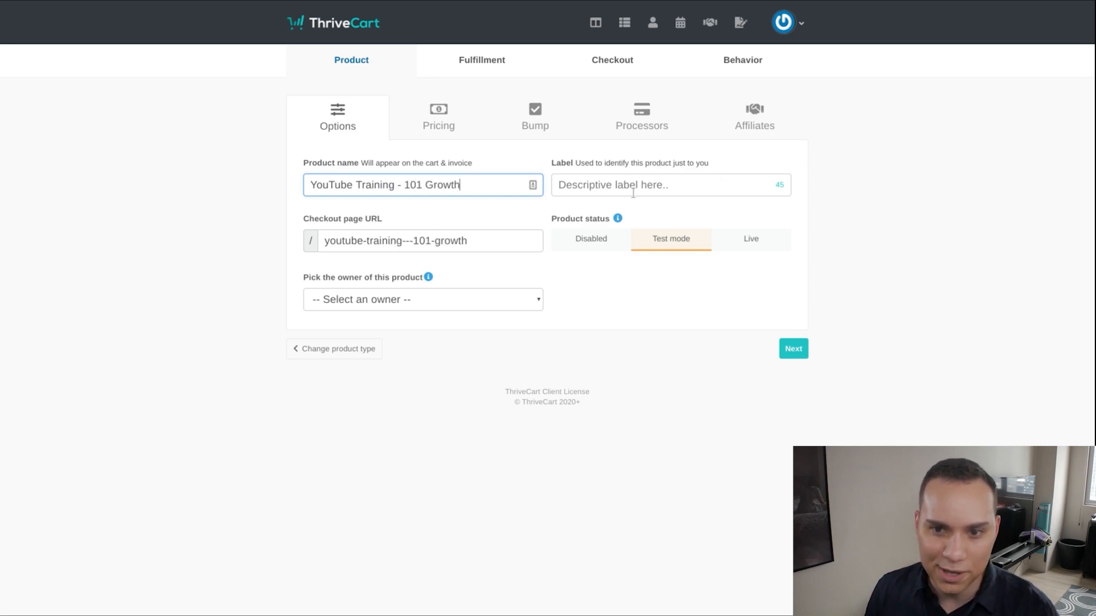
pyautogui.click(664, 188)
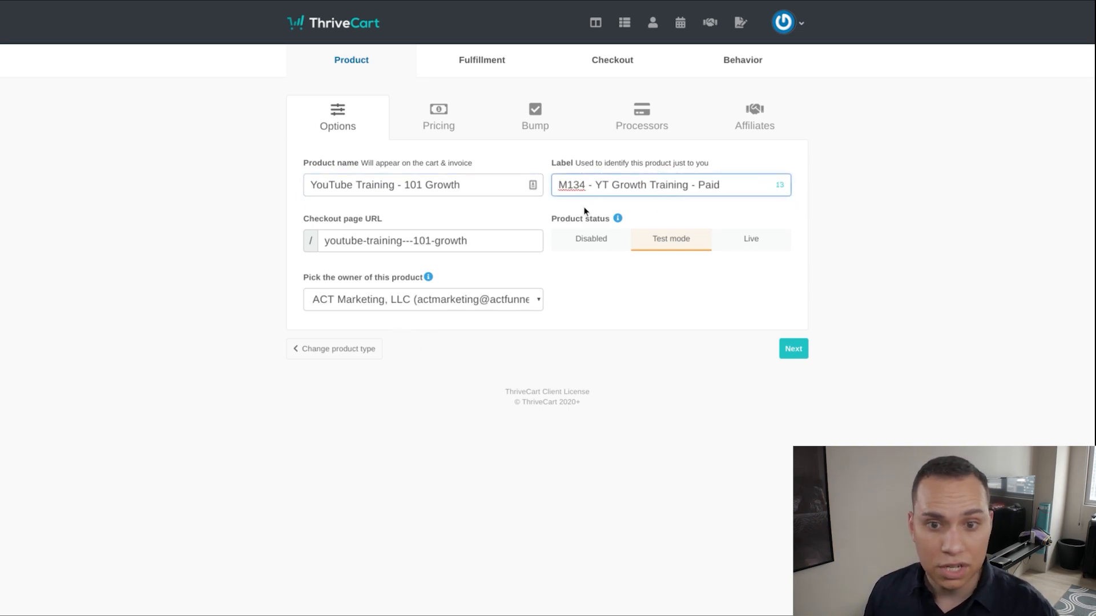
pyautogui.press('Tab')
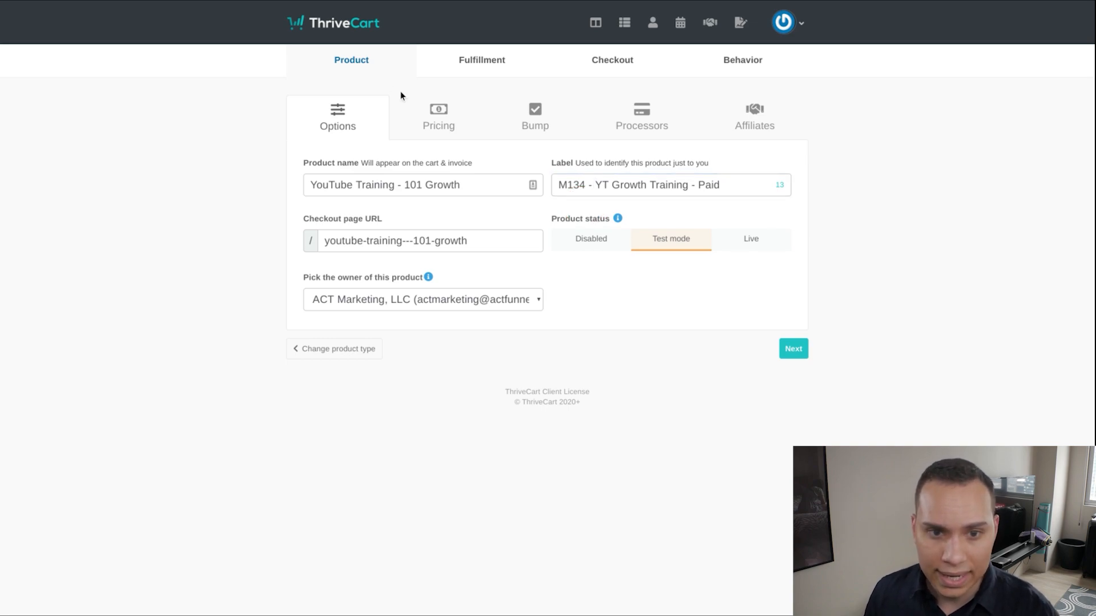
# Step: Start a USD pricing option for the product with a one-time fee of $497
pyautogui.click(455, 129)
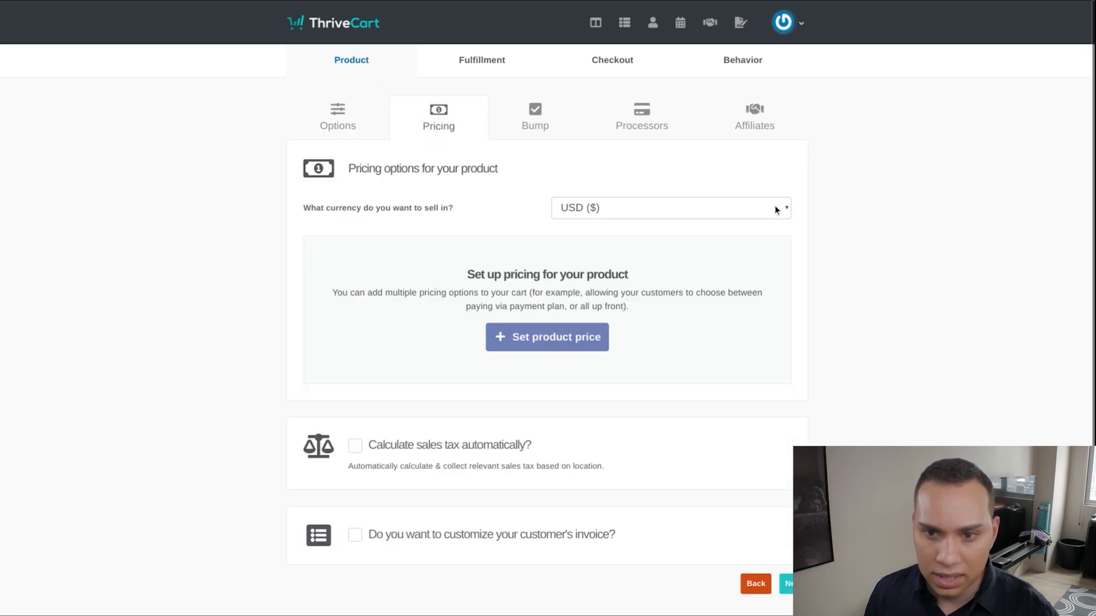
pyautogui.click(762, 213)
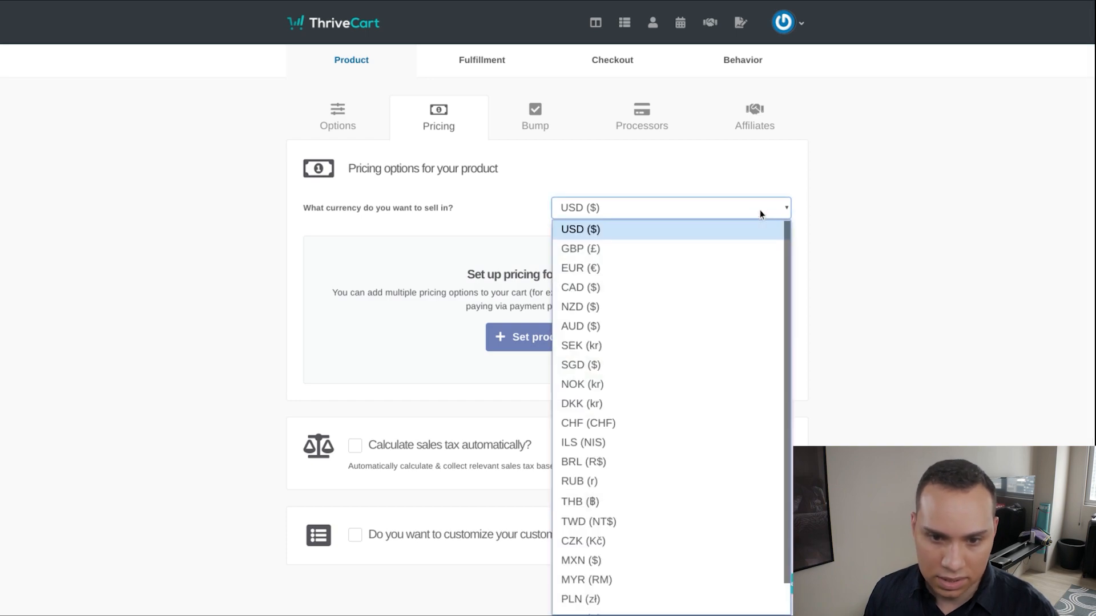
pyautogui.click(892, 223)
pyautogui.scroll(-1, 893, 223)
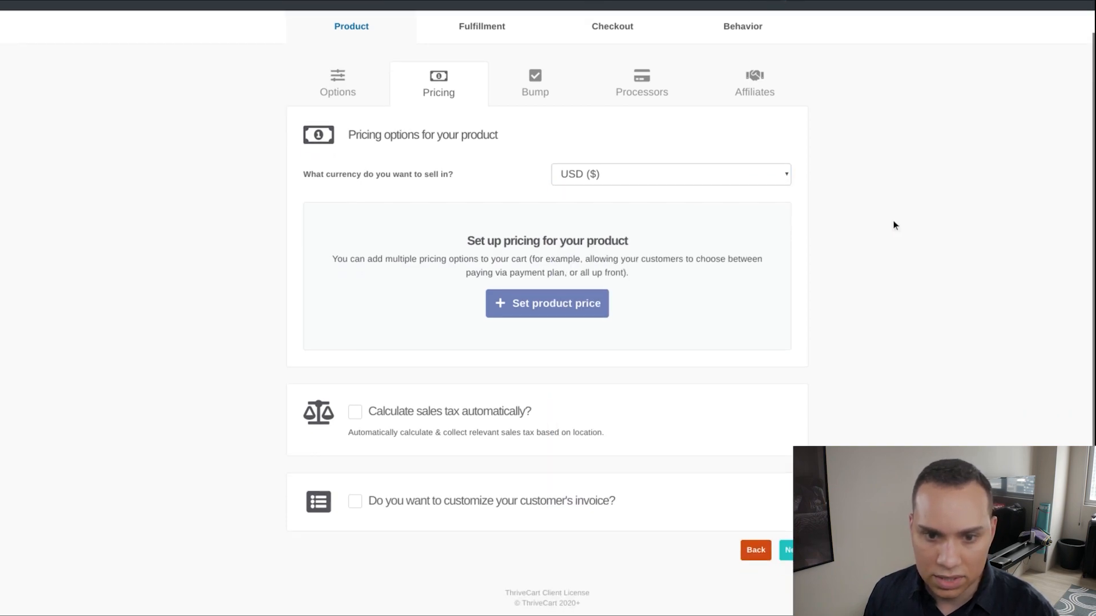
pyautogui.click(533, 309)
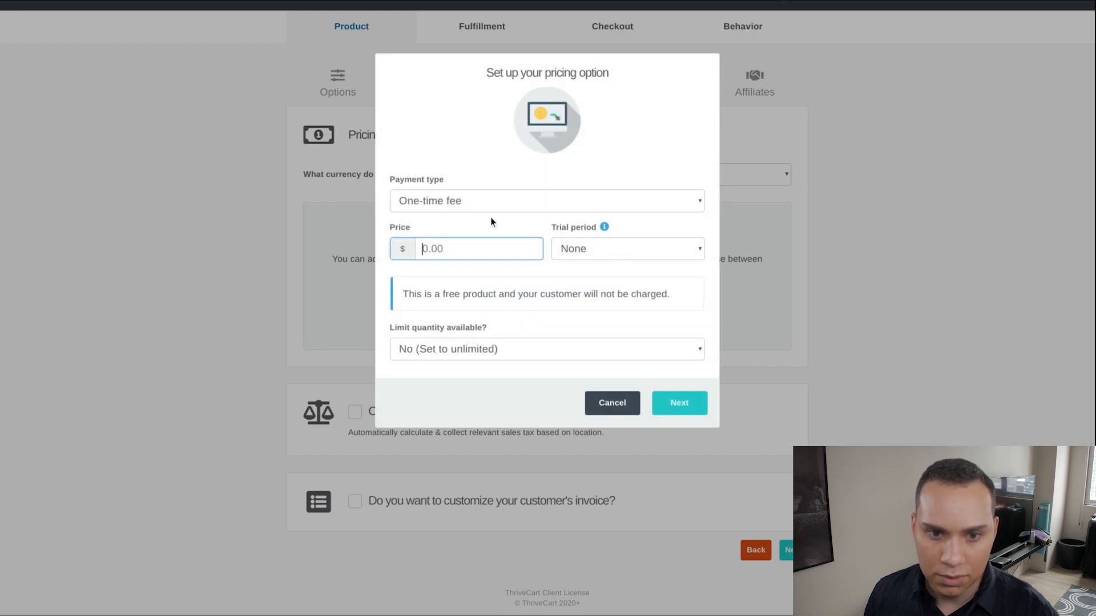
pyautogui.click(590, 202)
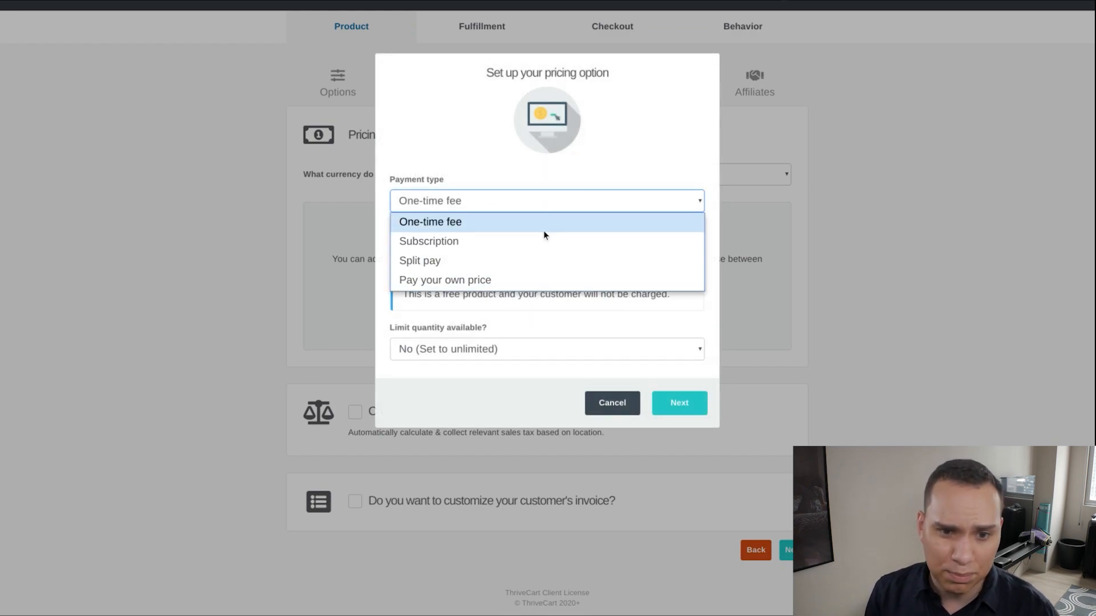
pyautogui.click(474, 222)
pyautogui.click(464, 249)
pyautogui.write('497')
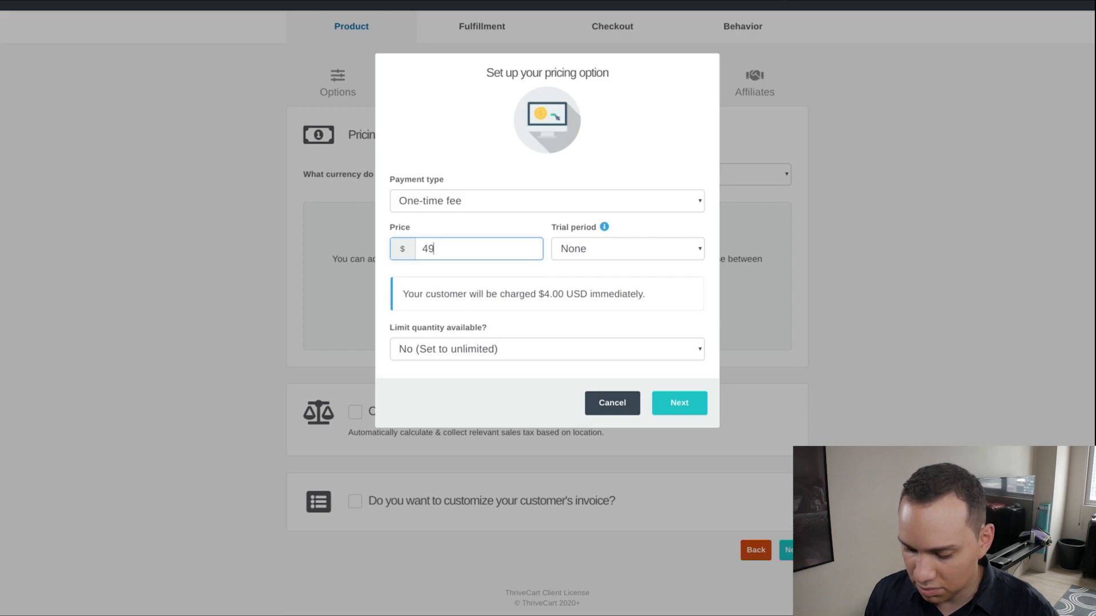
# Step: Keep no trial period and unlimited quantity, and save the pricing option with only one purchase allowed at a time
pyautogui.click(621, 250)
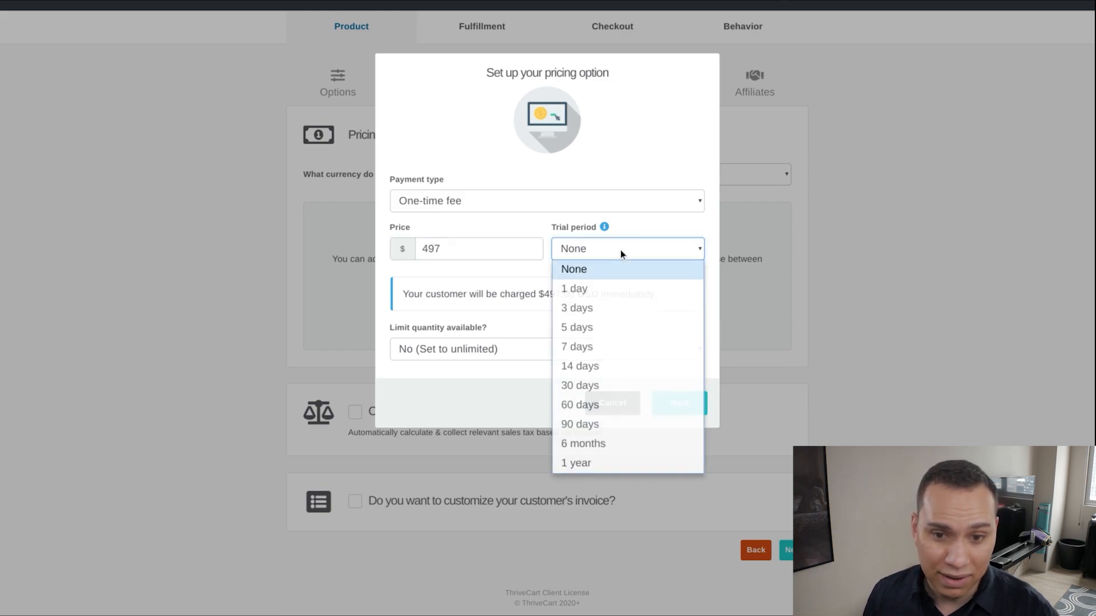
pyautogui.click(455, 317)
pyautogui.click(570, 353)
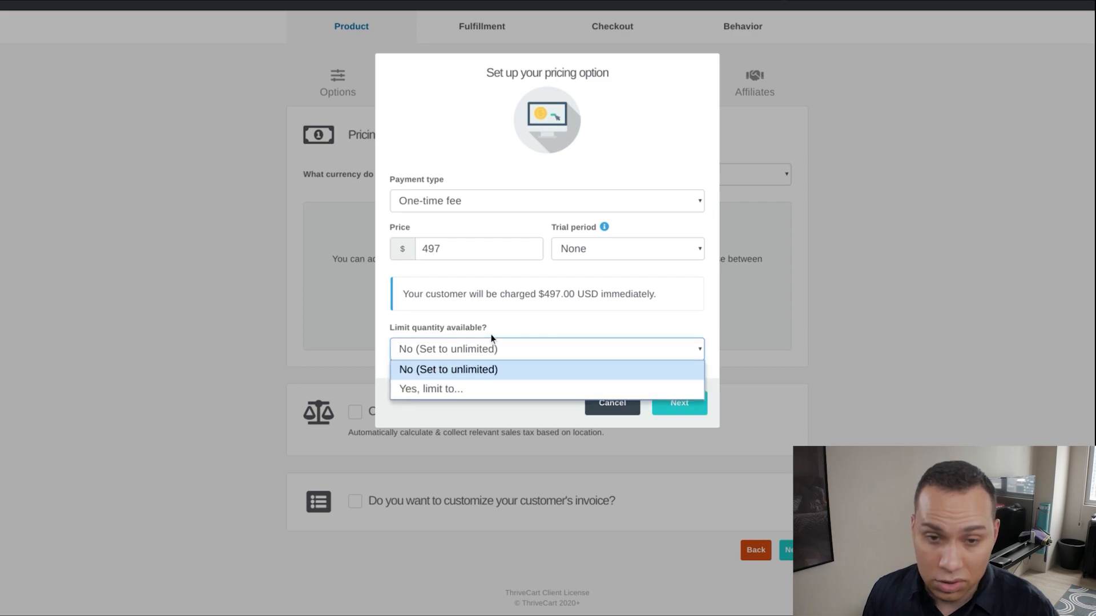
pyautogui.click(521, 325)
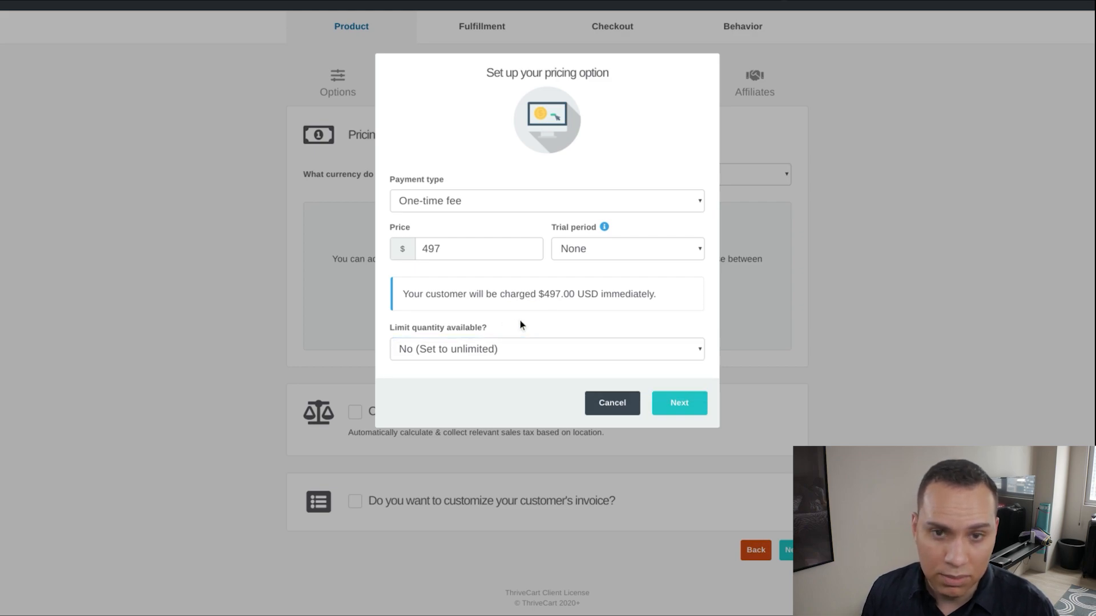
pyautogui.click(679, 404)
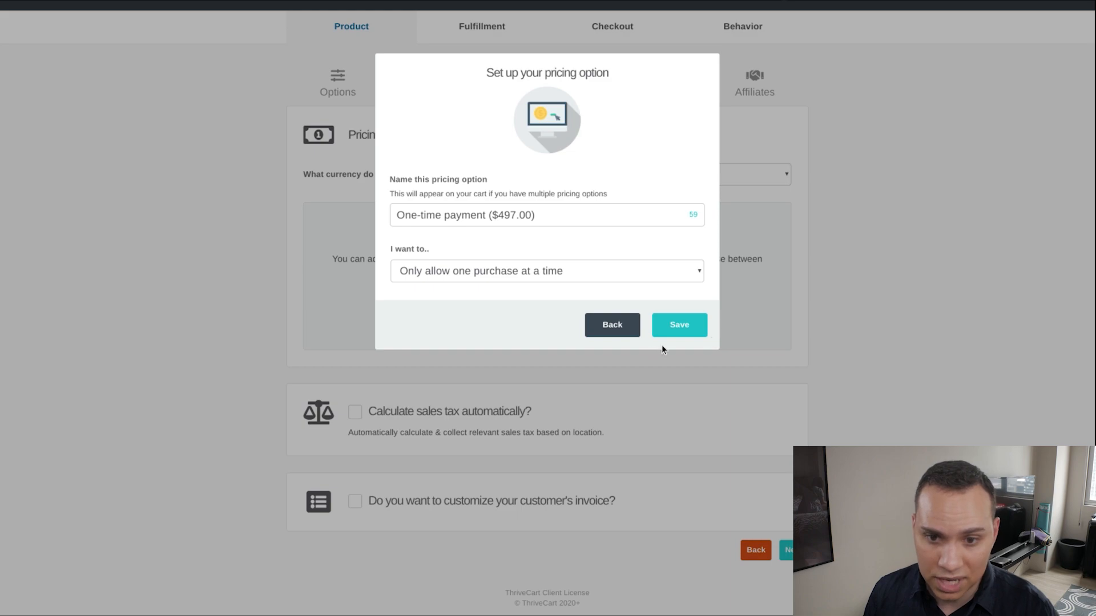
pyautogui.click(685, 331)
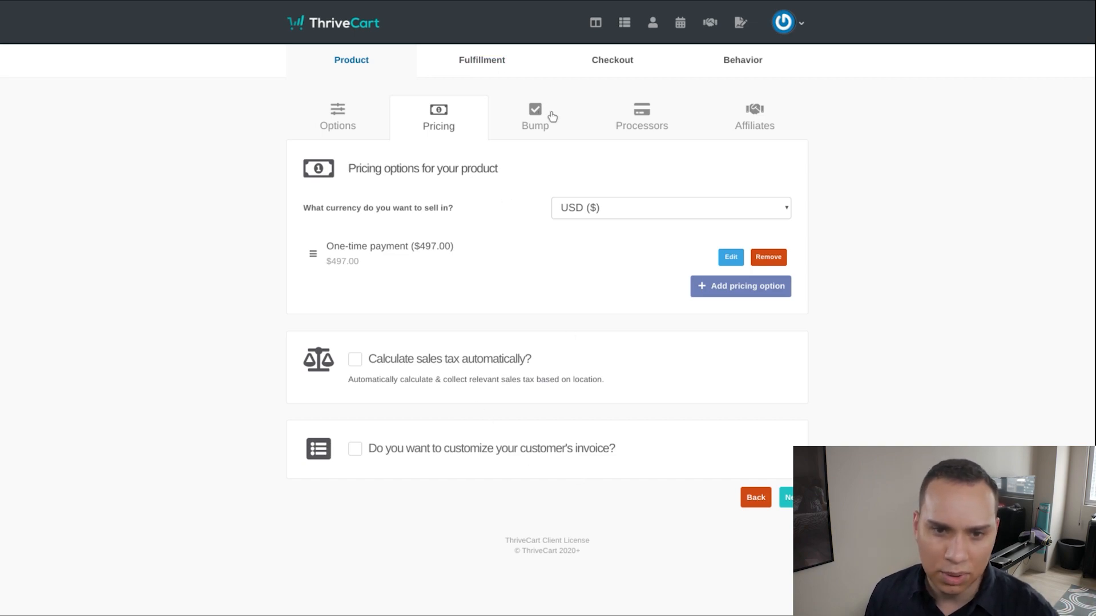
# Step: Try setting up a digital bump offer on the product, and switch the offer off again
pyautogui.click(526, 112)
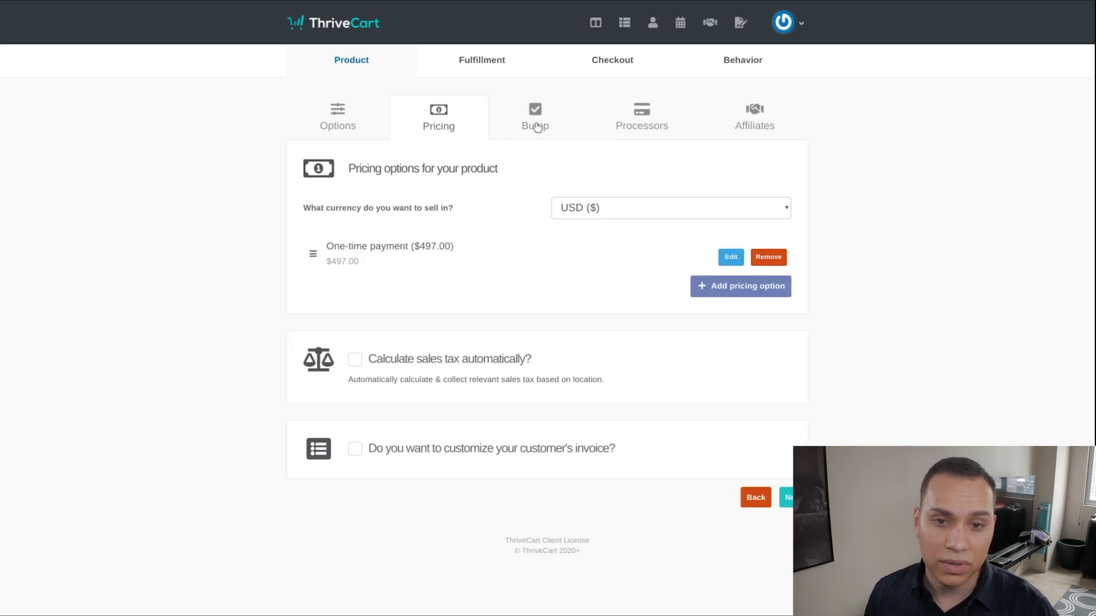
pyautogui.click(533, 122)
pyautogui.click(365, 174)
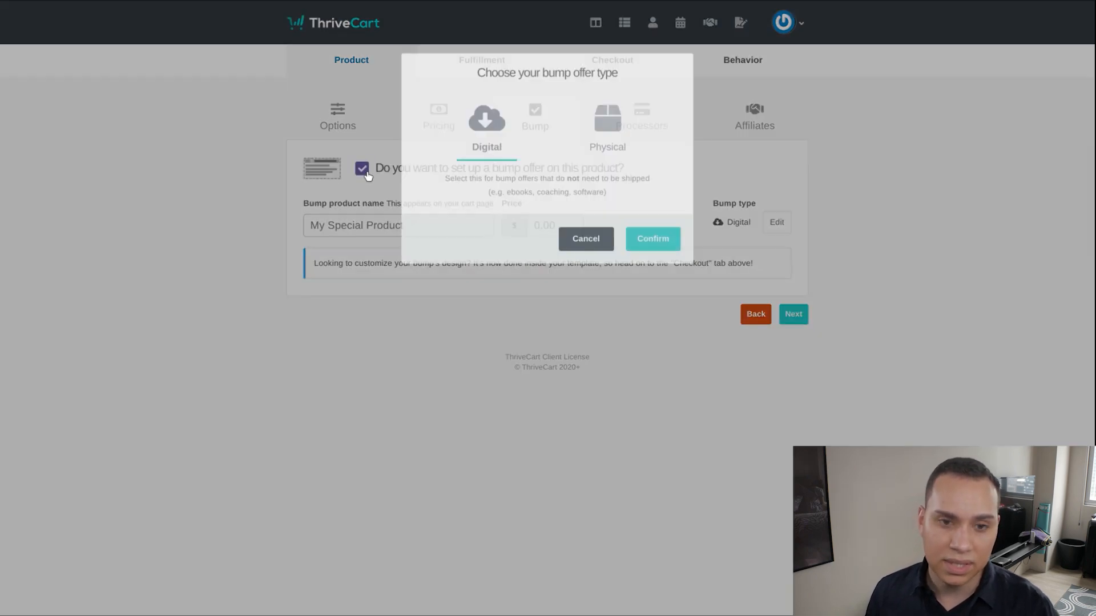
pyautogui.click(657, 244)
pyautogui.click(373, 226)
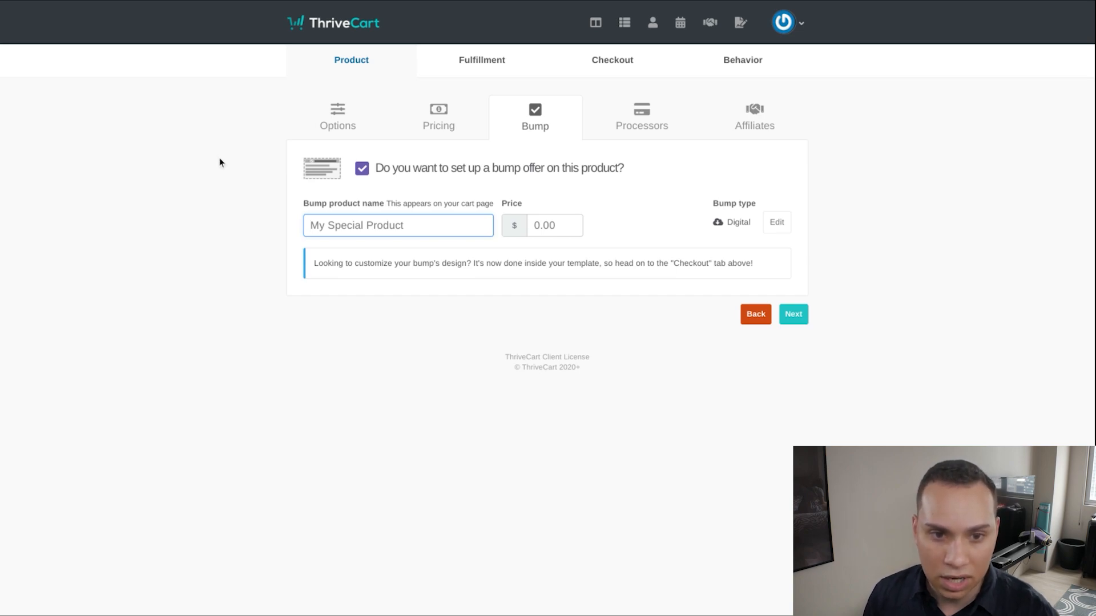
pyautogui.click(362, 168)
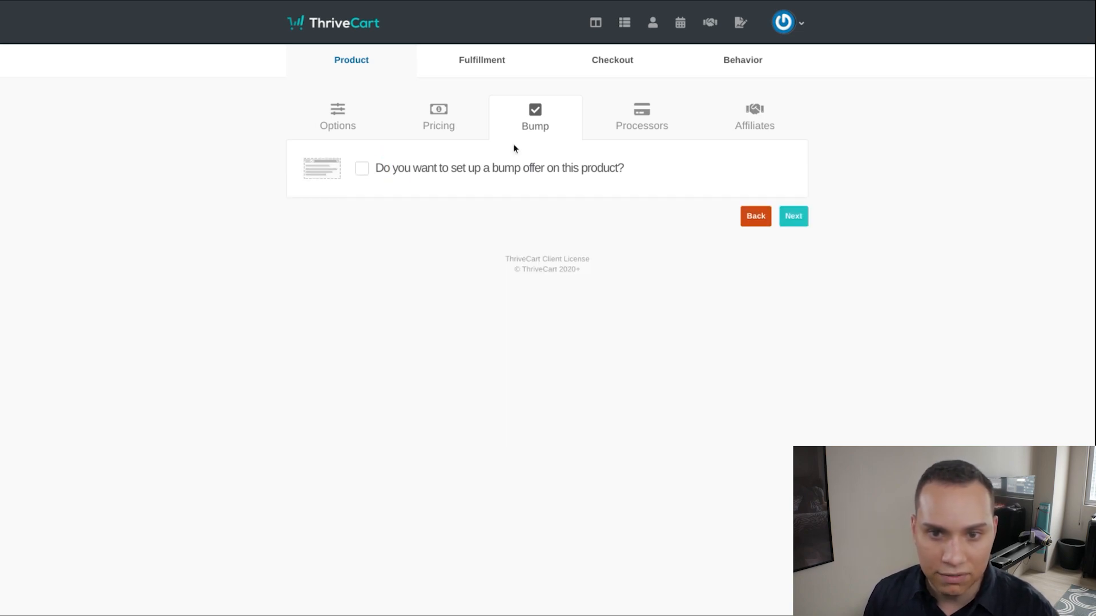
# Step: Set the product's fulfillment to add buyers to the membership site, using Teachable as the platform and ACT Marketing as the site
pyautogui.click(642, 117)
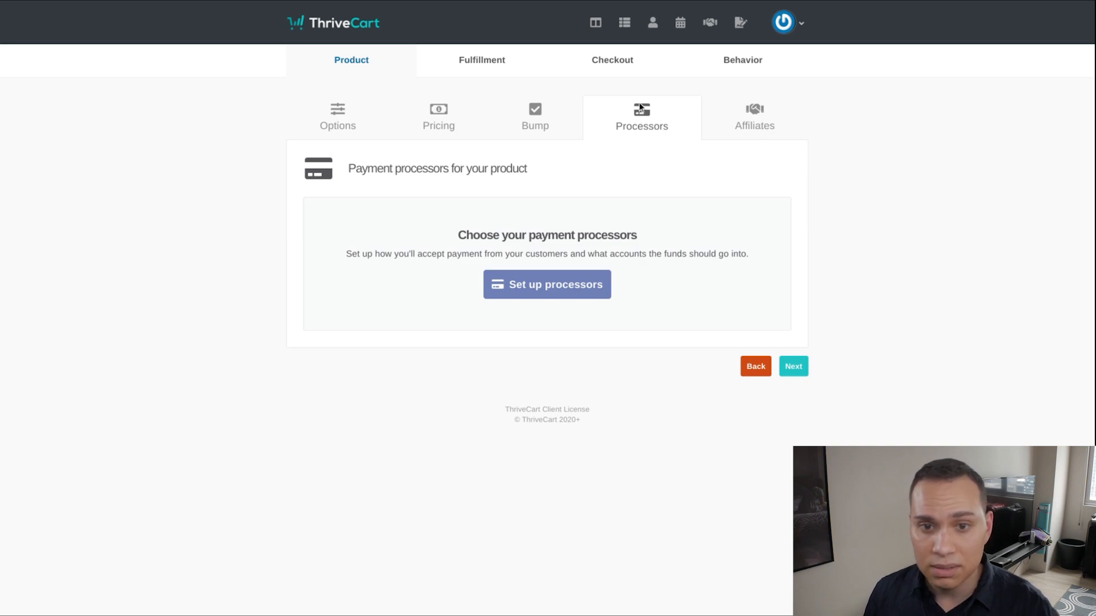
pyautogui.click(482, 67)
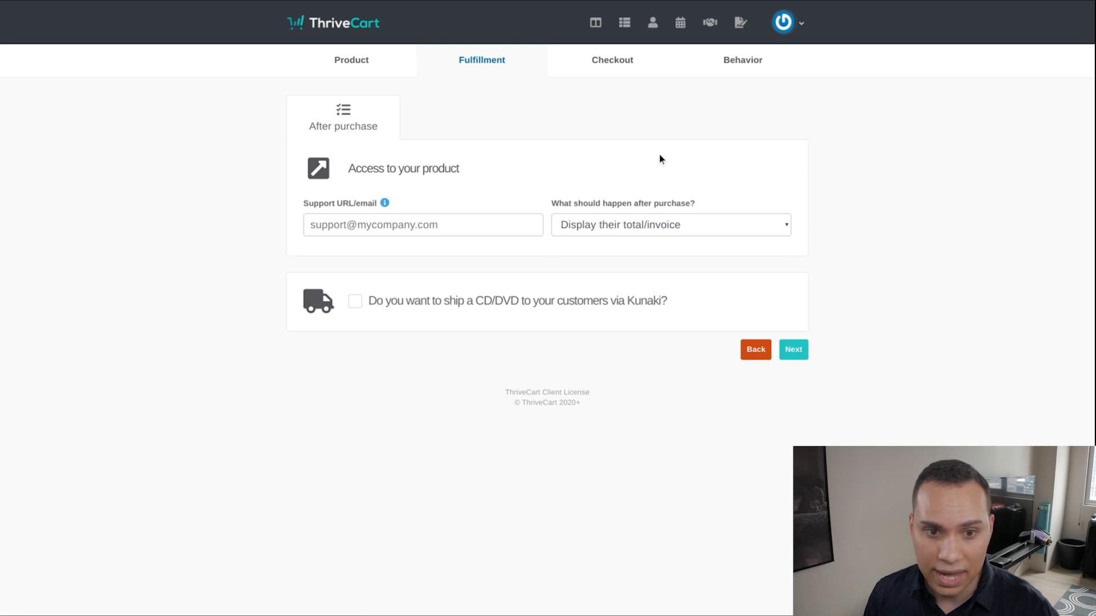
pyautogui.click(614, 227)
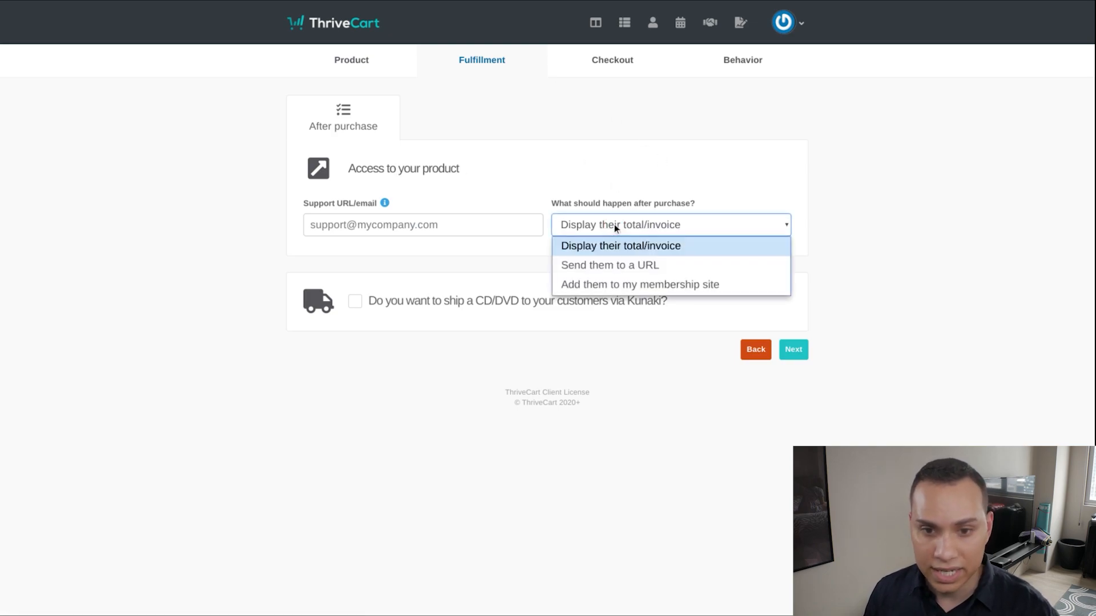
pyautogui.click(595, 283)
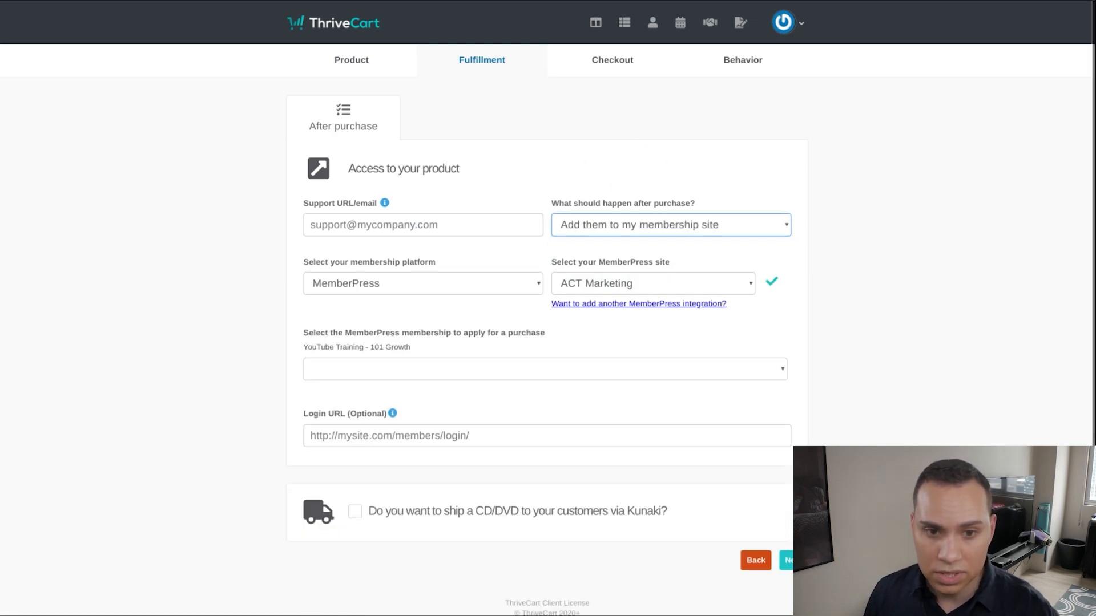
pyautogui.click(514, 284)
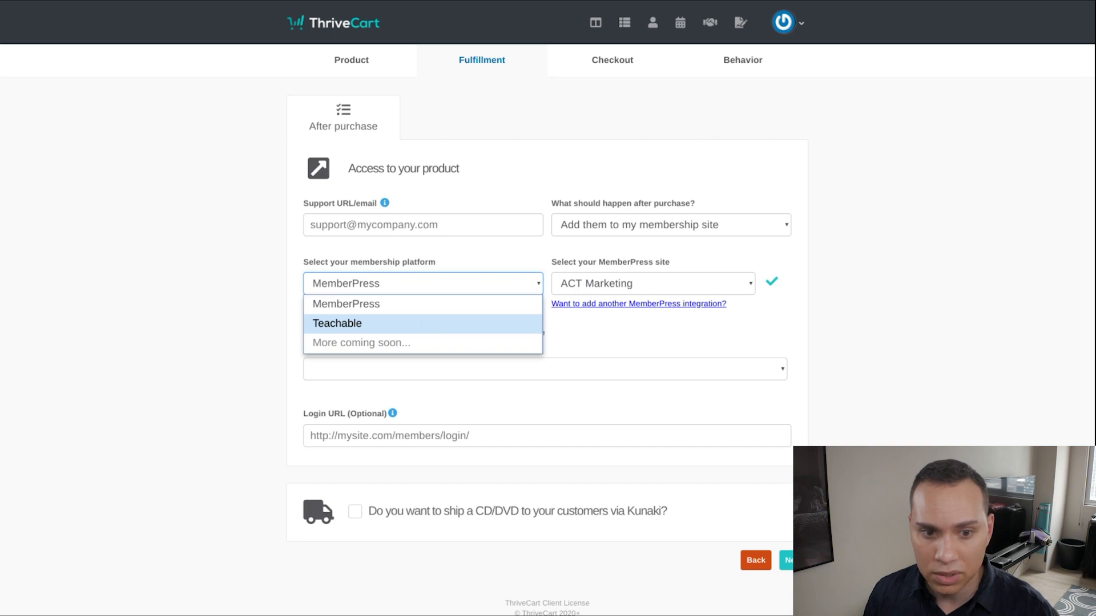
pyautogui.click(427, 324)
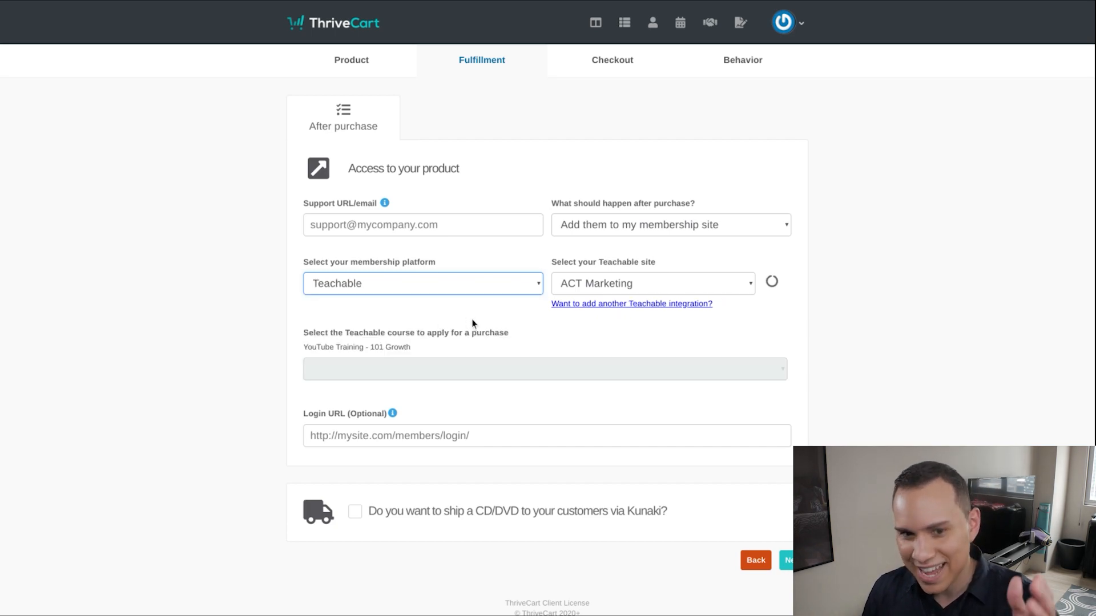
pyautogui.click(746, 289)
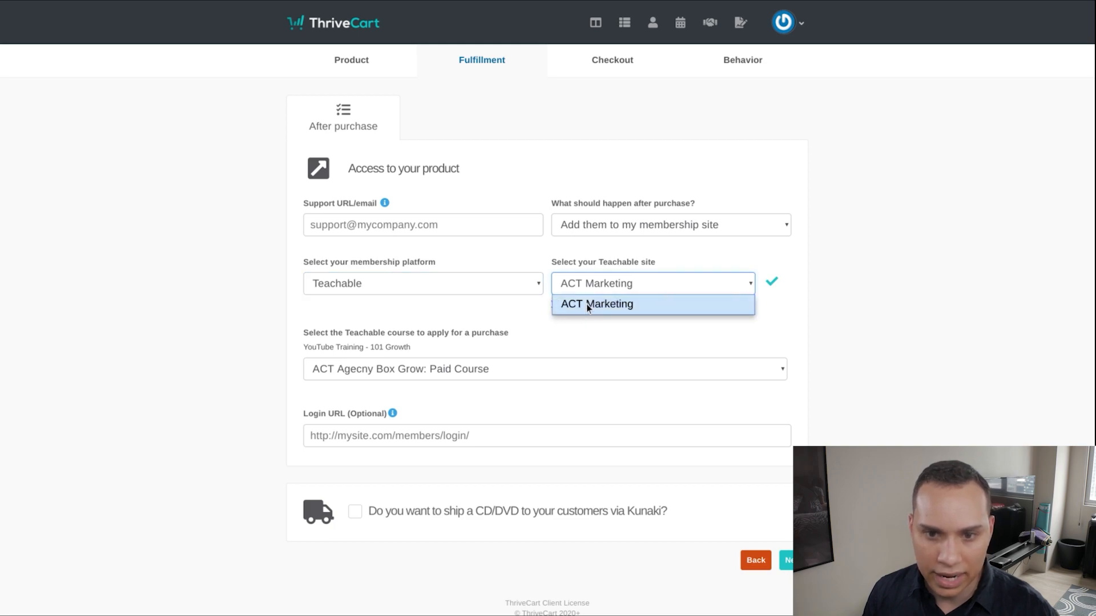
pyautogui.click(438, 338)
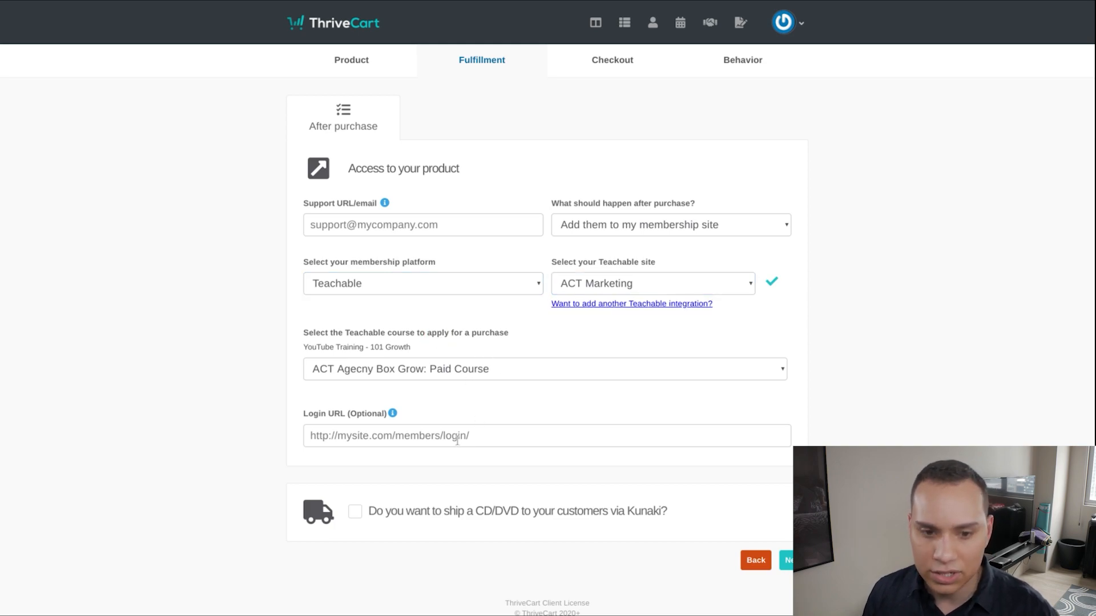
# Step: Open the design of the multi-step checkout cart in the page editor, and look at its cart and success pages
pyautogui.click(612, 70)
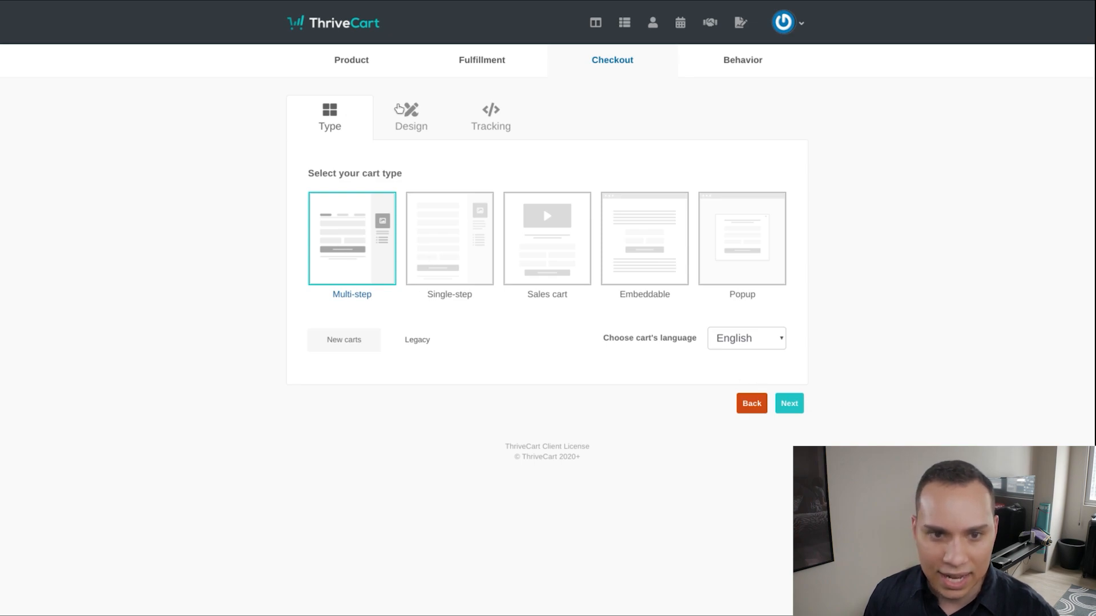
pyautogui.click(408, 120)
pyautogui.click(537, 233)
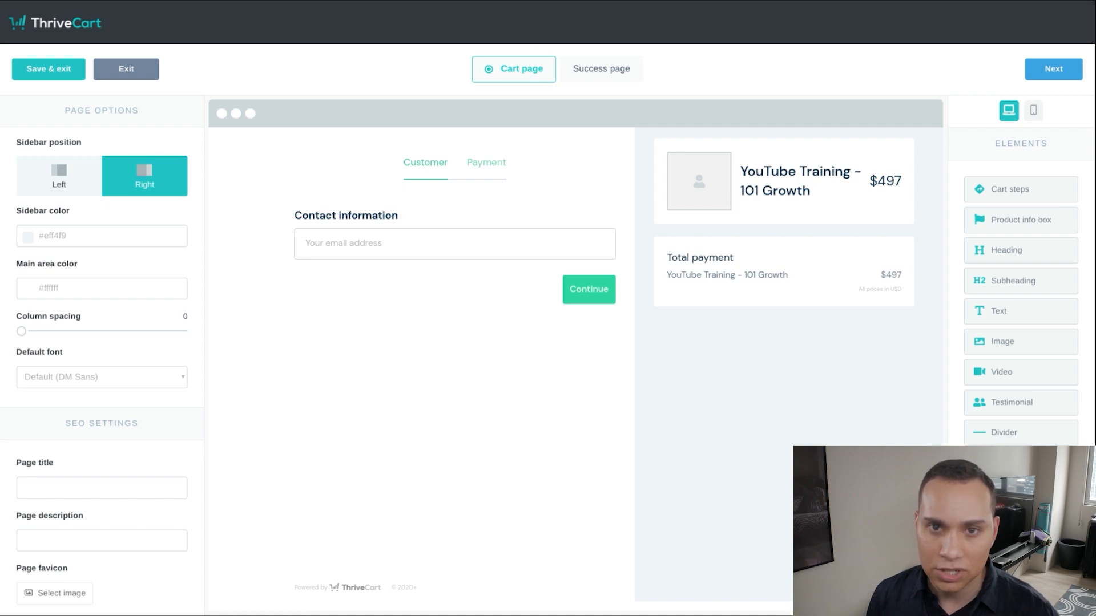
pyautogui.click(608, 69)
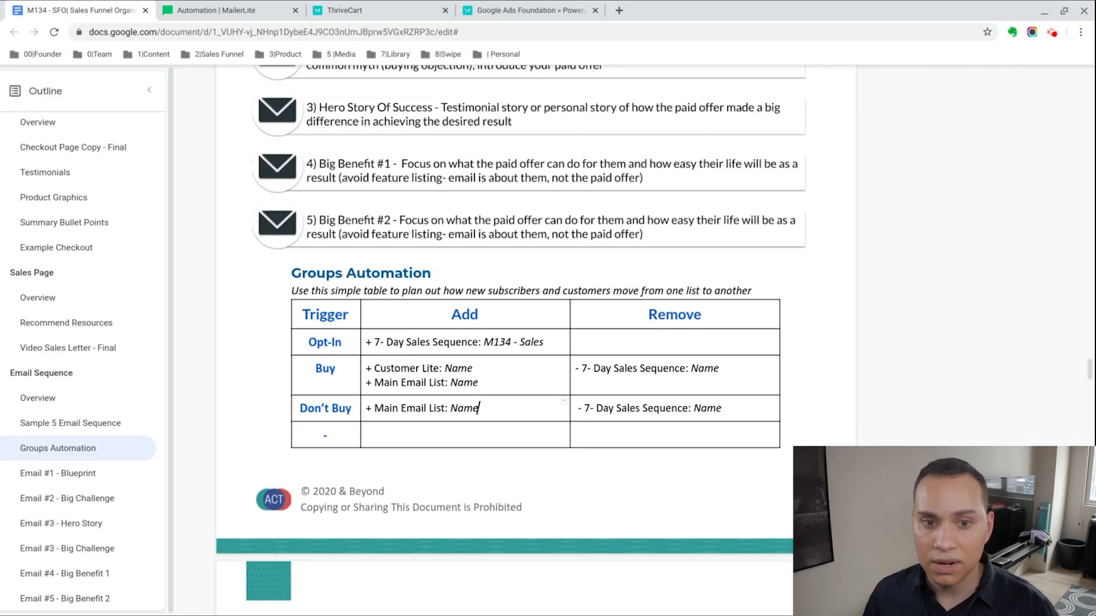
# Step: Switch to the sales funnel organizer document in Google Docs and go back up to its squeeze page section
pyautogui.scroll(20, 460, 228)
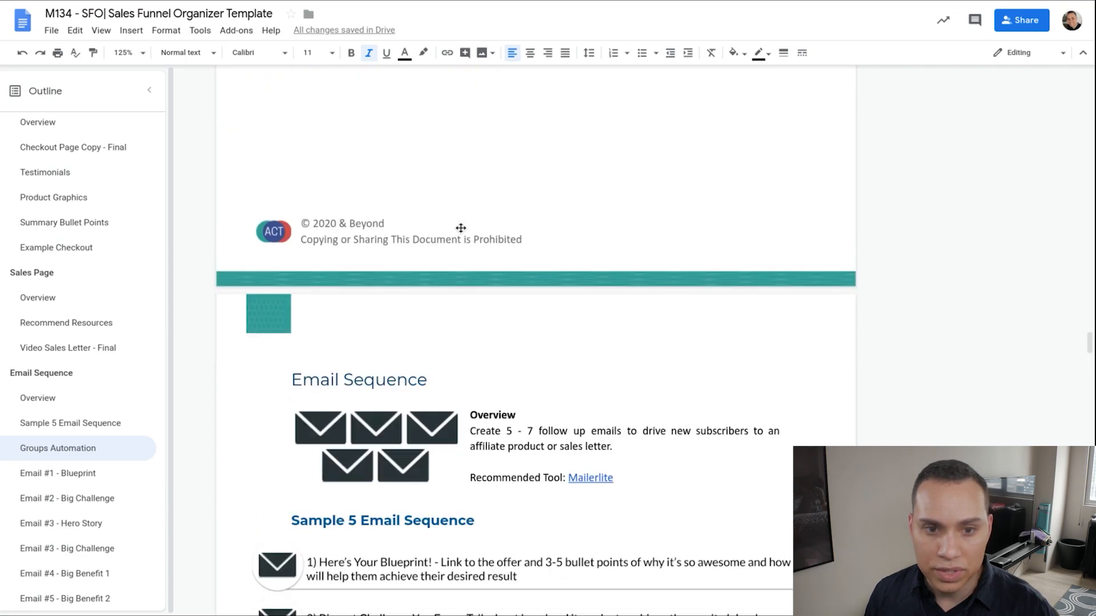
pyautogui.scroll(20, 536, 343)
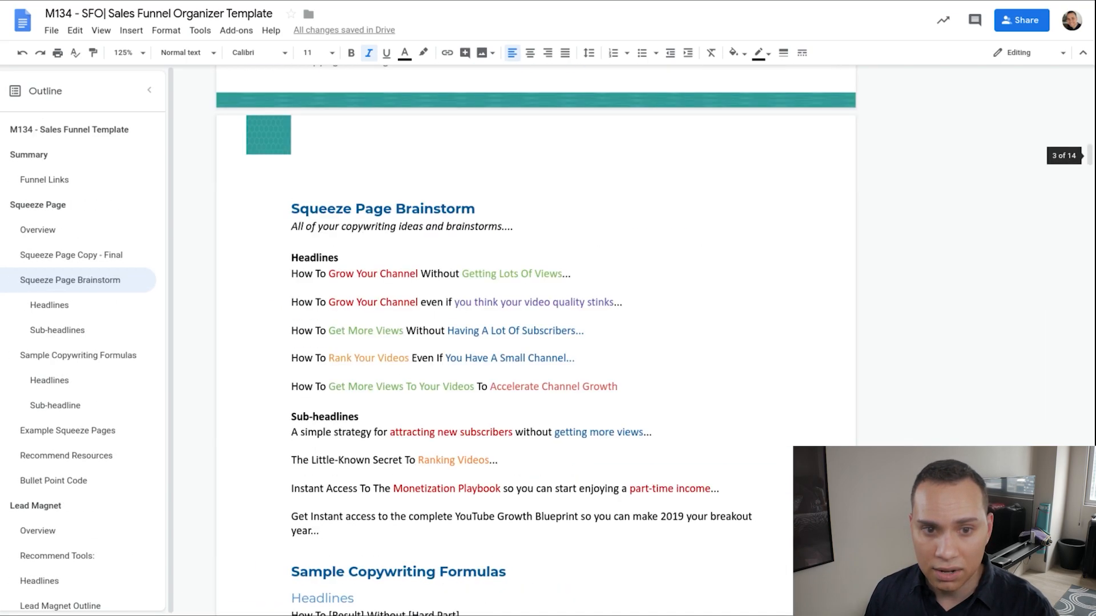